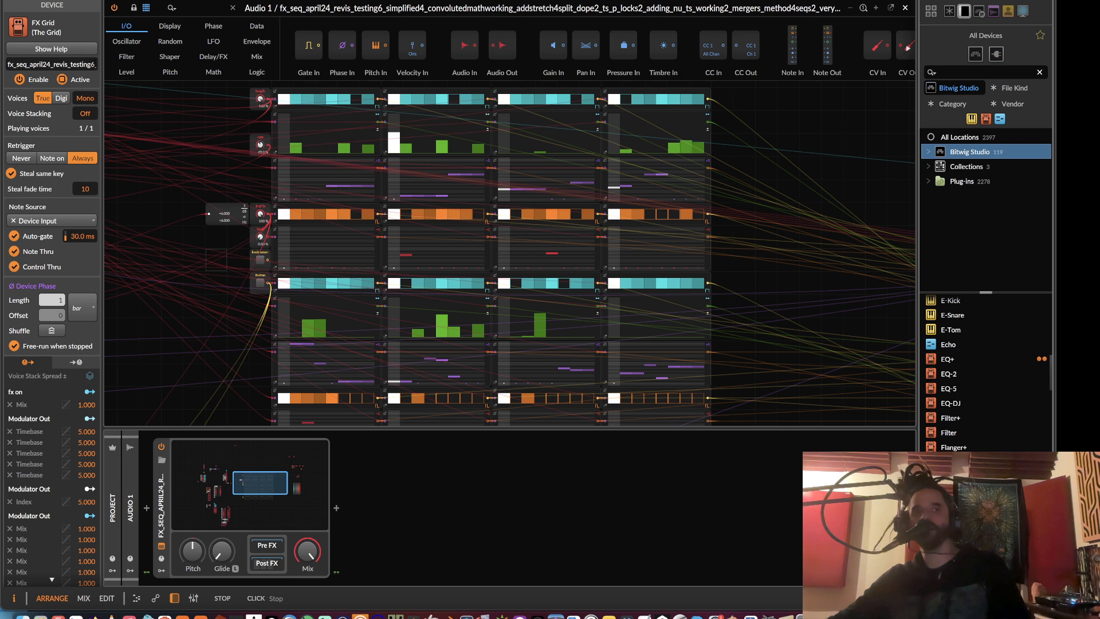
- View the glitch.webp reference image of the Glitch plugin over the patch and close it
key(space)
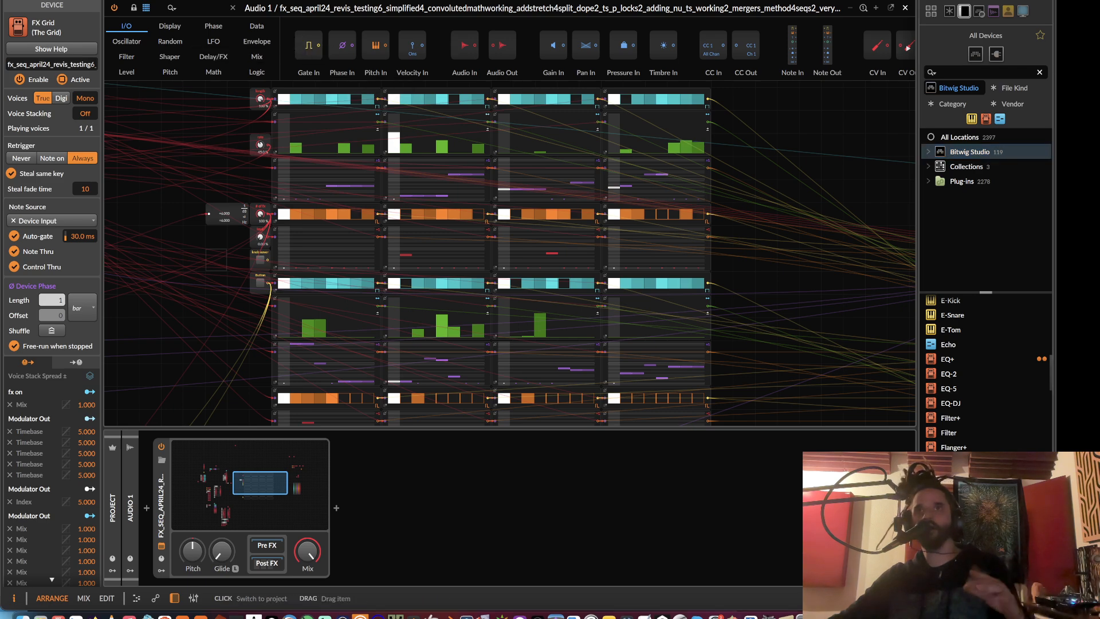
drag(349, 0, 440, 64)
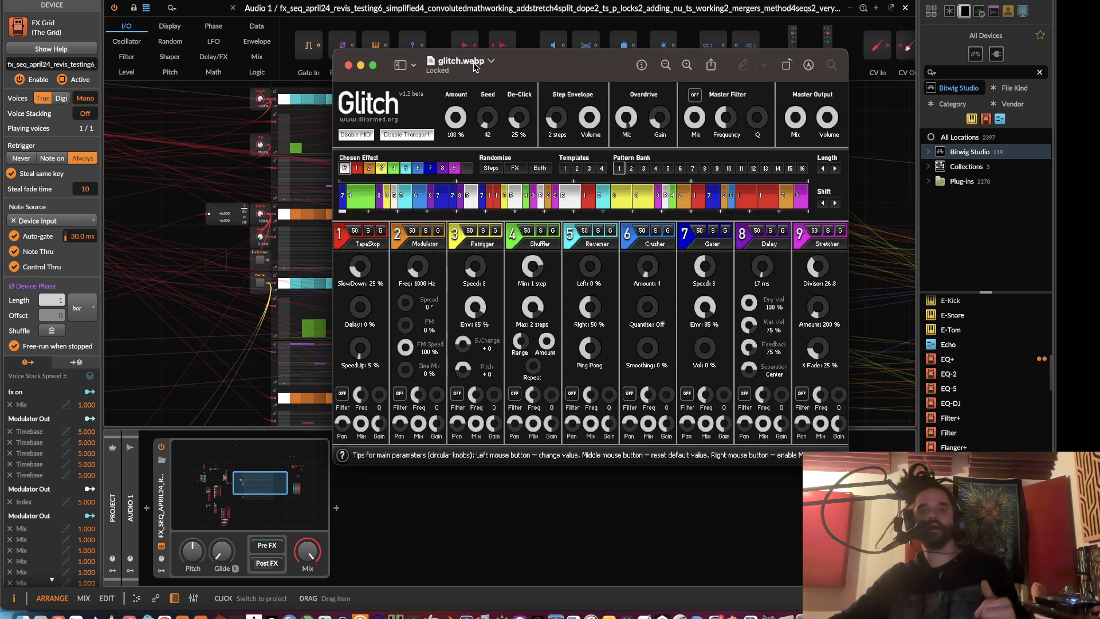
drag(474, 67, 397, 71)
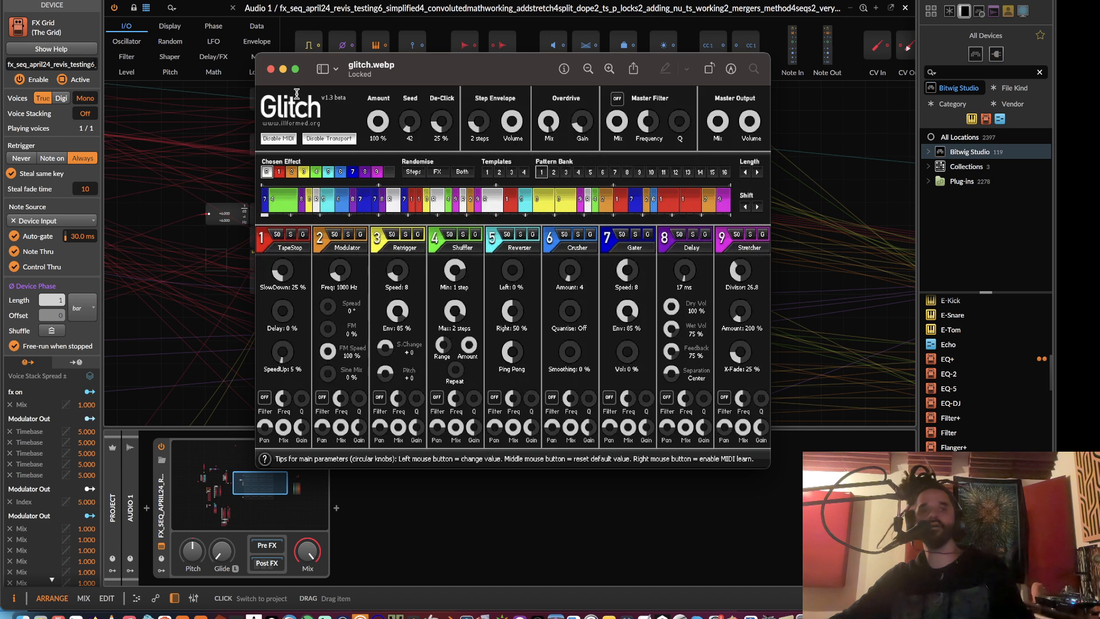
click(271, 69)
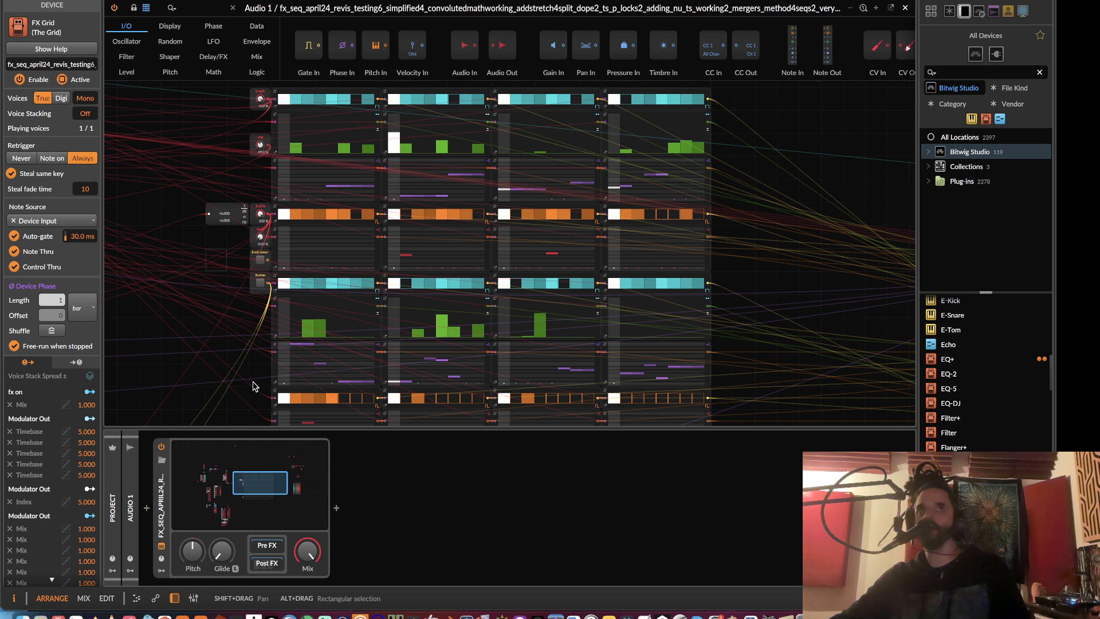
- Expand the FX Grid device and open its Post FX chain
double_click(165, 487)
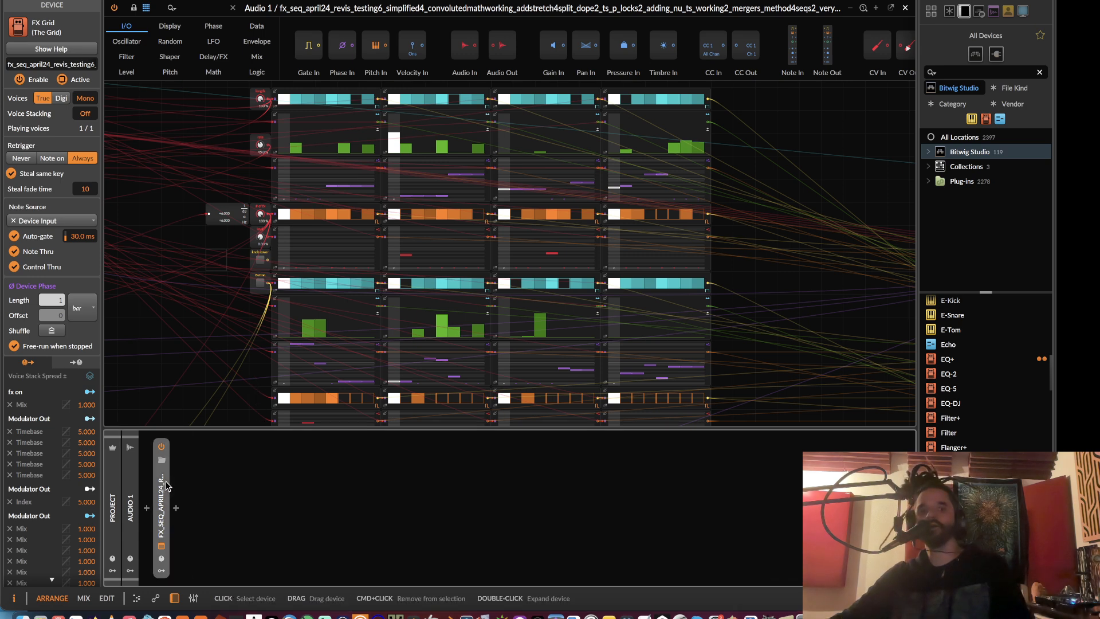
double_click(166, 486)
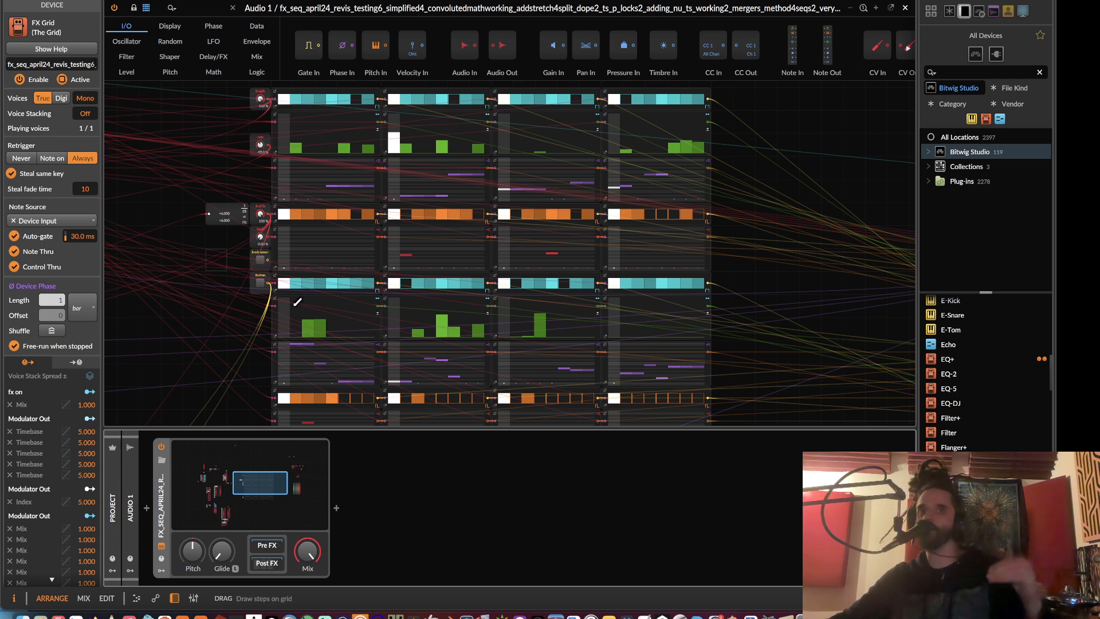
click(260, 563)
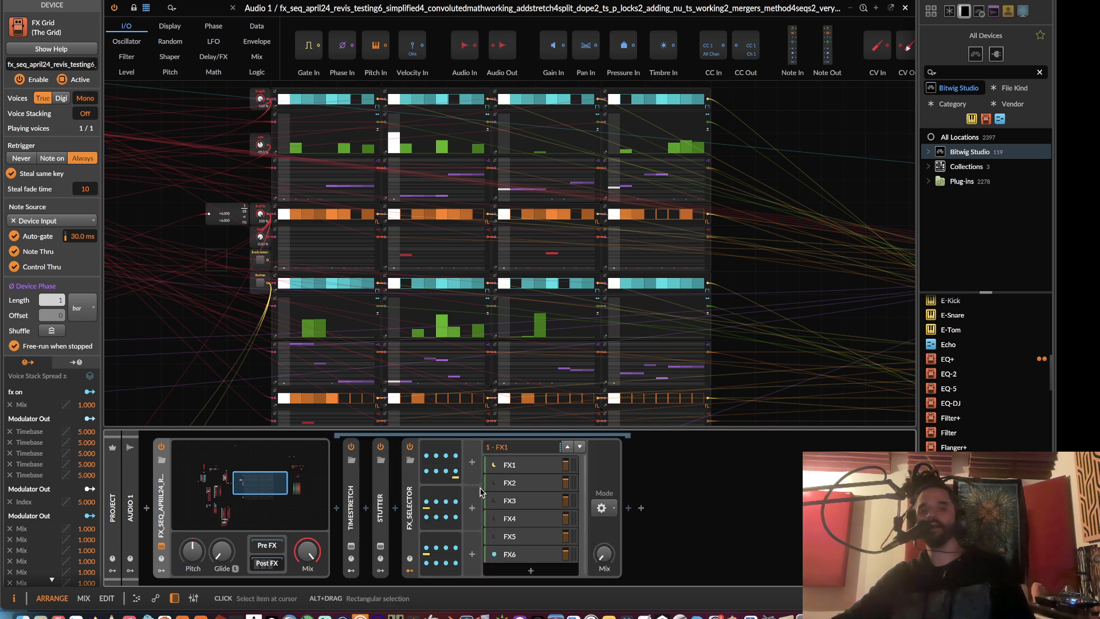
- Inspect the effects held in the FX_SELECTOR layers, ending with the FX4 layer selected
click(519, 555)
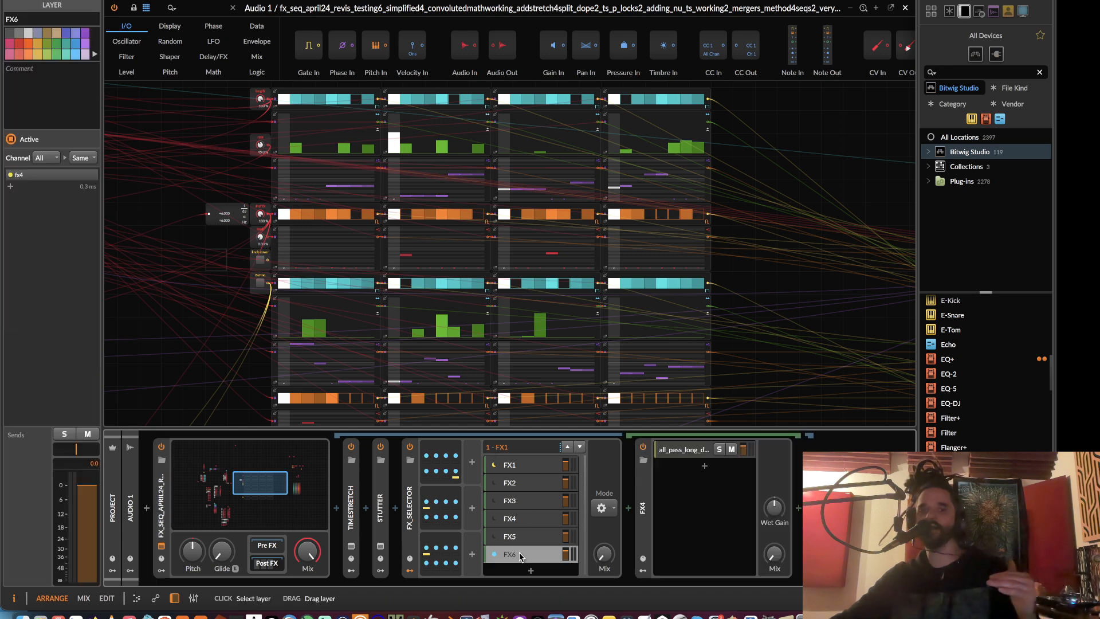
click(513, 520)
click(513, 501)
click(513, 482)
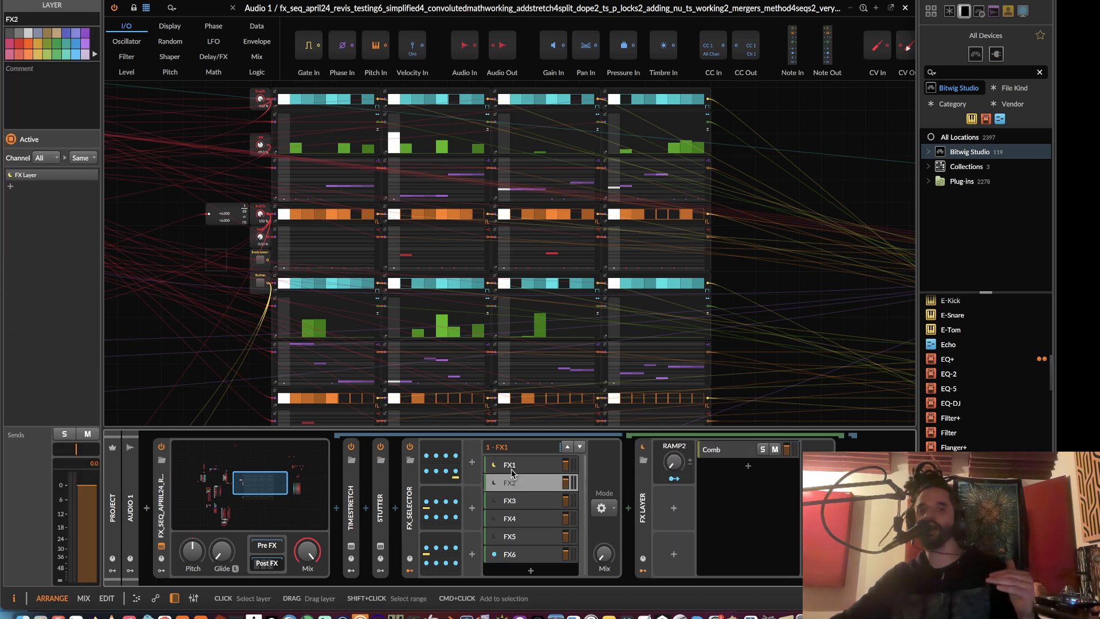
click(512, 467)
click(511, 499)
click(515, 484)
click(512, 501)
click(512, 519)
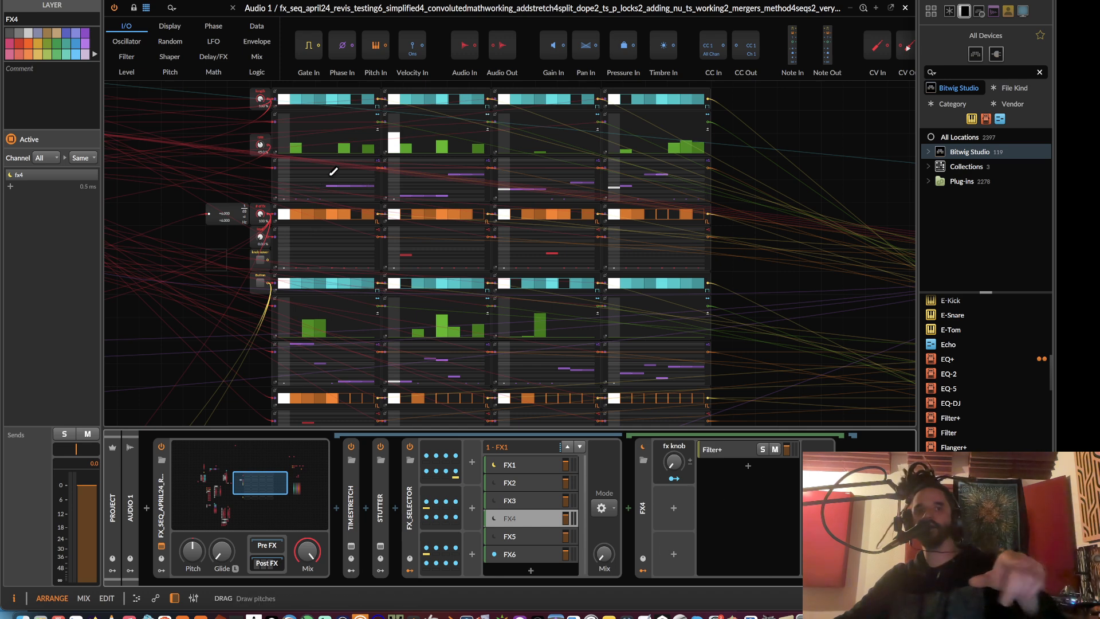
- Zero the green rate step bars across the four columns of the uppermost sequencer block
scroll(259, 200, up, 5)
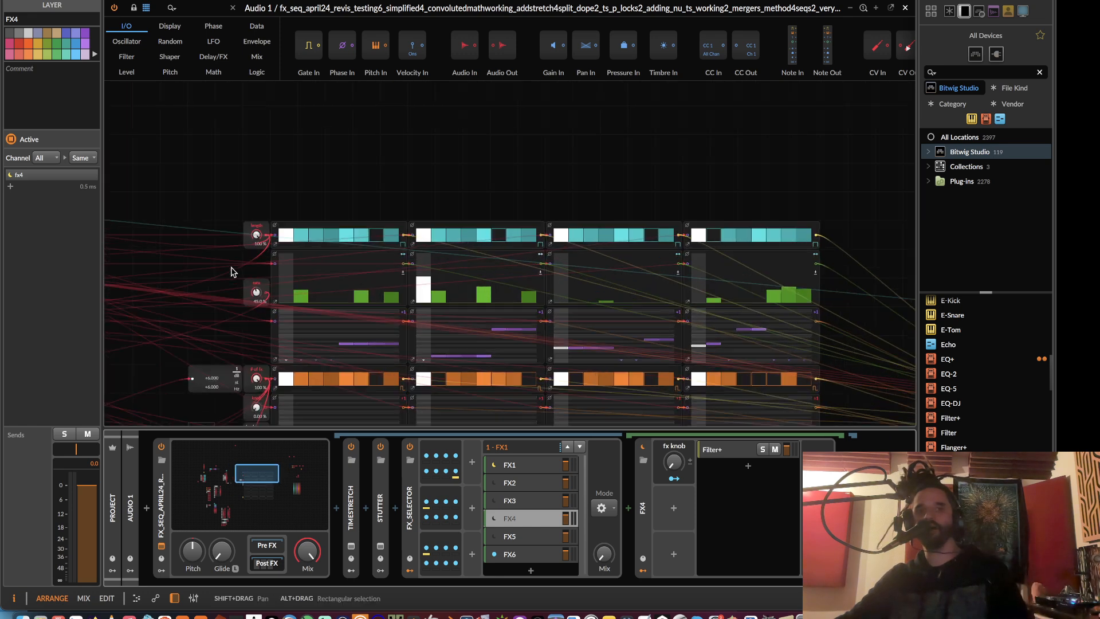
drag(403, 175, 437, 42)
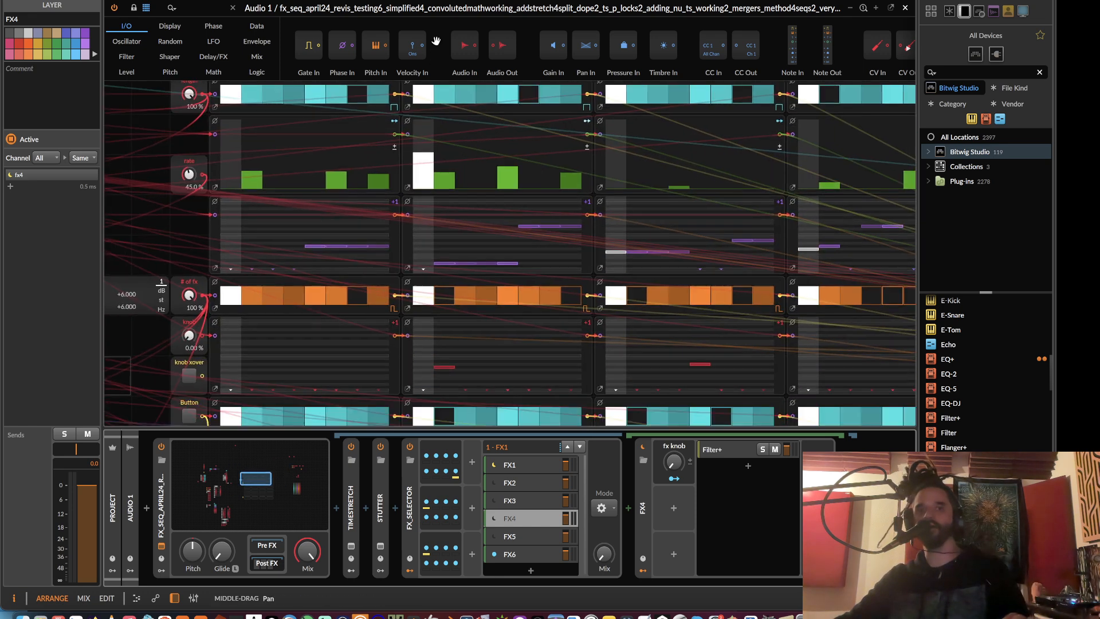
drag(158, 183, 152, 198)
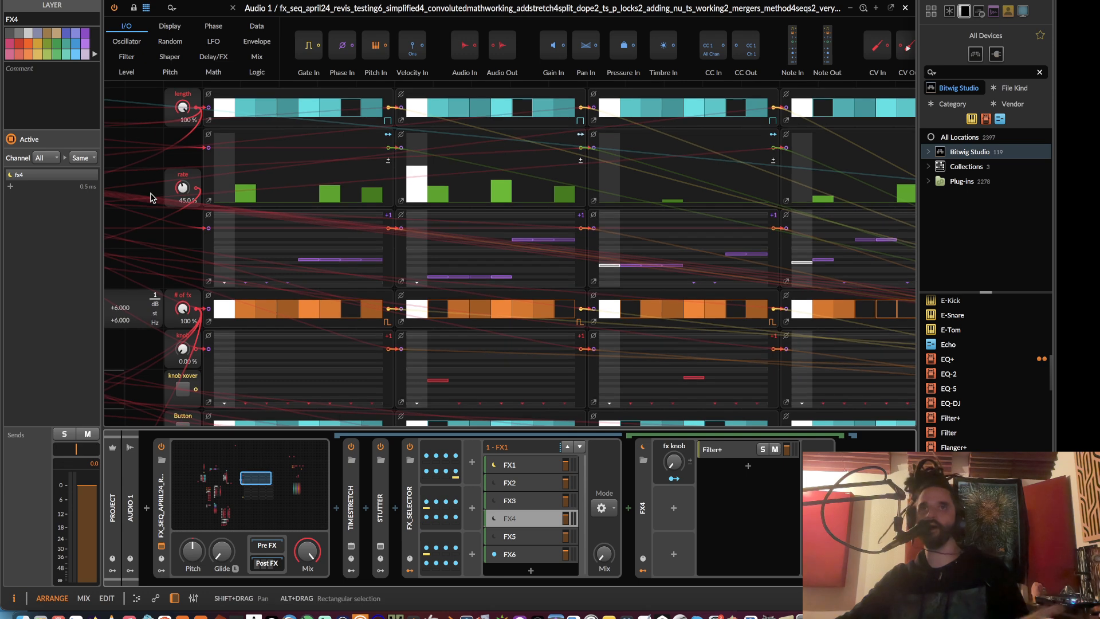
scroll(152, 198, down, 2)
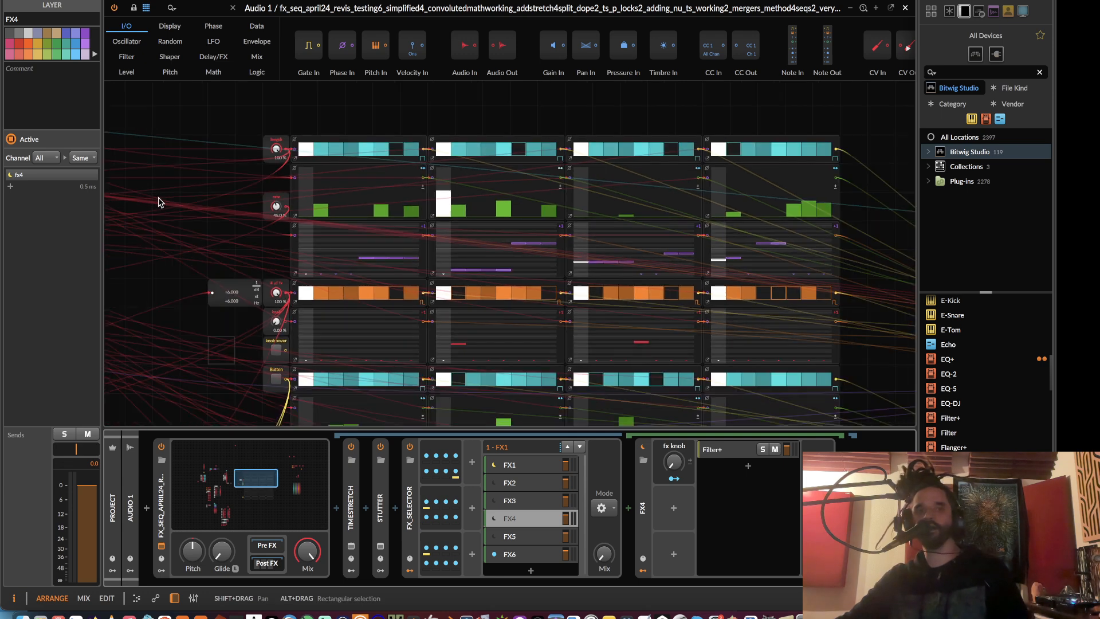
scroll(168, 205, up, 1)
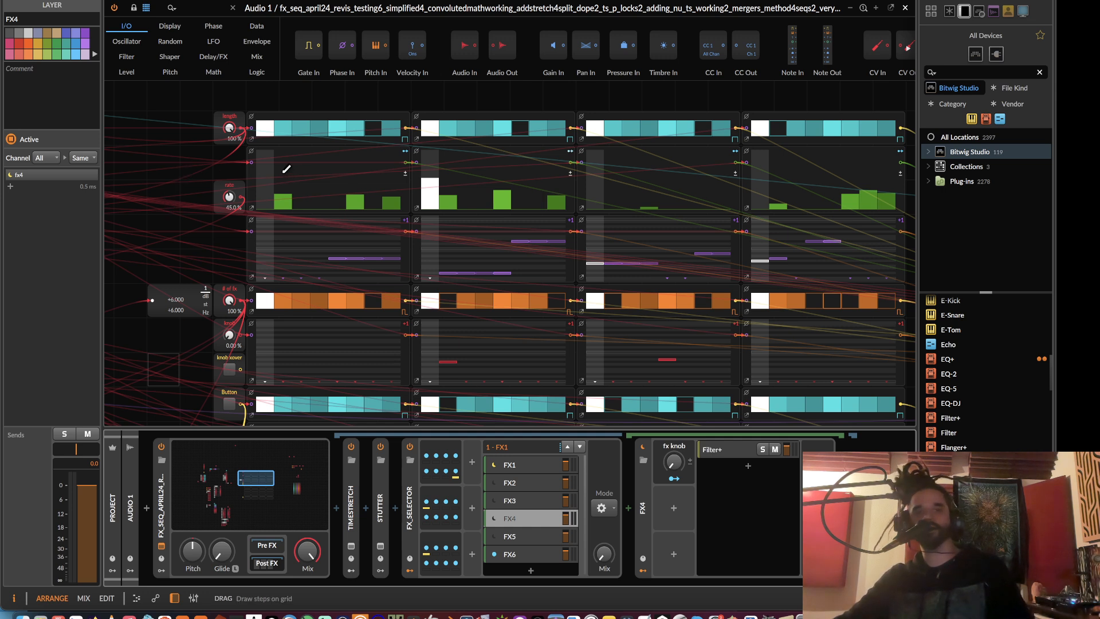
mouse_move(285, 179)
mouse_down()
mouse_move(401, 207)
mouse_move(430, 191)
mouse_move(634, 177)
mouse_move(850, 271)
mouse_up()
drag(765, 185, 989, 260)
- Clear the purple pitch steps and the red knob steps across all four columns of the uppermost sequencer block
drag(548, 249, 488, 211)
mouse_move(259, 222)
mouse_down()
mouse_move(424, 341)
mouse_move(428, 244)
mouse_move(565, 234)
mouse_move(541, 279)
mouse_move(679, 276)
mouse_up()
drag(700, 223, 952, 341)
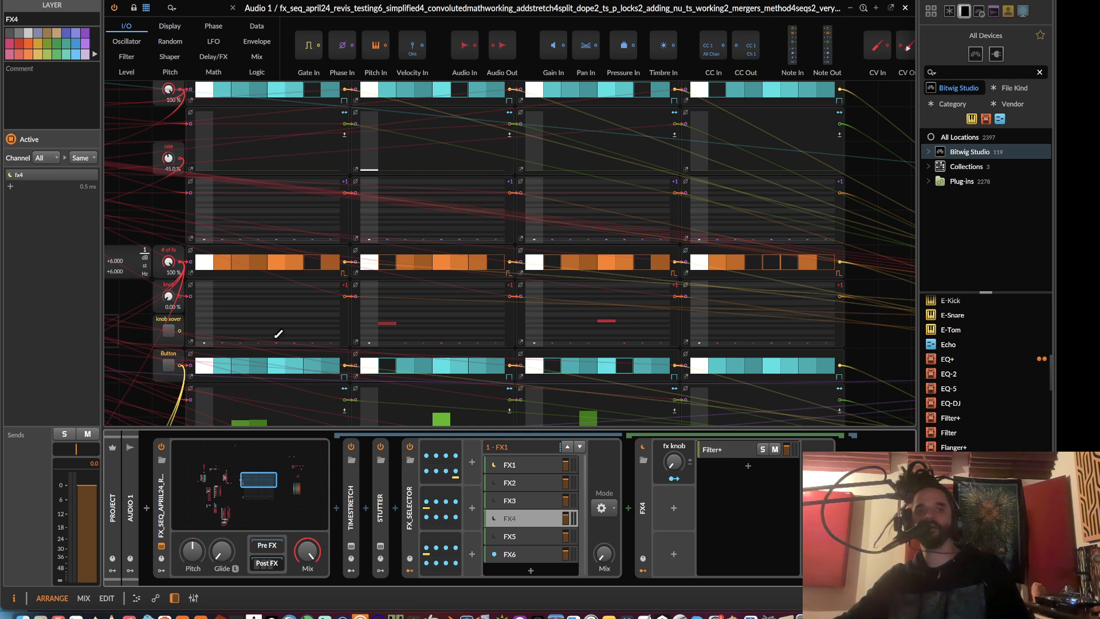
mouse_move(370, 326)
mouse_down()
mouse_move(426, 392)
mouse_move(617, 402)
mouse_up()
drag(582, 344, 774, 431)
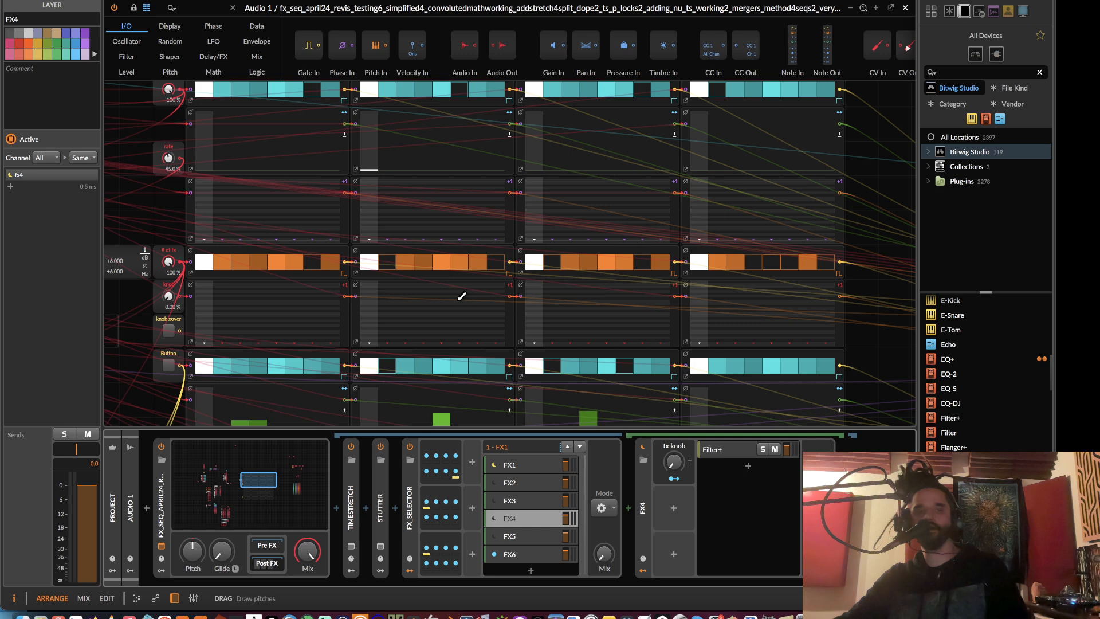
- Try a rising and falling curve in the first column's rate lane, and clear the rate lanes of the first two columns
scroll(252, 217, up, 3)
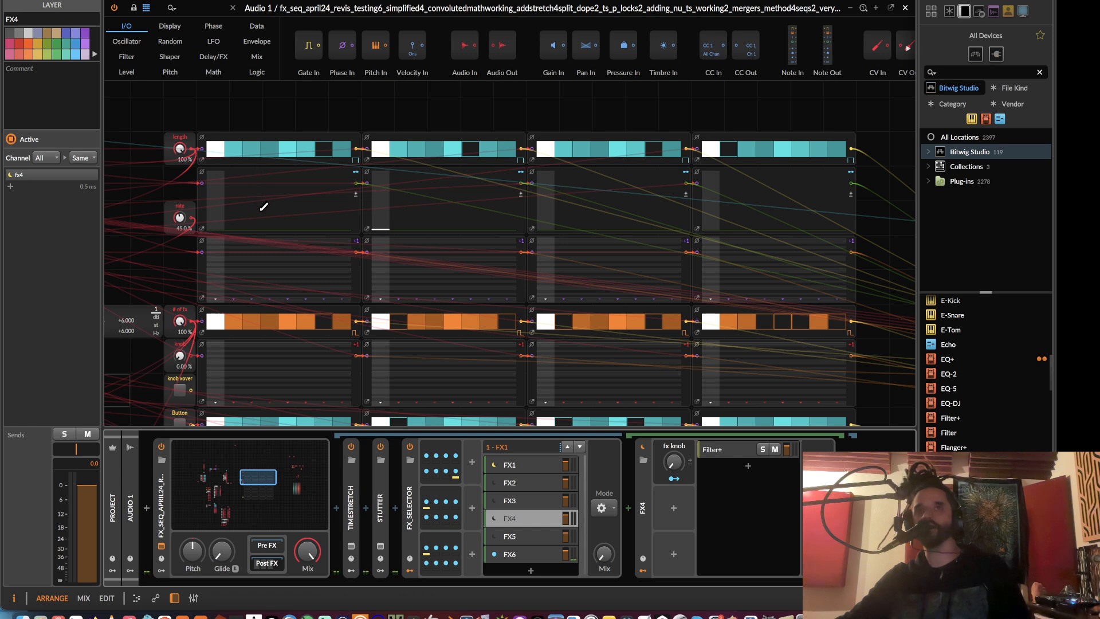
drag(252, 213, 359, 179)
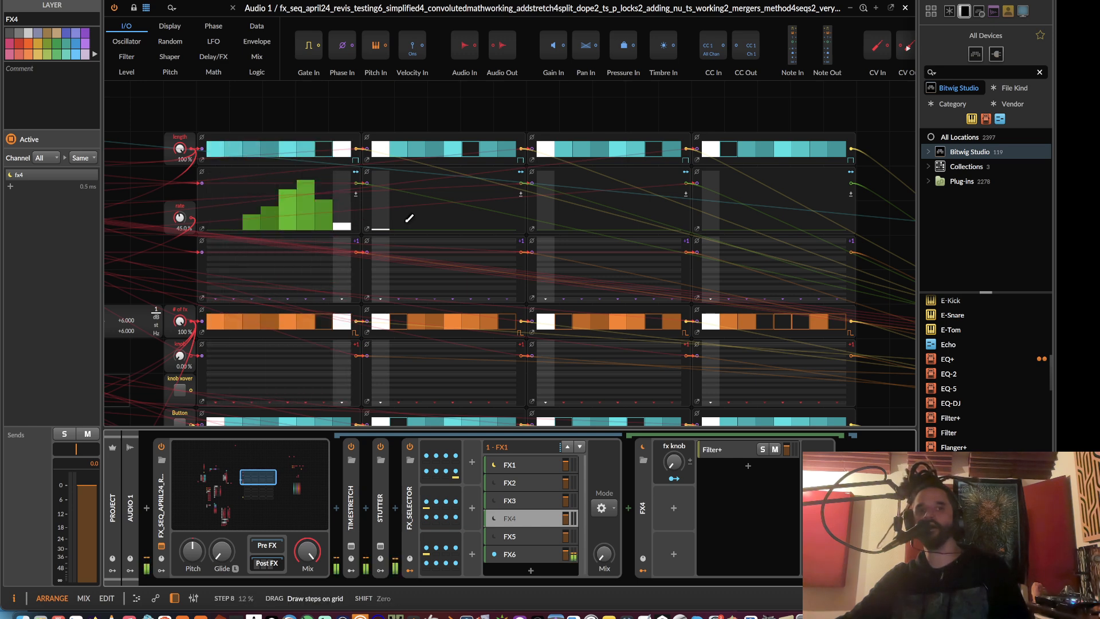
mouse_move(409, 218)
mouse_down()
mouse_move(516, 218)
mouse_move(375, 253)
mouse_up()
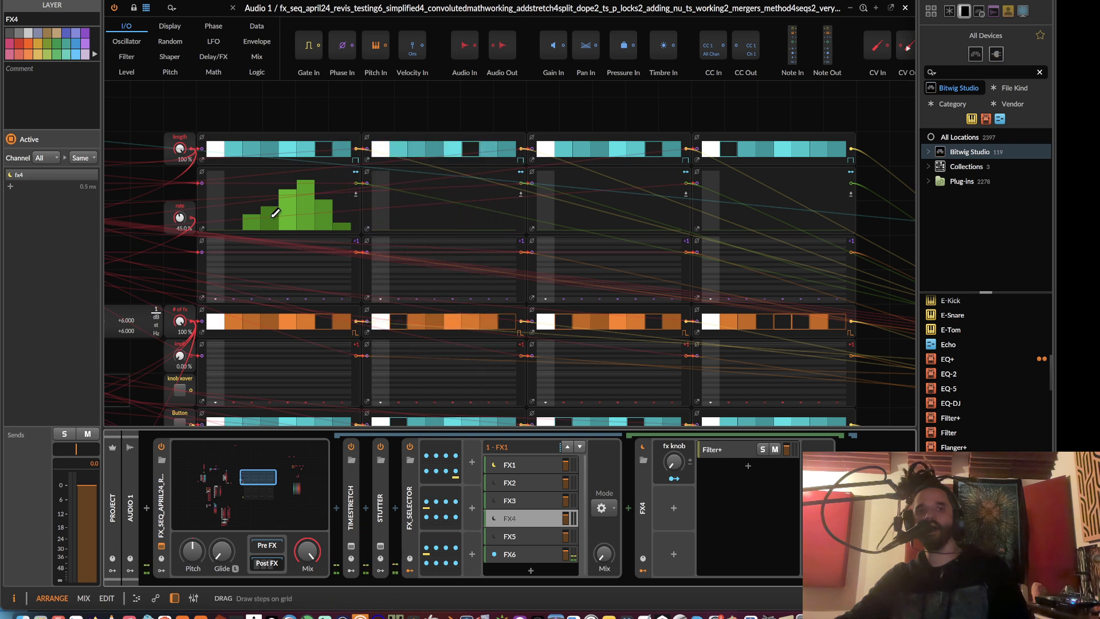
mouse_move(275, 213)
mouse_down()
mouse_move(319, 265)
mouse_move(355, 252)
mouse_up()
- Turn off steps 4 to 8 in the first length lane and draw low rate bars on steps 3 to 8, peaking at step 6
drag(236, 142, 346, 146)
click(234, 143)
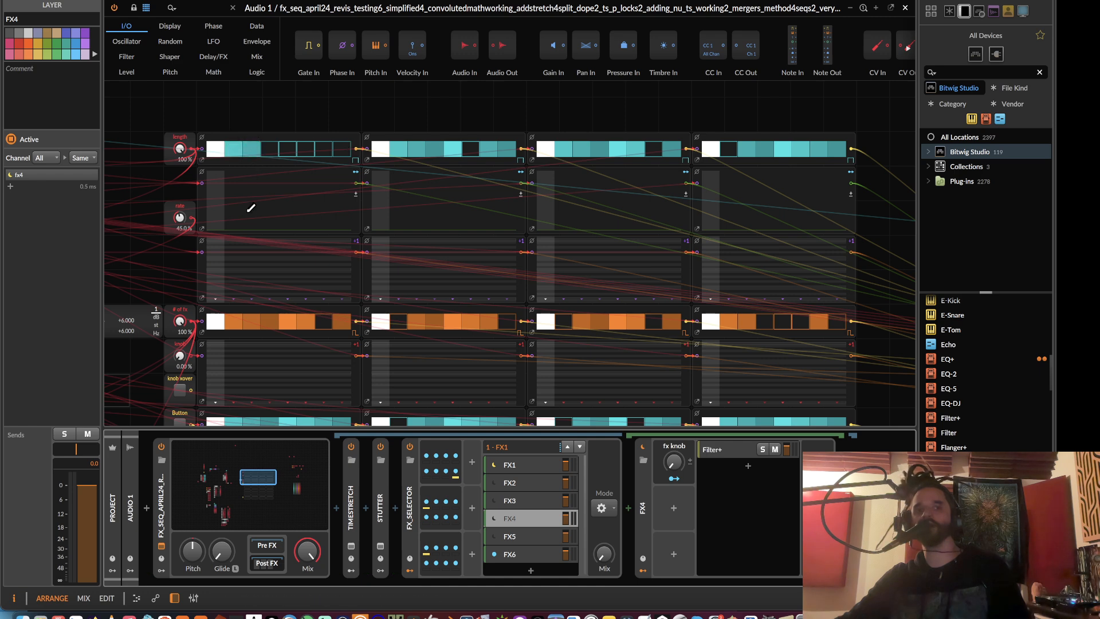
drag(248, 222, 354, 220)
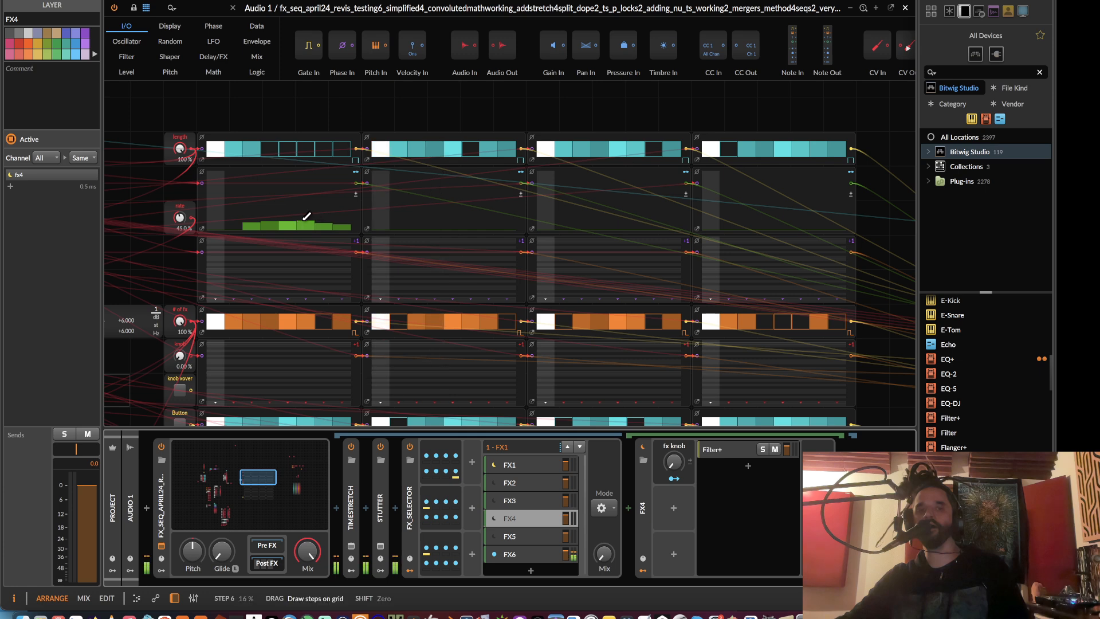
drag(304, 221, 347, 220)
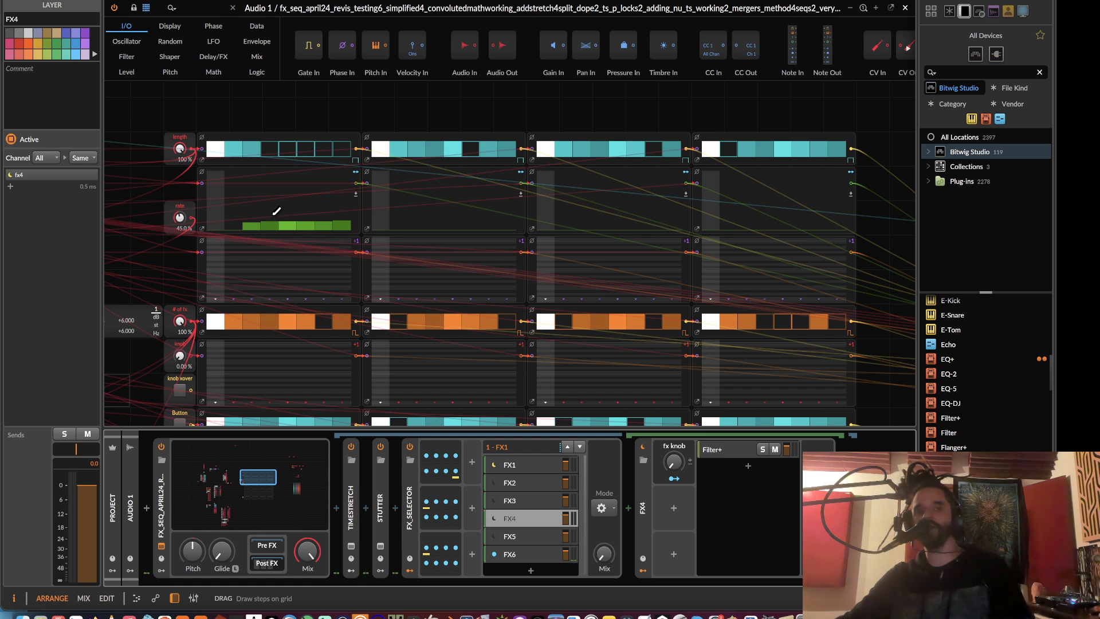
drag(287, 211, 317, 186)
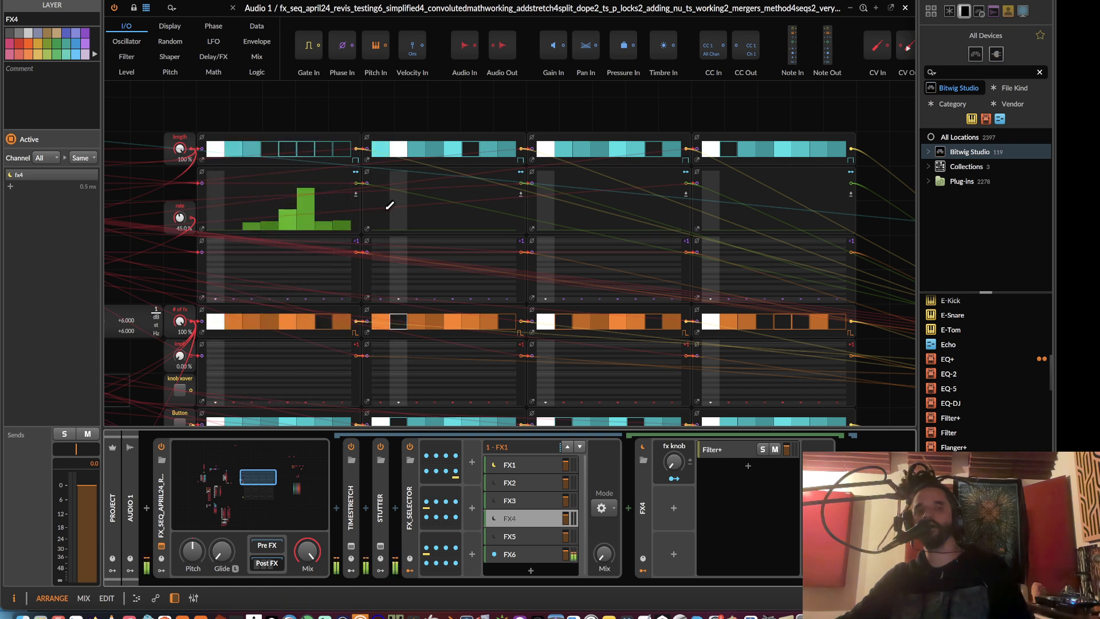
- Turn off the second column's length steps except steps 1 and 3, and draw low rate bars on its steps 1 to 6
drag(401, 146, 532, 152)
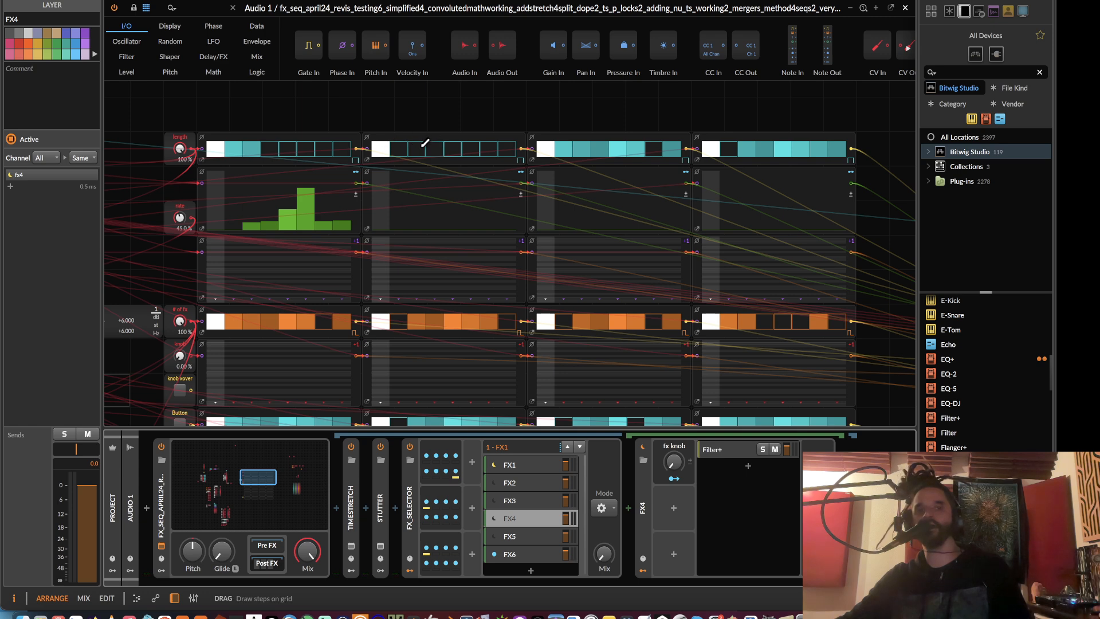
drag(388, 209, 465, 216)
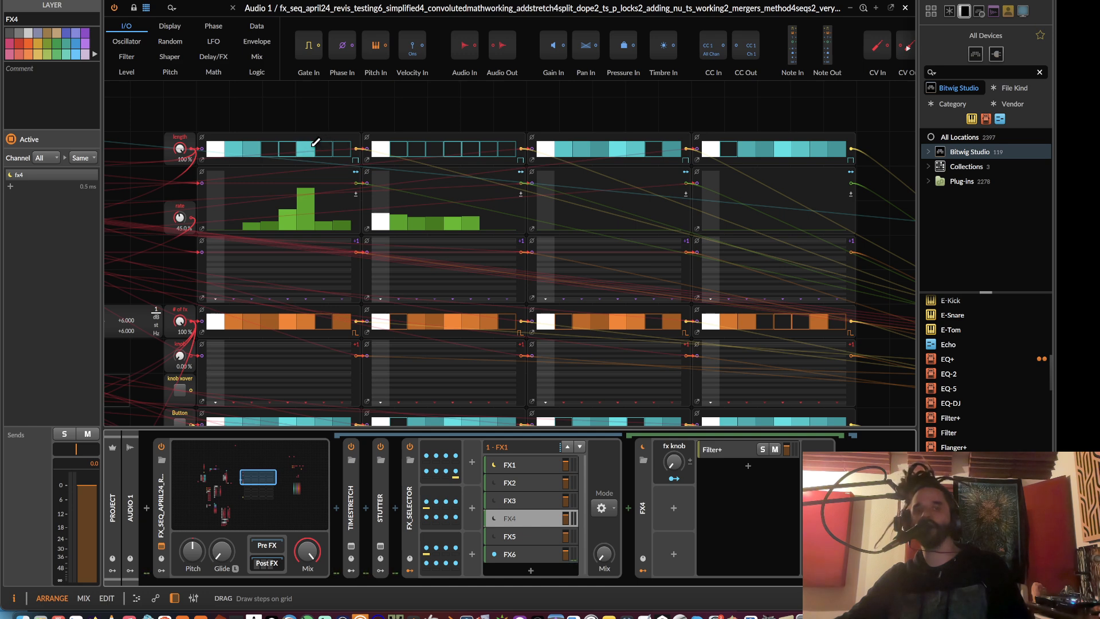
click(415, 149)
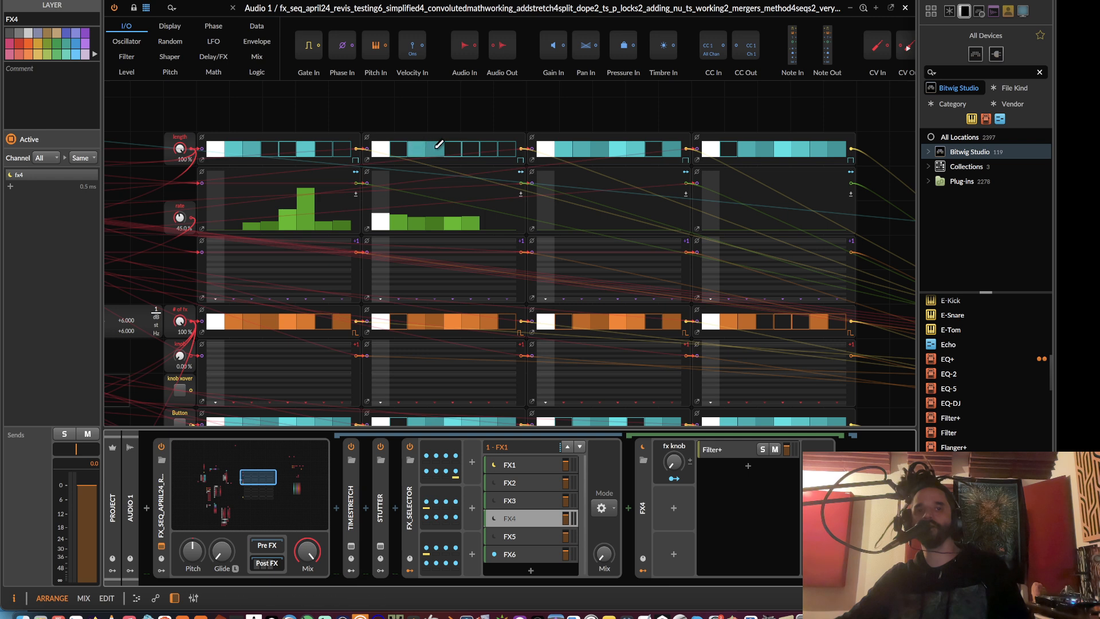
click(435, 148)
key(space)
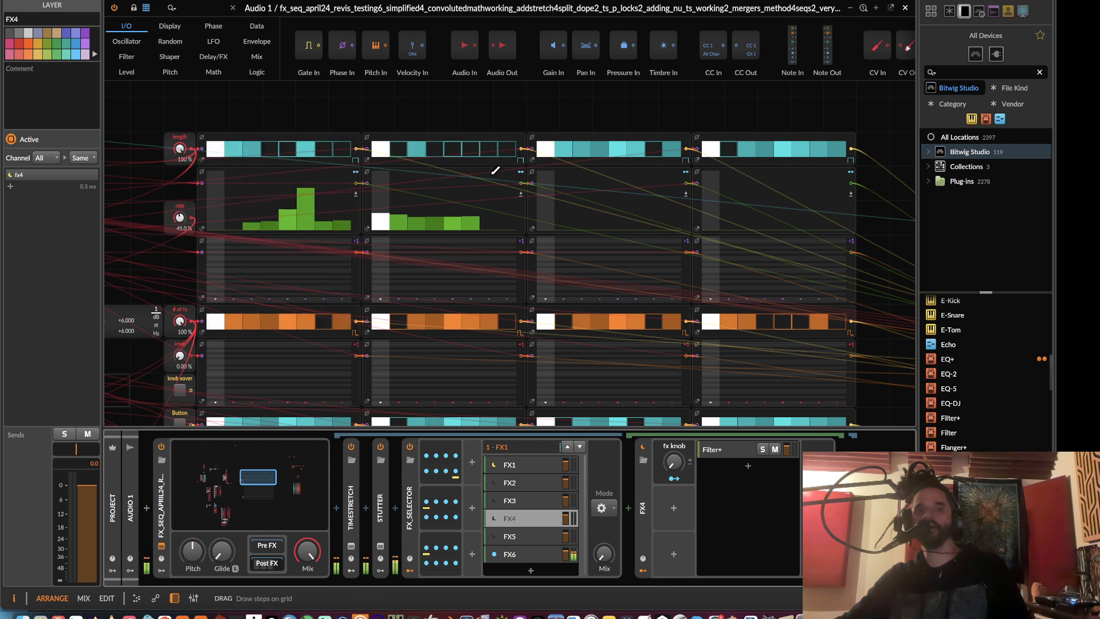
- Clear the rate bars in the first two columns and lower the FX4 layer's volume to -5.2 dB
mouse_move(447, 196)
mouse_down()
mouse_move(481, 169)
mouse_move(488, 217)
mouse_move(401, 285)
mouse_move(370, 269)
mouse_up()
mouse_move(326, 224)
mouse_down()
mouse_move(343, 241)
mouse_move(238, 243)
mouse_up()
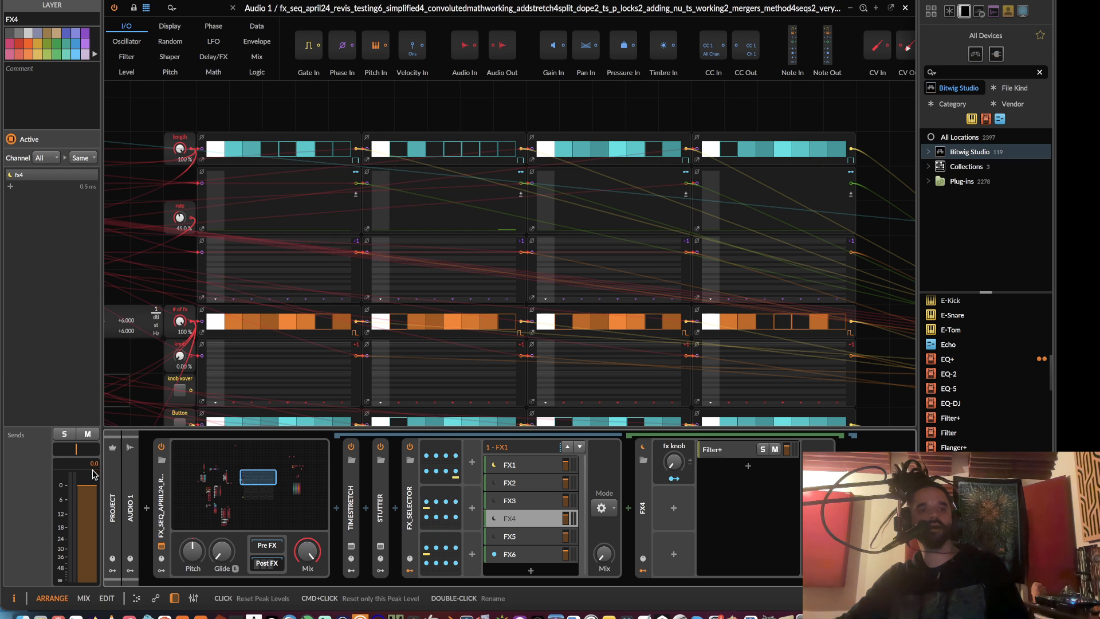
drag(88, 485, 87, 495)
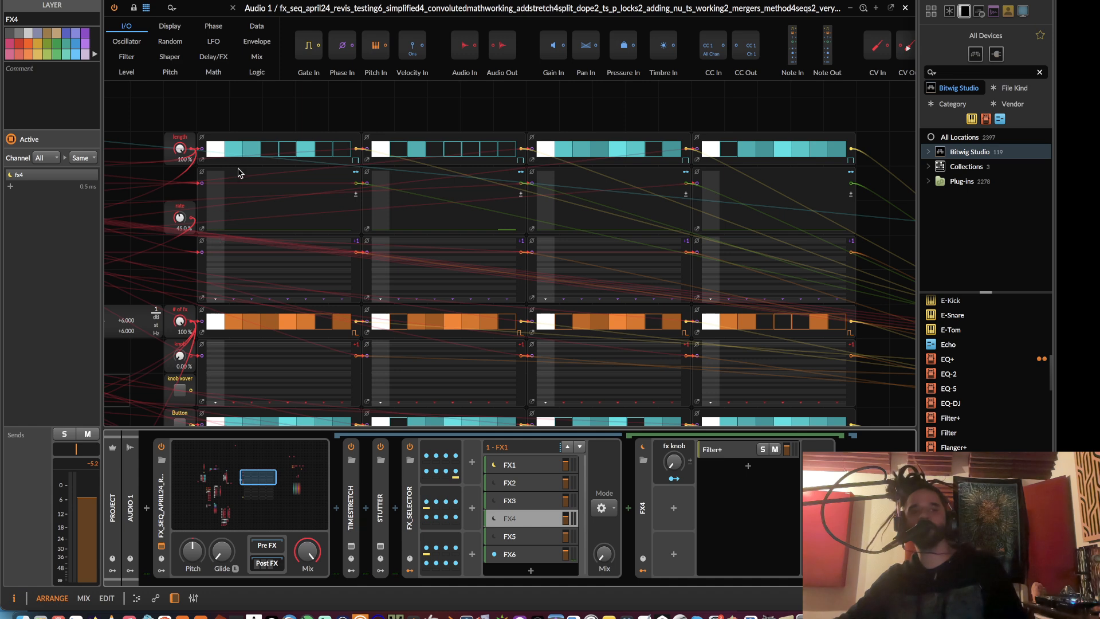
- Turn off the orange # of fx steps across all four columns, keeping only the first column's step 1
scroll(148, 283, down, 2)
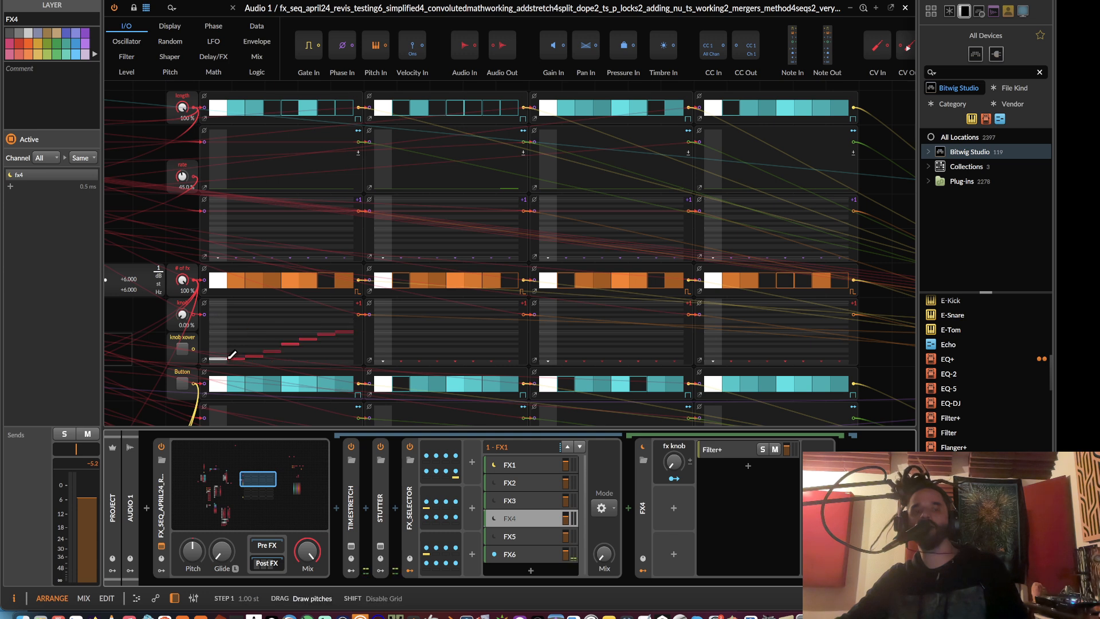
mouse_move(232, 282)
mouse_down()
mouse_move(831, 280)
mouse_move(788, 279)
mouse_up()
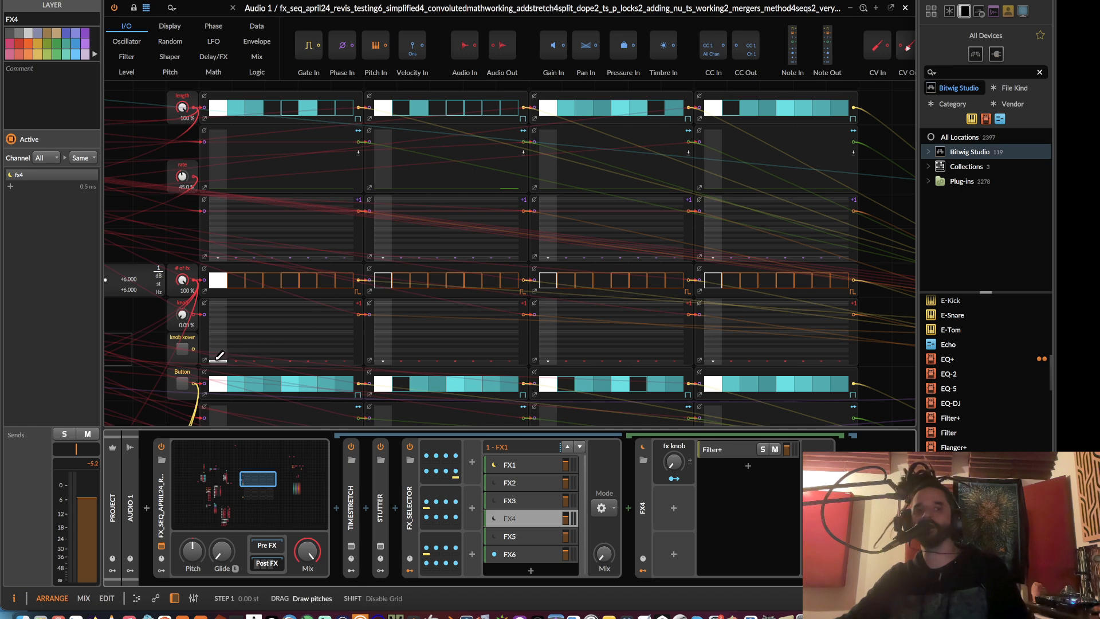
- Draw flat 0.00 st bars across the red knob lanes in all four columns
click(328, 355)
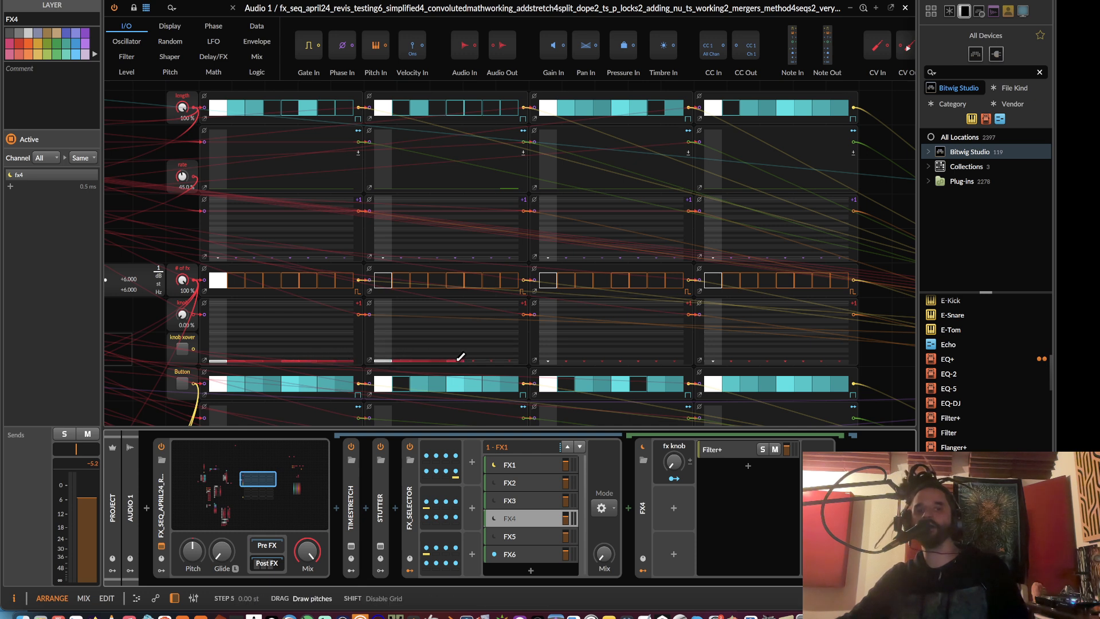
drag(564, 357, 586, 354)
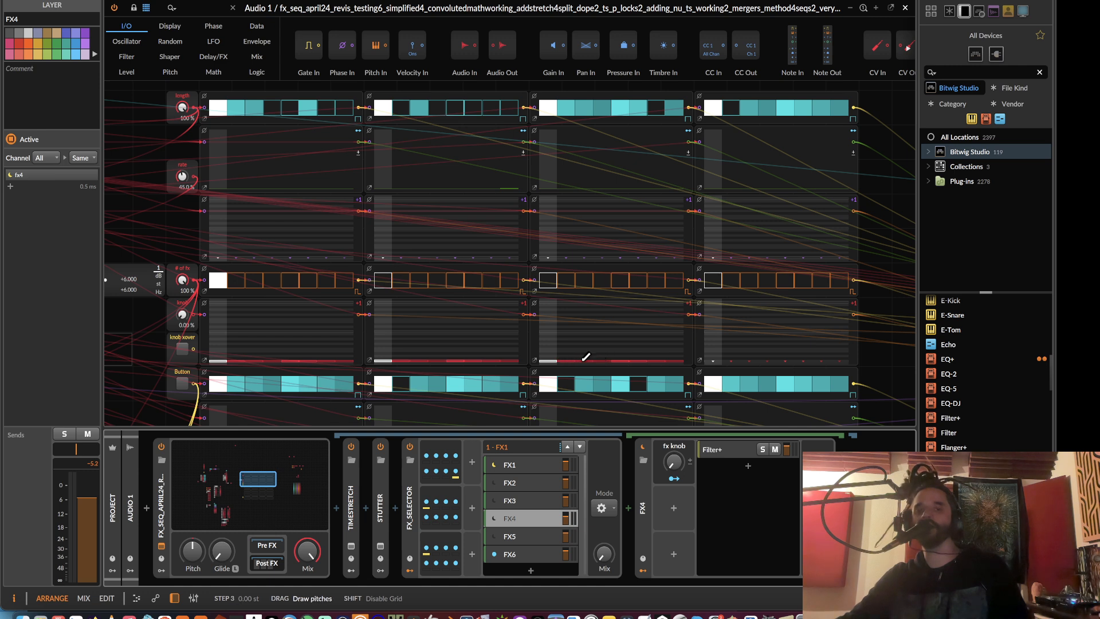
drag(712, 361, 722, 359)
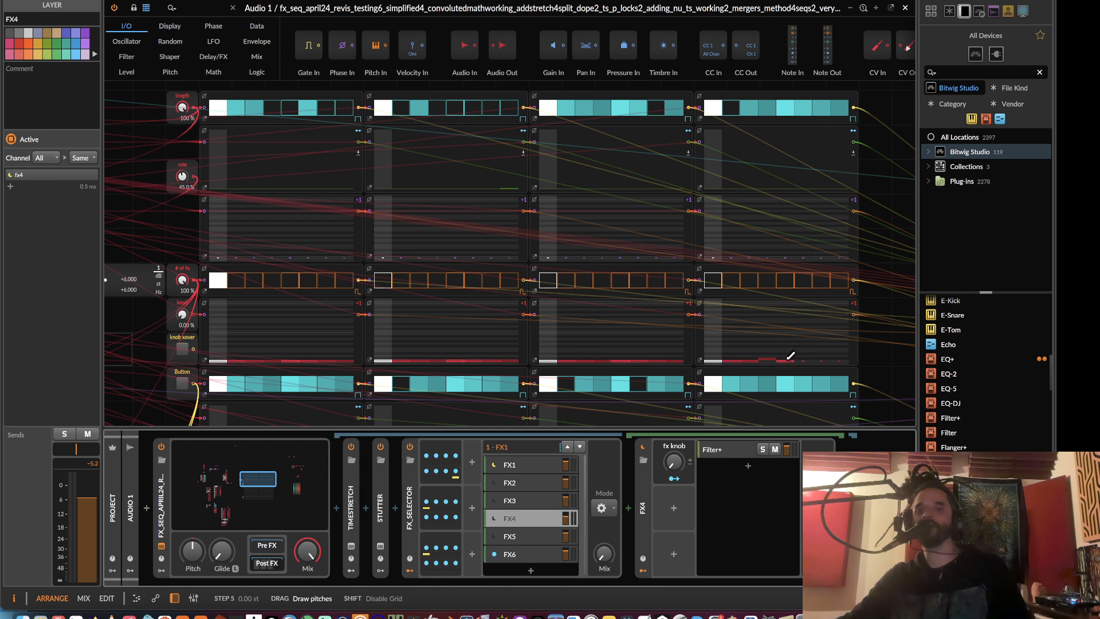
mouse_move(791, 355)
mouse_down()
mouse_move(772, 361)
mouse_move(820, 352)
mouse_up()
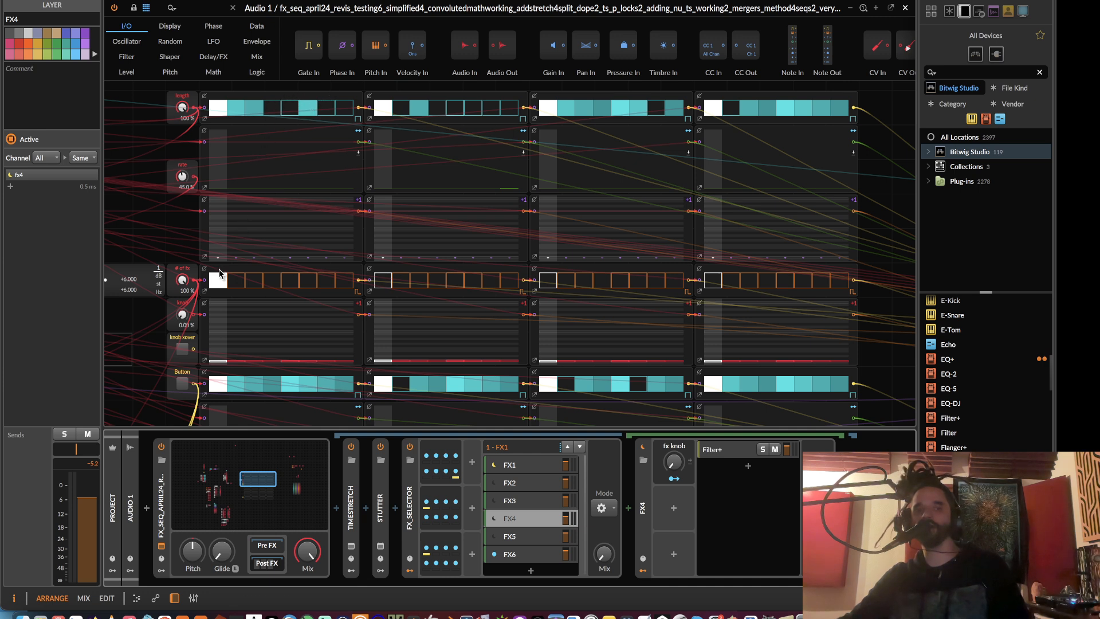
- Turn off the first # of fx step and turn on step 5 in the first column and steps 3 and 7 in the second
click(220, 279)
click(291, 280)
click(419, 280)
click(491, 280)
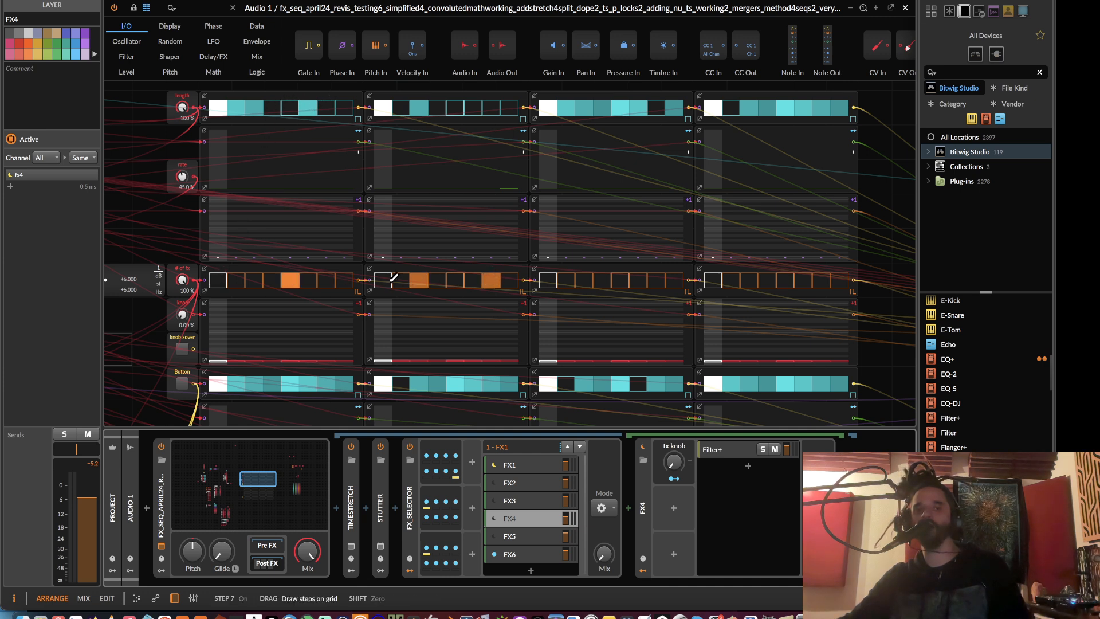
- Turn off the # of fx steps in the first two columns, leaving only step 1 of the first column on
click(491, 280)
click(419, 280)
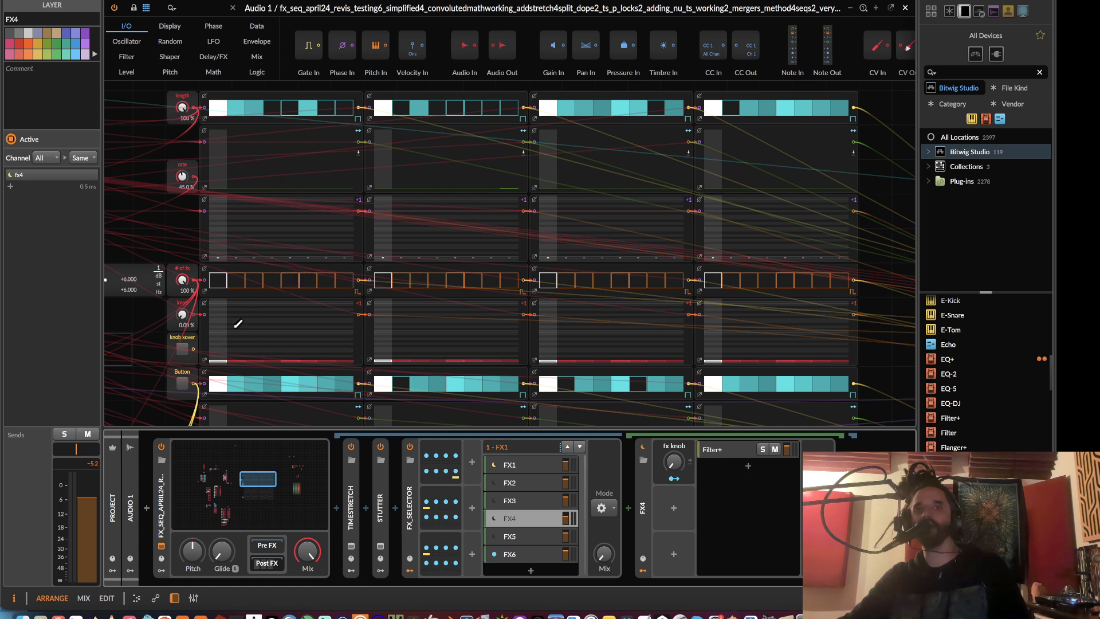
click(218, 279)
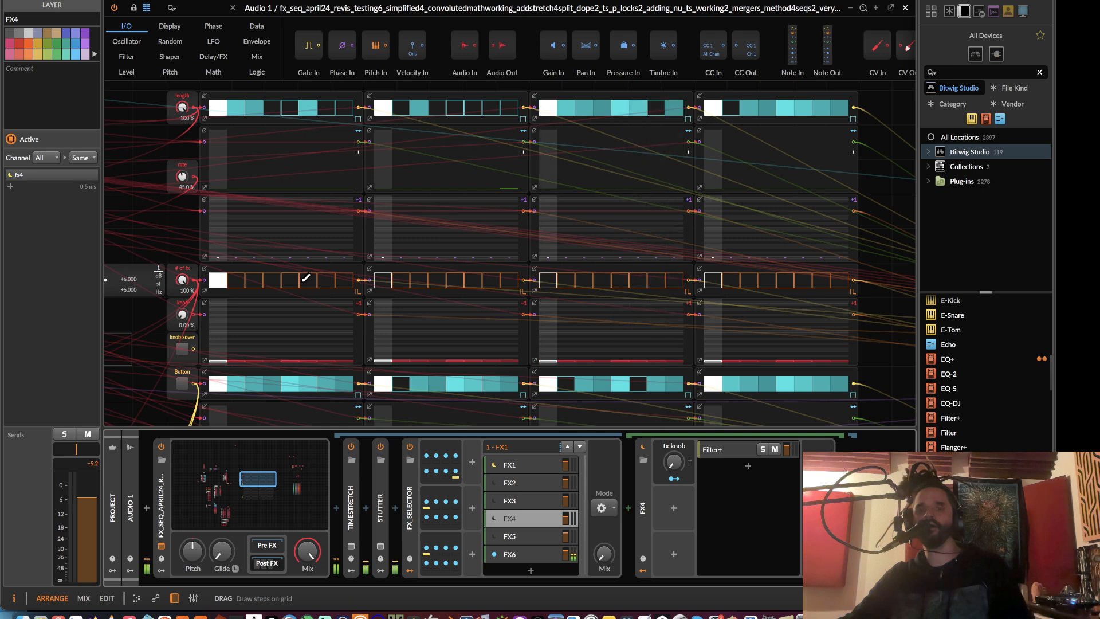
- Raise the knob bars in the first two columns to about 2 st and the first column's to about 13 st
drag(225, 352, 527, 355)
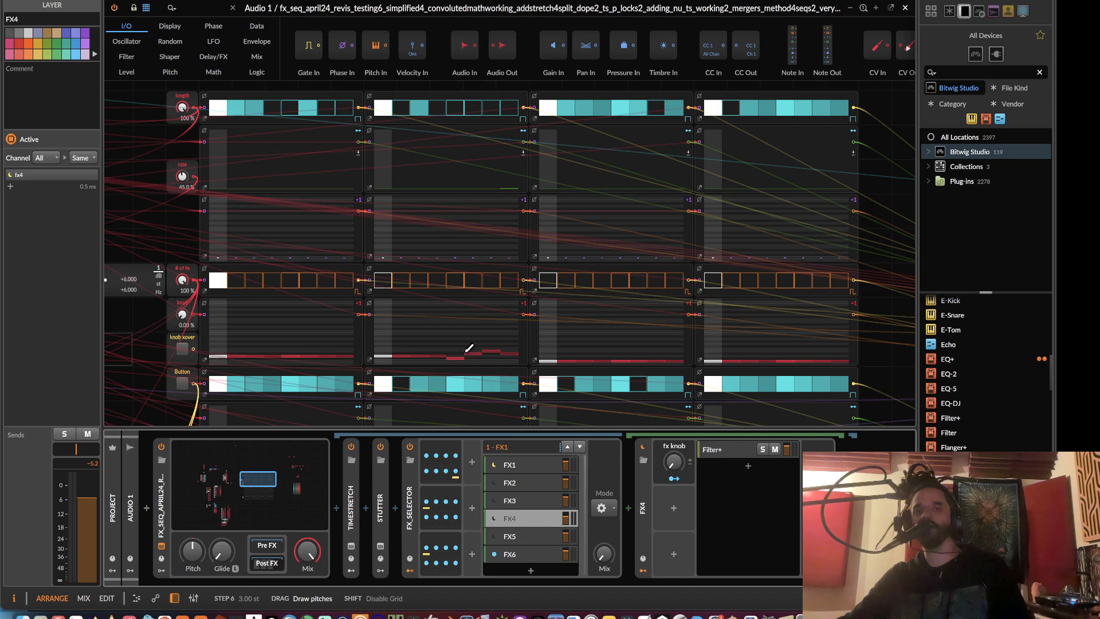
drag(502, 351, 512, 350)
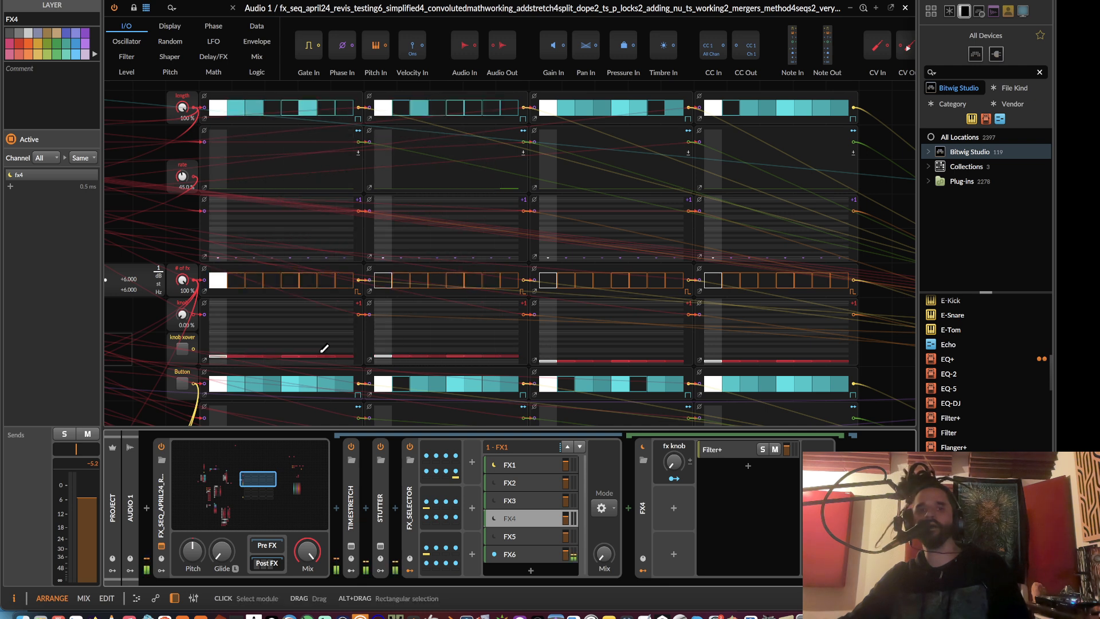
mouse_move(222, 320)
mouse_down()
mouse_move(338, 322)
mouse_move(318, 321)
mouse_up()
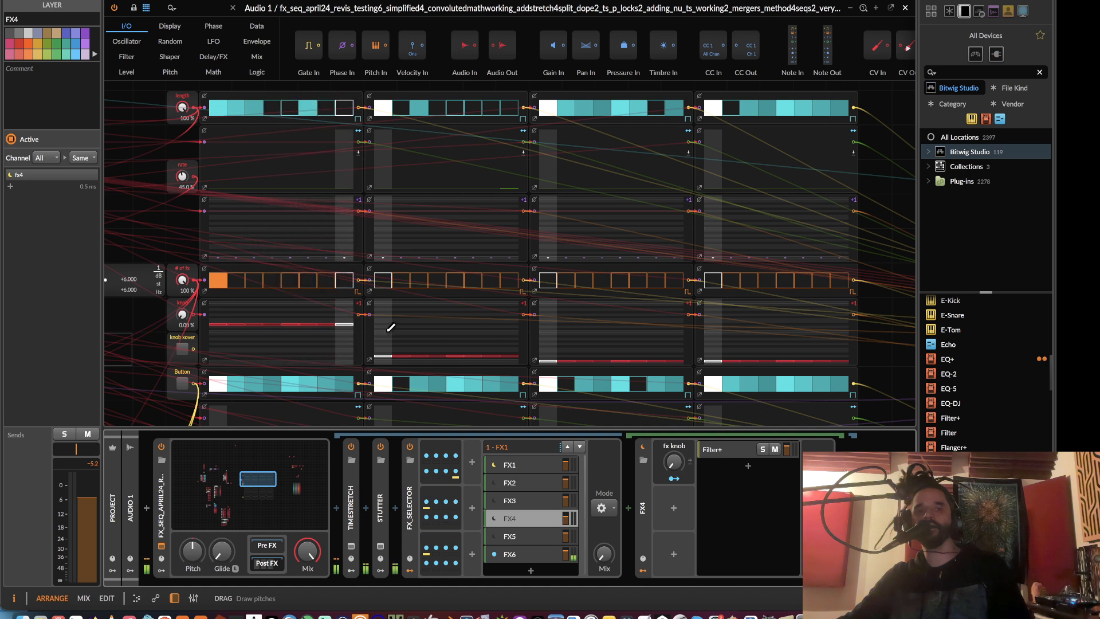
mouse_move(227, 318)
mouse_down()
mouse_move(223, 328)
mouse_move(358, 325)
mouse_up()
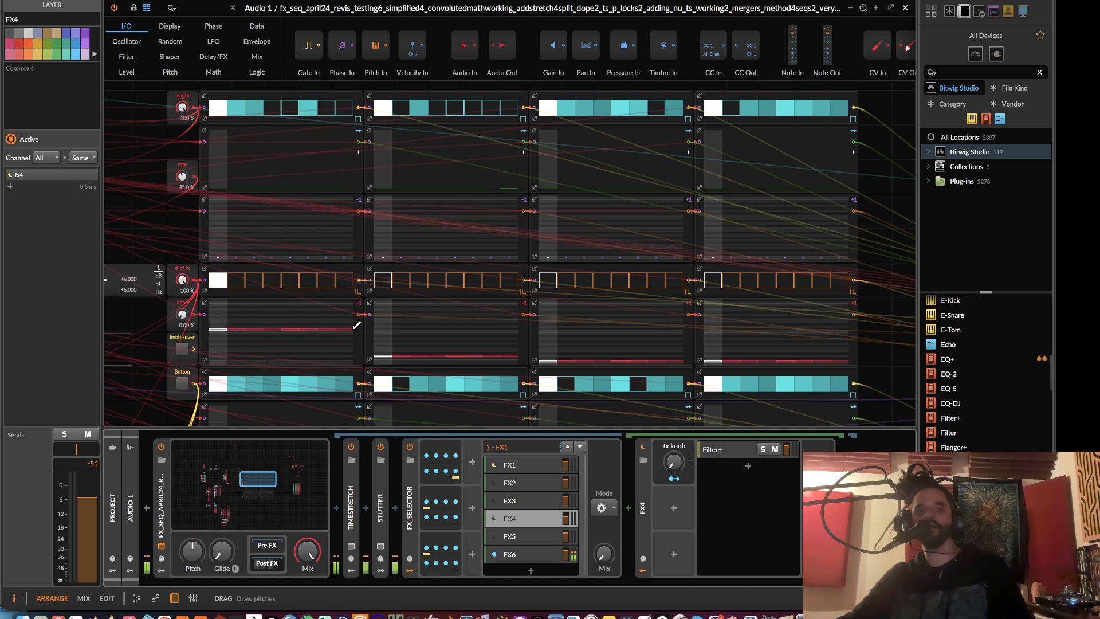
- Level the knob bars across the first three columns at about 11 st and toggle playback
click(381, 331)
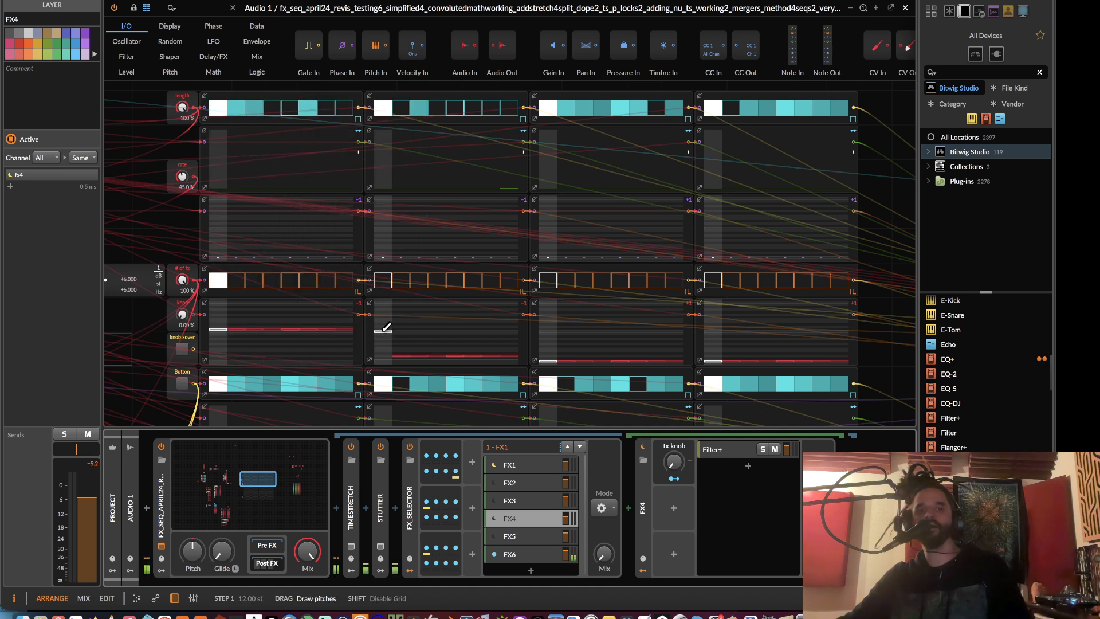
drag(239, 331, 579, 329)
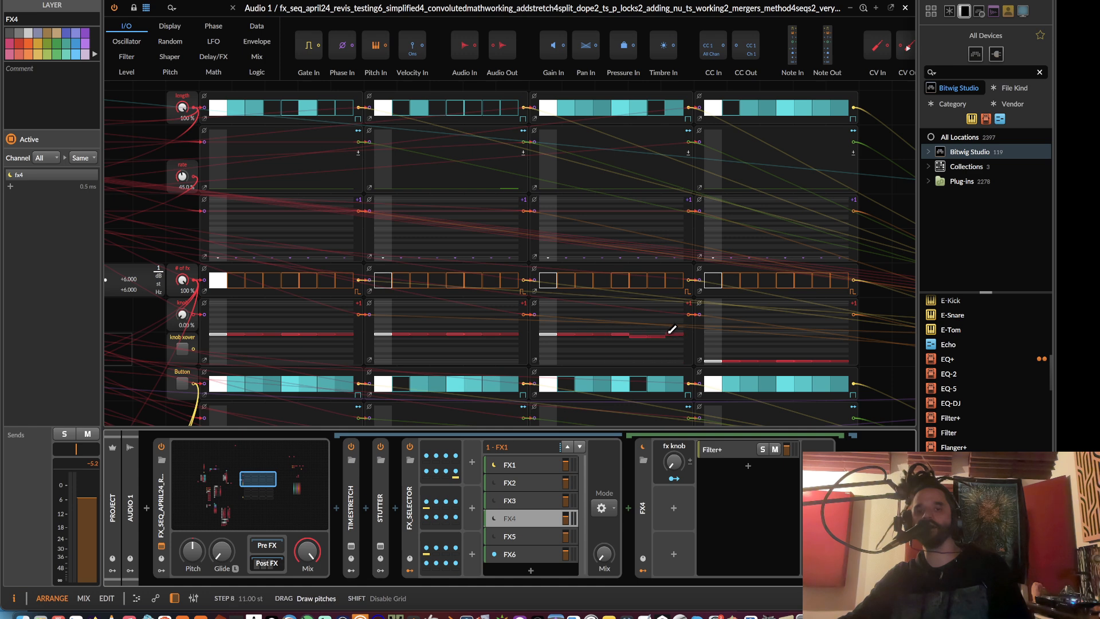
drag(672, 330, 643, 329)
key(space)
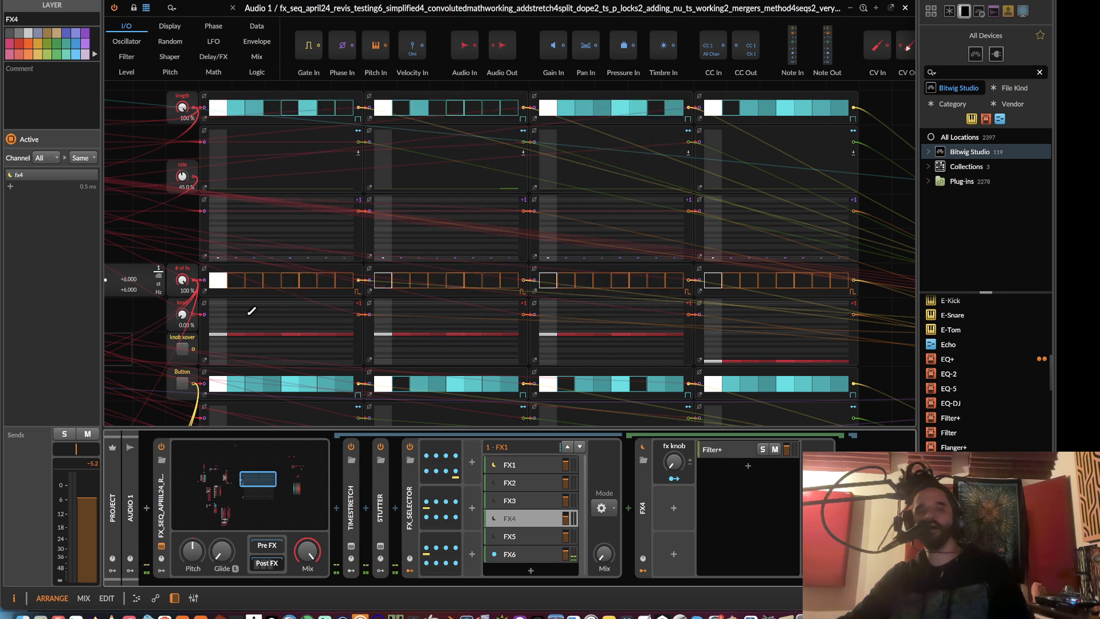
- Clear the knob bars in the first three columns
drag(211, 364, 388, 408)
drag(379, 362, 522, 406)
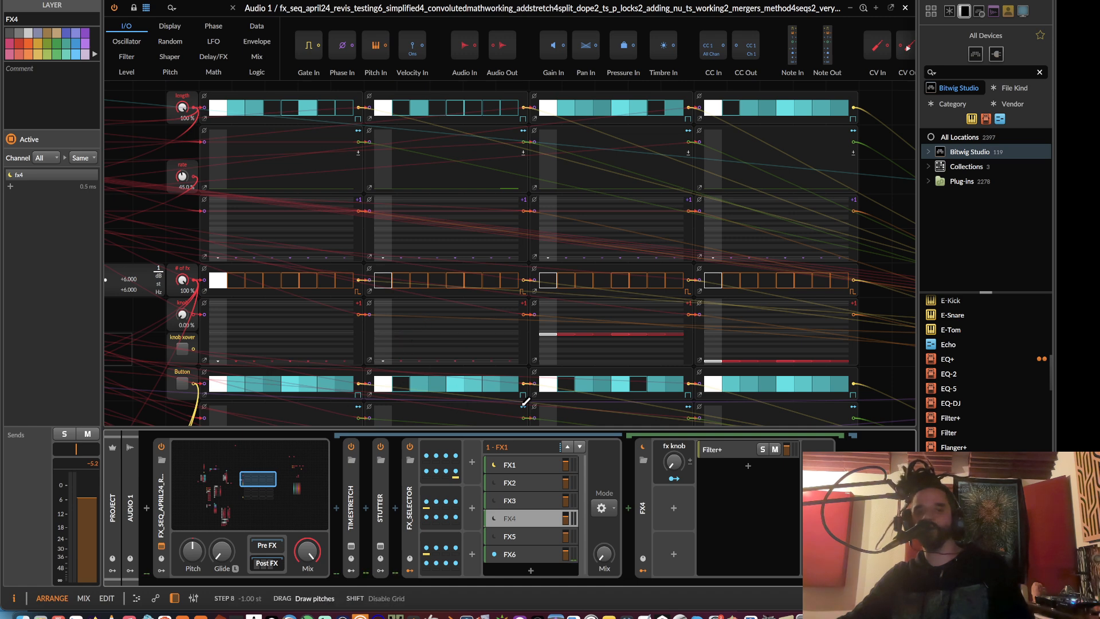
drag(559, 333, 687, 404)
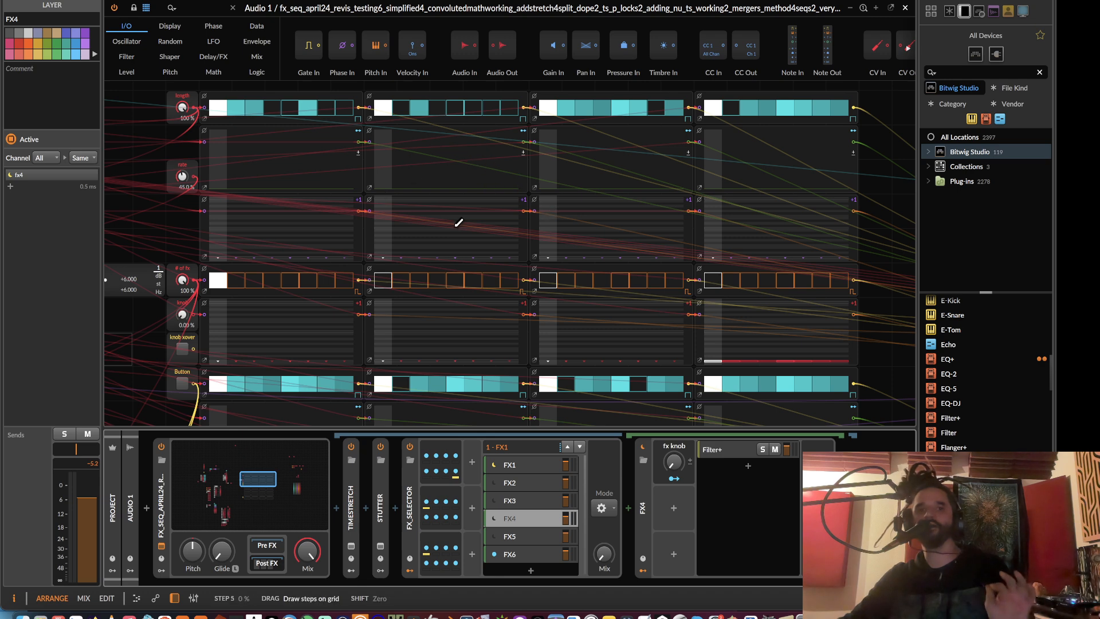
- Draw varied bars in the purple lane below rate across all four columns, with a rising run in the second
drag(181, 238, 286, 279)
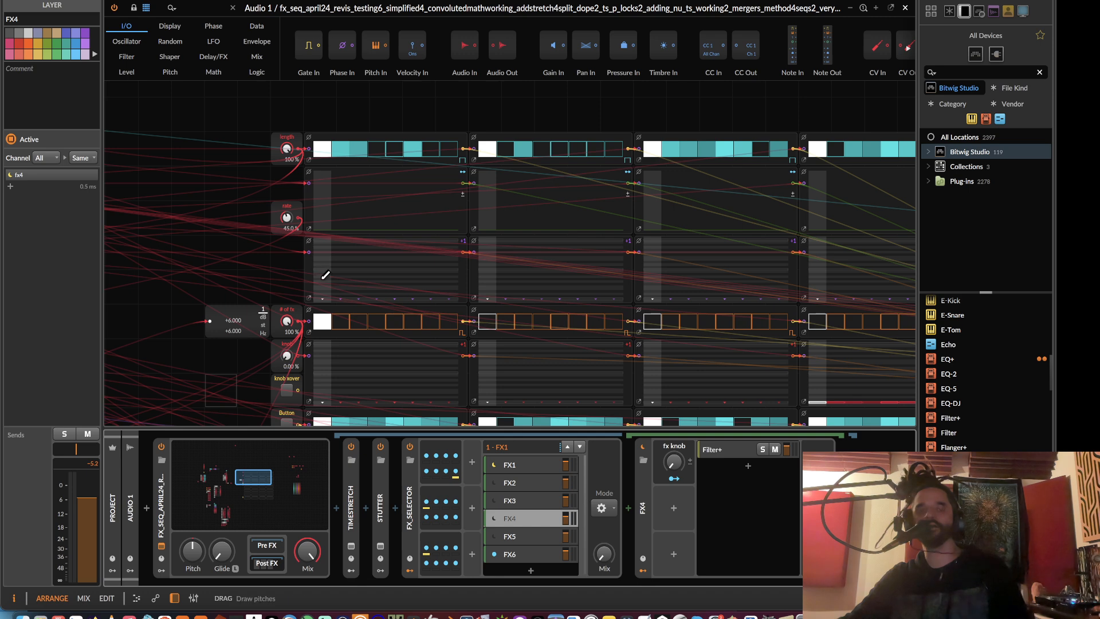
scroll(325, 275, up, 2)
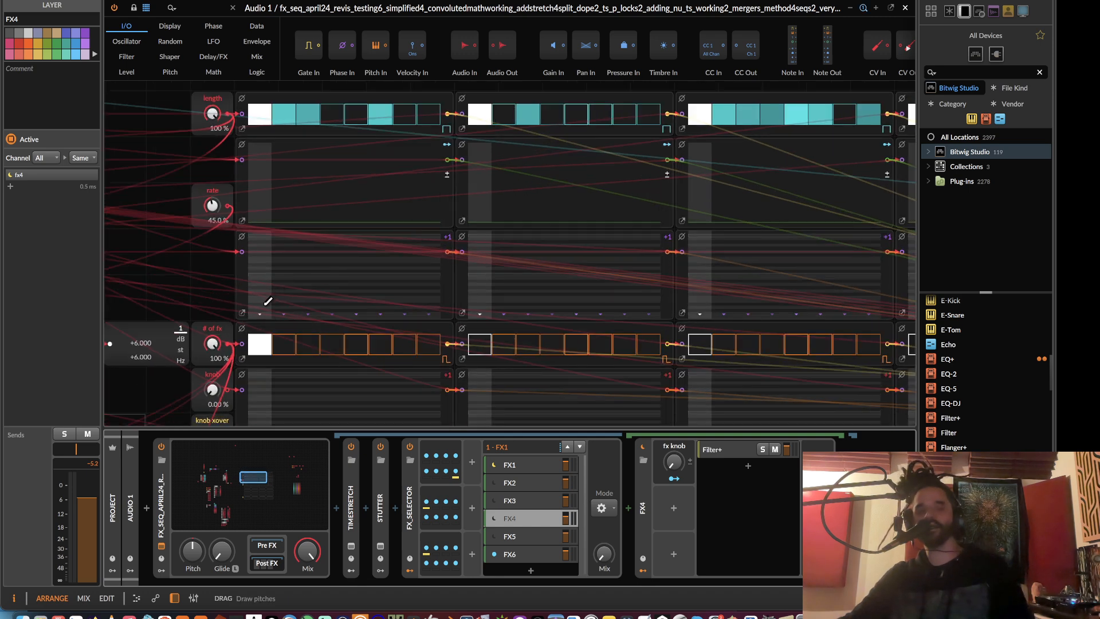
mouse_move(266, 305)
mouse_down()
mouse_move(307, 281)
mouse_move(279, 299)
mouse_move(624, 264)
mouse_up()
drag(741, 291, 870, 301)
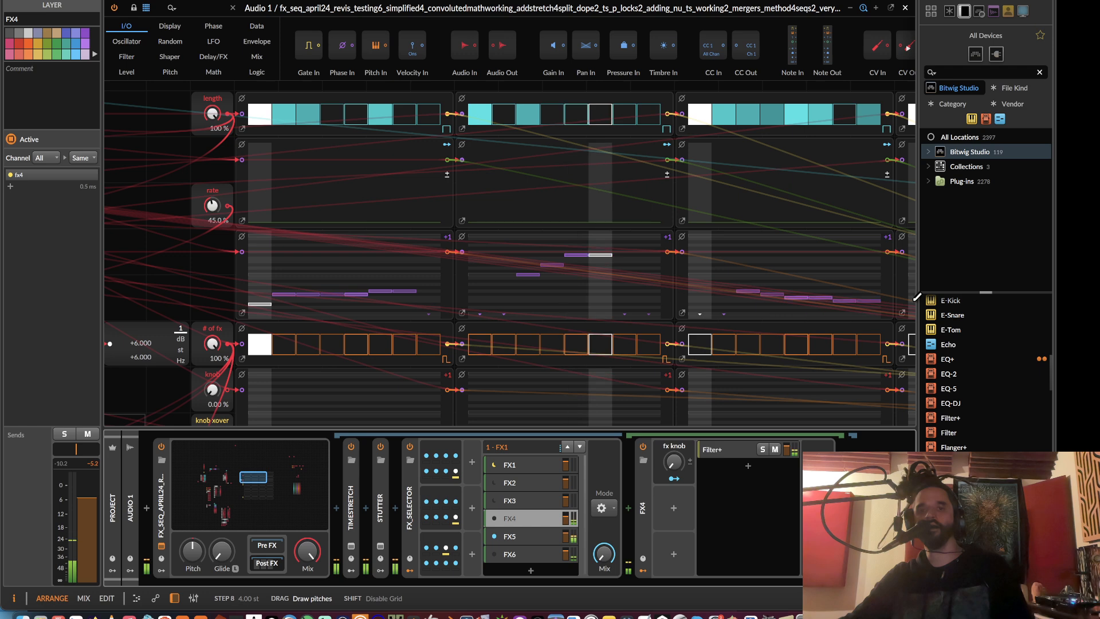
drag(821, 274, 639, 250)
drag(766, 239, 903, 239)
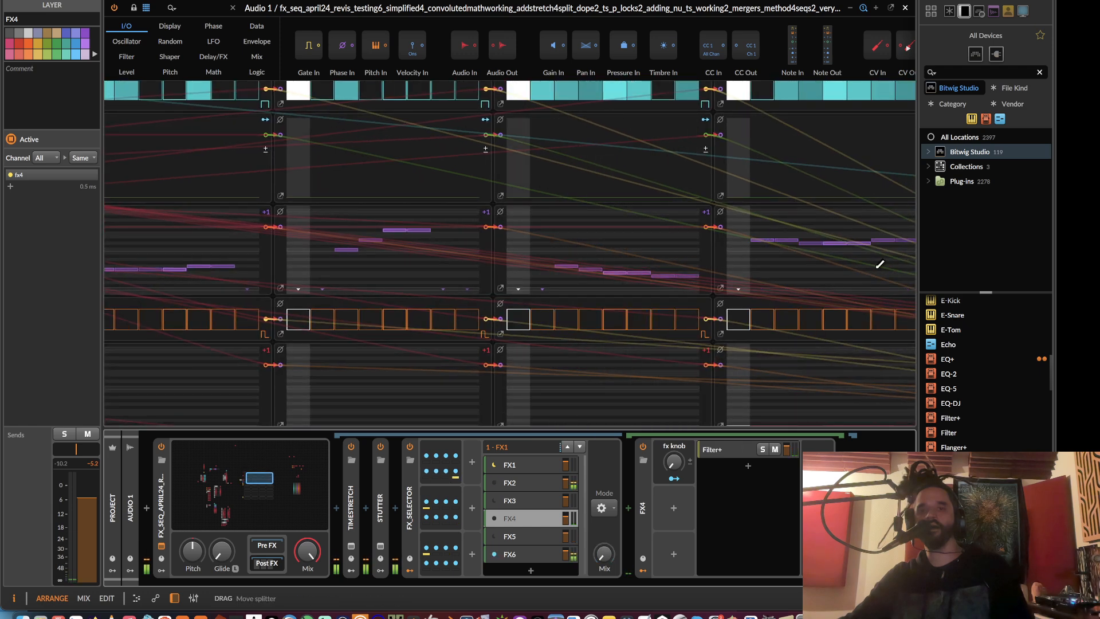
- Clear the purple bars in all four columns
drag(848, 267, 633, 279)
scroll(582, 279, left, 10)
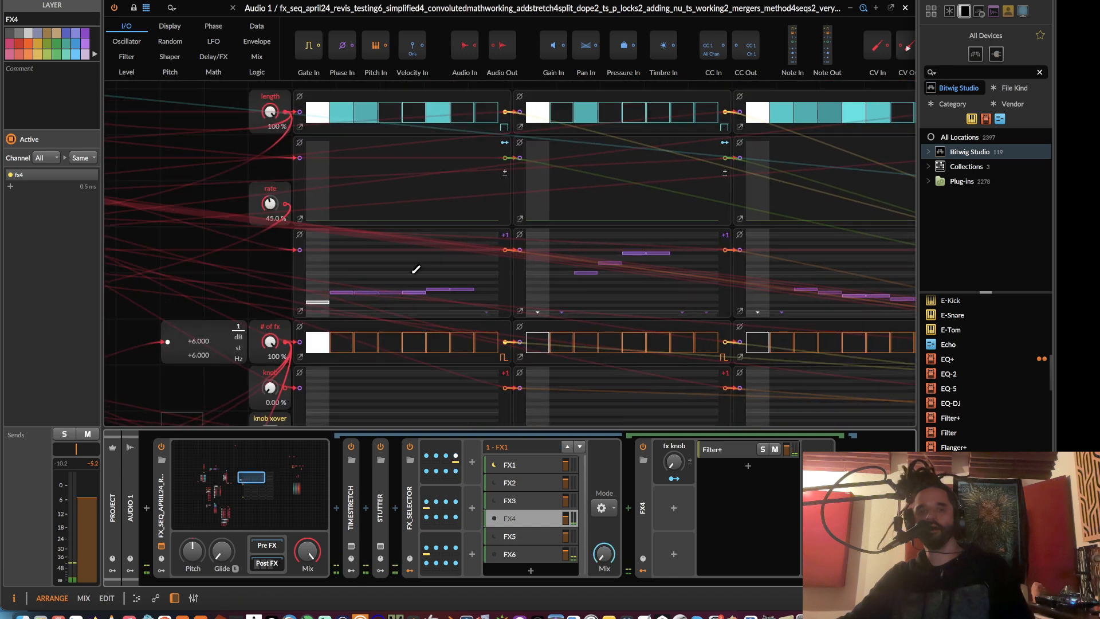
drag(562, 281, 698, 356)
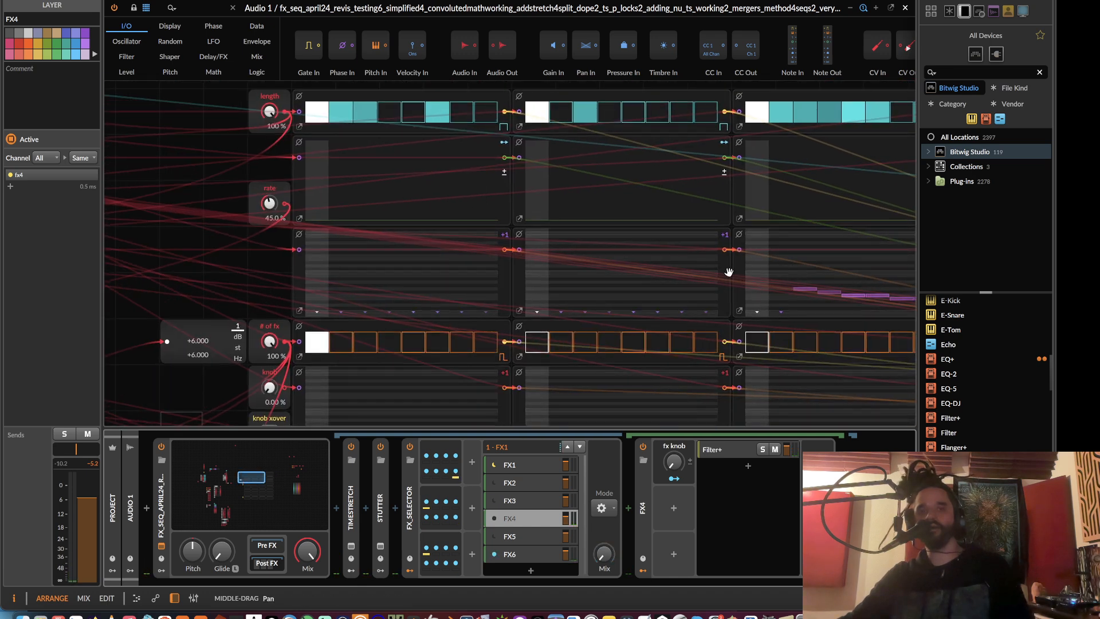
mouse_move(729, 273)
mouse_down()
mouse_move(518, 265)
mouse_move(795, 358)
mouse_up()
mouse_move(596, 290)
mouse_down()
mouse_move(579, 316)
mouse_move(596, 313)
mouse_up()
click(789, 257)
mouse_move(742, 252)
mouse_down()
mouse_move(546, 218)
mouse_move(822, 334)
mouse_up()
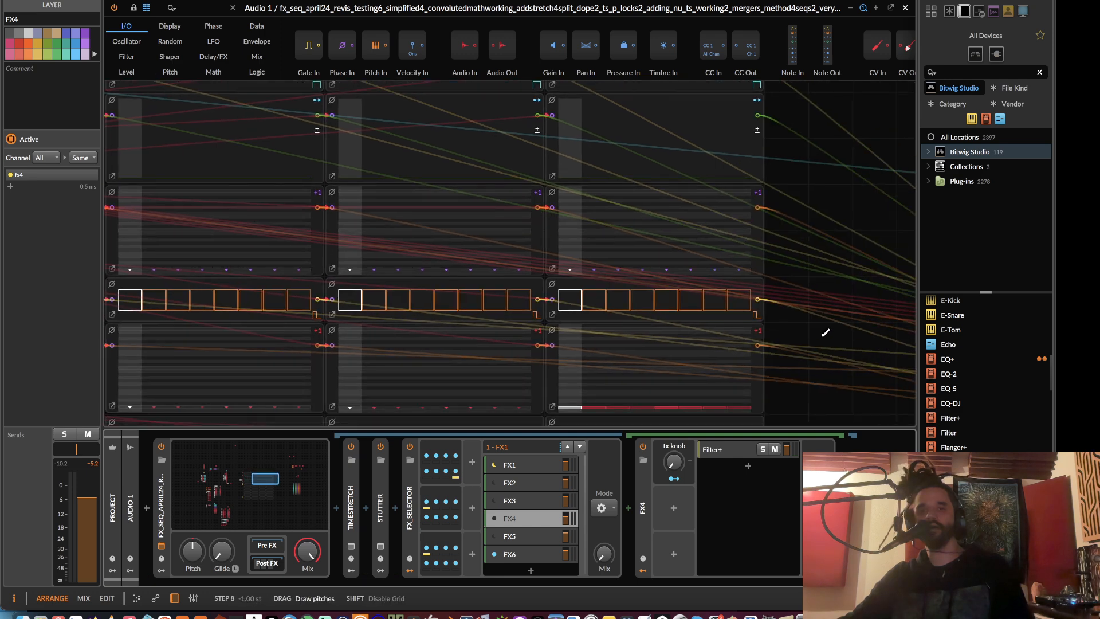
- Sweep step 1 of the first column's purple lane through 10, 6 and 23 st, ending at the lowest value
drag(409, 262, 841, 325)
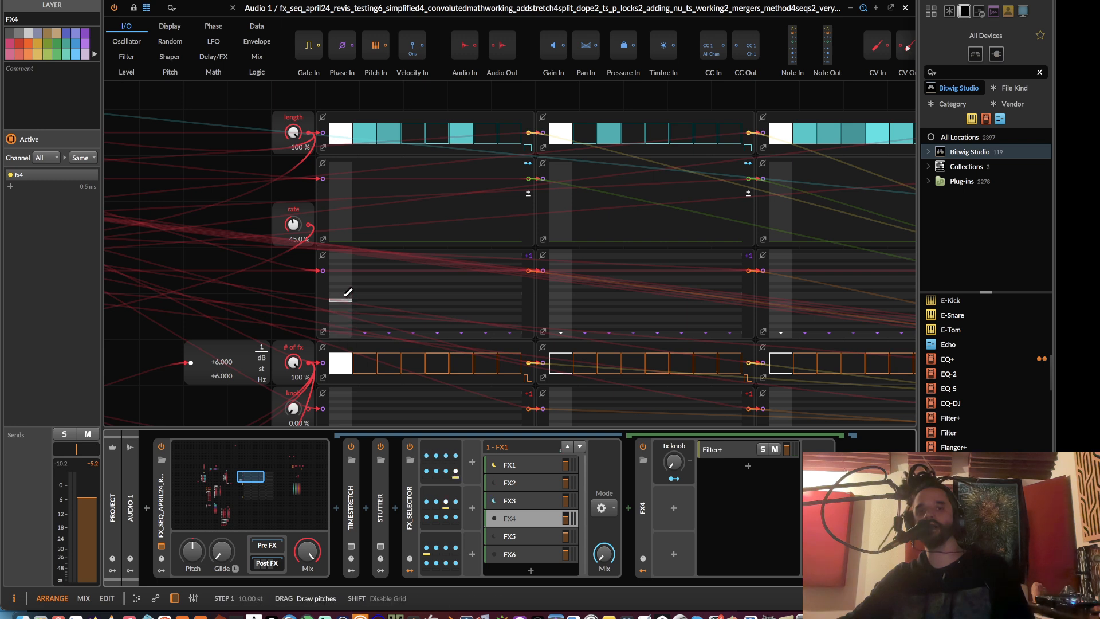
drag(344, 264, 343, 316)
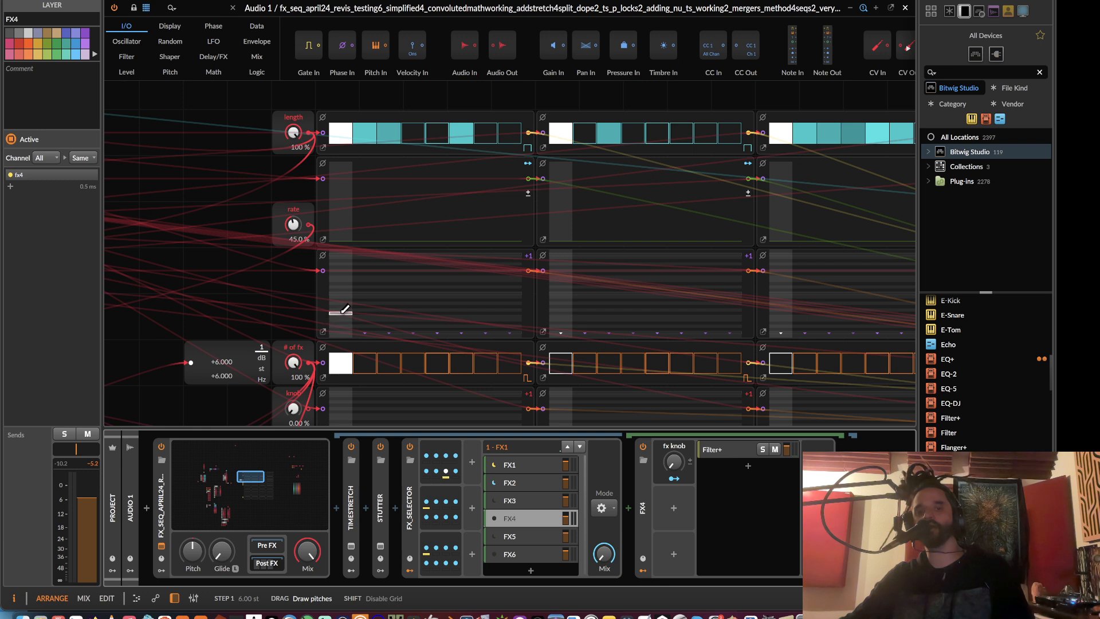
drag(345, 302, 345, 294)
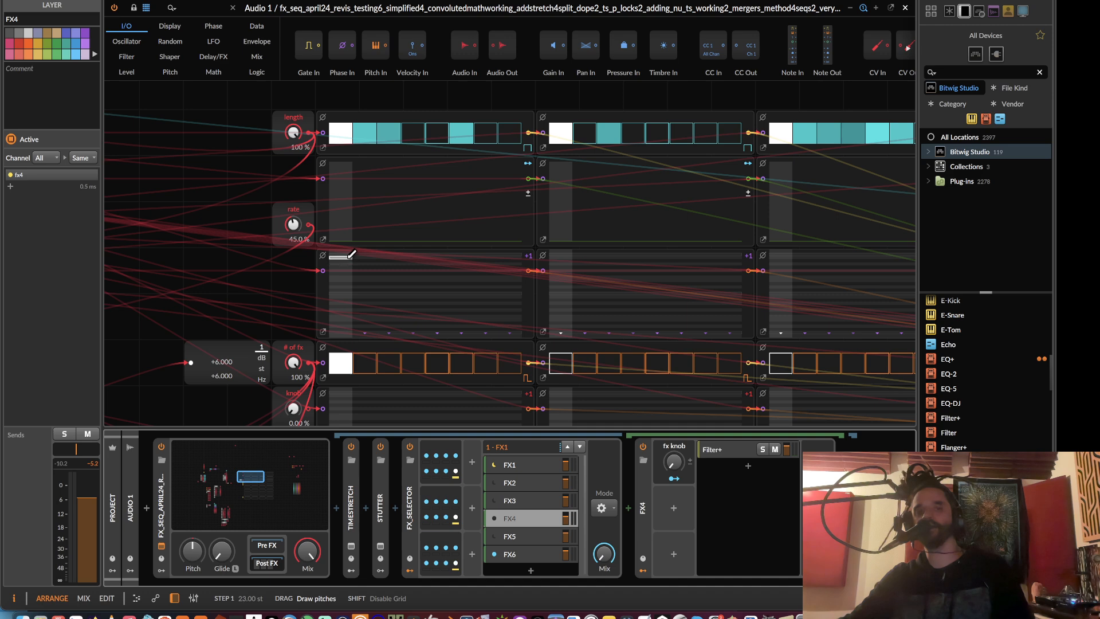
drag(349, 257, 349, 332)
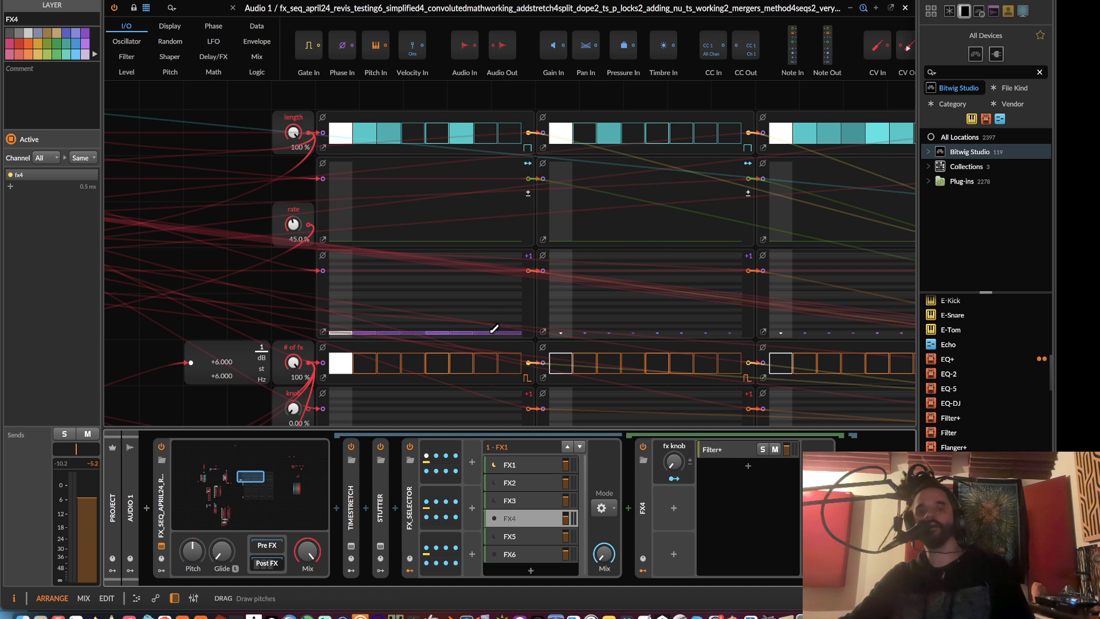
- Draw flat purple bars across the first column at about 2 st, 1 st and finally 3 st
drag(346, 321, 508, 321)
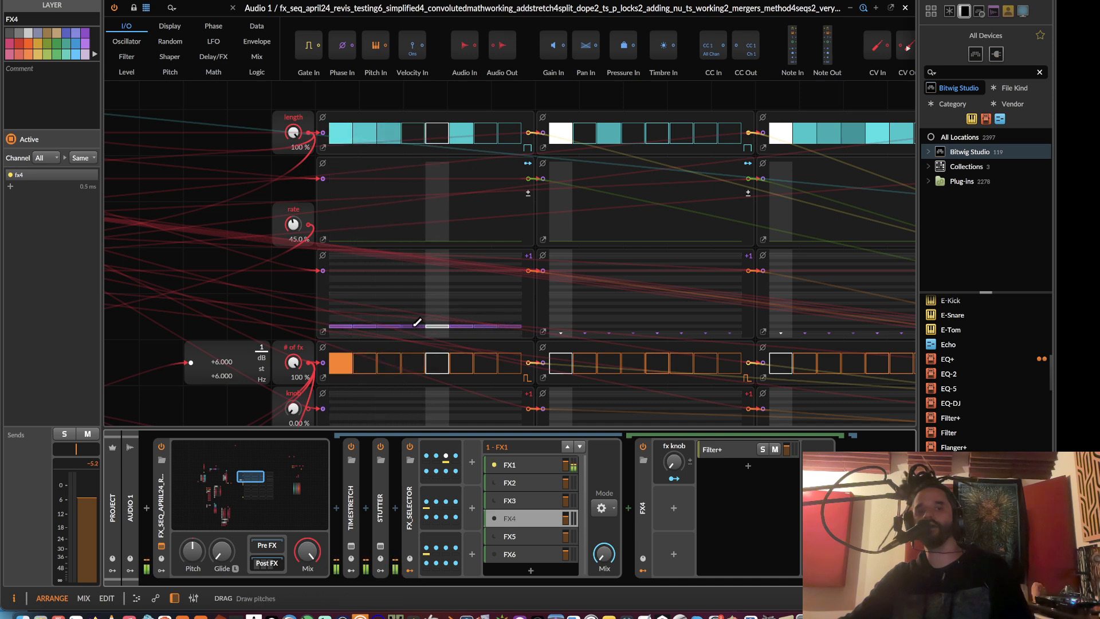
drag(349, 329, 512, 328)
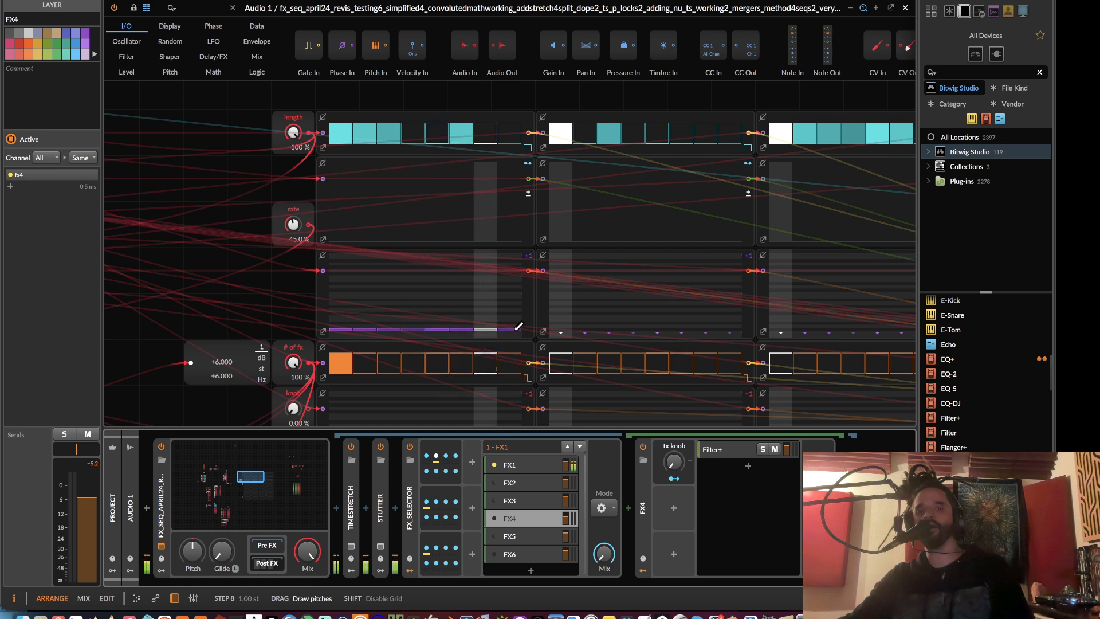
drag(347, 321, 503, 318)
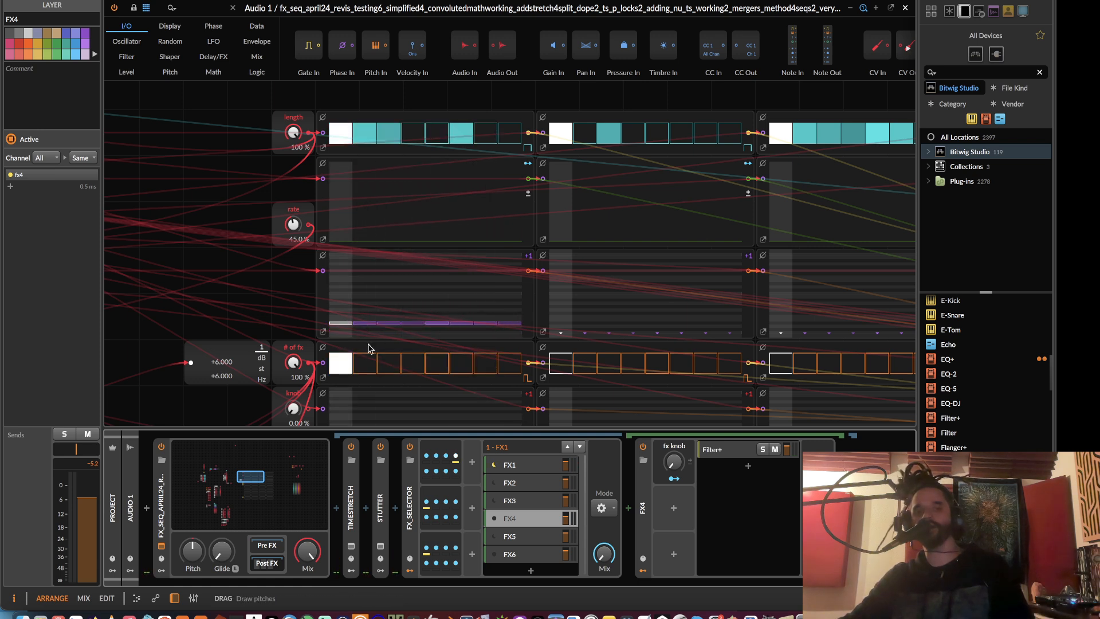
- Select the FX2 layer and raise the first column's flat purple bars in stages to about 4, 5 and 8 st
click(539, 478)
drag(341, 320, 515, 315)
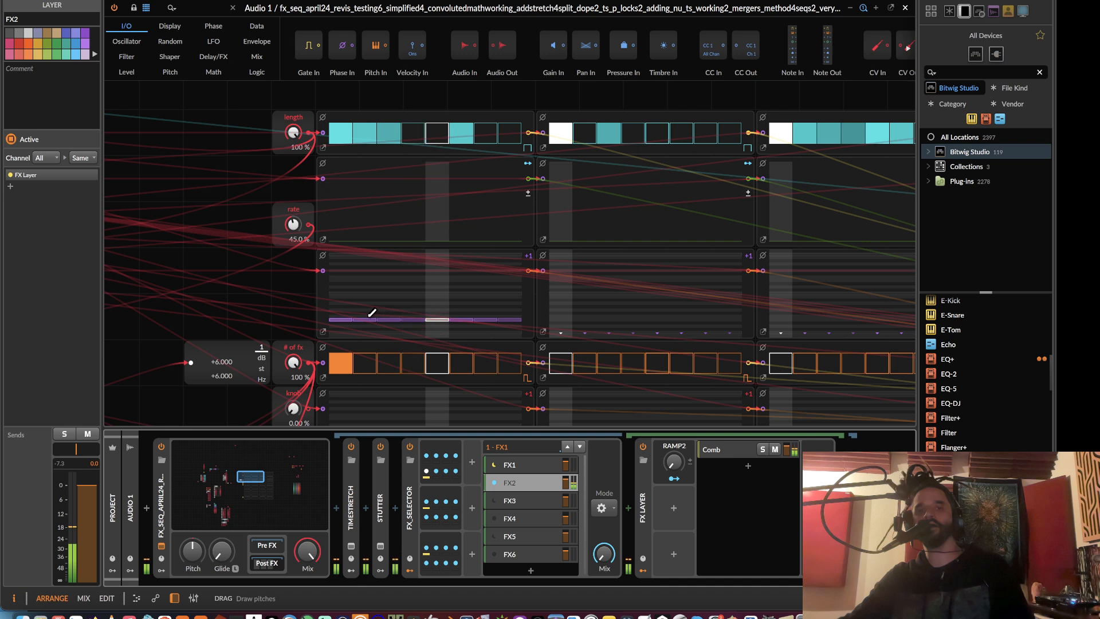
drag(352, 310, 508, 311)
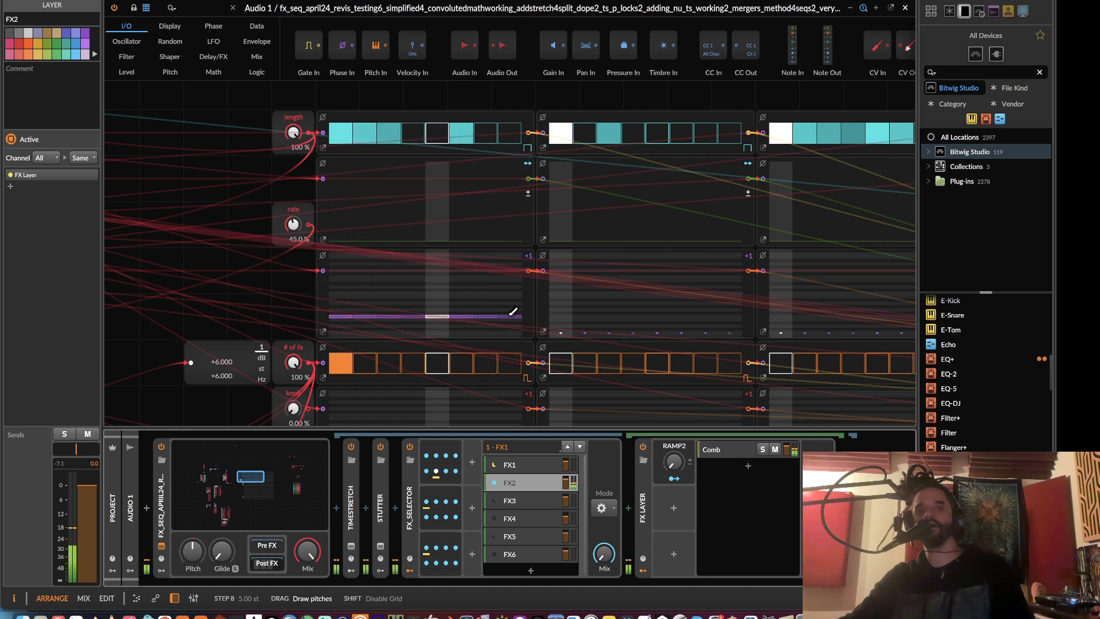
mouse_move(345, 311)
mouse_down()
mouse_move(528, 304)
mouse_move(347, 303)
mouse_move(518, 303)
mouse_up()
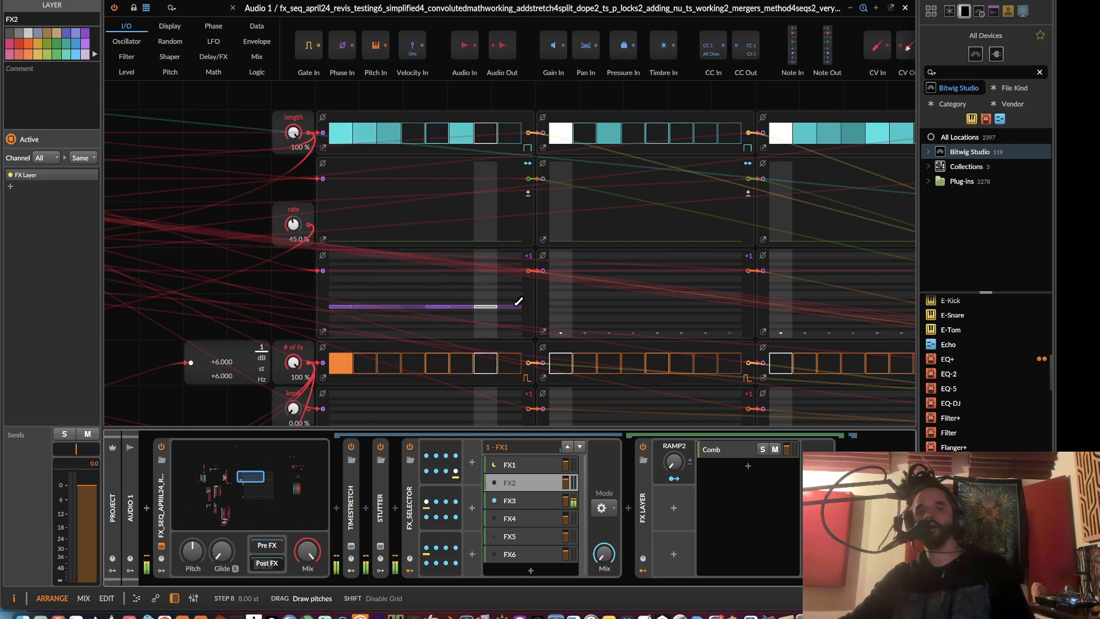
- Raise the first column's purple bars to about 11 st, with one step slightly lower, and clear the whole lane
mouse_move(354, 294)
mouse_down()
mouse_move(506, 287)
mouse_move(448, 293)
mouse_up()
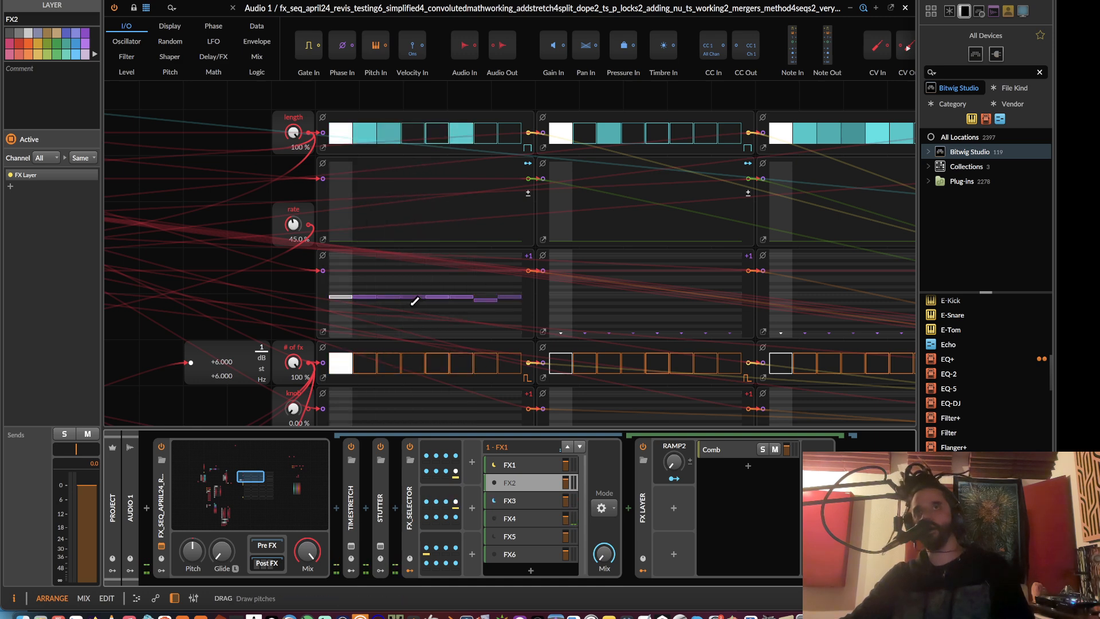
mouse_move(403, 298)
mouse_down()
mouse_move(342, 324)
mouse_move(344, 312)
mouse_move(344, 338)
mouse_move(453, 353)
mouse_move(386, 346)
mouse_up()
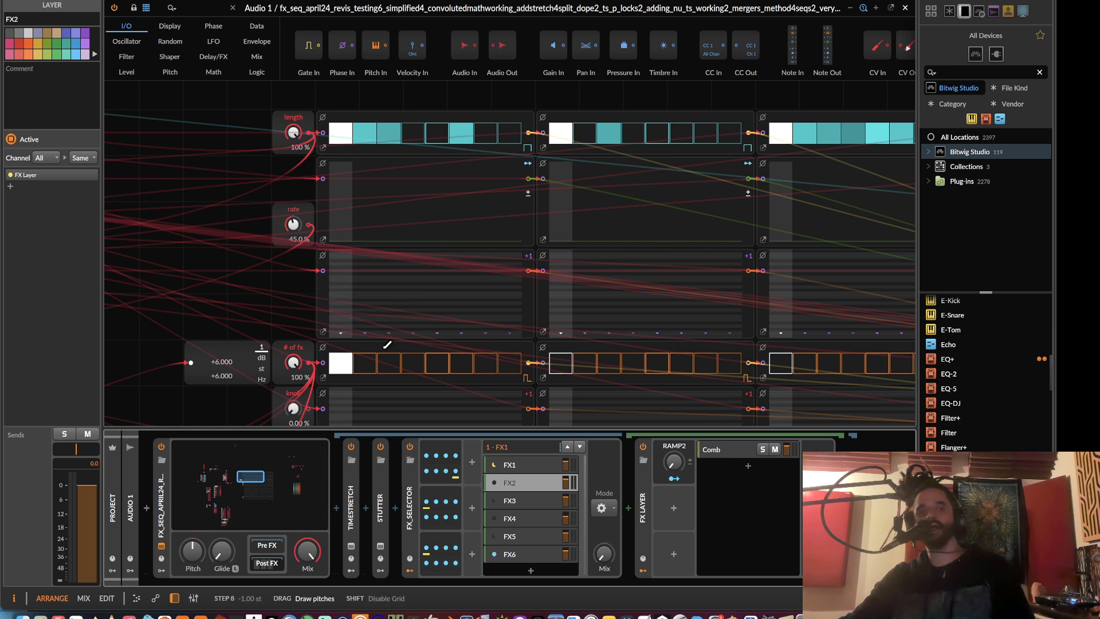
- Set # of fx to 0% and 24% in turn, sweeping step 1 of the first column's purple lane down from 23 st and back up
double_click(294, 362)
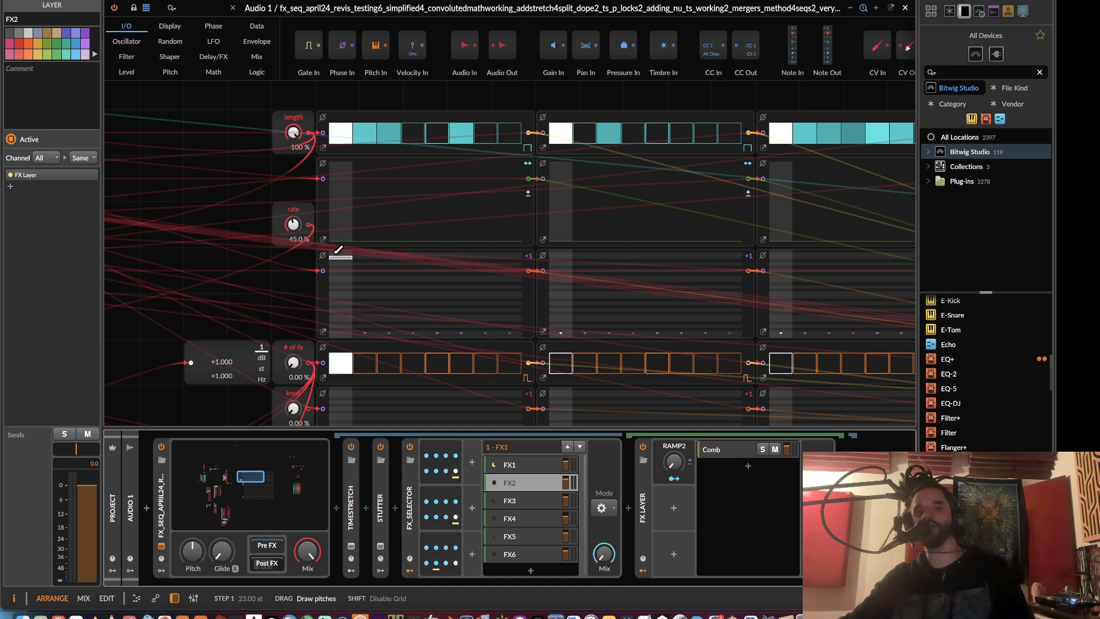
drag(338, 248, 351, 326)
drag(293, 363, 293, 357)
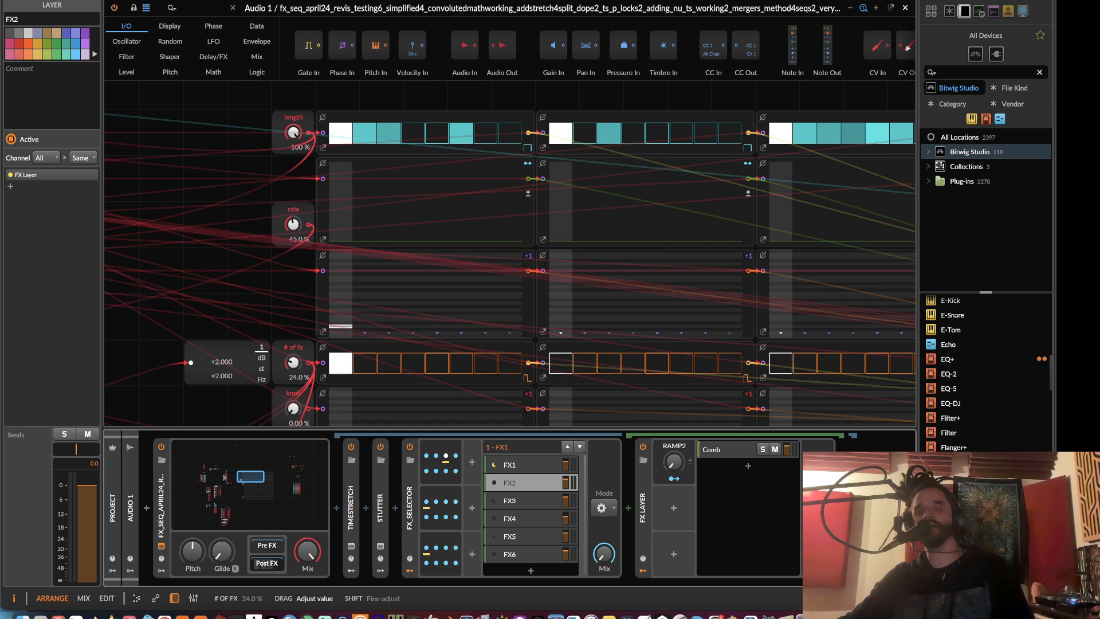
click(341, 329)
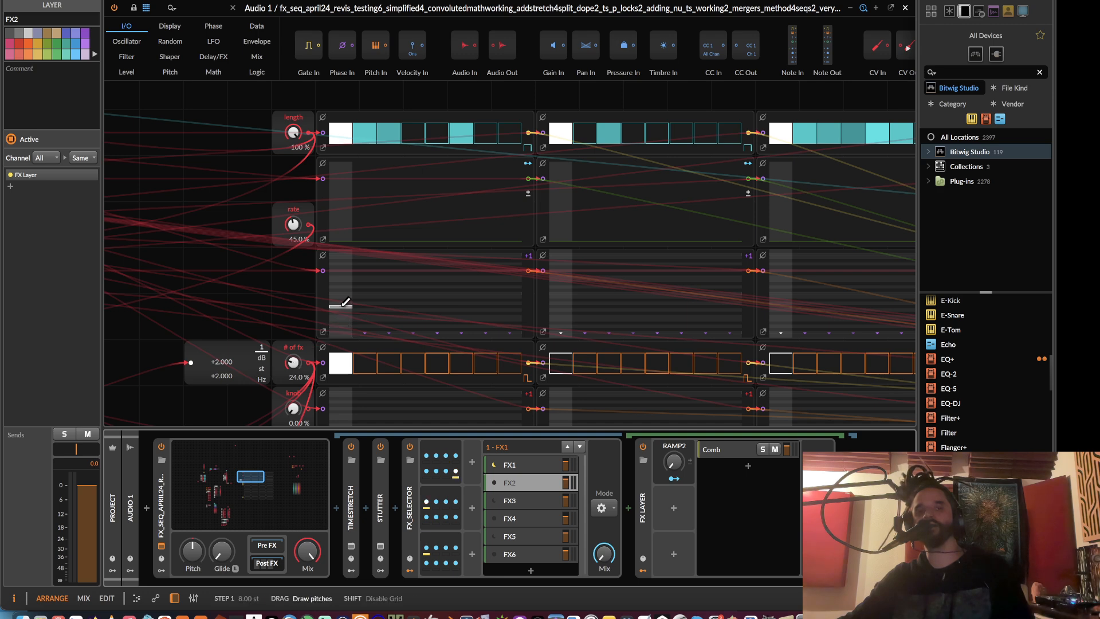
mouse_move(345, 302)
mouse_down()
mouse_move(346, 322)
mouse_move(346, 269)
mouse_move(344, 324)
mouse_move(342, 253)
mouse_up()
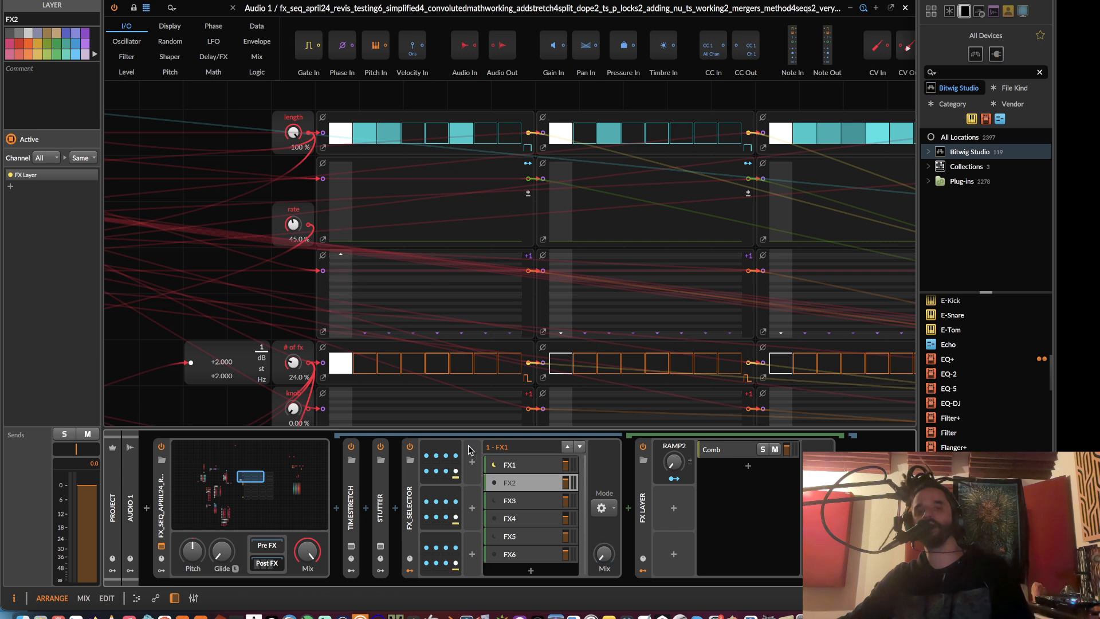
click(490, 483)
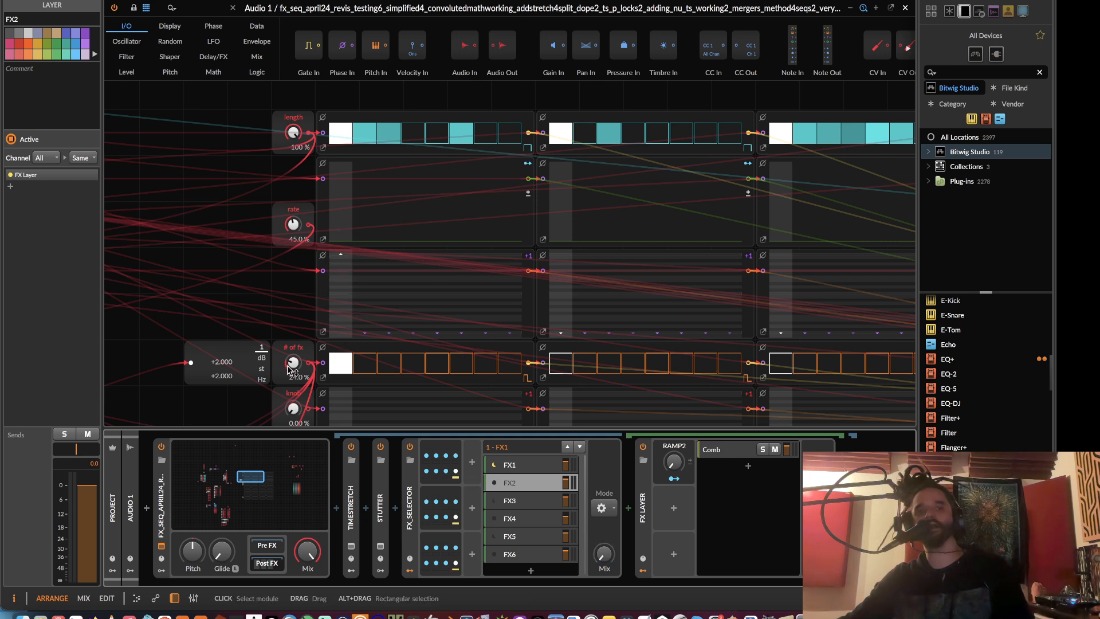
- Set # of fx to 38% and sweep the first column's purple step 1 to its lowest, finishing with # of fx at 100% and the step at maximum
mouse_move(351, 304)
mouse_down()
mouse_move(347, 328)
mouse_move(348, 246)
mouse_up()
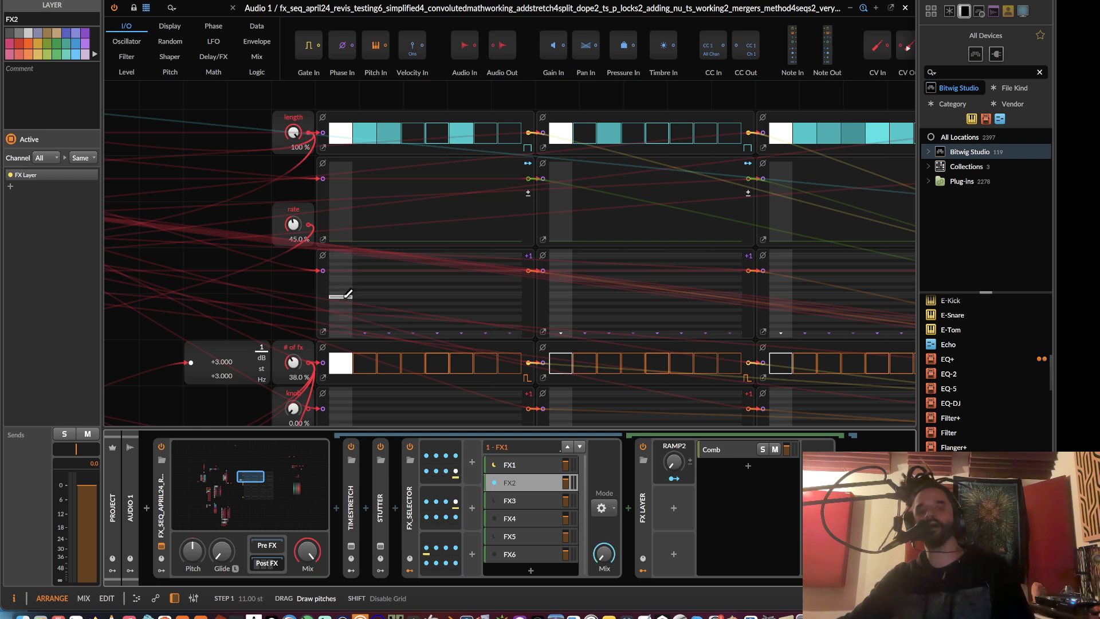
drag(347, 294, 343, 327)
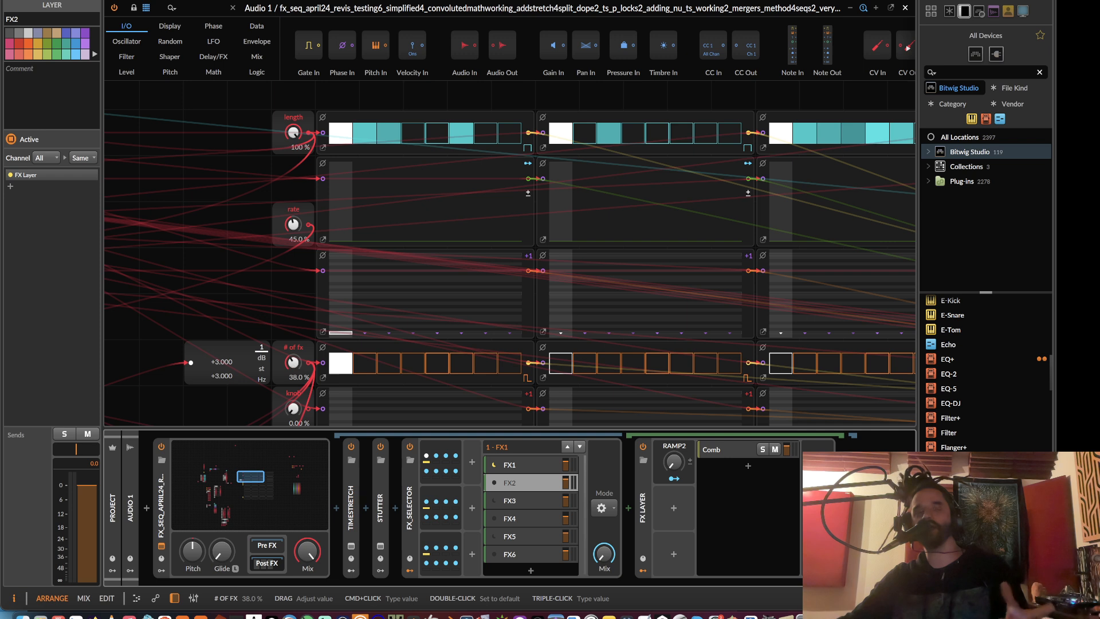
mouse_move(292, 362)
mouse_down()
mouse_move(325, 336)
mouse_move(342, 267)
mouse_move(341, 303)
mouse_move(341, 241)
mouse_up()
double_click(293, 361)
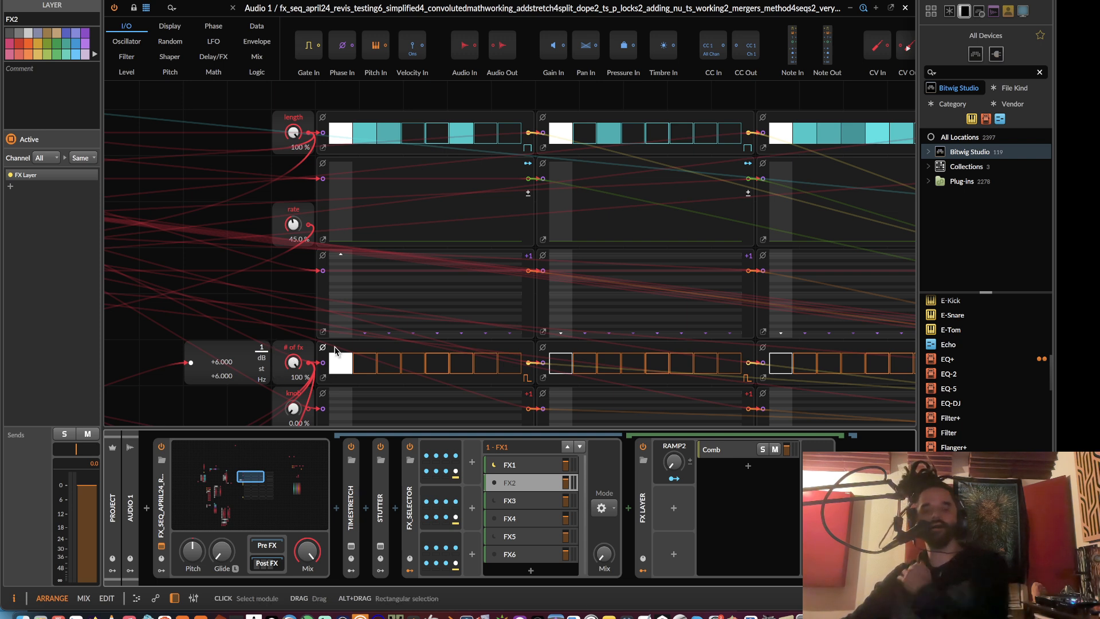
- Inspect the effects on the FX1, FX2, FX3 and FX4 layers in turn, returning to FX2
click(518, 466)
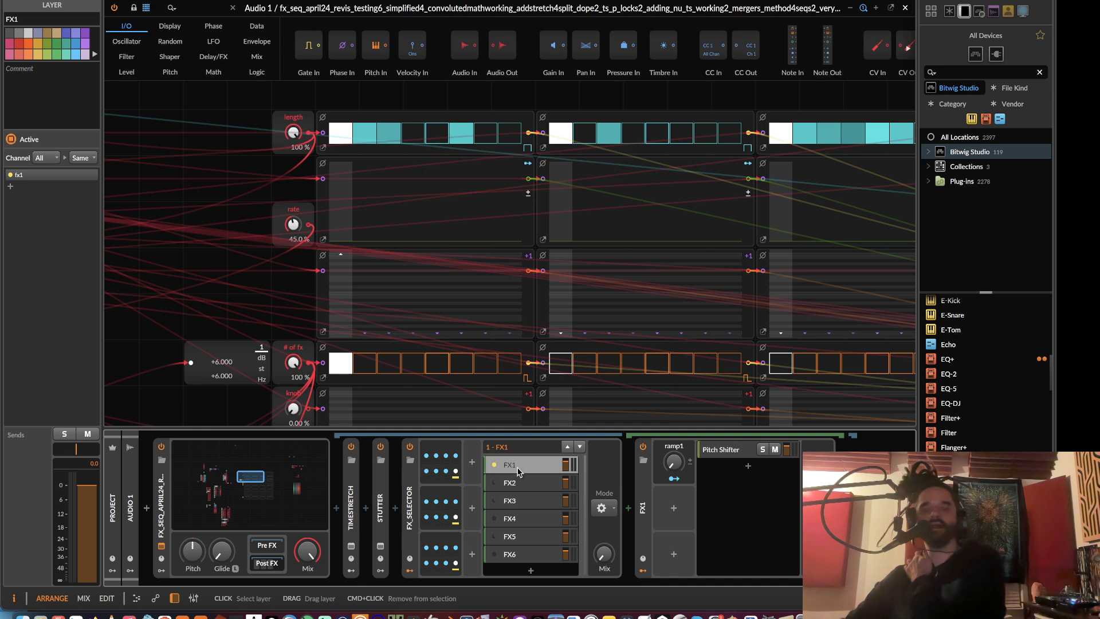
click(517, 483)
click(514, 501)
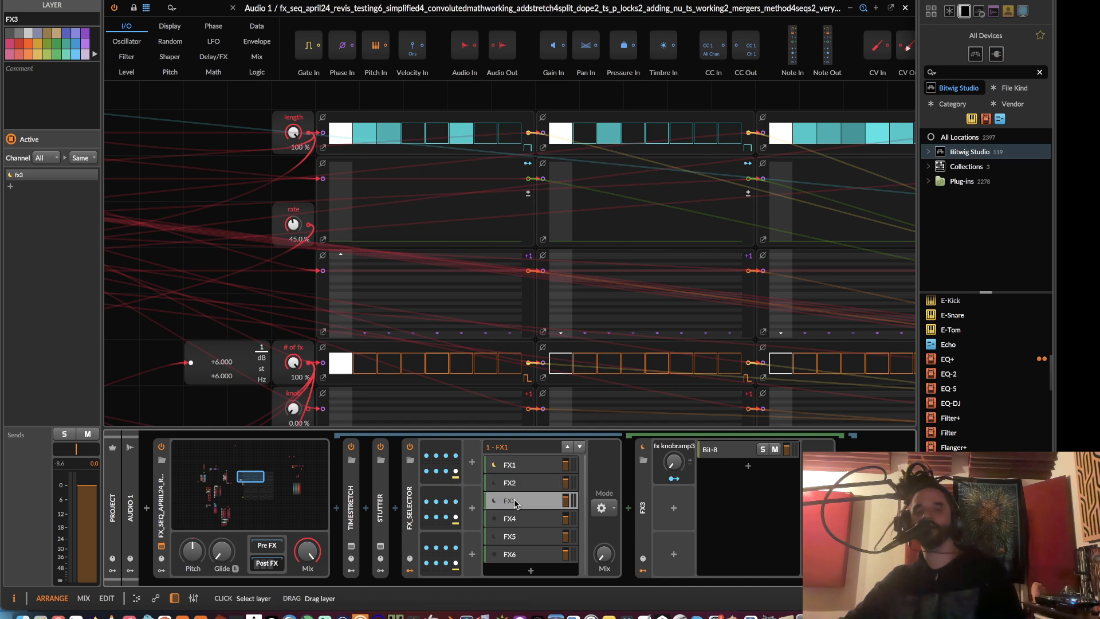
click(527, 518)
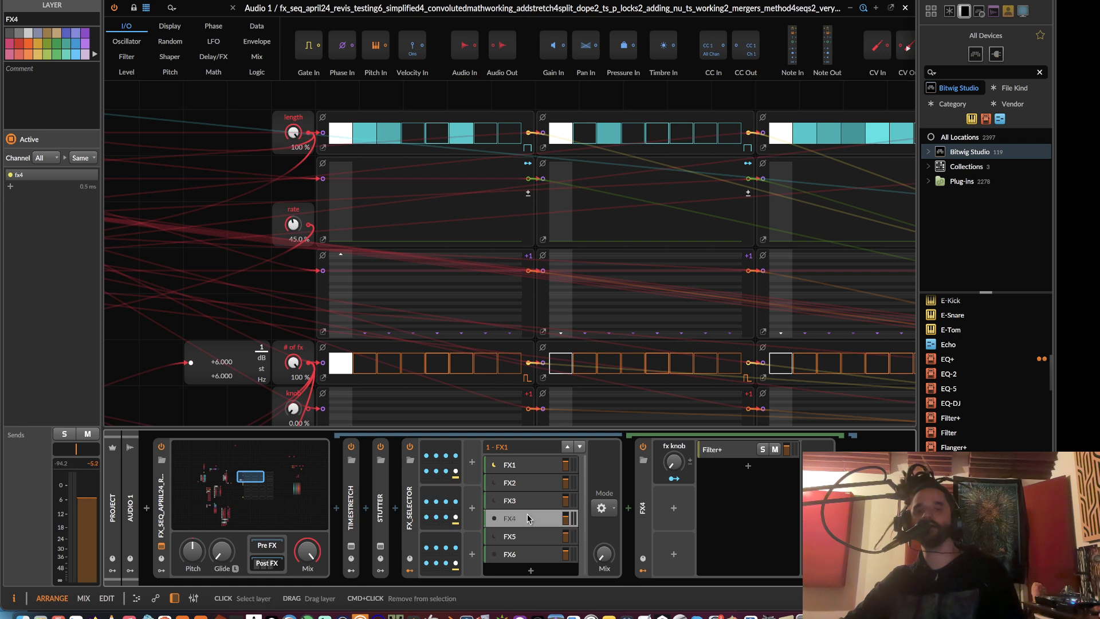
click(529, 484)
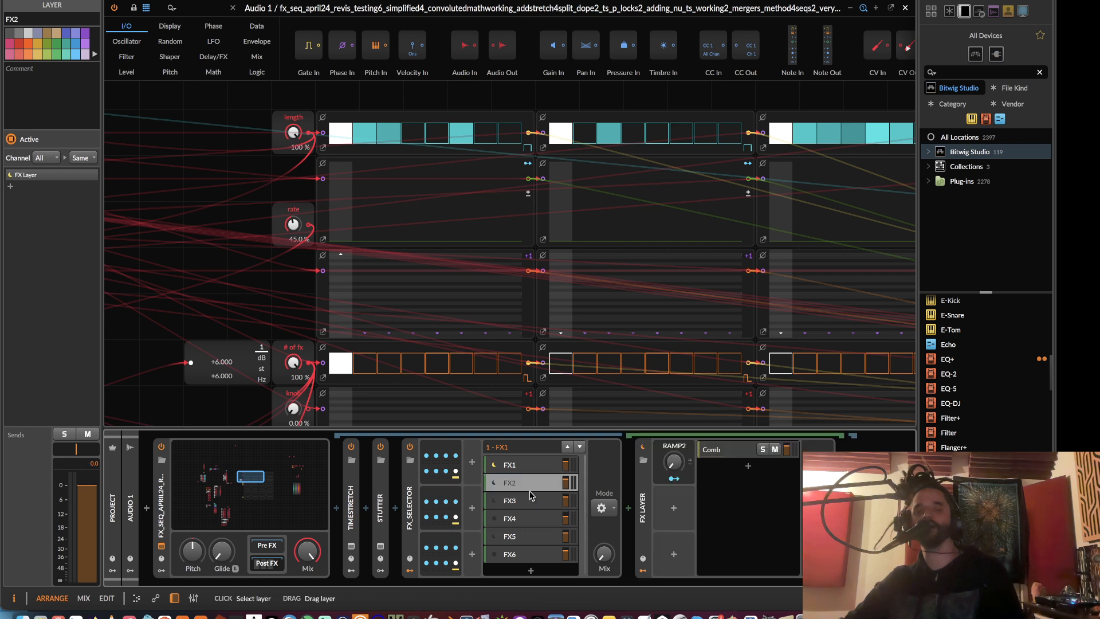
- Show the FX5 layer and make FX3 the selector's active layer
click(527, 532)
click(509, 500)
click(509, 533)
click(495, 502)
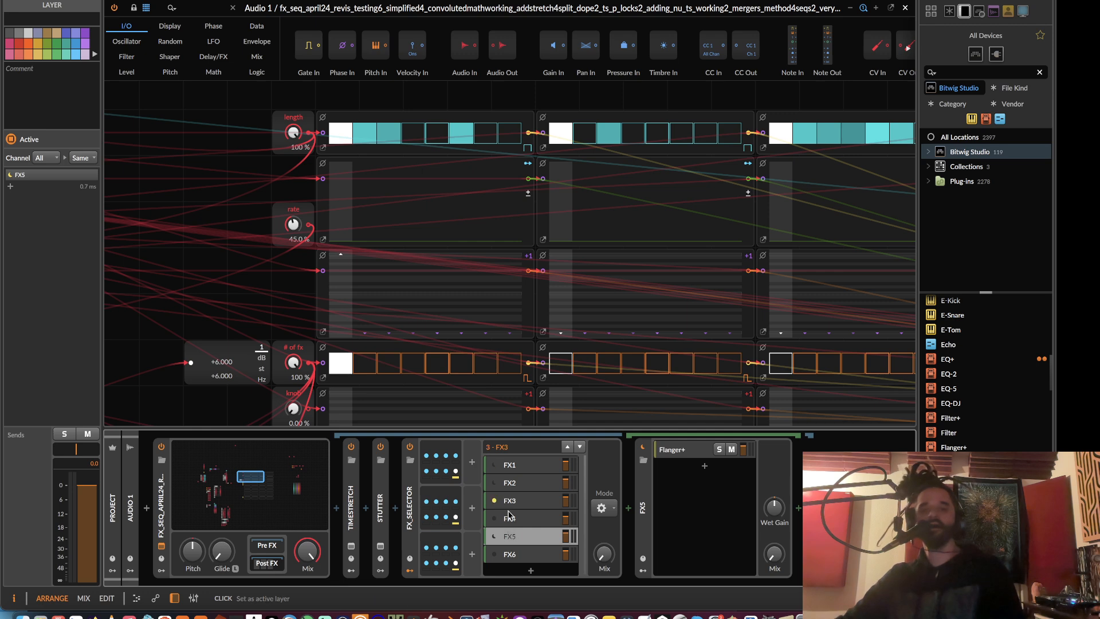
- Inspect the FX4 layer's device, and show the FX1 and FX2 layers again
click(509, 517)
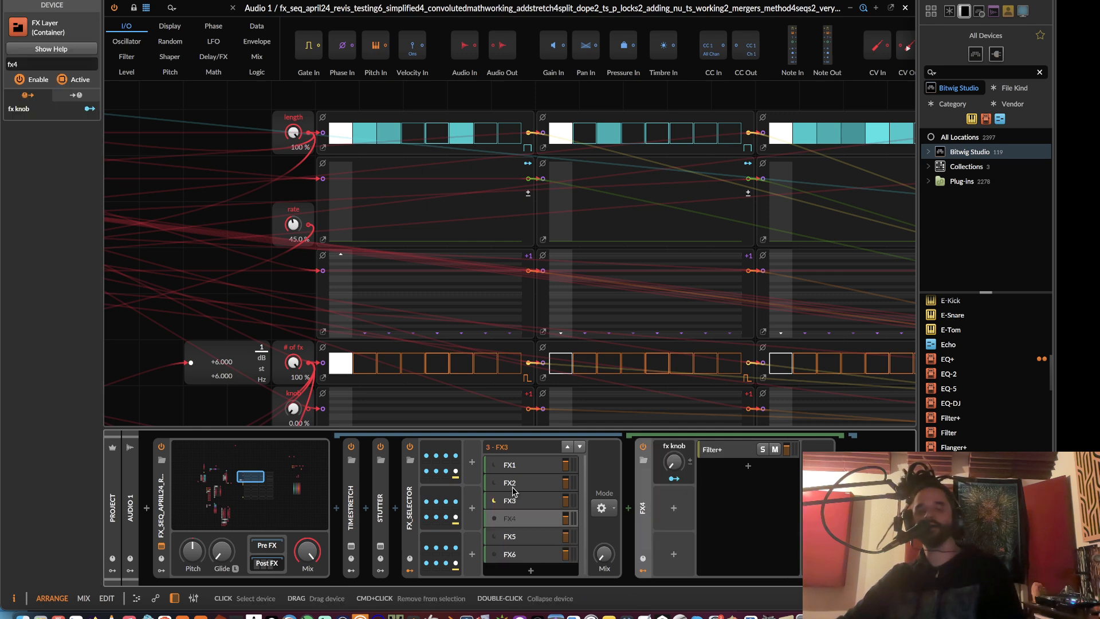
click(514, 491)
click(516, 473)
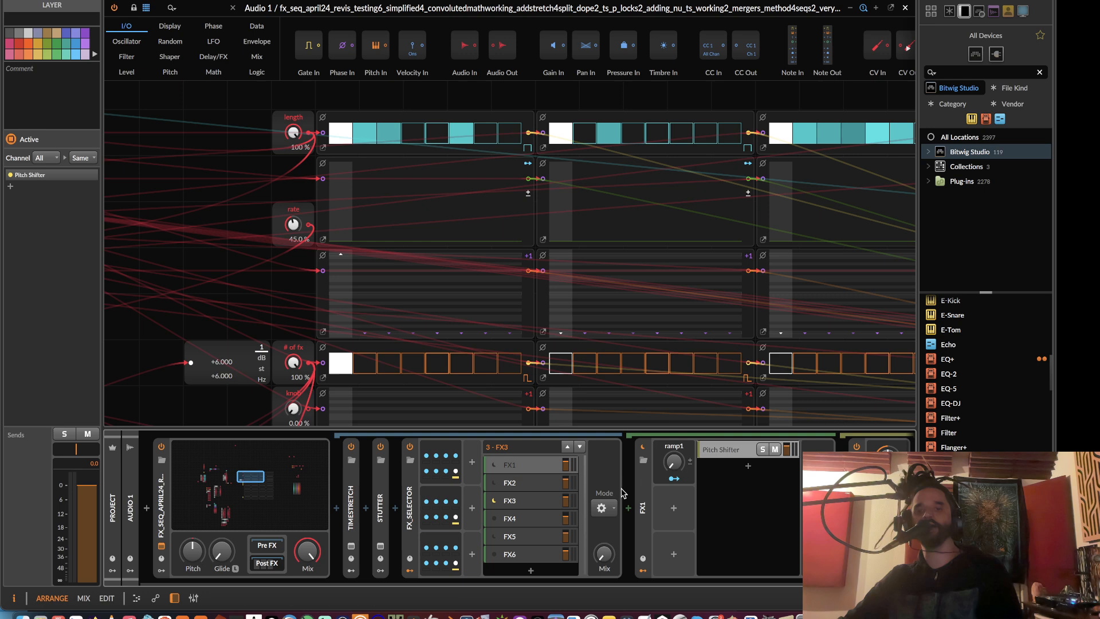
click(519, 484)
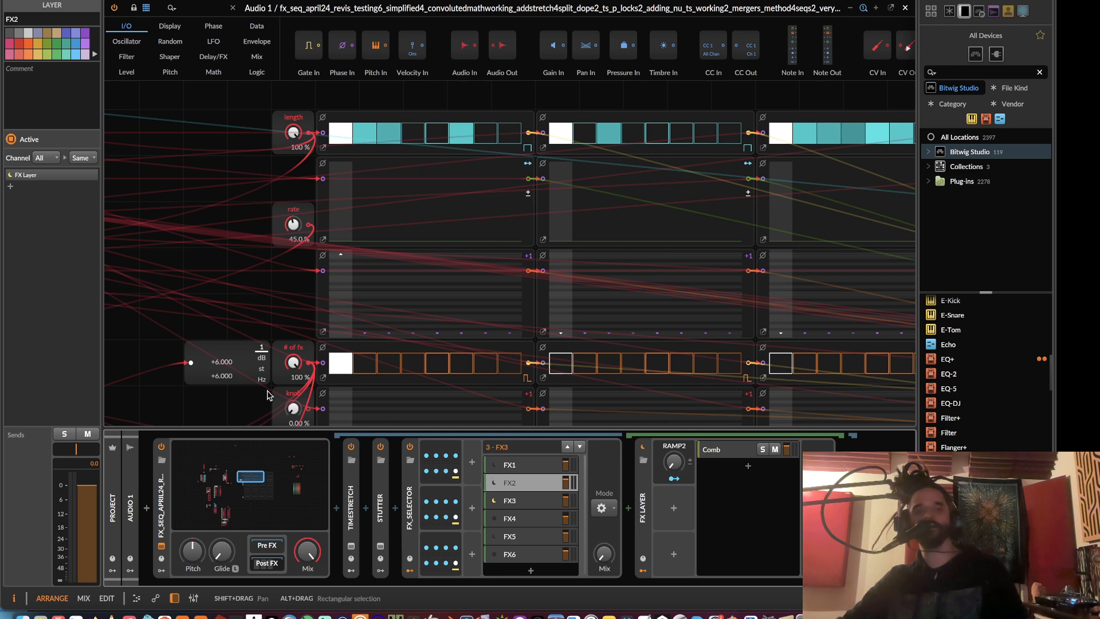
- Inspect the settings of the TIMESTRETCH, STUTTER and FX_SELECTOR devices in turn
click(352, 504)
click(375, 498)
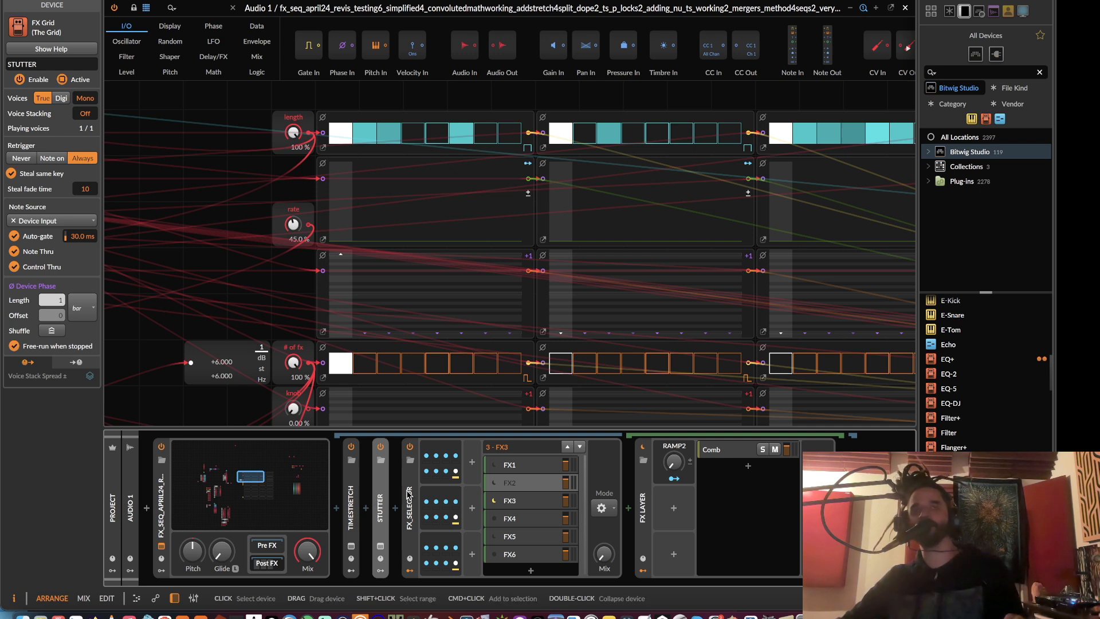
click(410, 493)
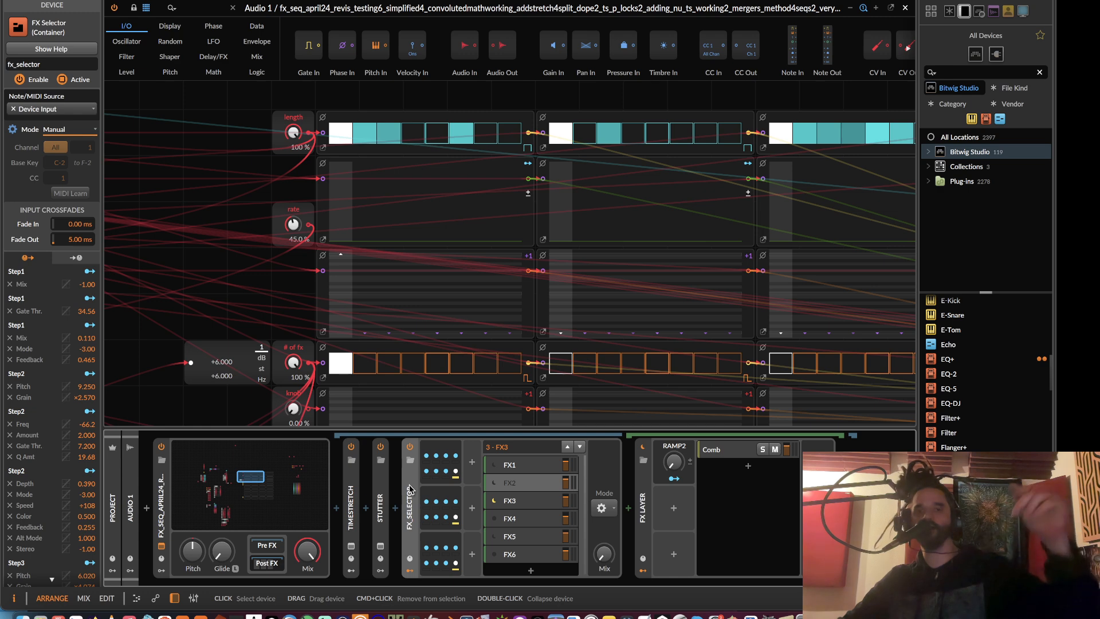
- Draw a rising staircase of purple bars across steps 2 to 6 of the first column, keeping # of fx at 100%
drag(367, 323, 472, 300)
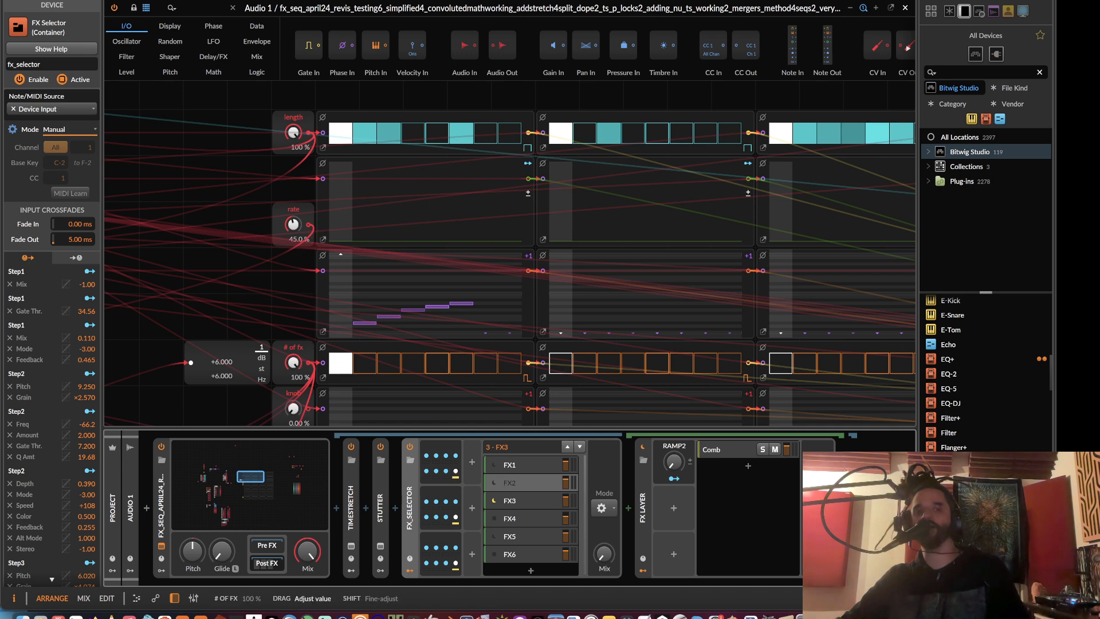
mouse_move(292, 362)
mouse_down()
mouse_move(293, 381)
mouse_move(293, 344)
mouse_up()
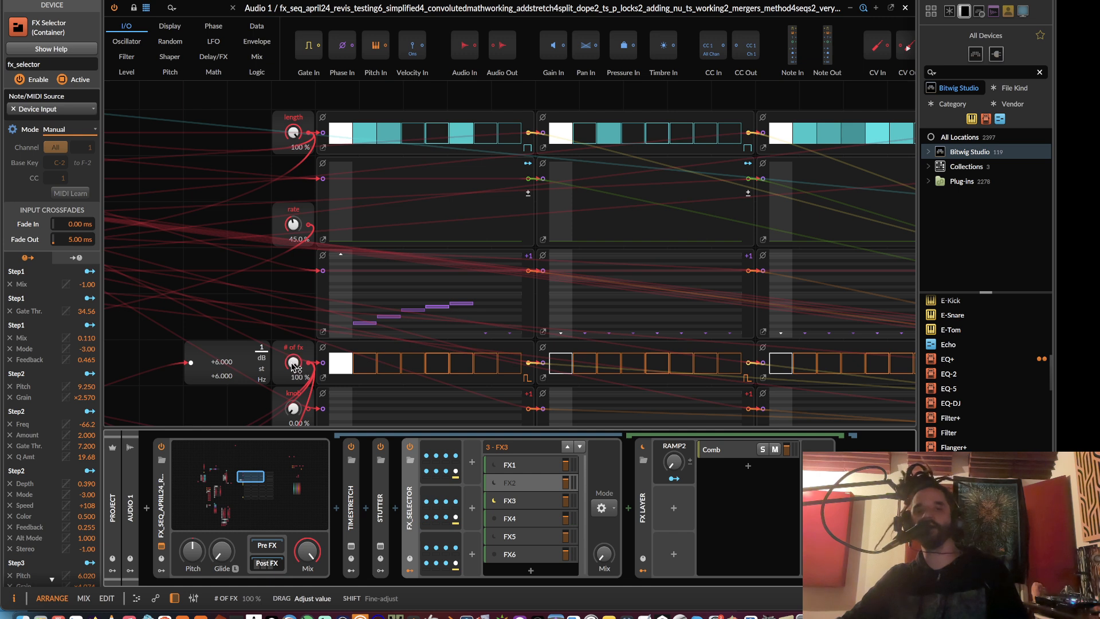
- Collapse and expand the FX_SELECTOR device, and inspect its FX3 and FX4 layers
double_click(408, 503)
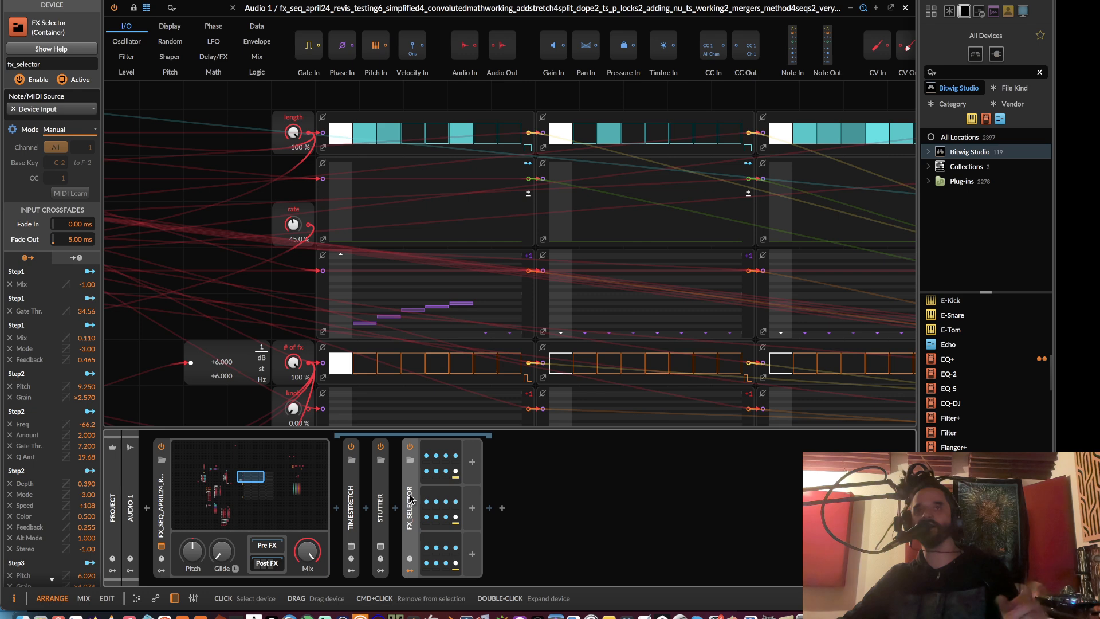
double_click(410, 498)
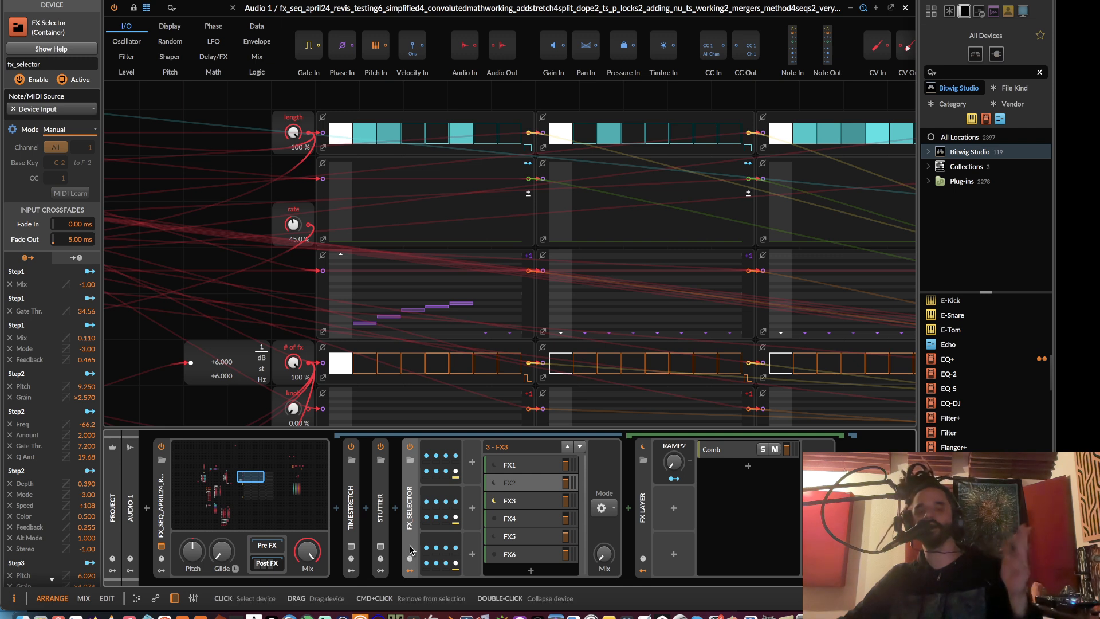
click(510, 501)
click(519, 522)
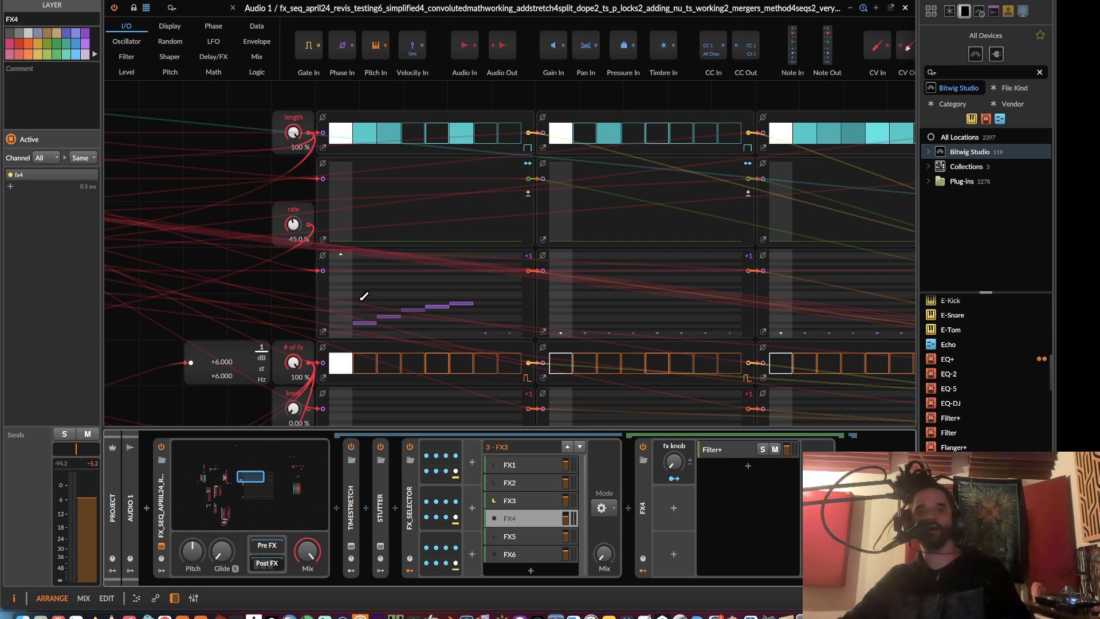
- Redraw steps 2 to 8 of the first column's purple lane at mixed heights and clear them all
drag(361, 299, 421, 294)
mouse_move(422, 291)
mouse_down()
mouse_move(400, 285)
mouse_move(504, 319)
mouse_move(418, 300)
mouse_move(496, 296)
mouse_up()
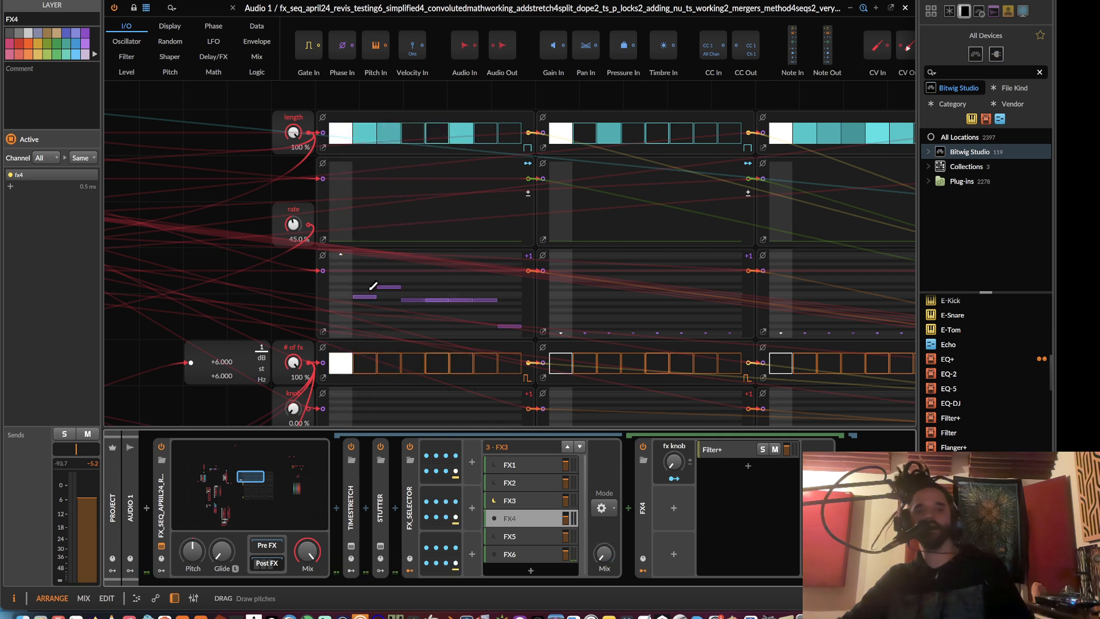
drag(290, 360, 290, 360)
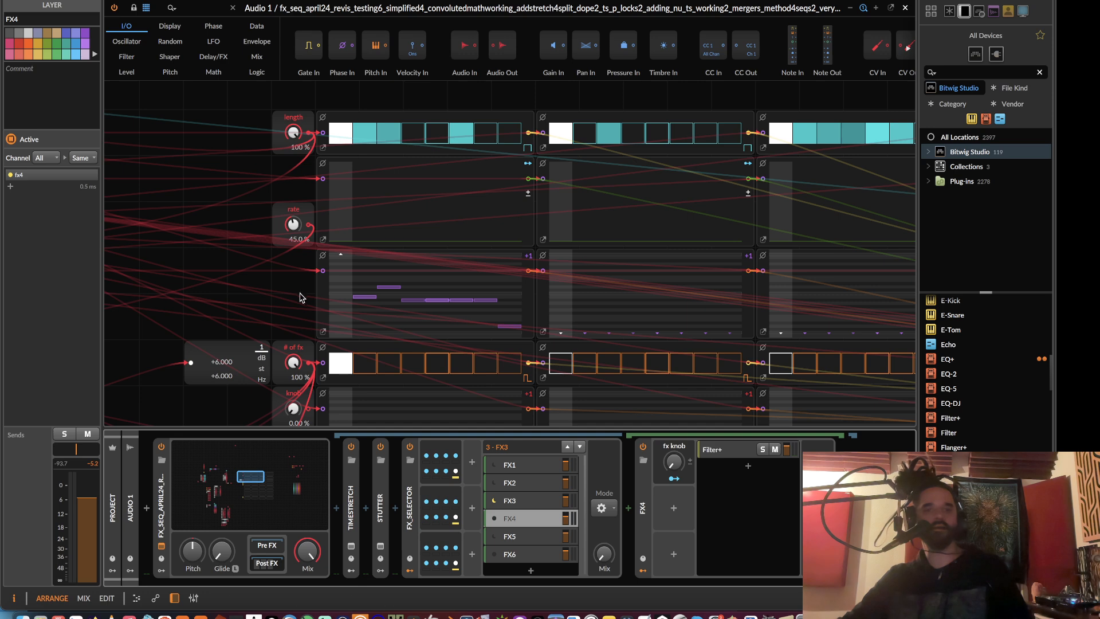
mouse_move(365, 312)
mouse_down()
mouse_move(365, 325)
mouse_move(533, 364)
mouse_up()
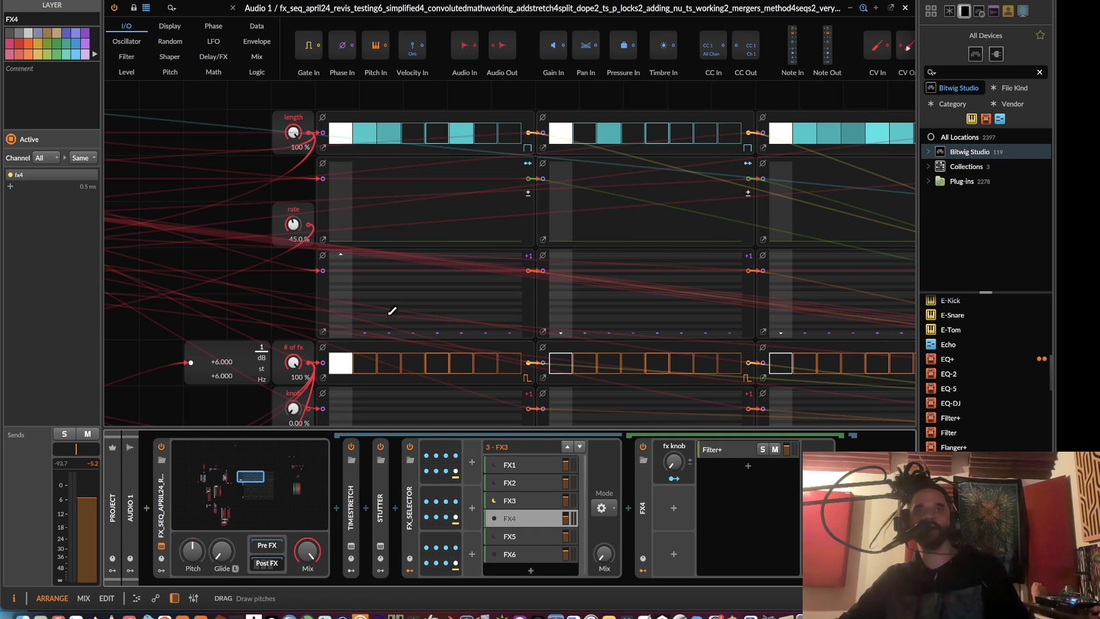
- Detach the FX Grid editor into a floating window and move it down to uncover the Audio 1 clip in the arranger
mouse_move(265, 306)
mouse_down()
mouse_move(274, 197)
mouse_move(263, 332)
mouse_up()
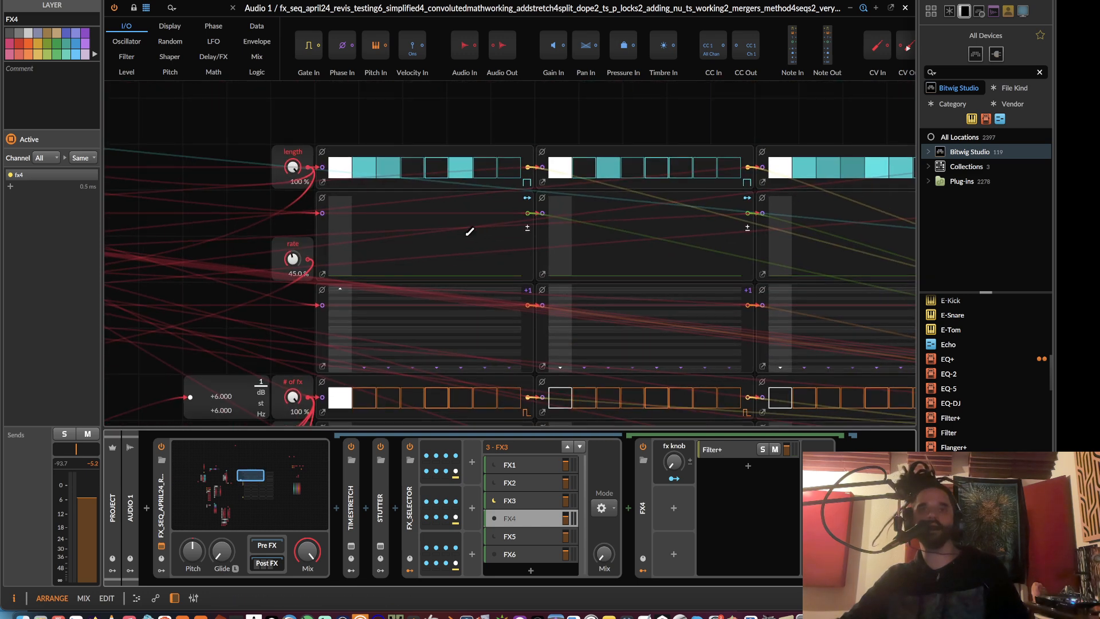
click(892, 8)
drag(604, 39, 544, 163)
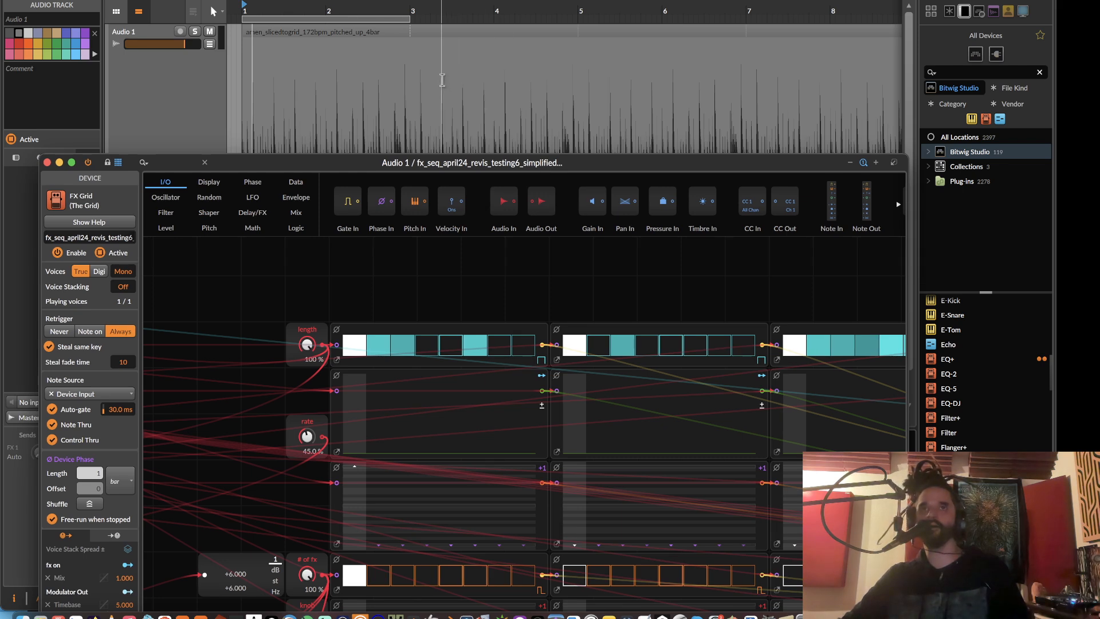
- Set the arranger's play start to 2.1.1, fit the four sequencer columns in the grid view, and start playback
click(243, 83)
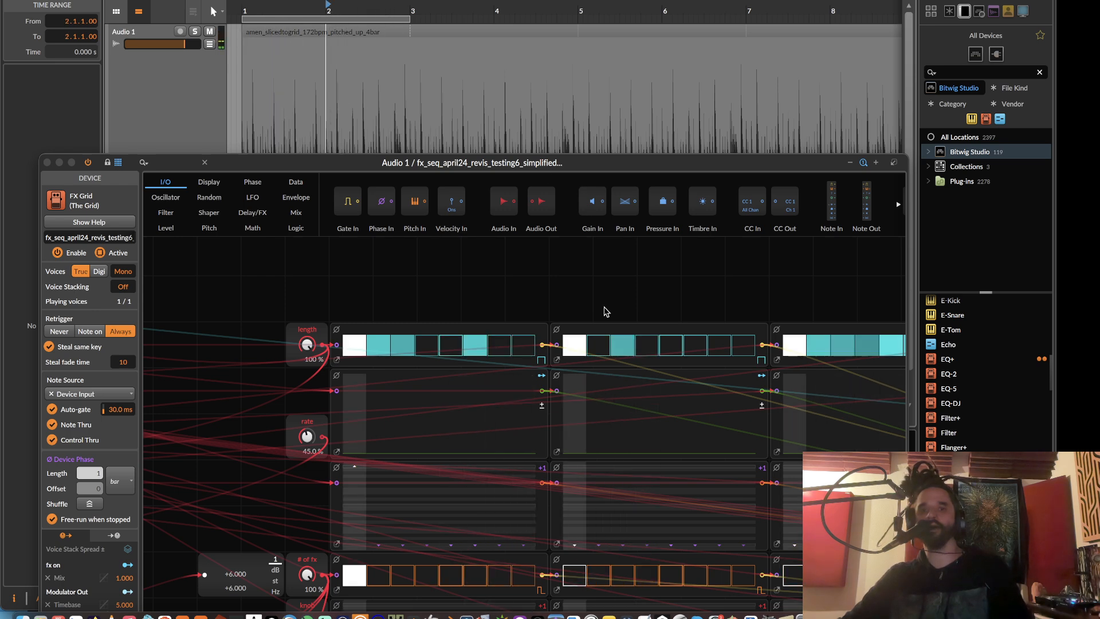
click(606, 310)
key(super+minus)
drag(478, 283, 274, 256)
key(space)
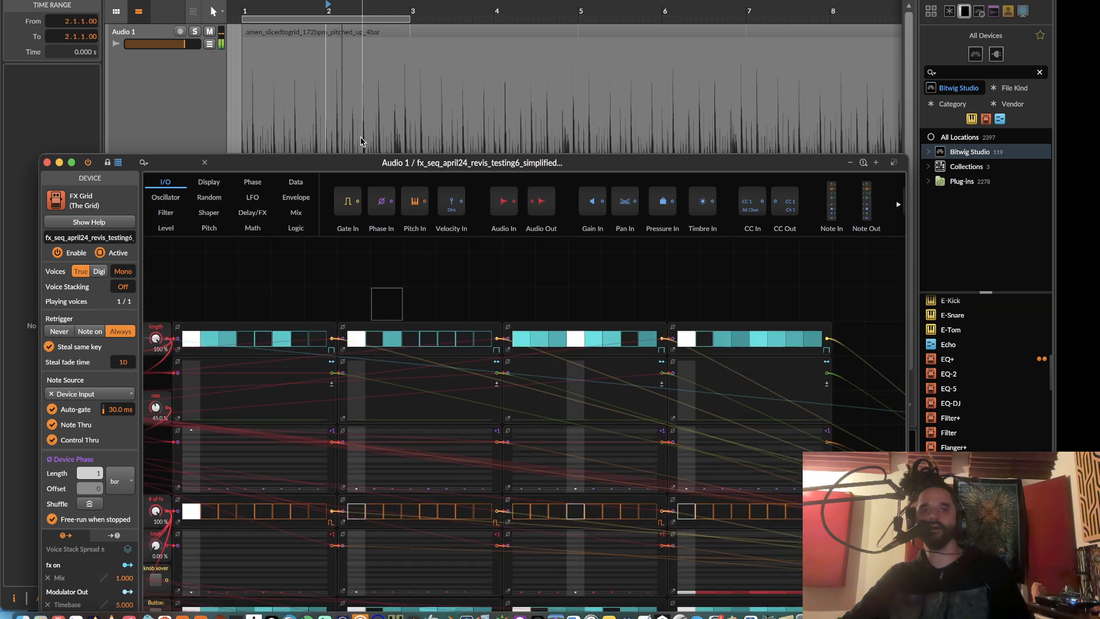
- Move the arranger's play start to 1.2.4, 1.3.1 and finally 3.1.1
click(276, 93)
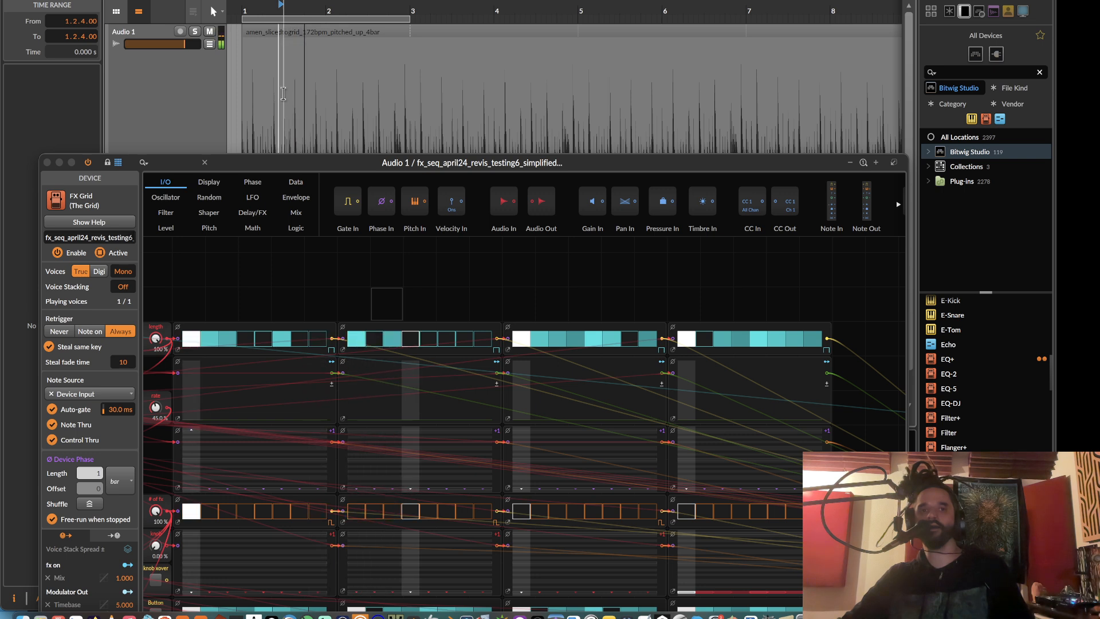
click(284, 94)
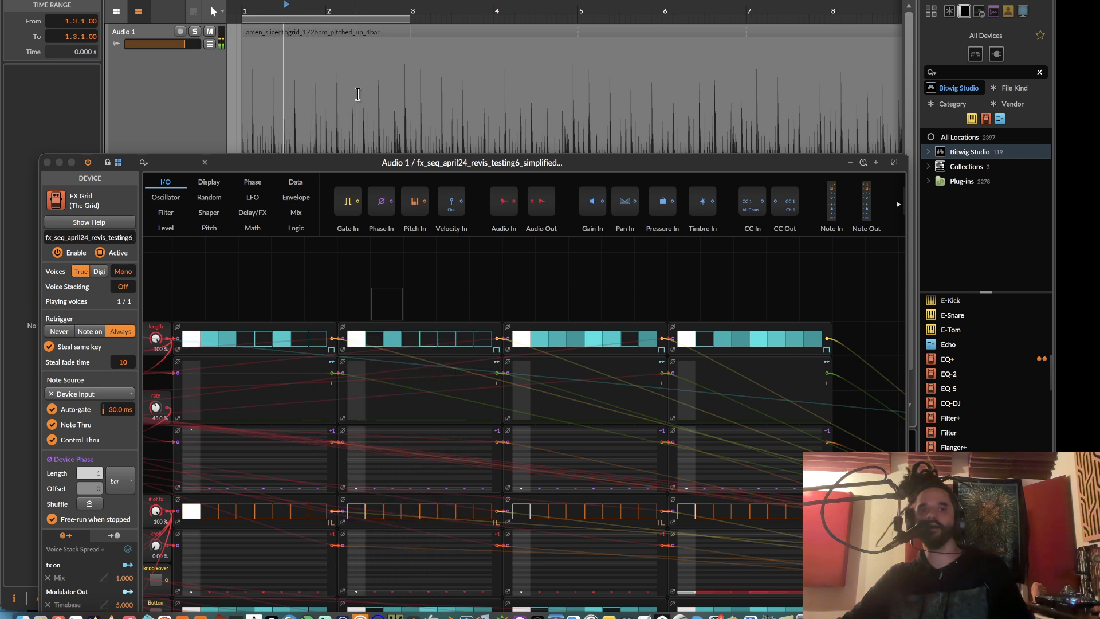
click(378, 95)
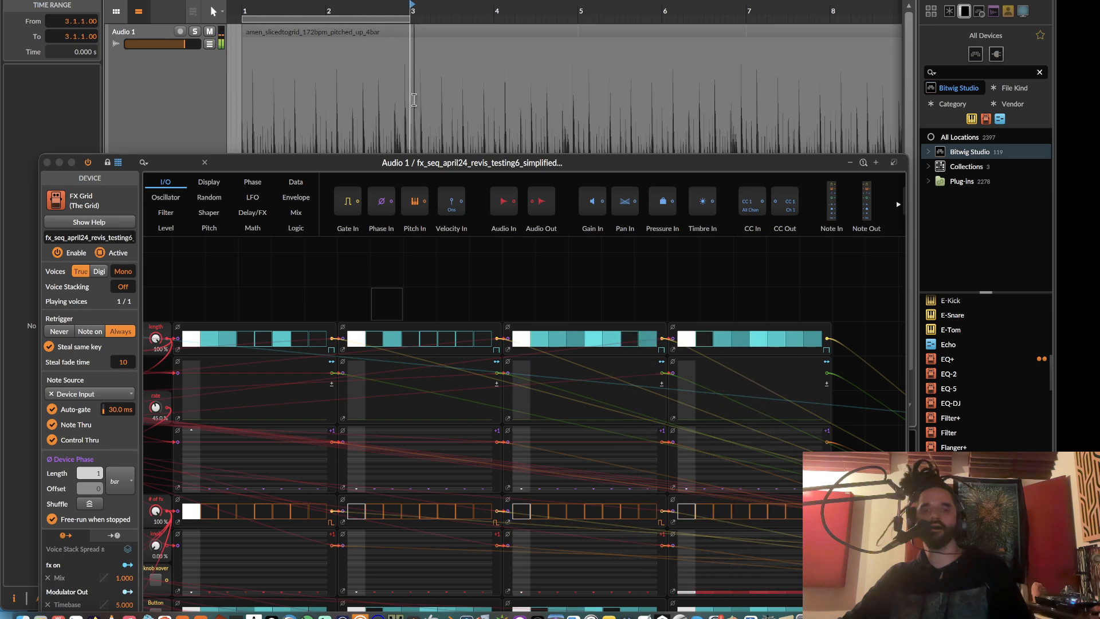
- Clear the low red bars after step 1 in the fourth column's knob lane
scroll(527, 368, down, 4)
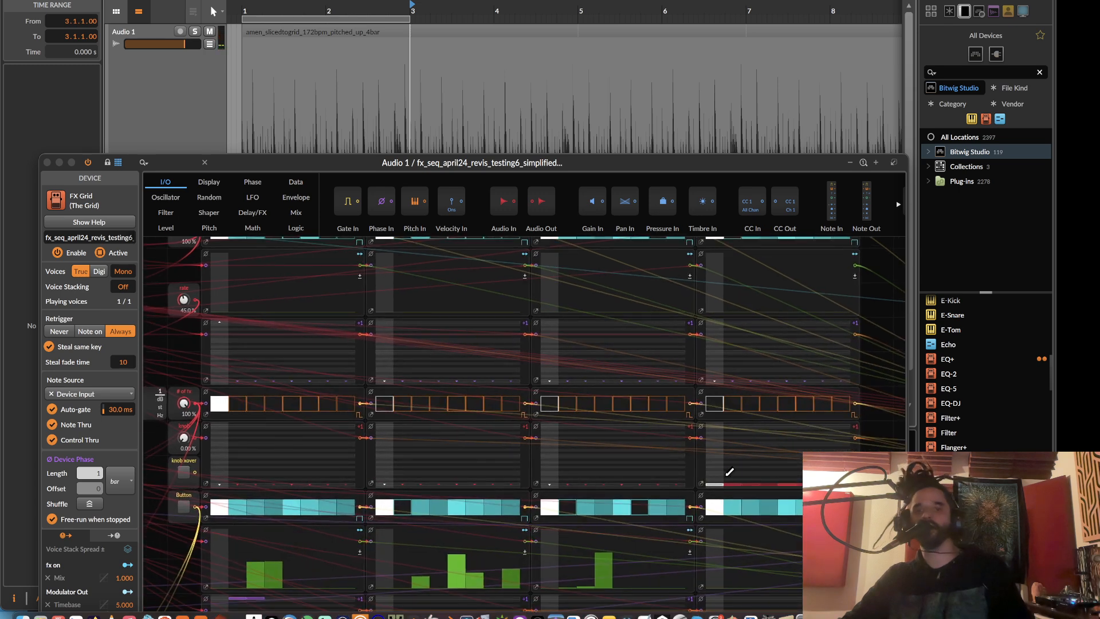
click(719, 481)
scroll(505, 486, down, 7)
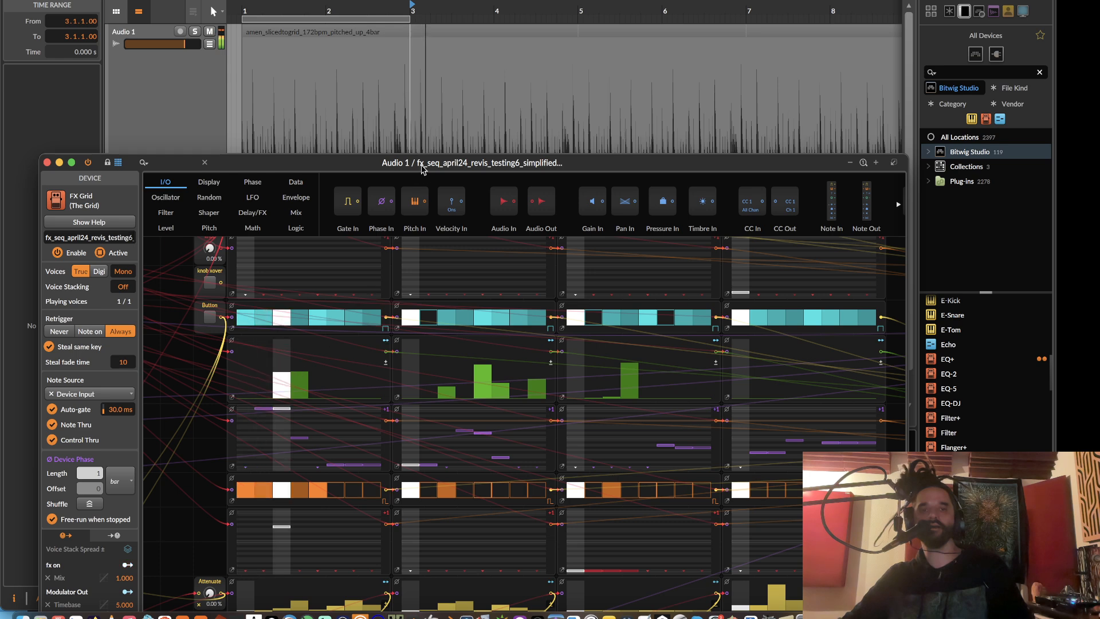
- Move the arranger's play start to 2.1.1 and bring the sequencer's empty upper lanes into view
scroll(415, 94, down, 10)
scroll(316, 45, up, 5)
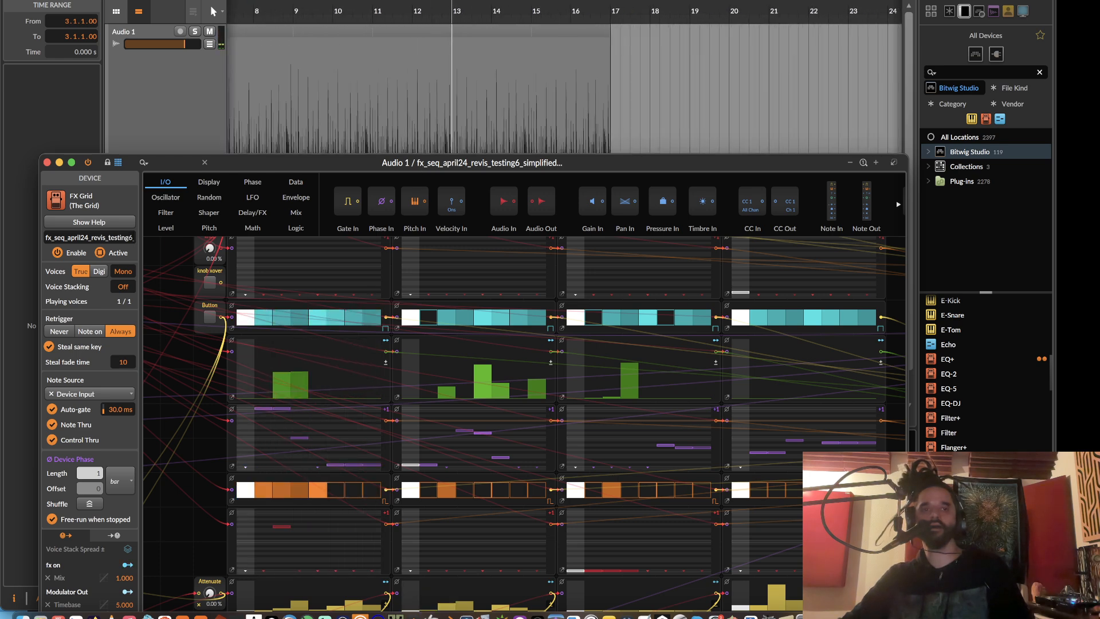
scroll(317, 46, up, 2)
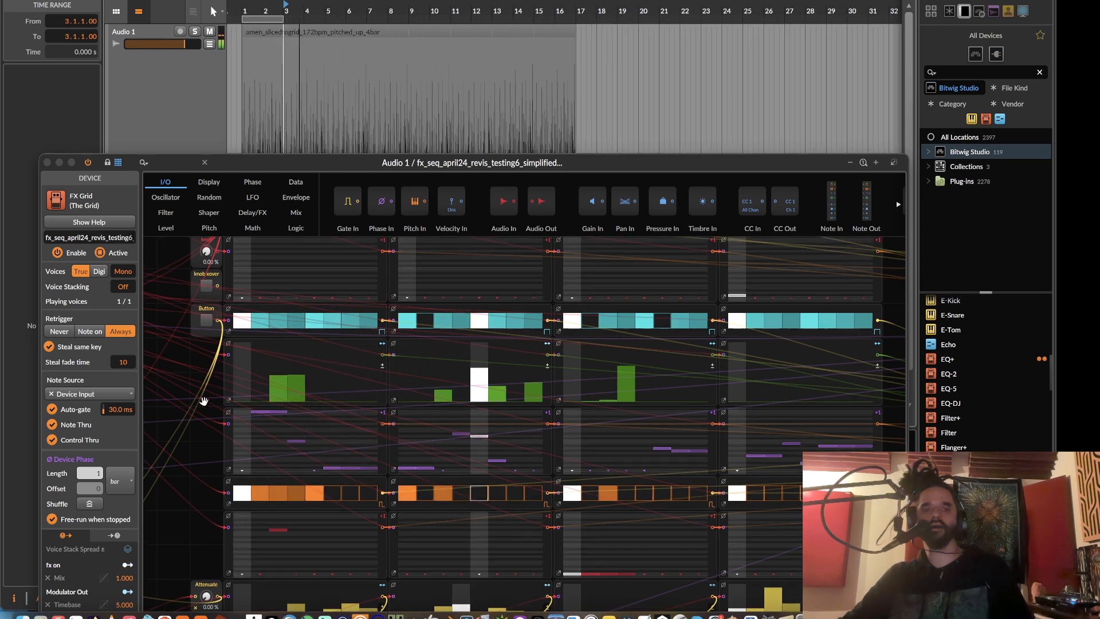
scroll(270, 252, up, 3)
click(306, 121)
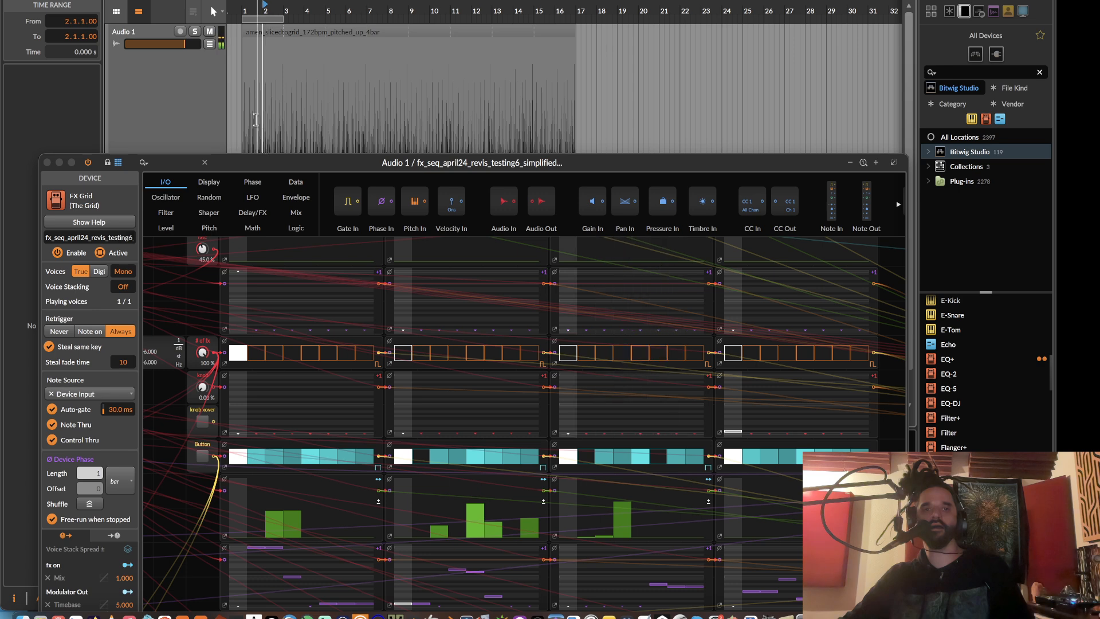
scroll(262, 121, up, 5)
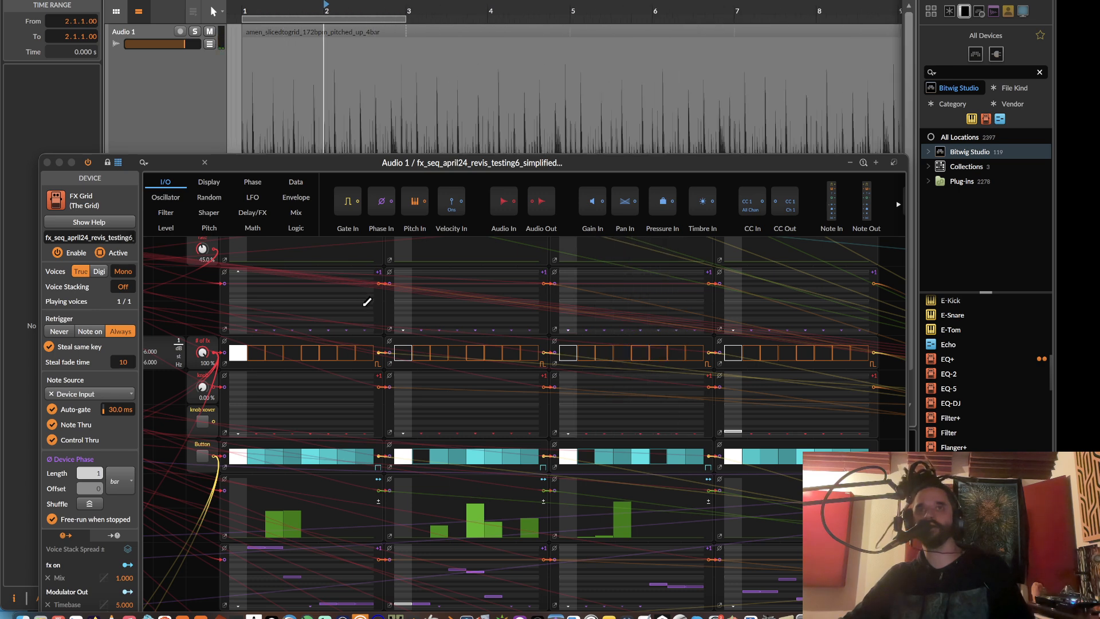
- Set the arranger's play start to 1.1.1, try the rate knob at 81.5 % and set it to 46.0 %
drag(200, 306, 212, 354)
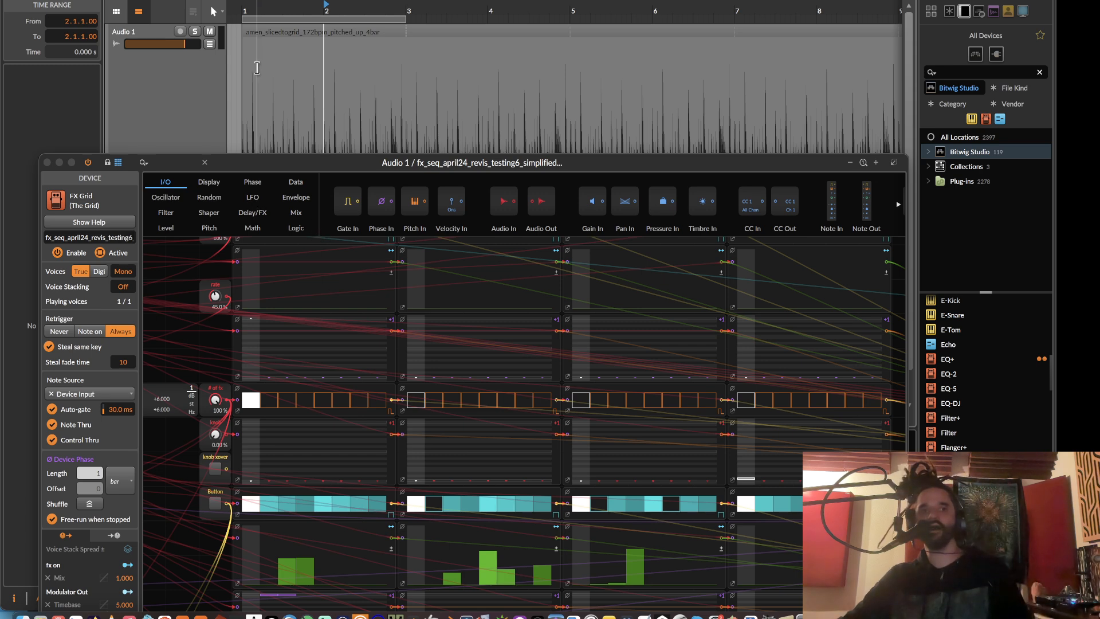
scroll(210, 269, up, 2)
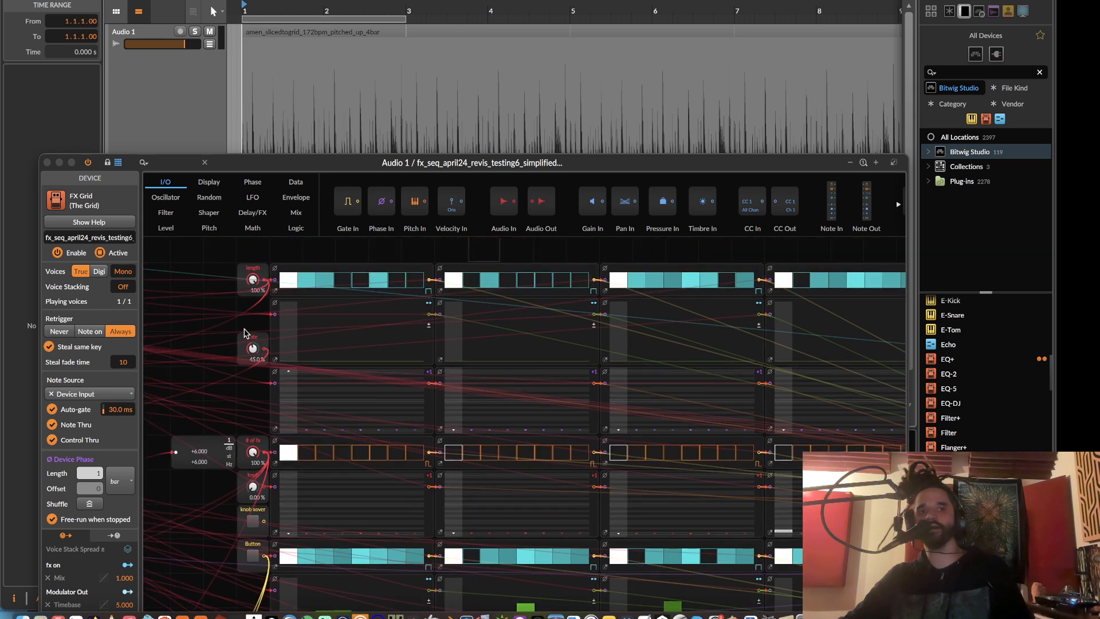
drag(250, 347, 252, 319)
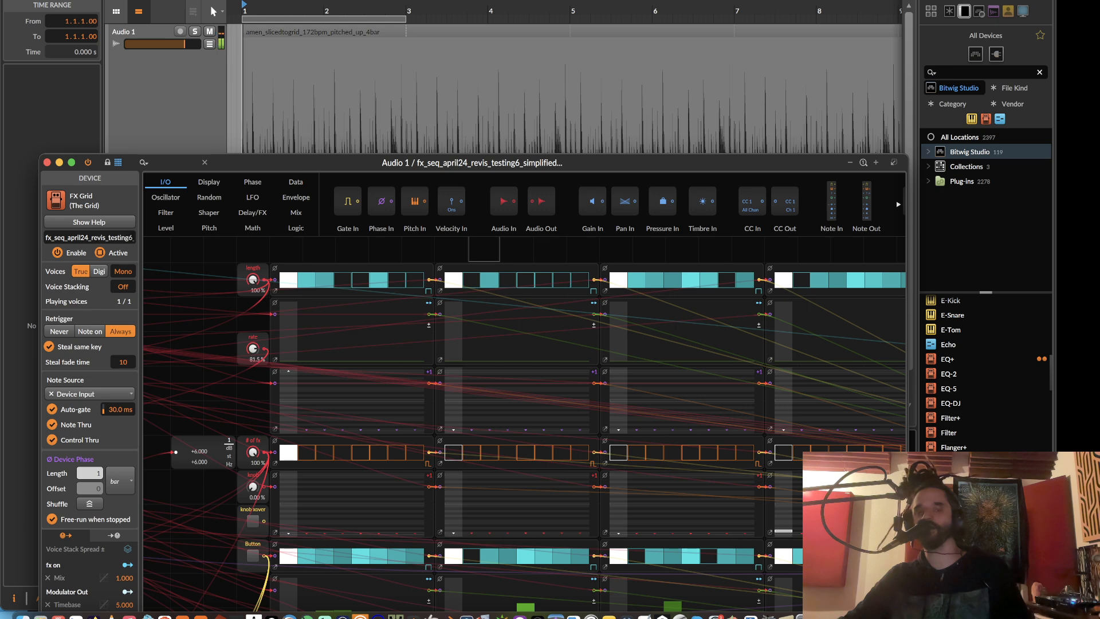
drag(252, 319, 252, 316)
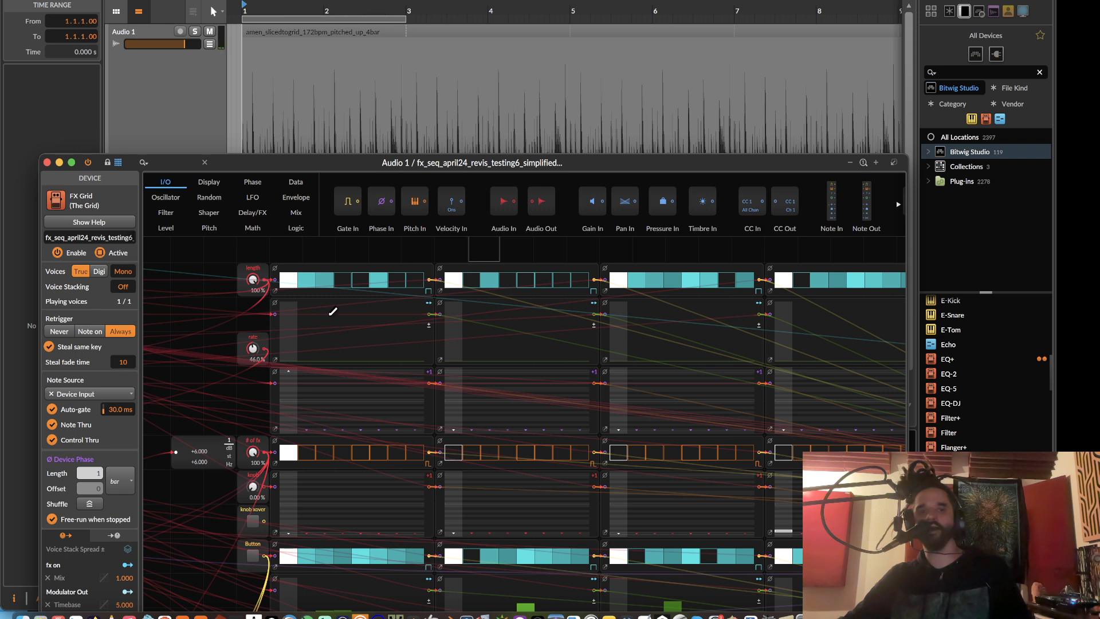
- Draw green bars in the first three columns of the lane beneath the length row, and move the length knob module beside that lane
mouse_move(333, 311)
mouse_down()
mouse_move(364, 314)
mouse_move(385, 331)
mouse_move(378, 340)
mouse_up()
mouse_move(487, 344)
mouse_down()
mouse_move(530, 314)
mouse_move(594, 339)
mouse_up()
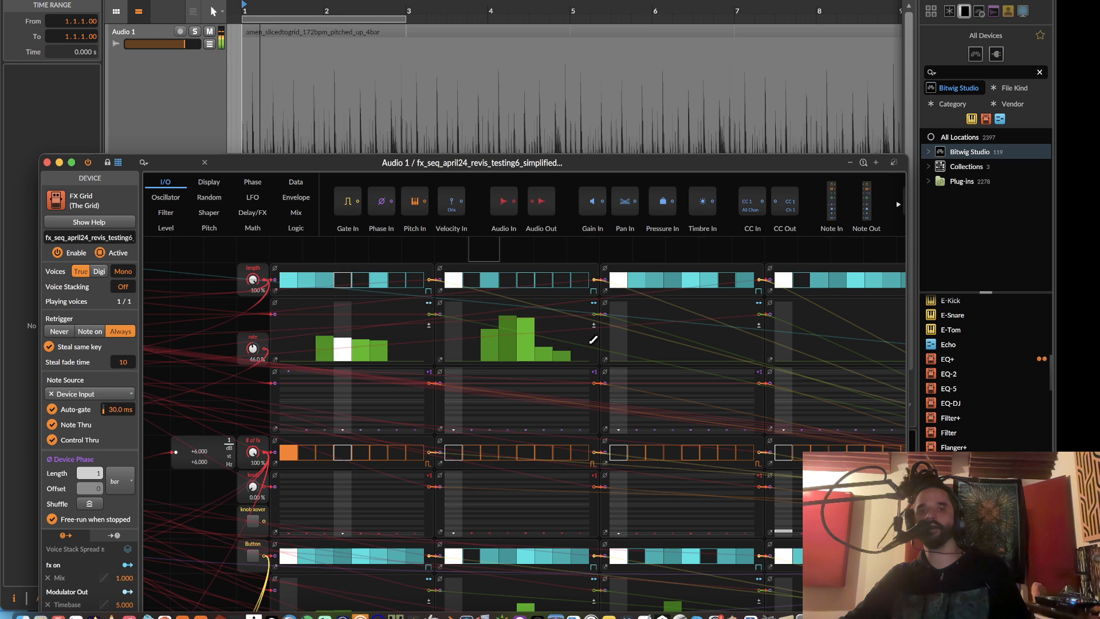
click(508, 356)
drag(668, 333, 713, 328)
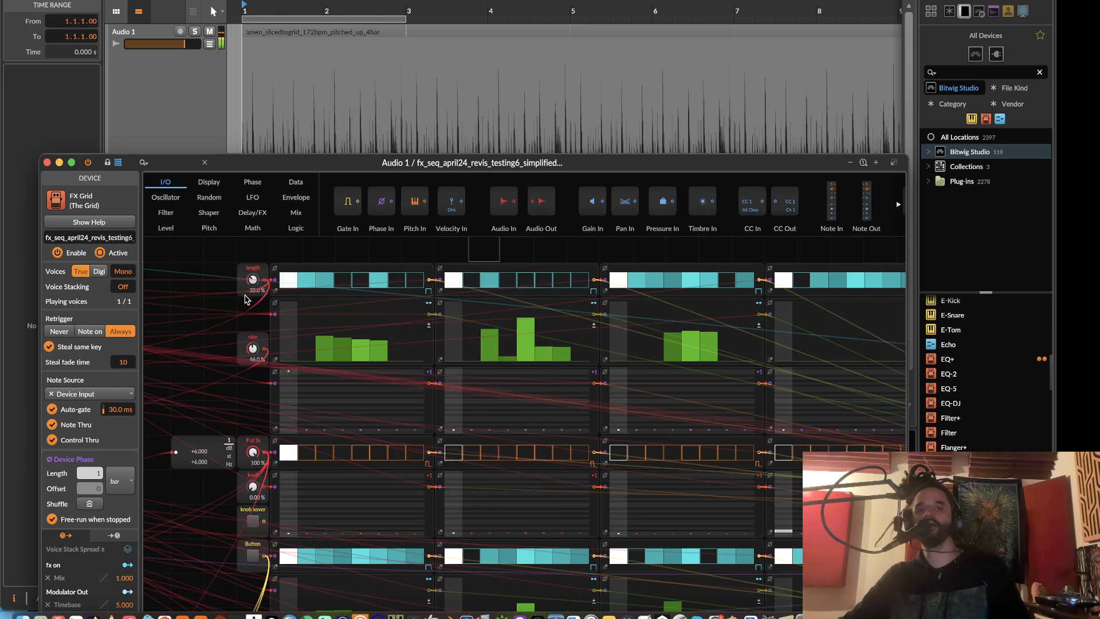
drag(256, 278, 251, 307)
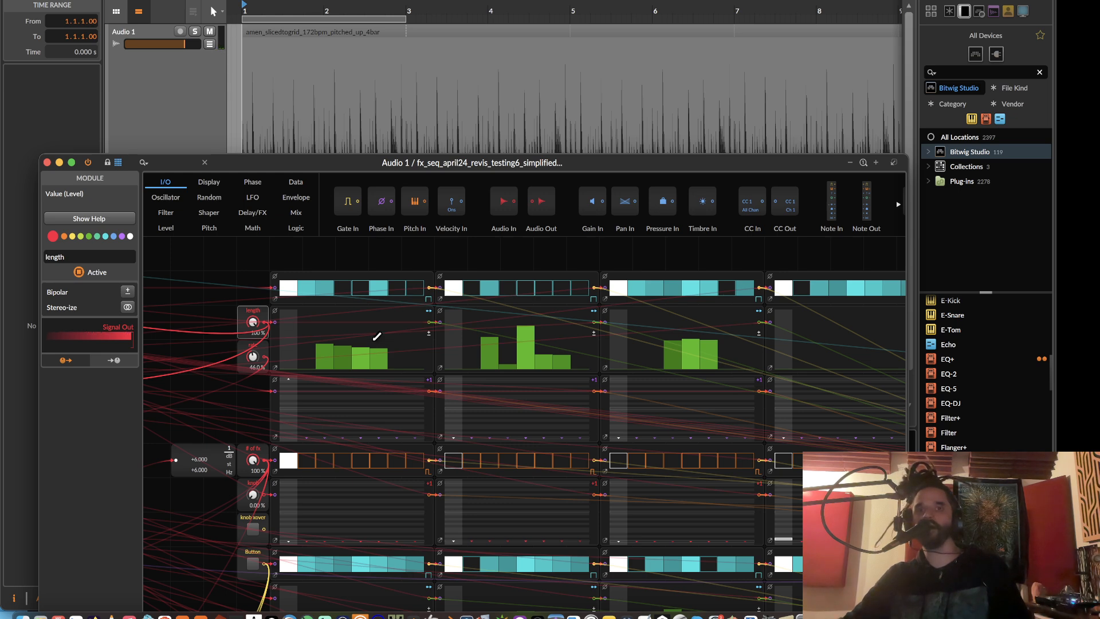
- Look over the sequencer lanes from the length row to the Attenuate row, view the wider patch, and close the floating grid window
scroll(534, 530, down, 10)
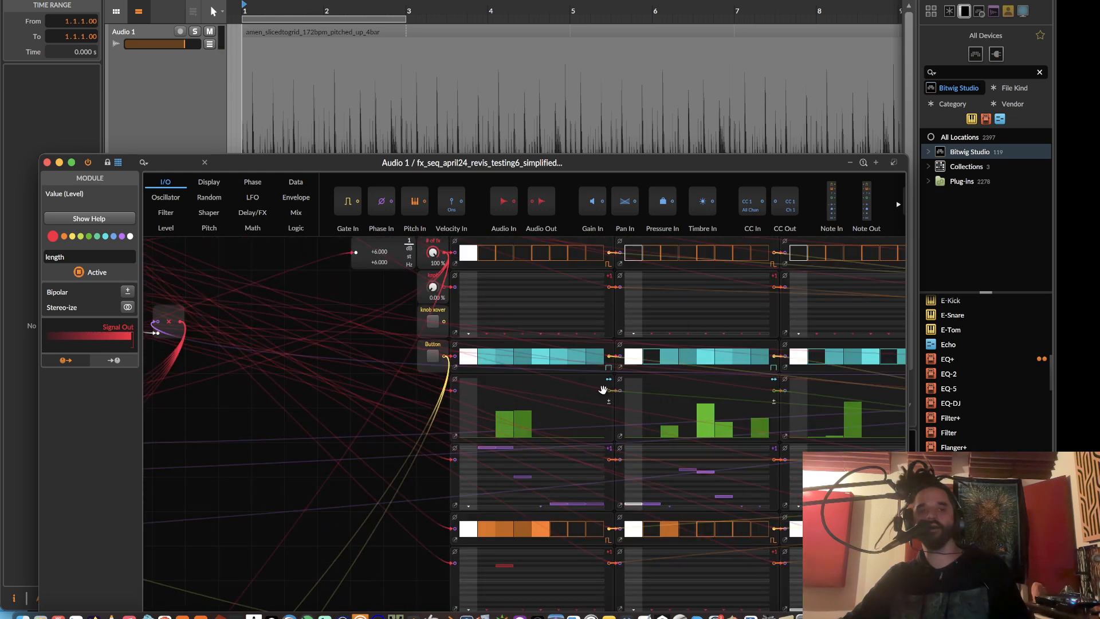
scroll(596, 381, down, 7)
scroll(363, 430, right, 10)
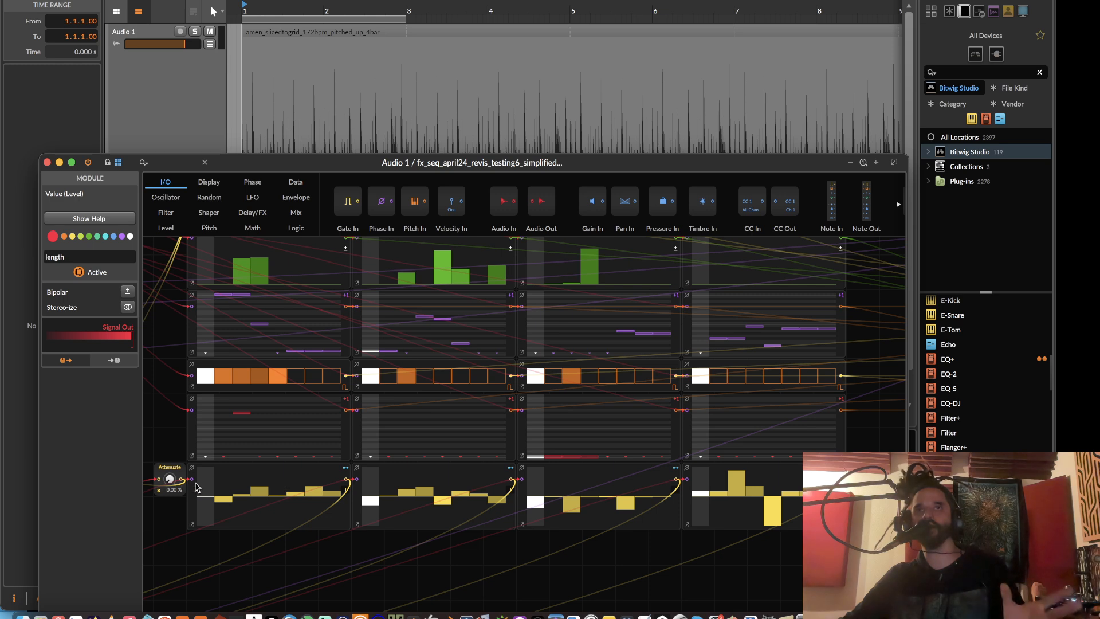
scroll(500, 465, up, 5)
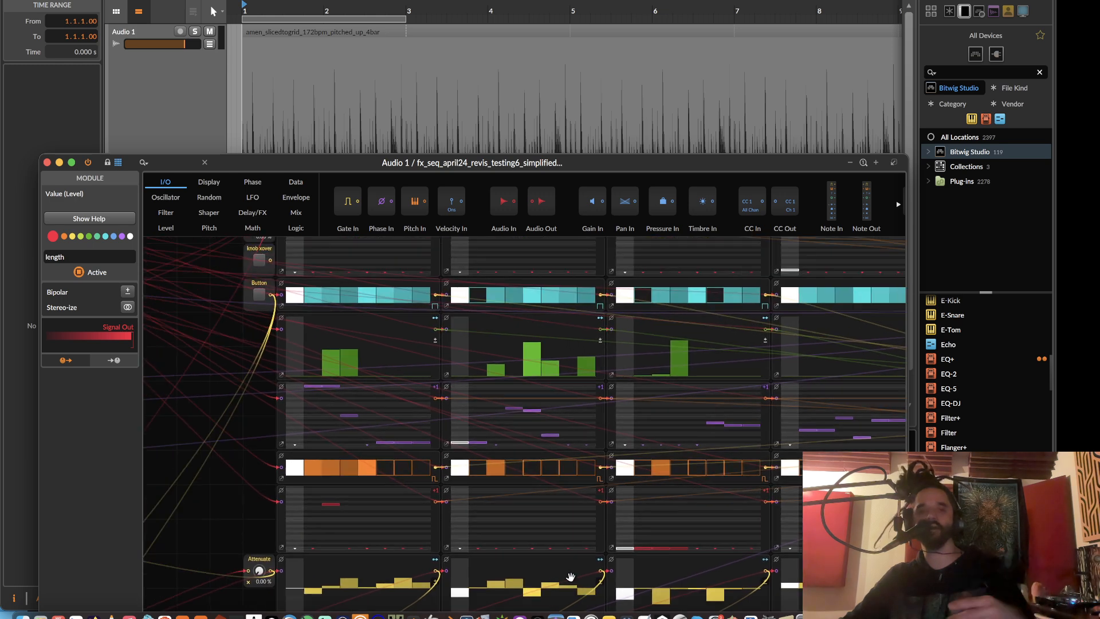
scroll(458, 498, left, 5)
scroll(427, 525, up, 3)
scroll(397, 554, left, 1)
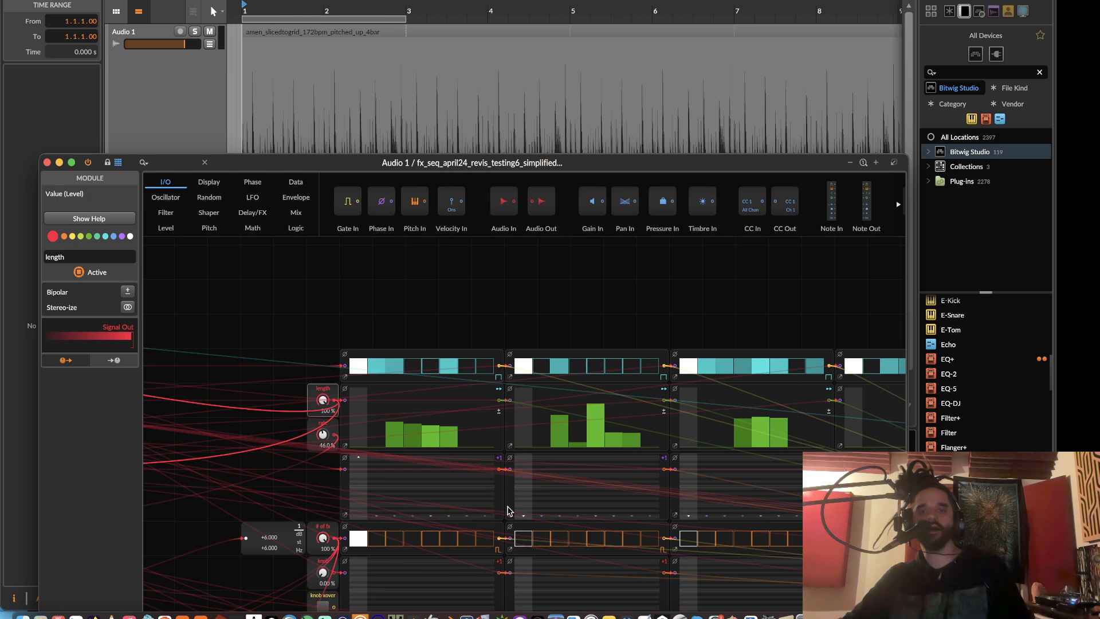
drag(224, 378, 243, 258)
key(super+minus)
drag(366, 339, 516, 258)
mouse_move(331, 341)
mouse_down()
mouse_move(508, 348)
mouse_move(315, 353)
mouse_up()
click(48, 163)
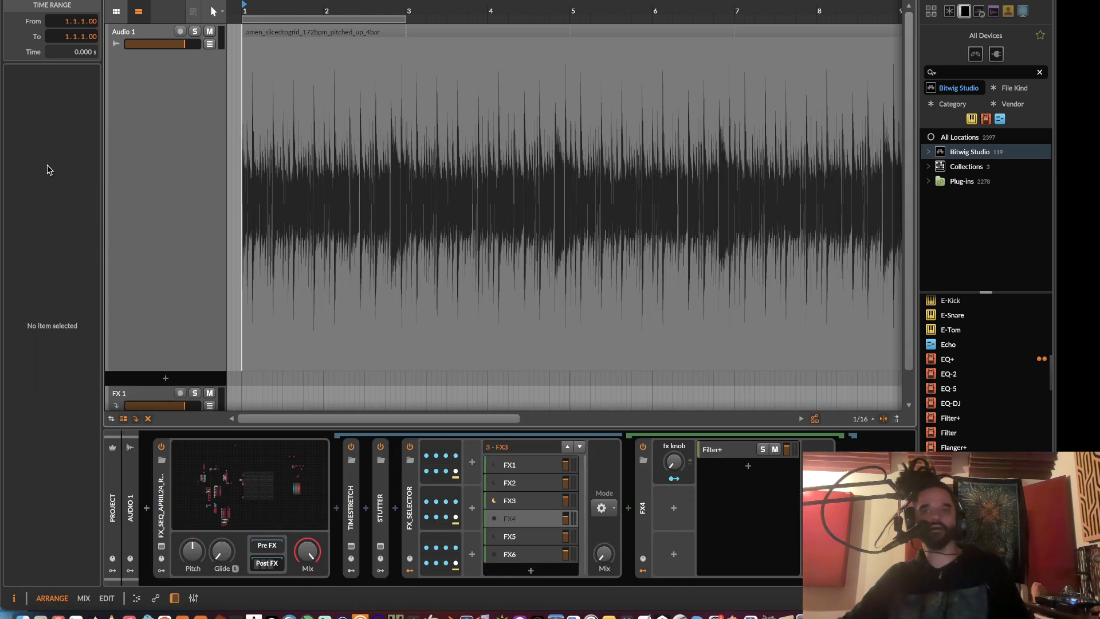
- Disable and collapse the sequencer device, add a default FX Grid after it and open its grid editor
double_click(164, 486)
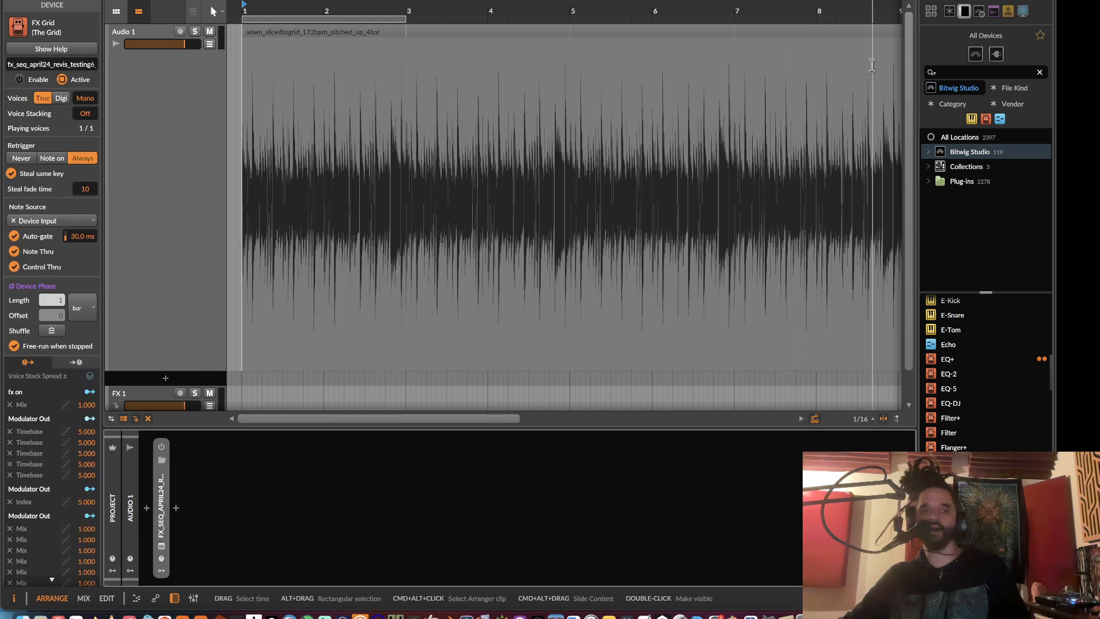
click(946, 69)
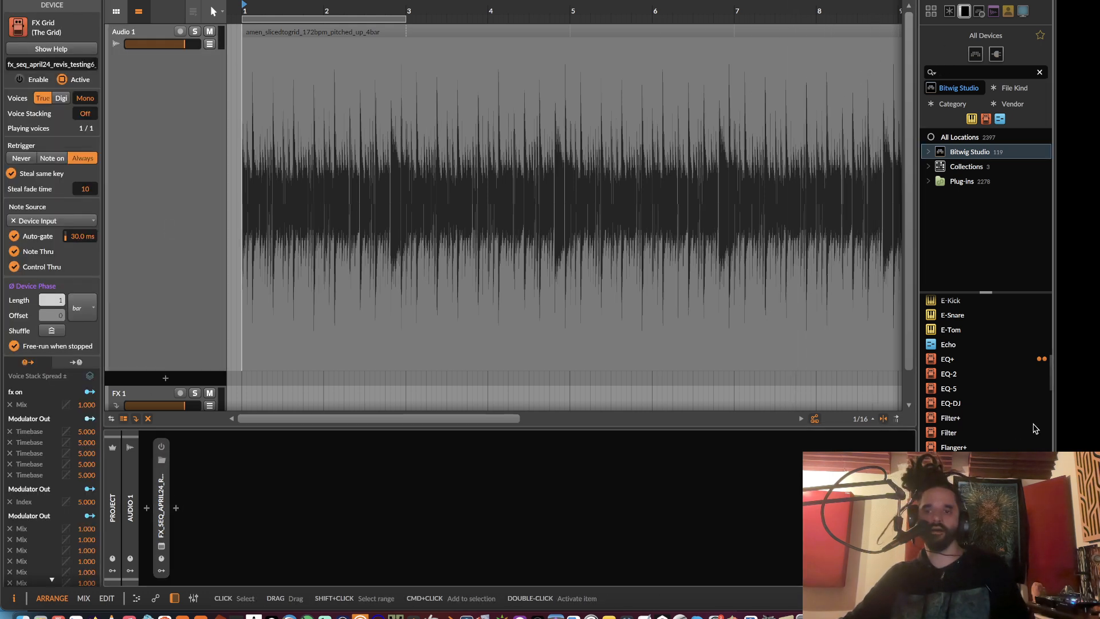
drag(954, 521, 401, 511)
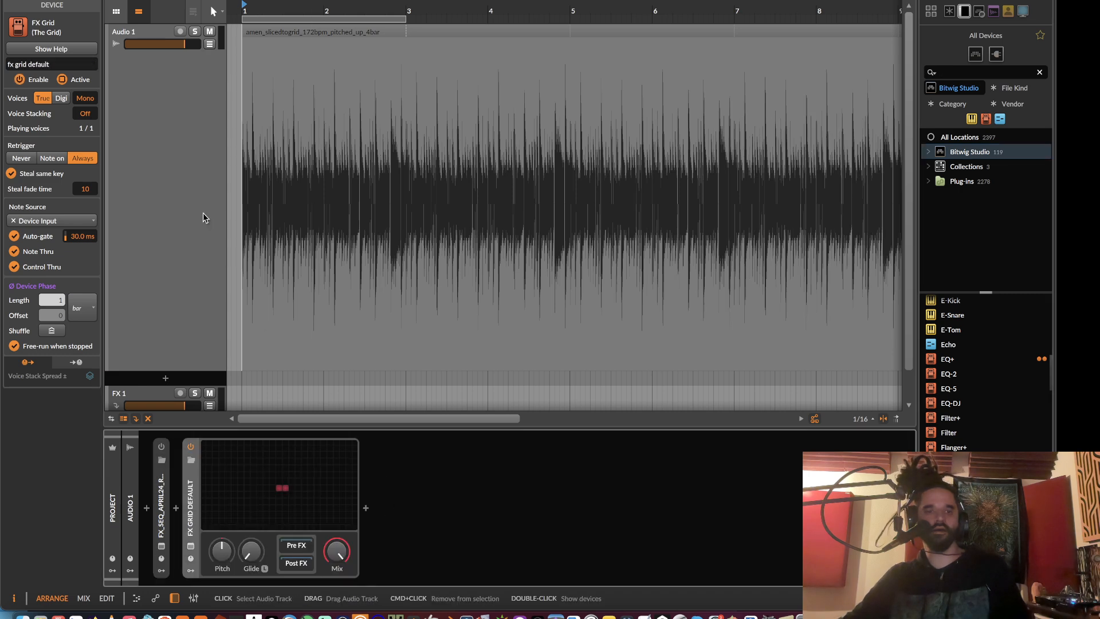
click(277, 489)
drag(422, 140, 612, 276)
click(400, 218)
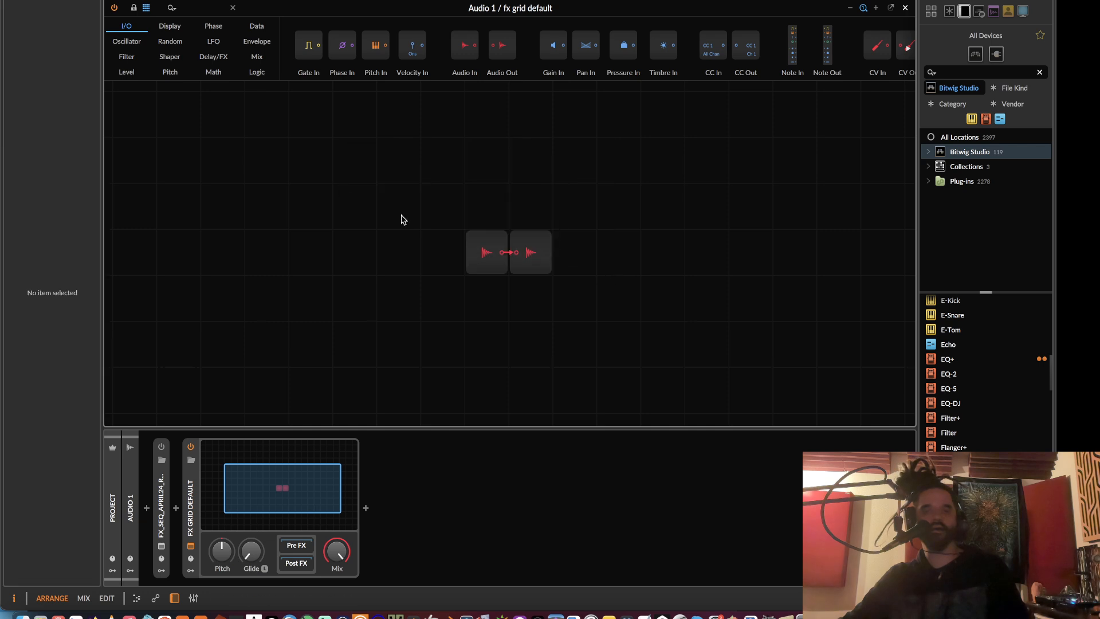
- Move the Audio In and Audio Out modules apart in the new grid and make free space around them
drag(479, 248, 391, 202)
drag(531, 242, 575, 196)
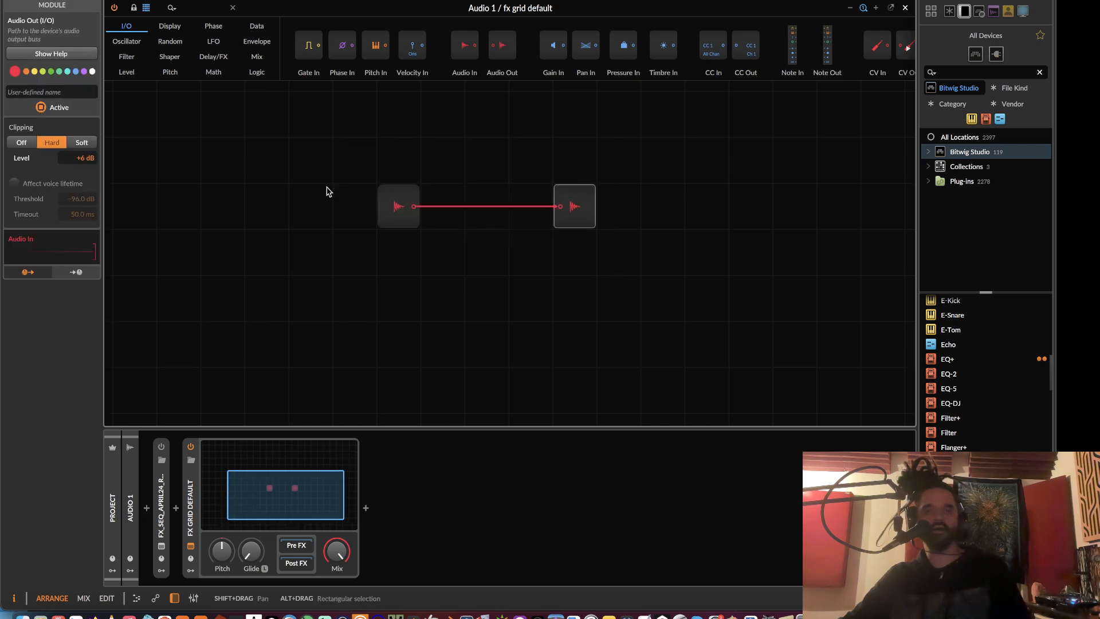
drag(290, 138, 339, 185)
drag(322, 182, 605, 232)
mouse_move(300, 237)
mouse_down()
mouse_move(316, 253)
mouse_move(582, 309)
mouse_up()
click(171, 26)
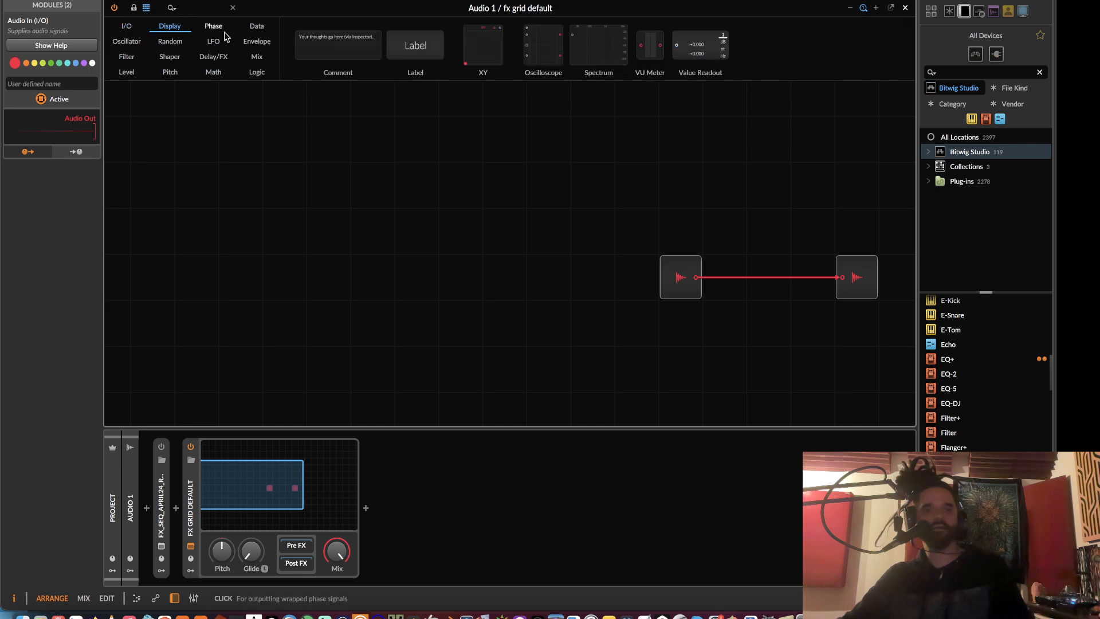
- Reopen the sequencer device's grid editor and select the 4-bar Transport module that feeds the phase Scaler
click(161, 509)
click(250, 480)
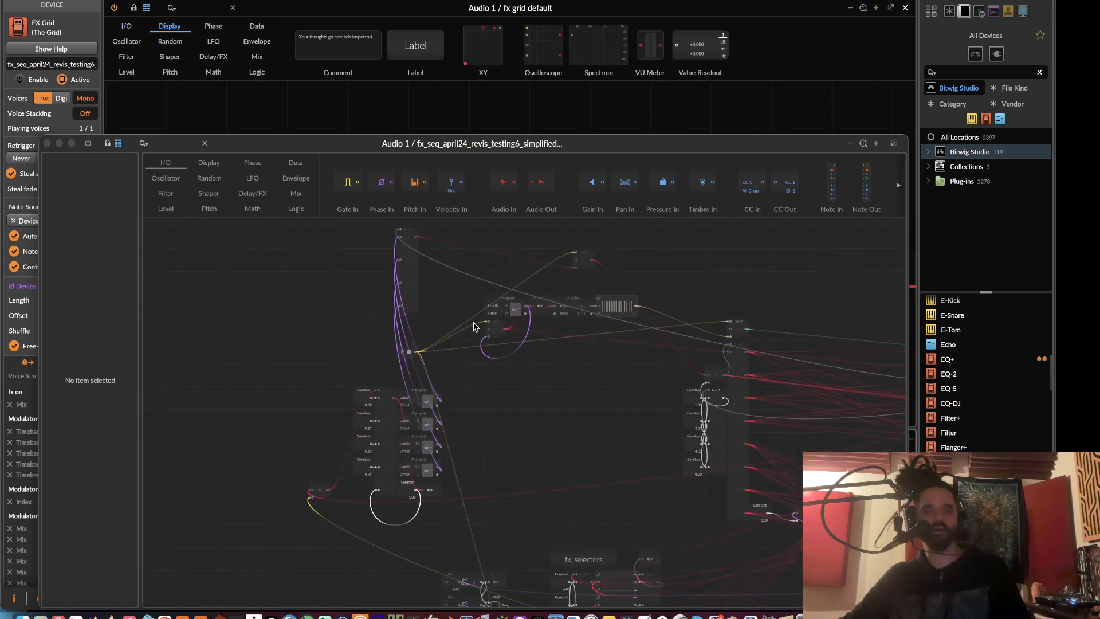
click(497, 279)
scroll(503, 328, up, 4)
scroll(503, 329, up, 4)
click(447, 302)
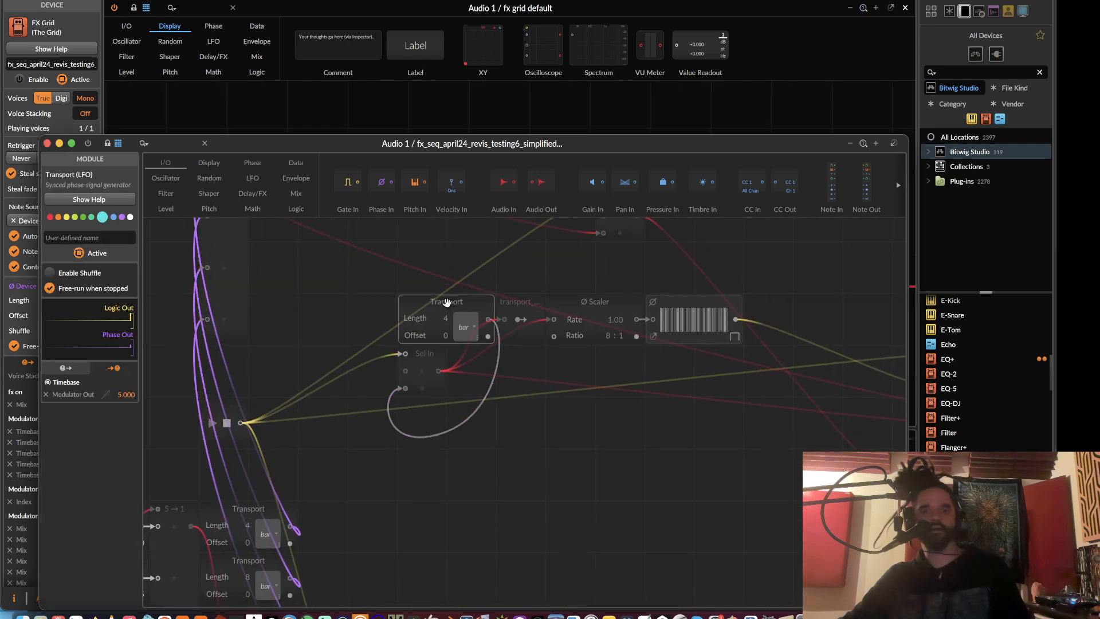
- Move the 4-bar Transport module up and away from the Scaler chain, and shift the Sel In module below it to the right
drag(562, 378, 476, 414)
click(504, 339)
drag(378, 336, 328, 285)
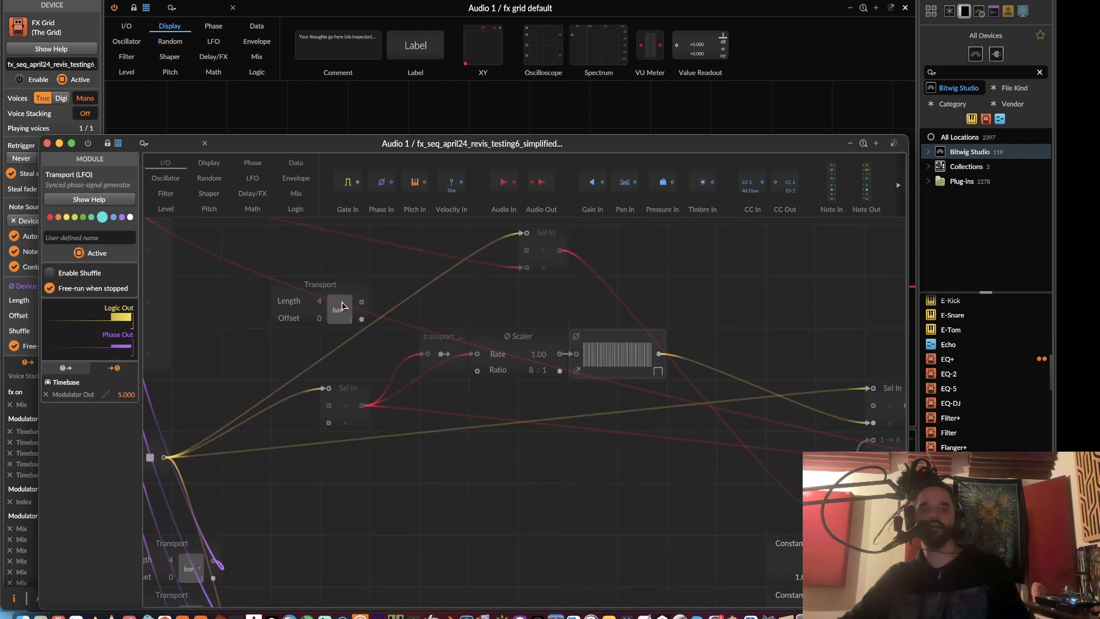
click(355, 400)
drag(355, 399, 406, 401)
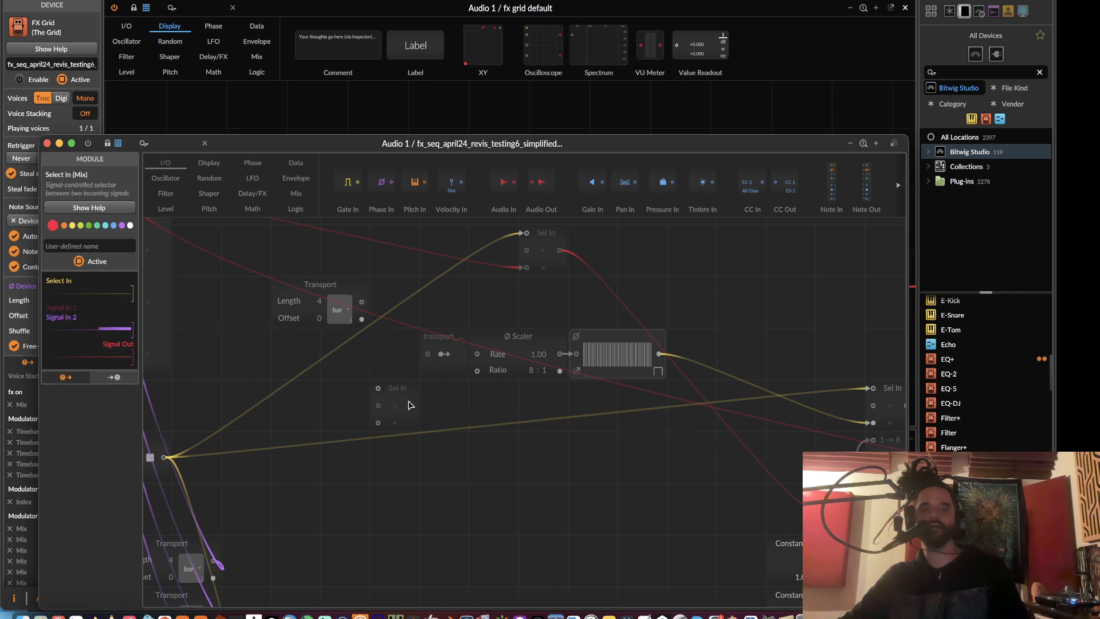
- Inspect the phase Scaler, the gate step sequencer, the 1→8 Split and the Divide module, and close the sequencer's grid window
click(534, 338)
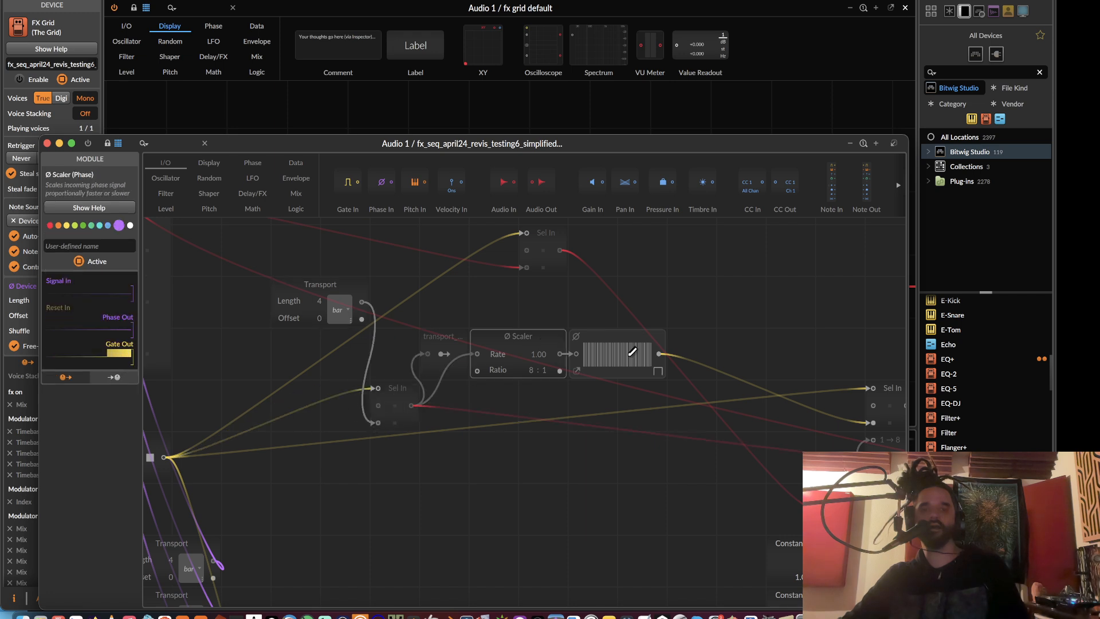
drag(630, 354, 581, 354)
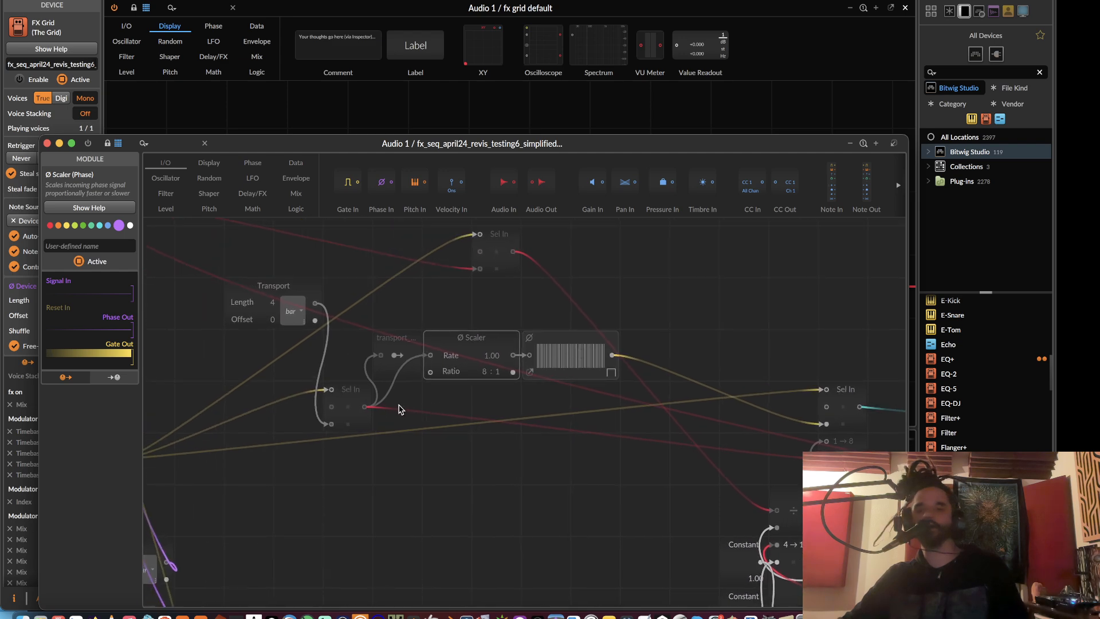
mouse_move(370, 416)
mouse_down()
mouse_move(538, 418)
mouse_move(389, 417)
mouse_up()
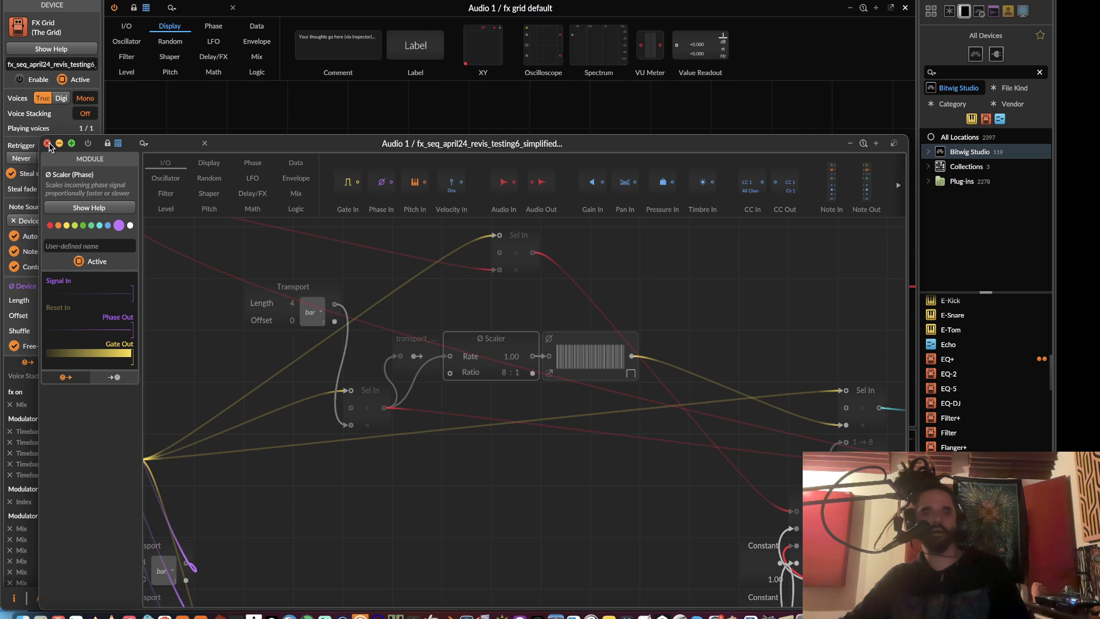
scroll(627, 328, right, 3)
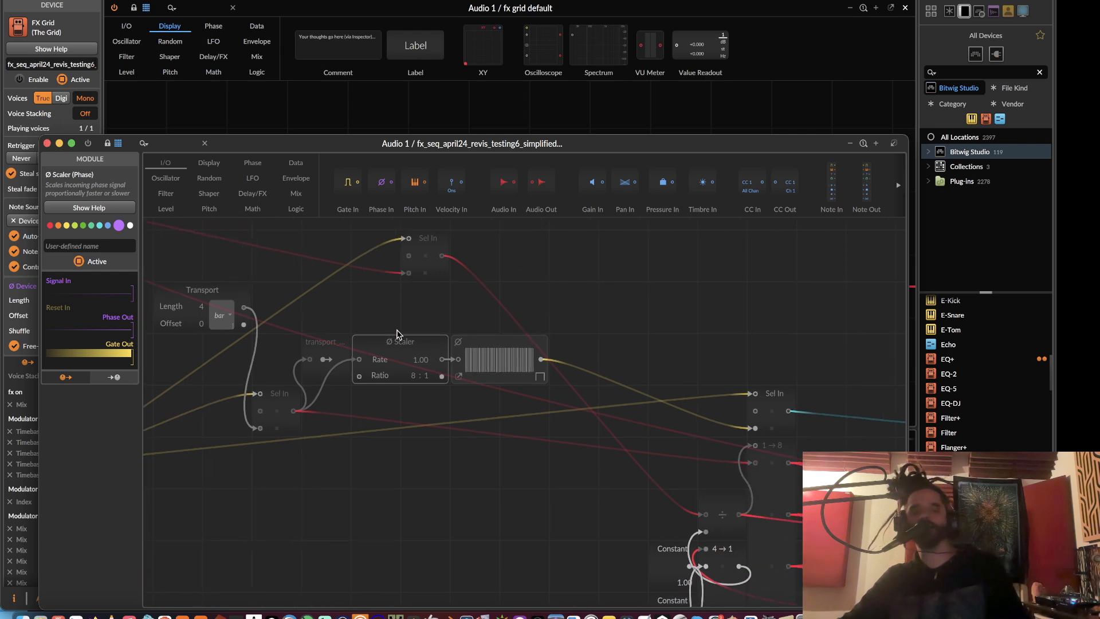
click(771, 456)
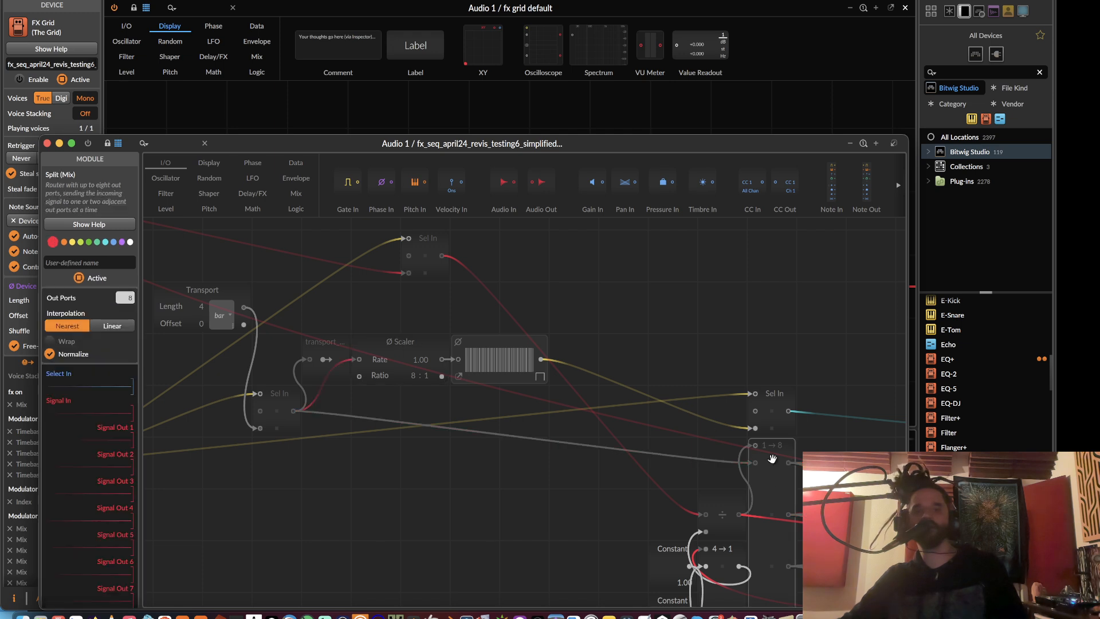
scroll(771, 446, down, 2)
click(731, 473)
drag(731, 472, 791, 551)
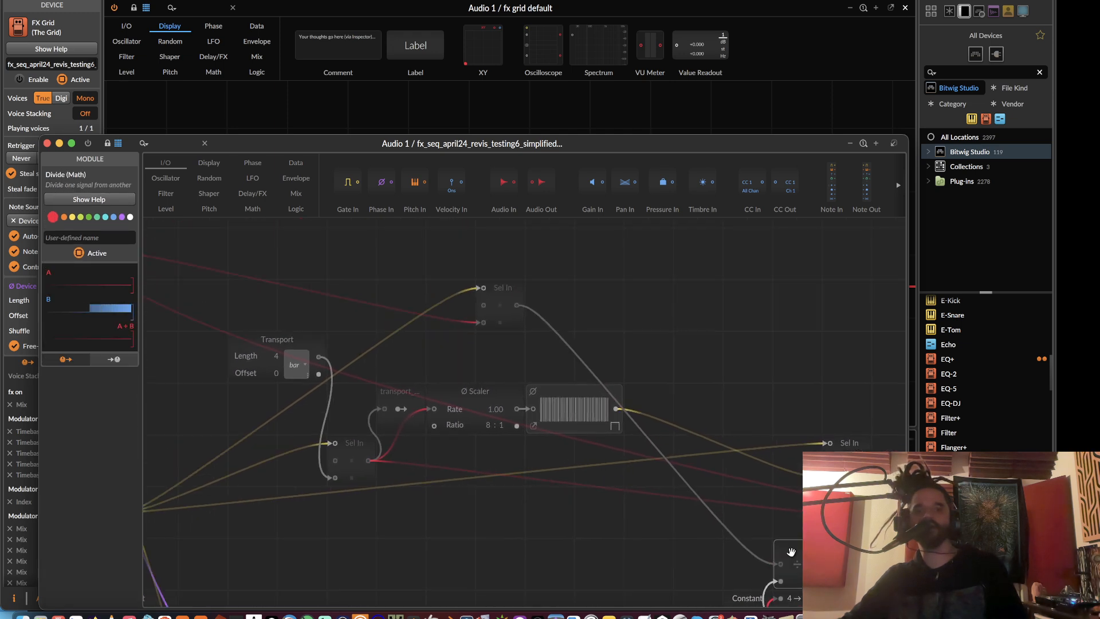
click(508, 299)
drag(452, 295, 554, 176)
click(47, 144)
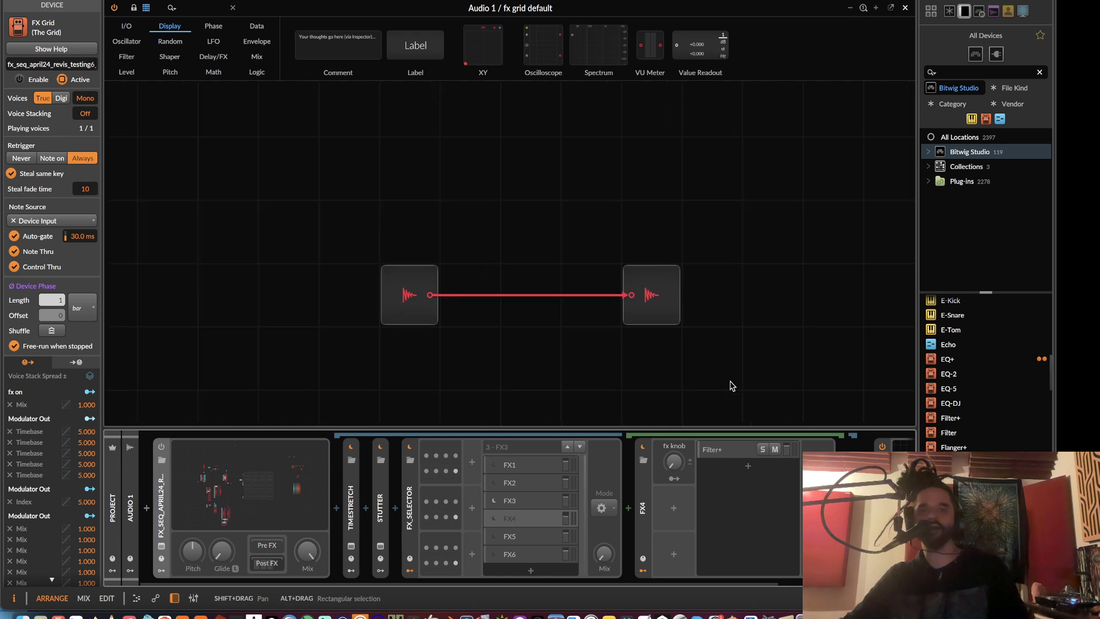
- Search the grid modules for "tr" and place a Transport module above the Audio In module
click(199, 7)
text(tr)
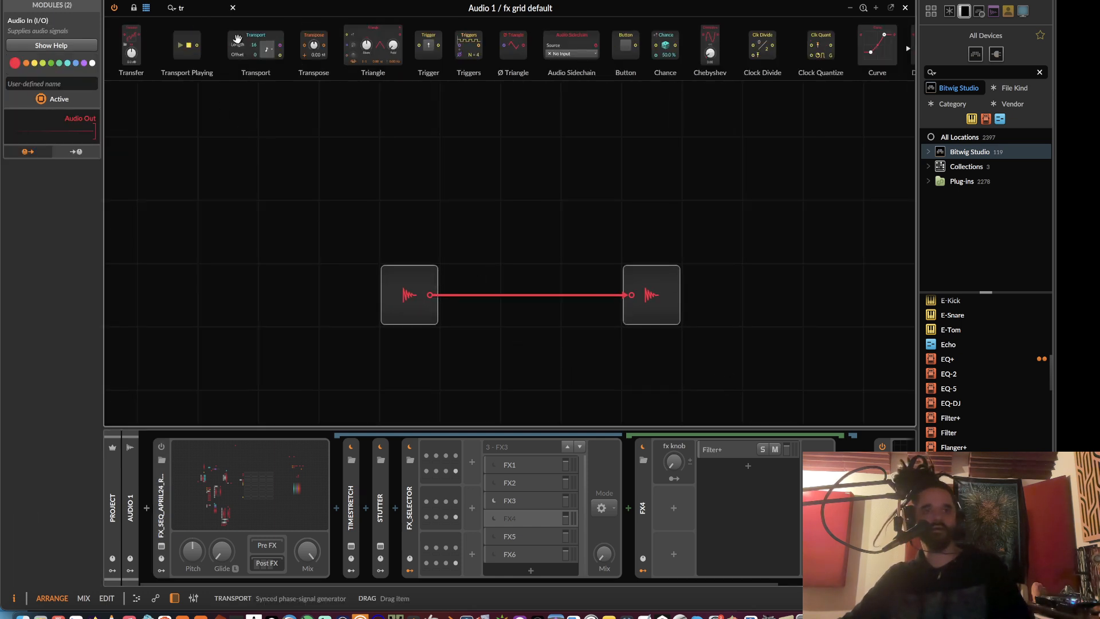
drag(234, 39, 299, 175)
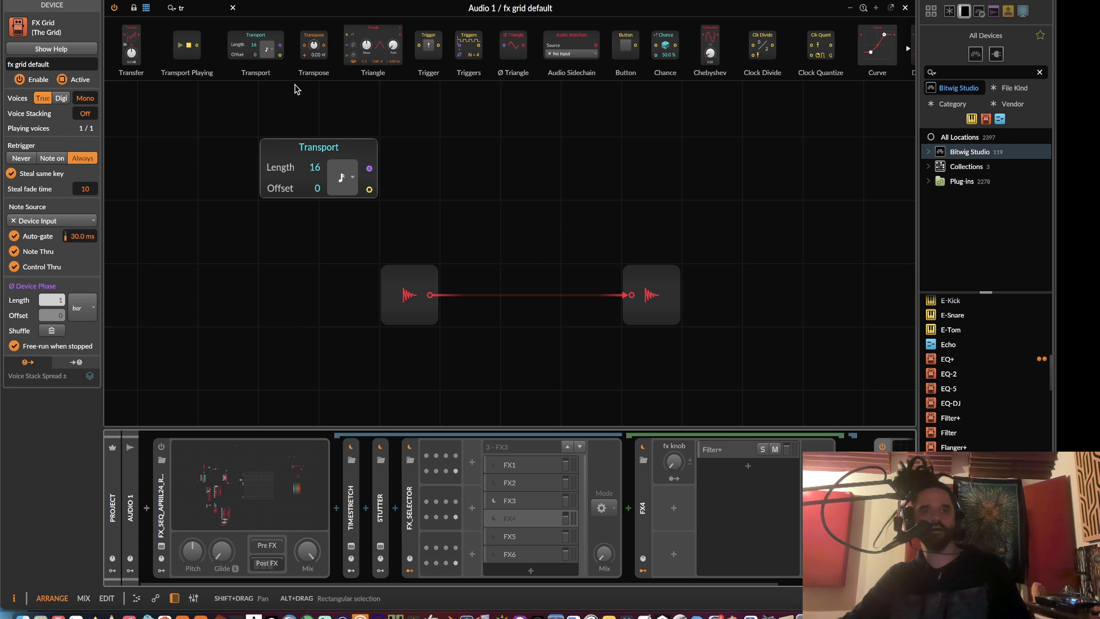
- Set the Transport module's time unit to bar with a length of 4
click(343, 178)
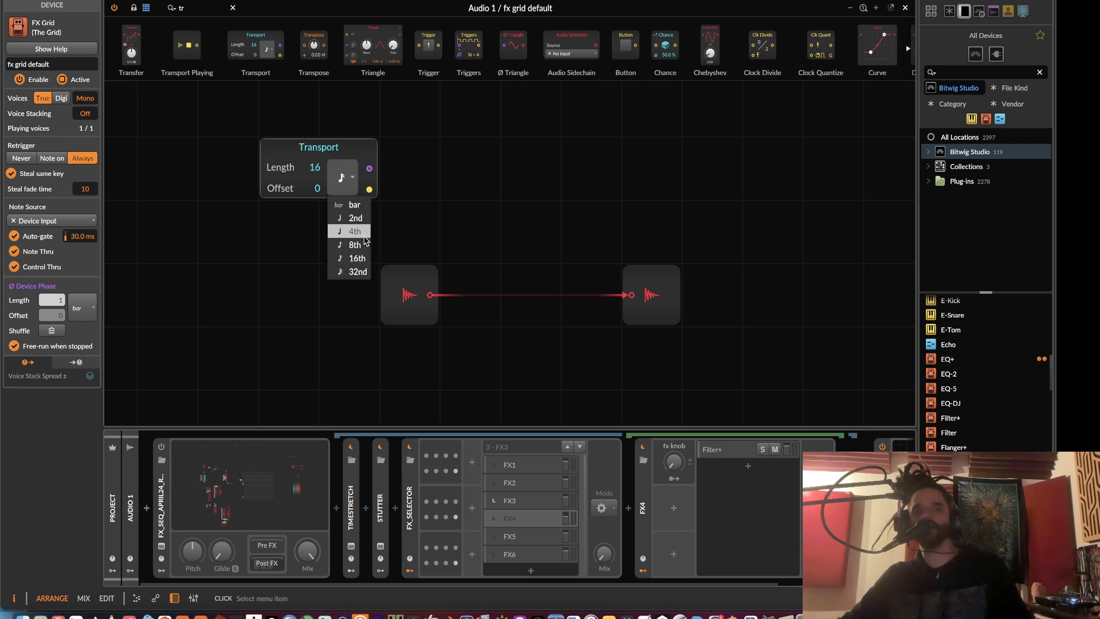
click(355, 231)
click(345, 183)
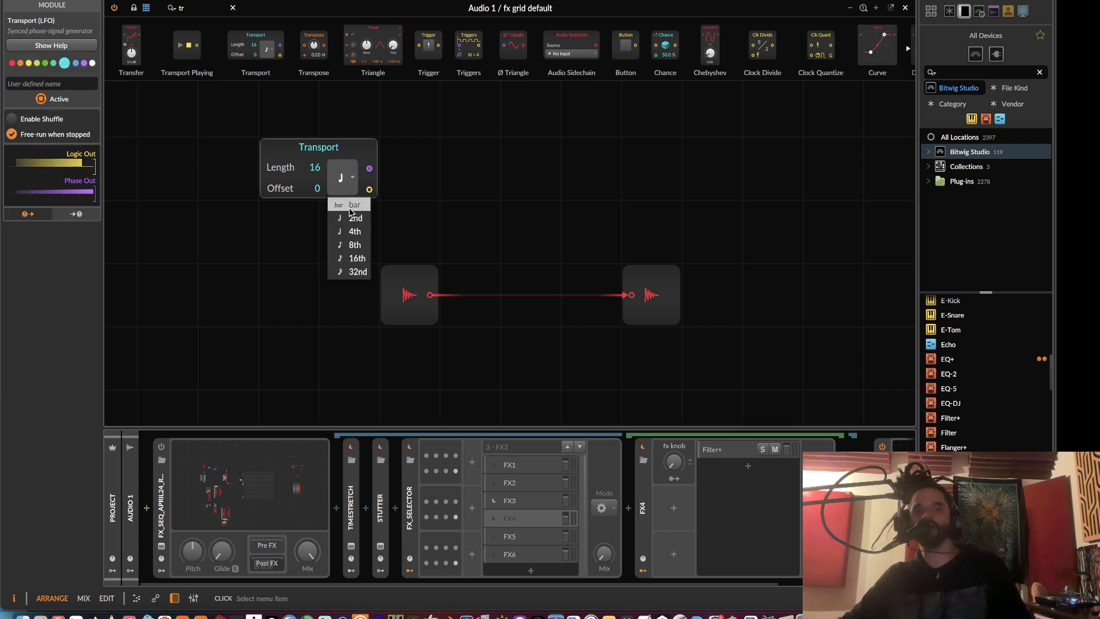
click(353, 204)
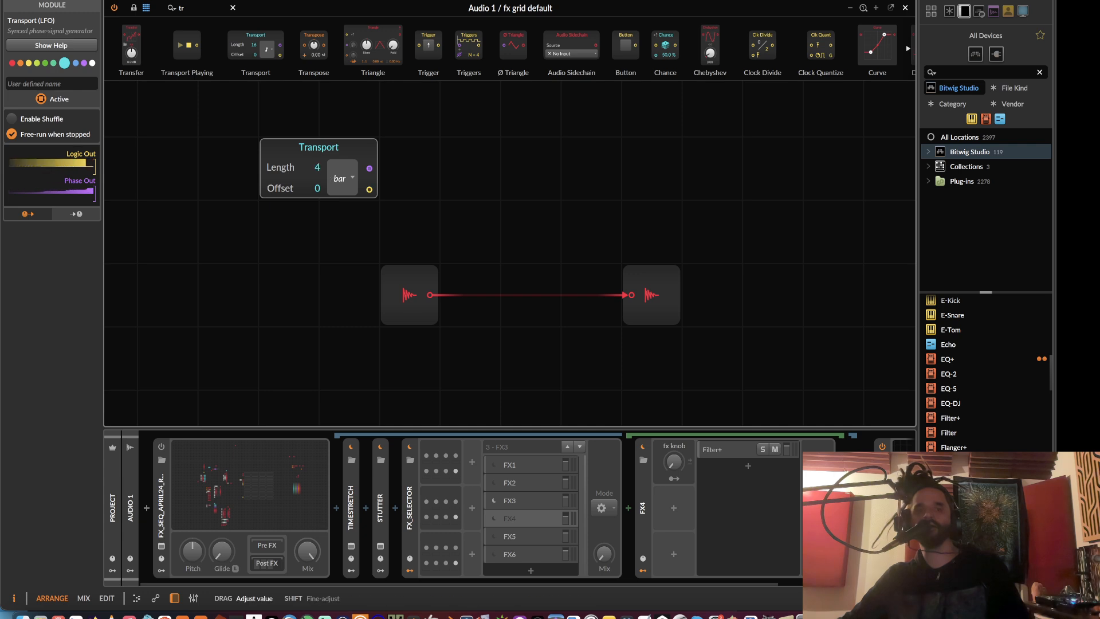
- Move the Audio In and Audio Out modules together to the right, clear of the Transport module
drag(427, 180, 308, 226)
drag(232, 300, 605, 357)
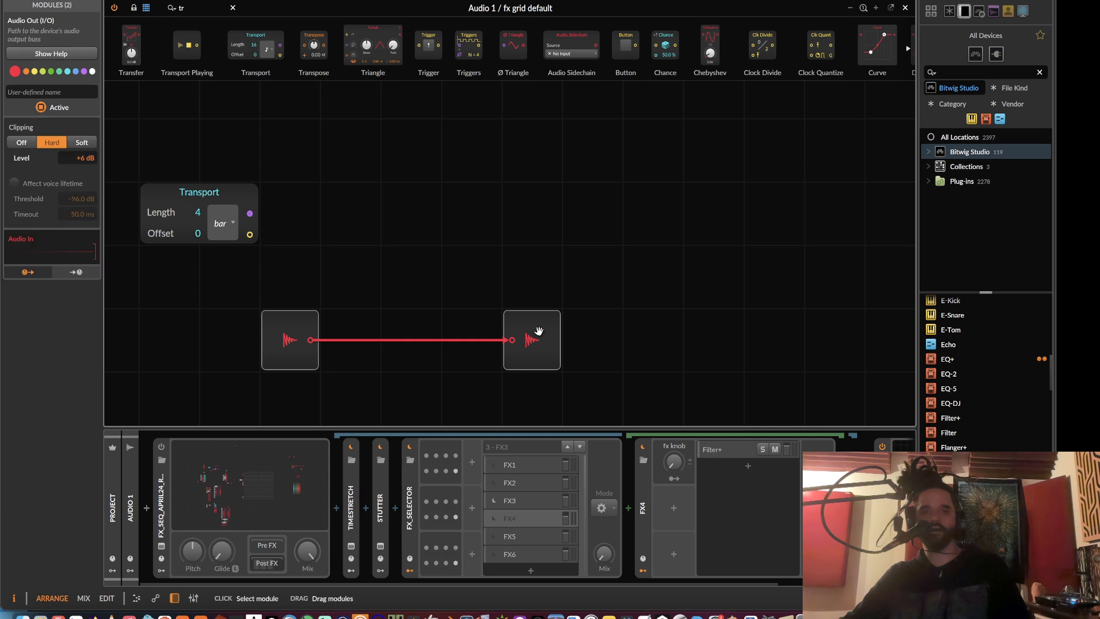
drag(539, 332, 841, 267)
- Place an Oscilloscope from the Display modules and connect the Transport's phase output to its first signal input
click(233, 8)
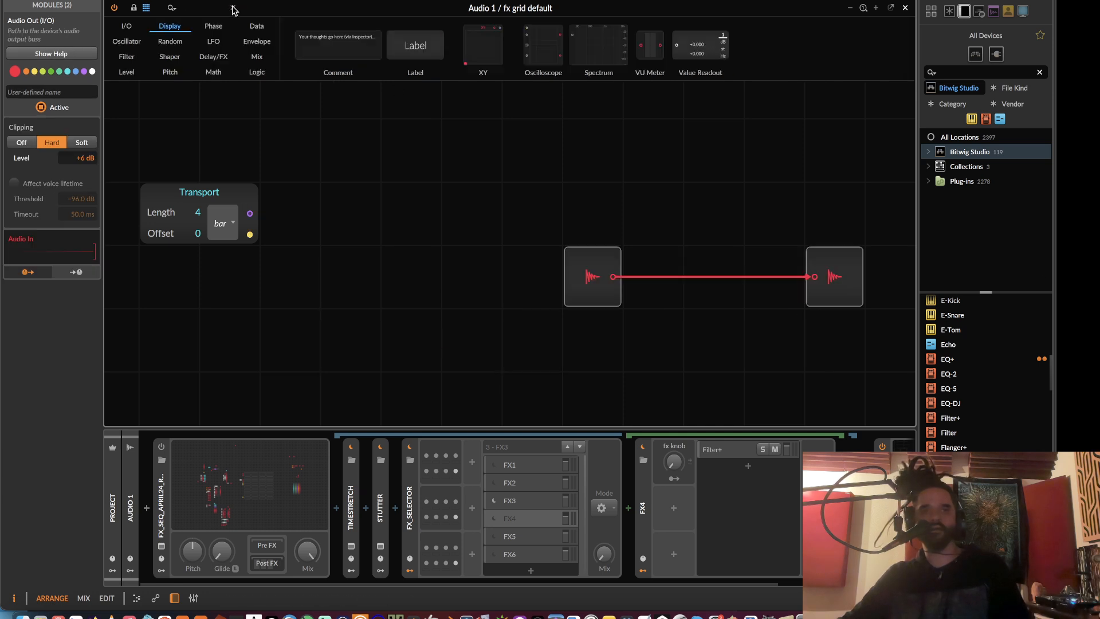
click(228, 29)
click(171, 26)
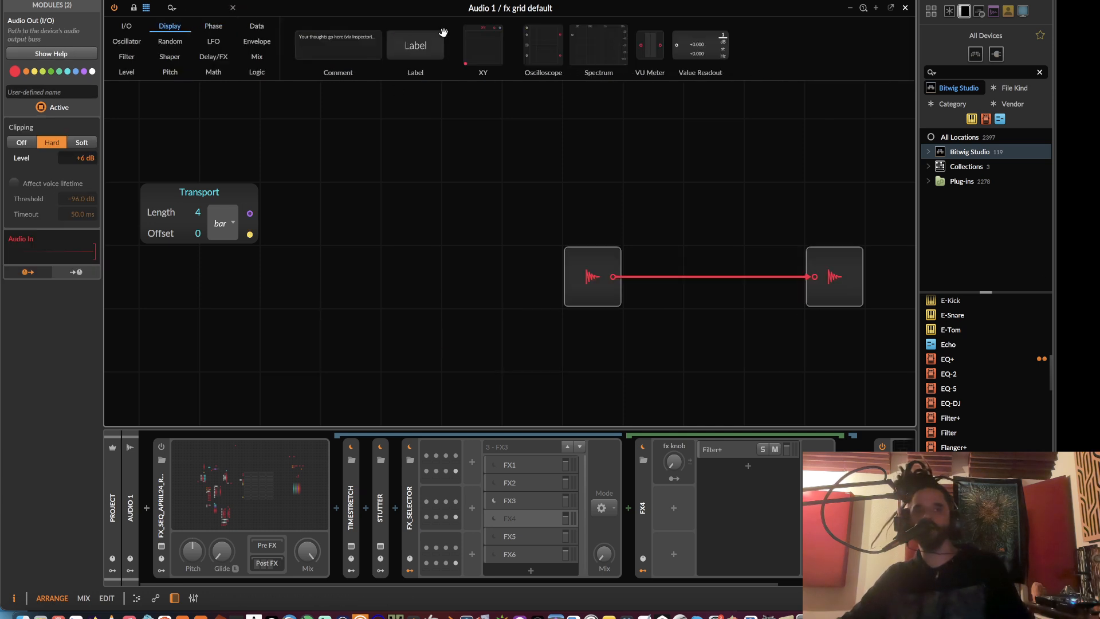
drag(467, 78, 380, 130)
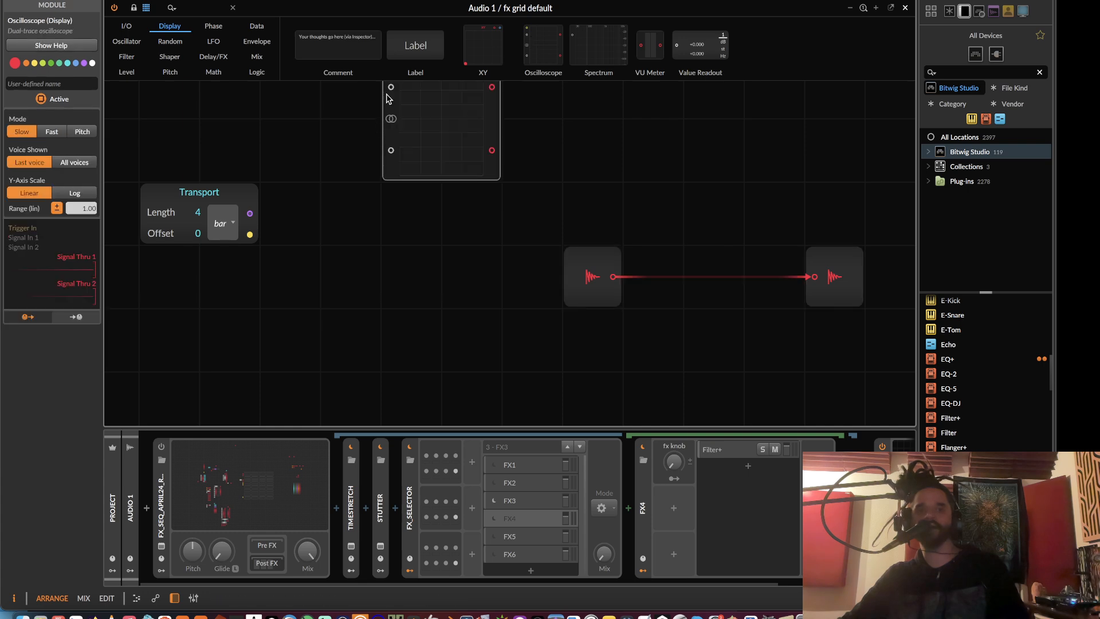
drag(290, 190, 250, 214)
drag(333, 206, 319, 273)
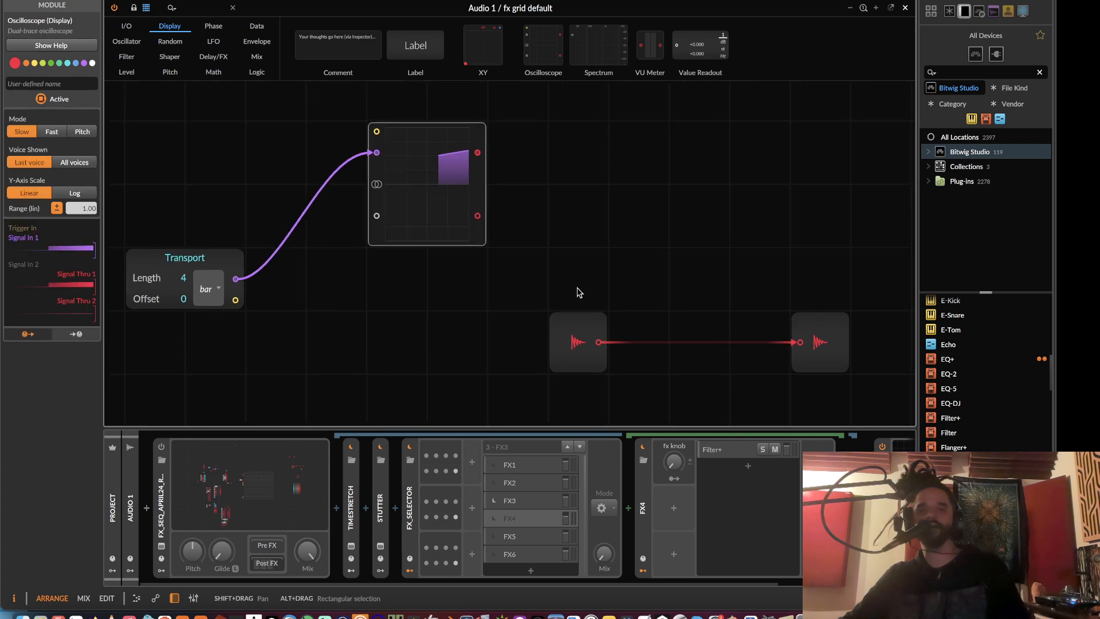
- Move the Audio In and Audio Out modules up beside the Oscilloscope and closer together
click(579, 294)
drag(578, 321, 643, 193)
drag(819, 319, 785, 223)
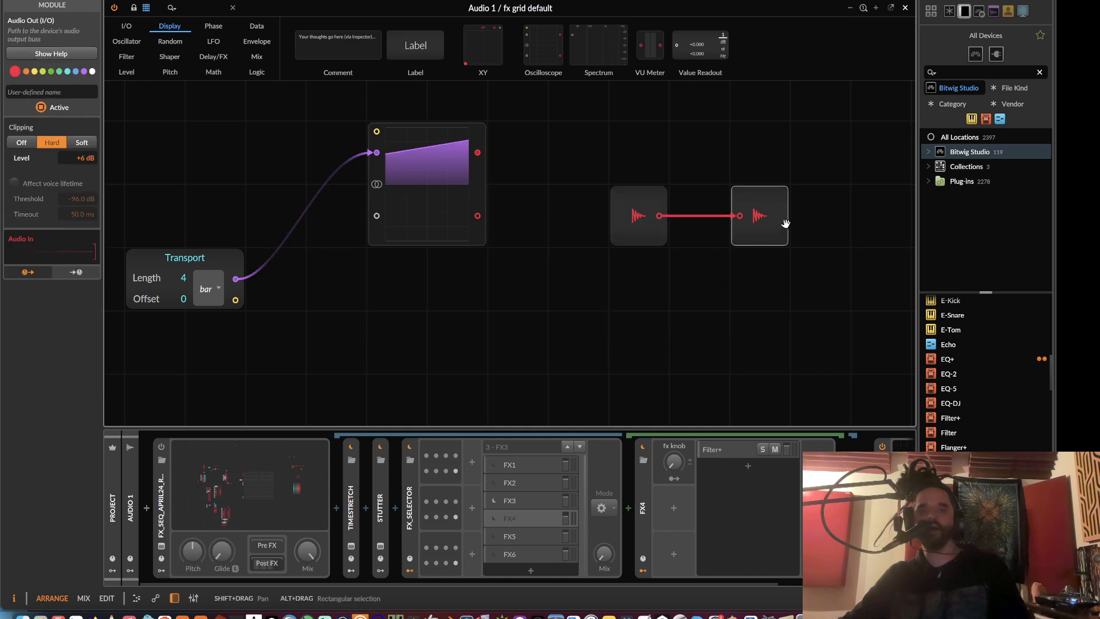
- Route the Transport's phase through a Select In's second input into the Oscilloscope, with a Transport Playing module driving its select input
click(256, 56)
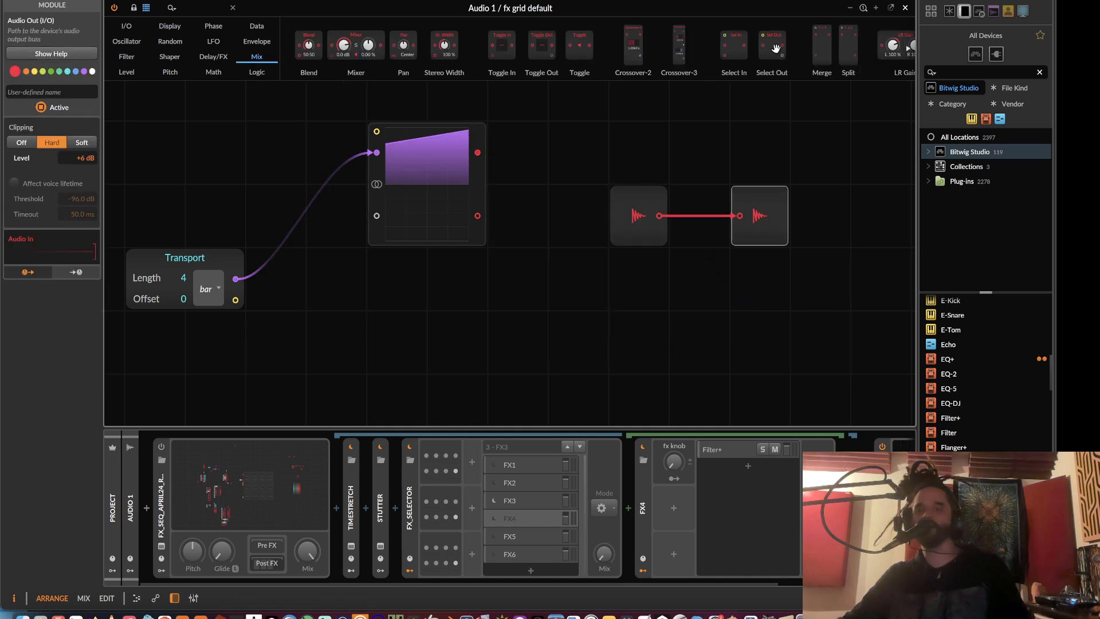
drag(733, 46, 256, 299)
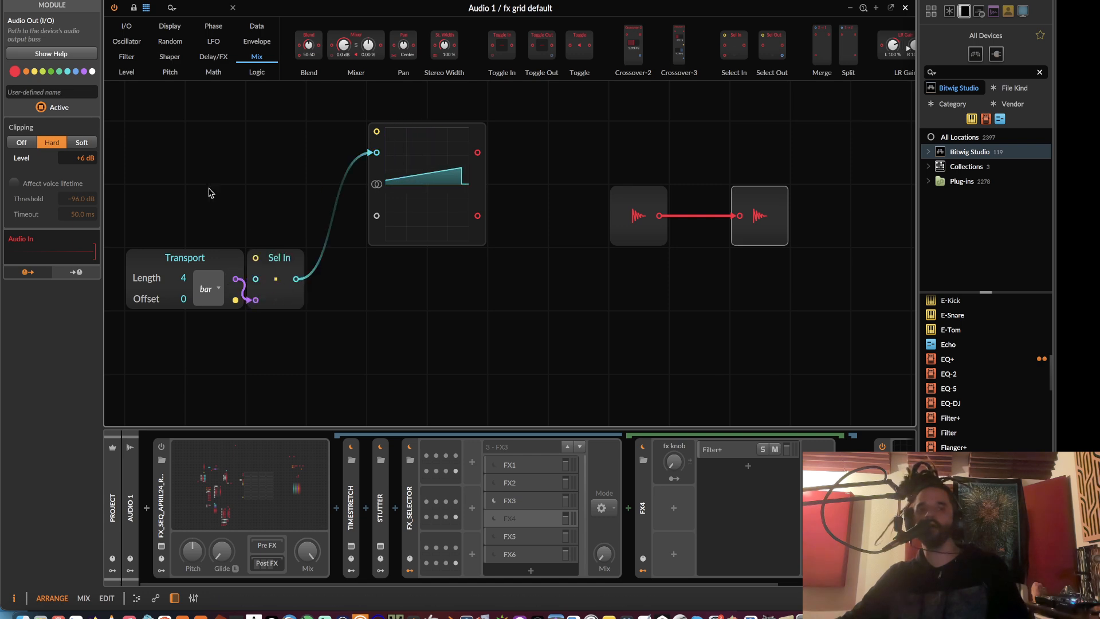
click(126, 27)
drag(670, 78, 140, 95)
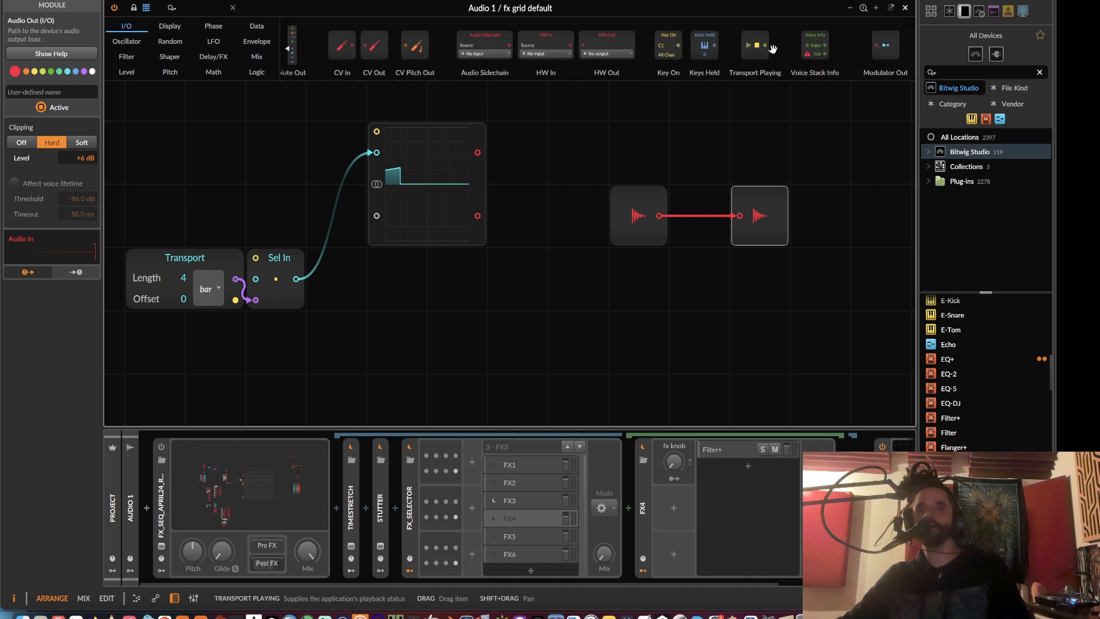
drag(766, 48, 256, 258)
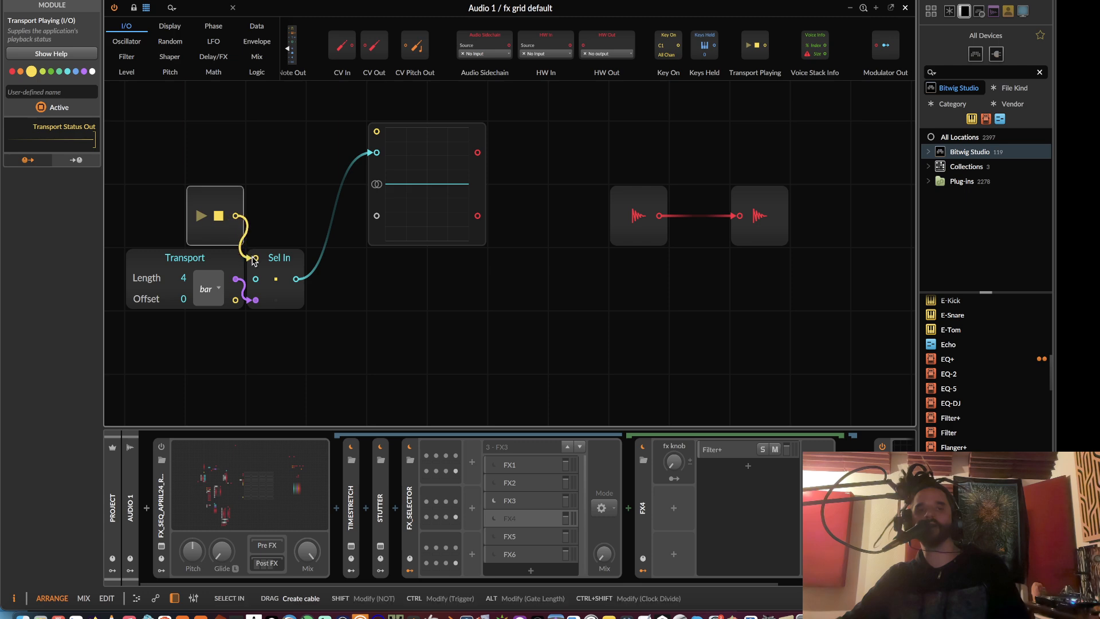
- Lower the Audio 1 track's volume to -6.5 dB and check the gated phase on the grid's Oscilloscope during playback
key(space)
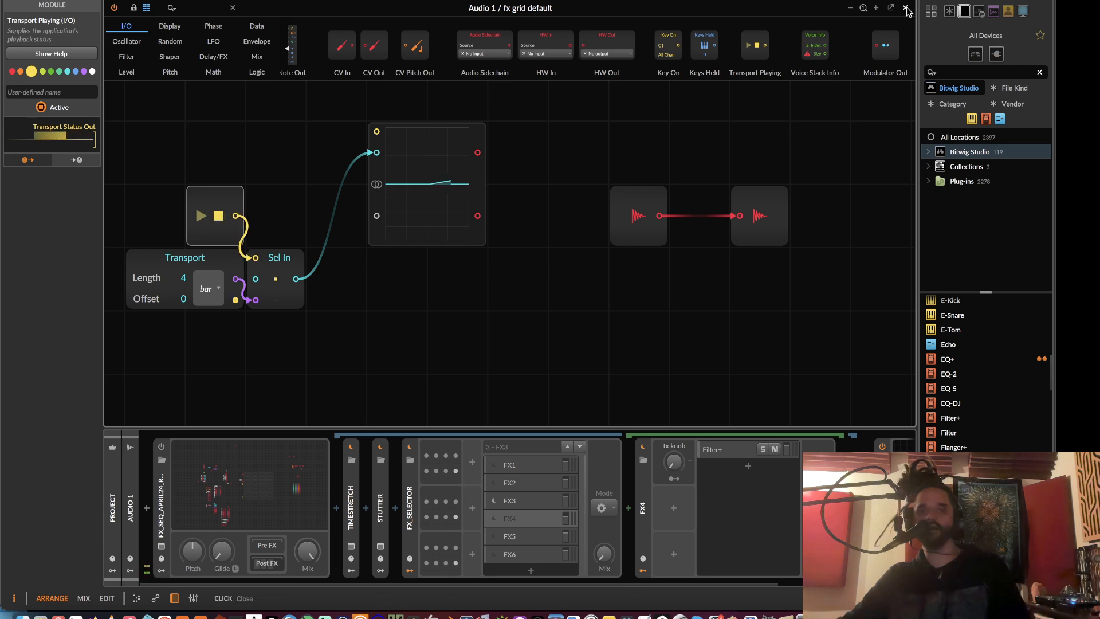
click(906, 8)
drag(185, 46, 172, 46)
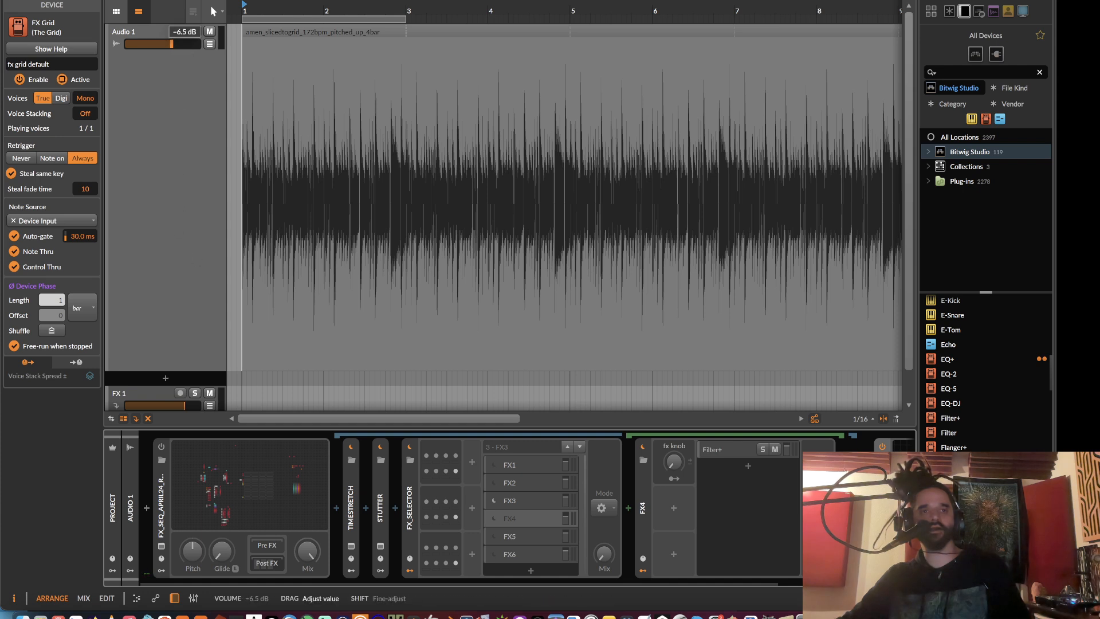
key(space)
key(space)
click(922, 487)
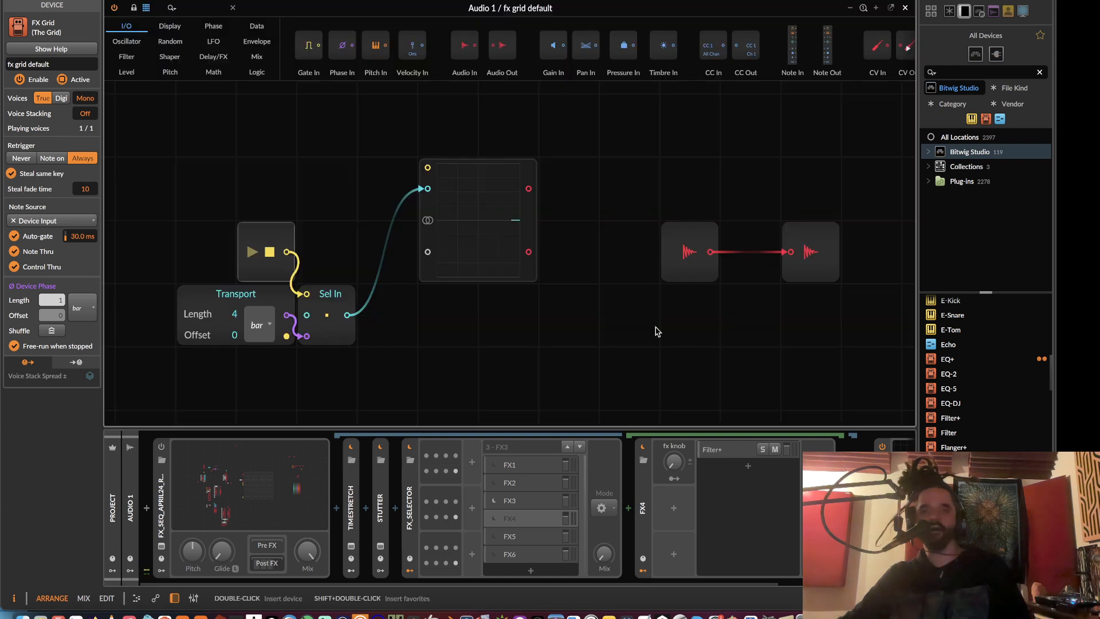
key(space)
- Park the Audio In and Audio Out modules directly side by side in the upper right area of the grid
drag(644, 201, 561, 148)
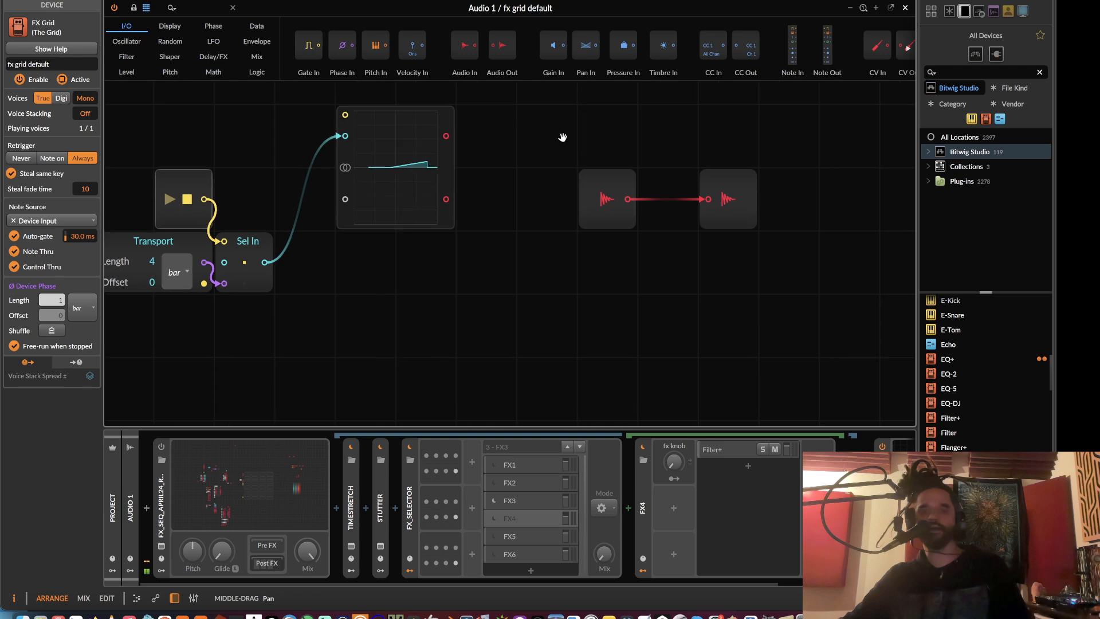
drag(584, 199, 706, 136)
drag(737, 188, 855, 126)
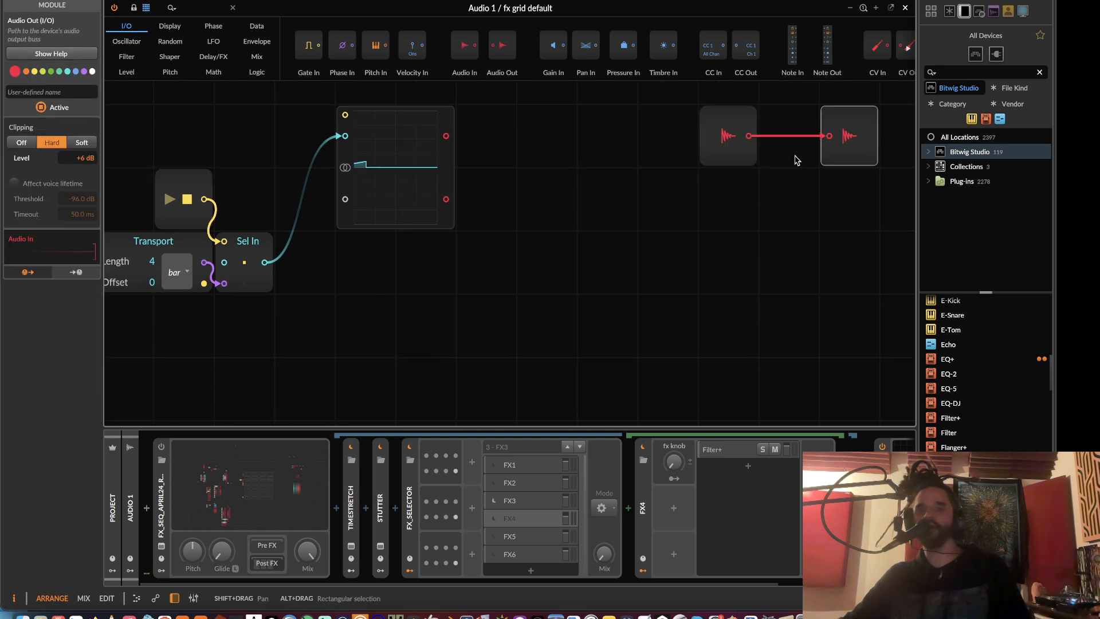
drag(665, 227, 614, 247)
scroll(617, 249, down, 3)
drag(629, 166, 675, 128)
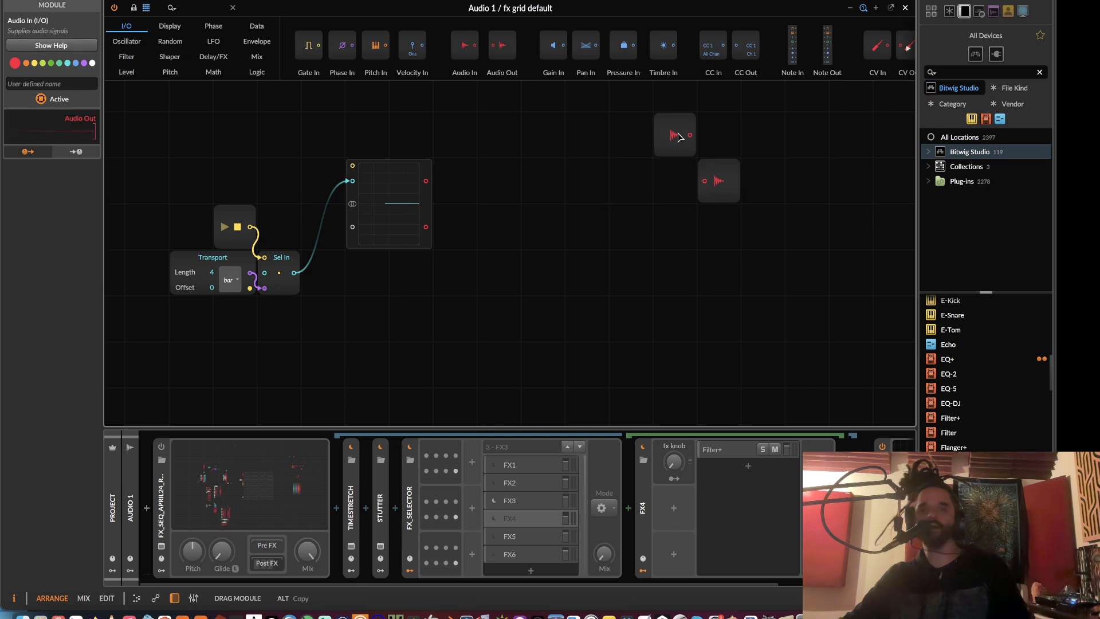
drag(730, 191, 731, 145)
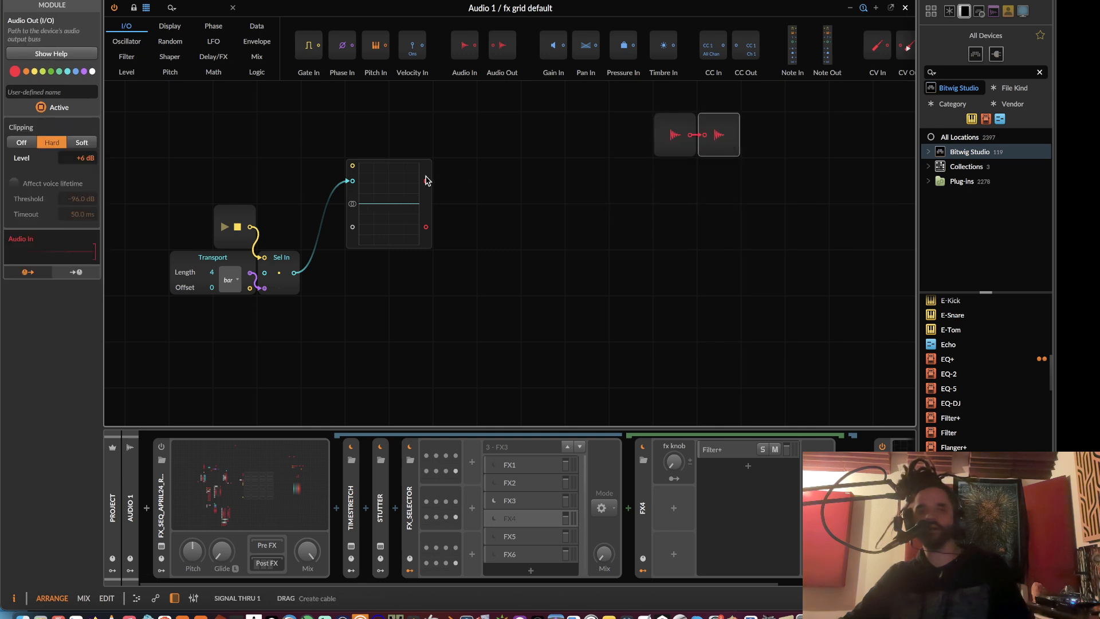
mouse_move(220, 34)
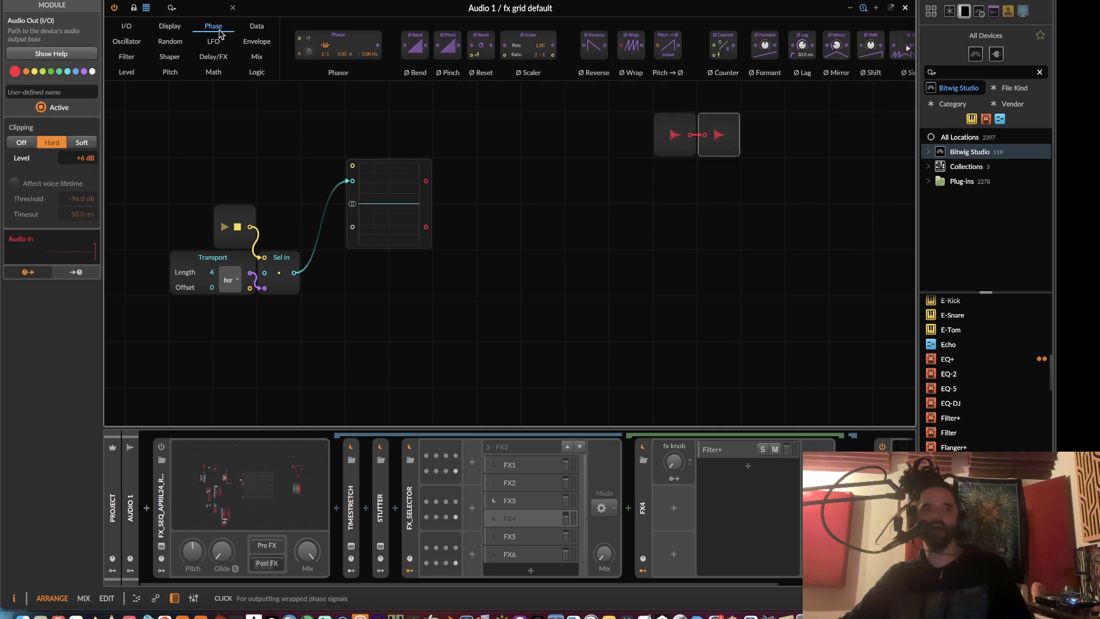
mouse_move(259, 28)
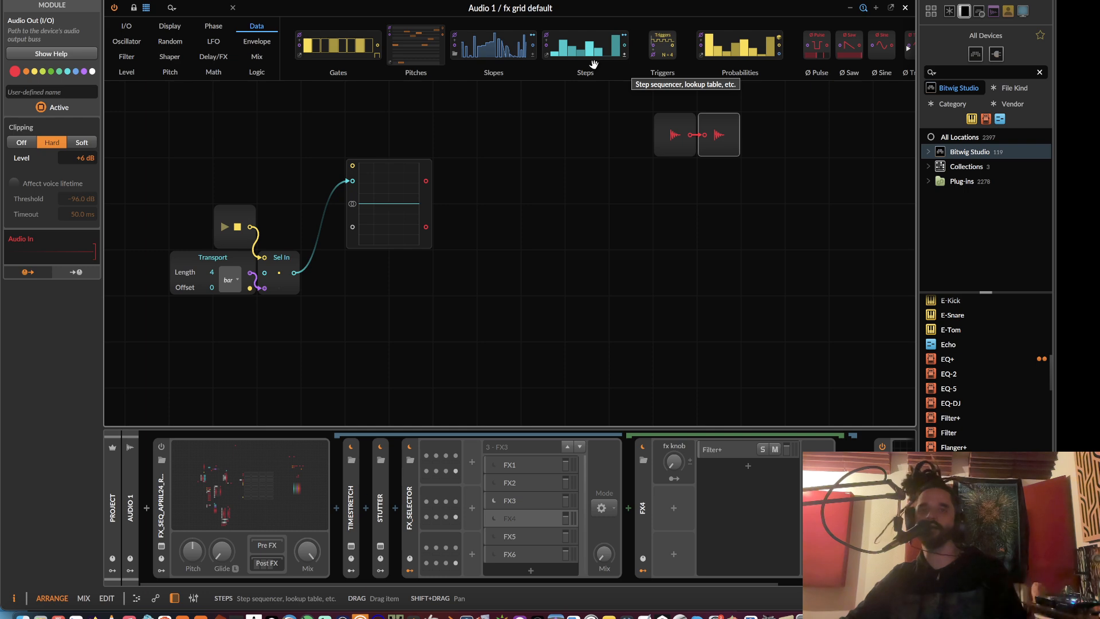
drag(596, 65, 560, 234)
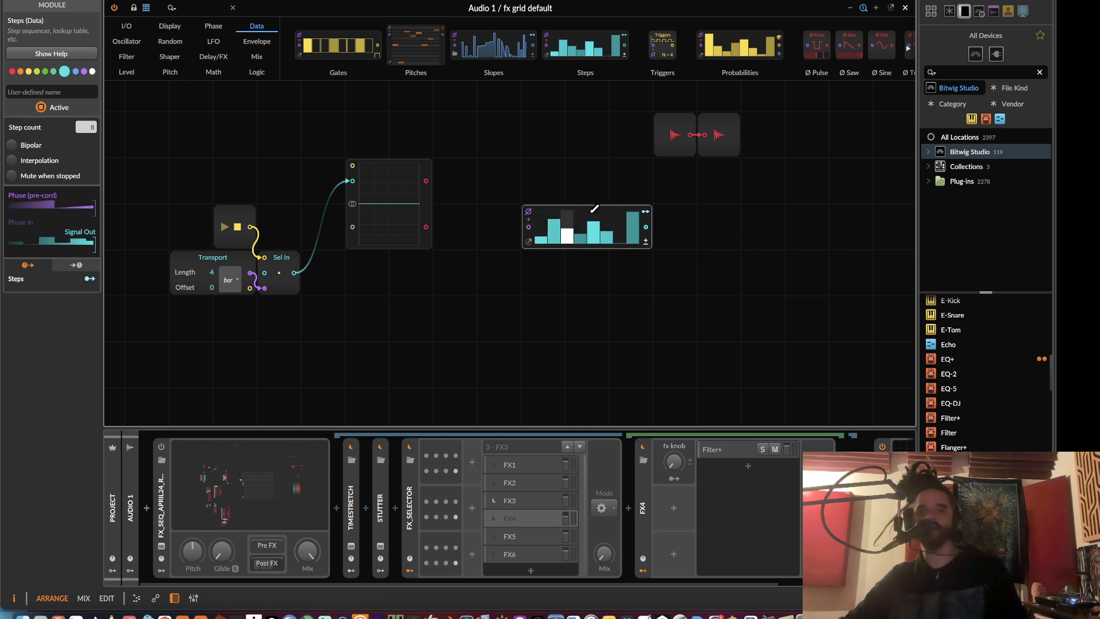
key(Delete)
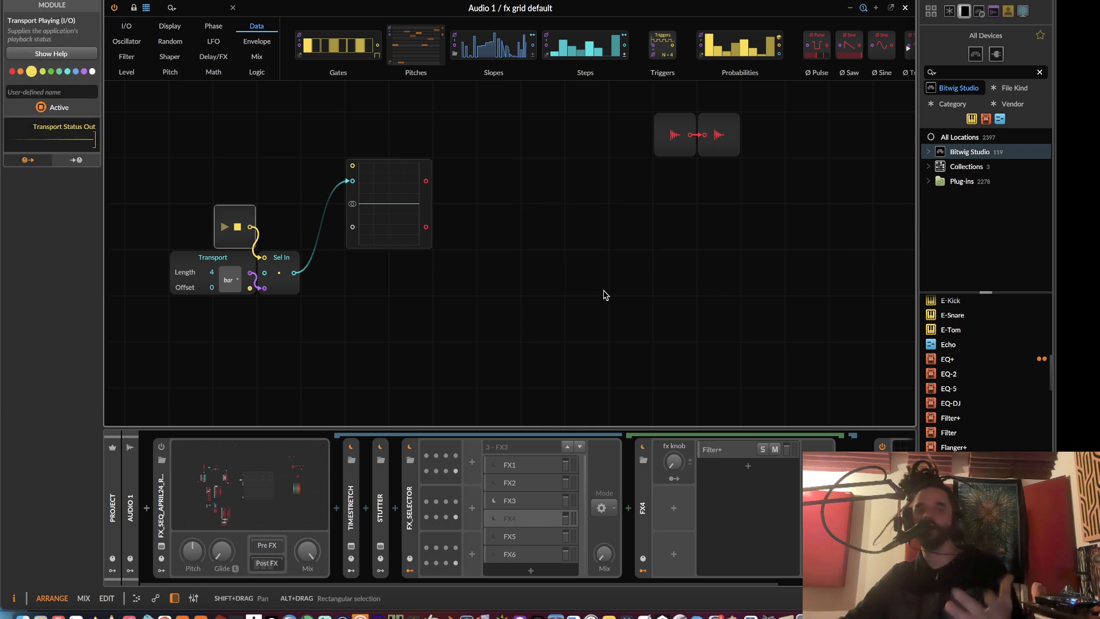
- Place a Pitches module in the open area right of the transport chain
drag(432, 57, 573, 259)
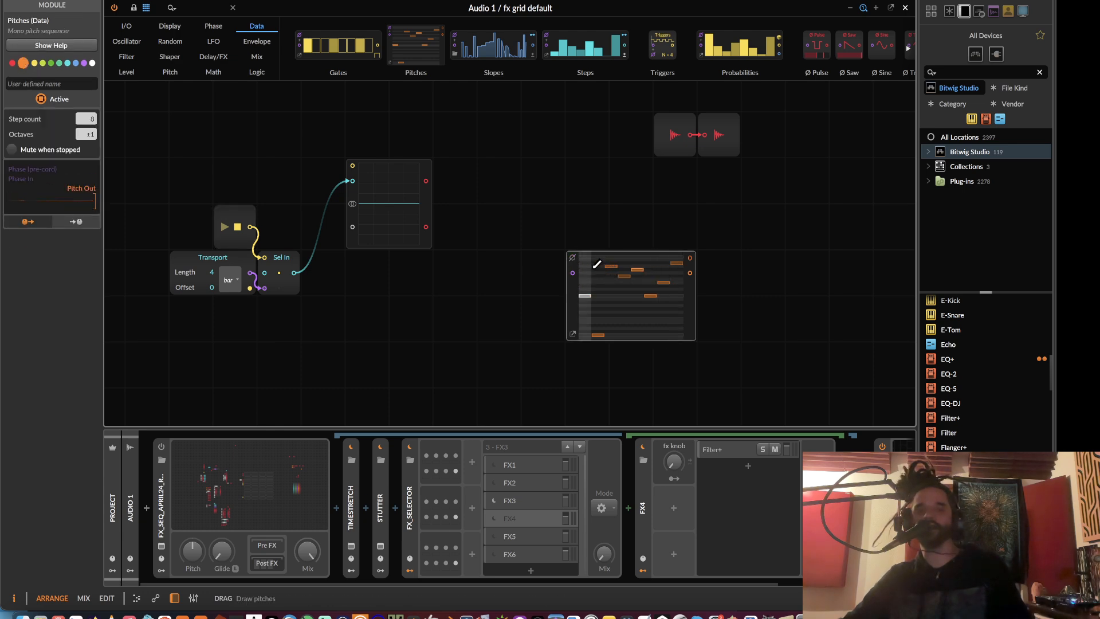
drag(529, 229, 508, 174)
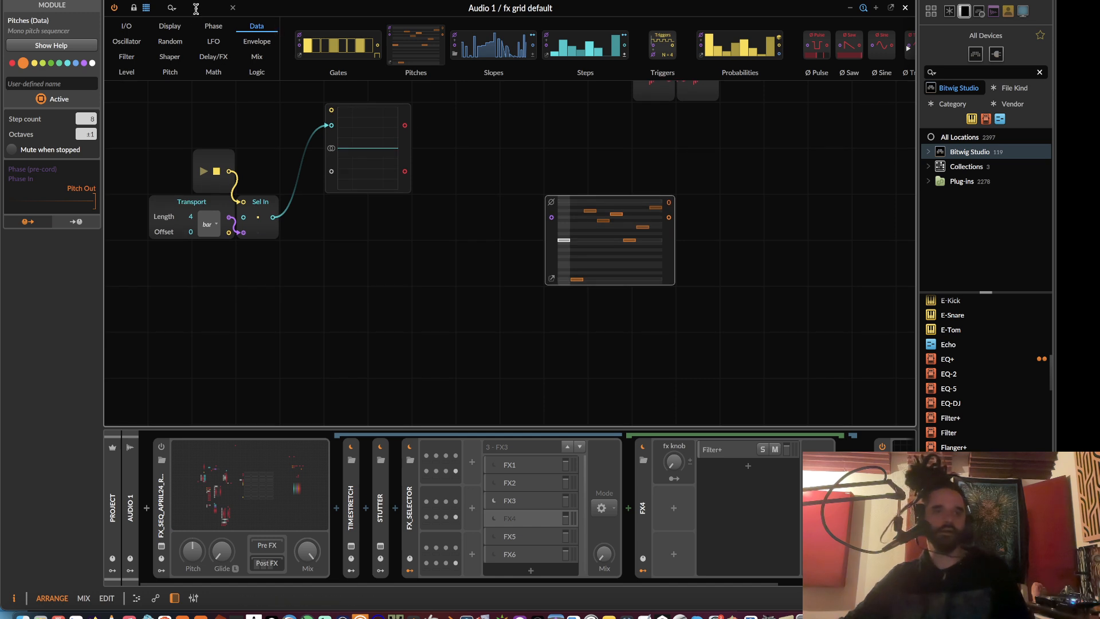
- Add a phase Scaler with an 8 : 1 ratio fed by the Select In output, and delete the Oscilloscope
text(sc)
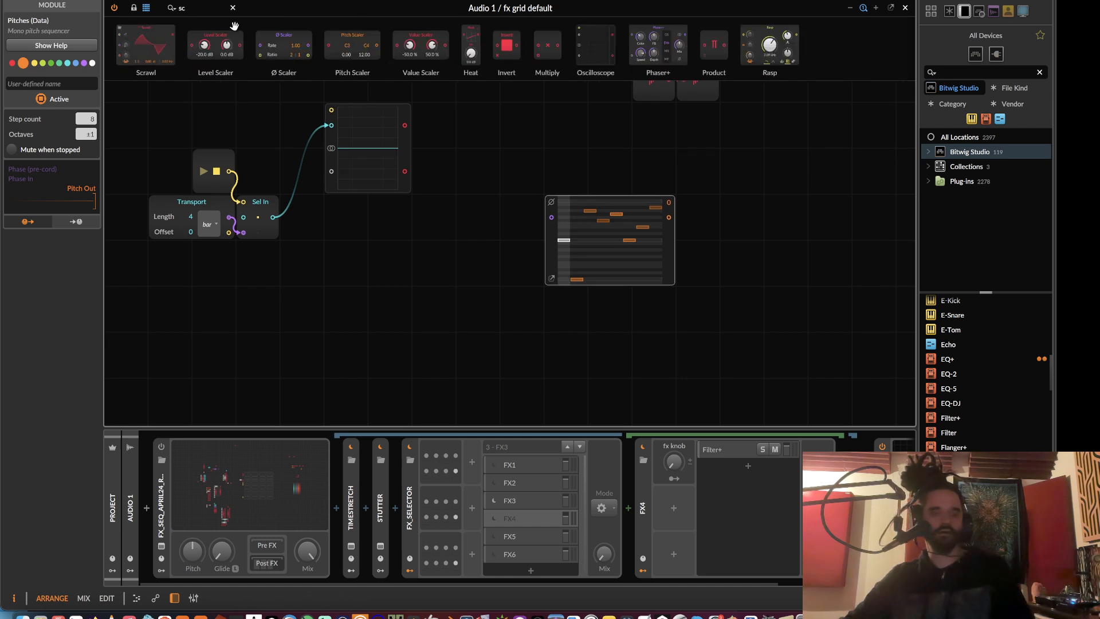
drag(283, 46, 273, 217)
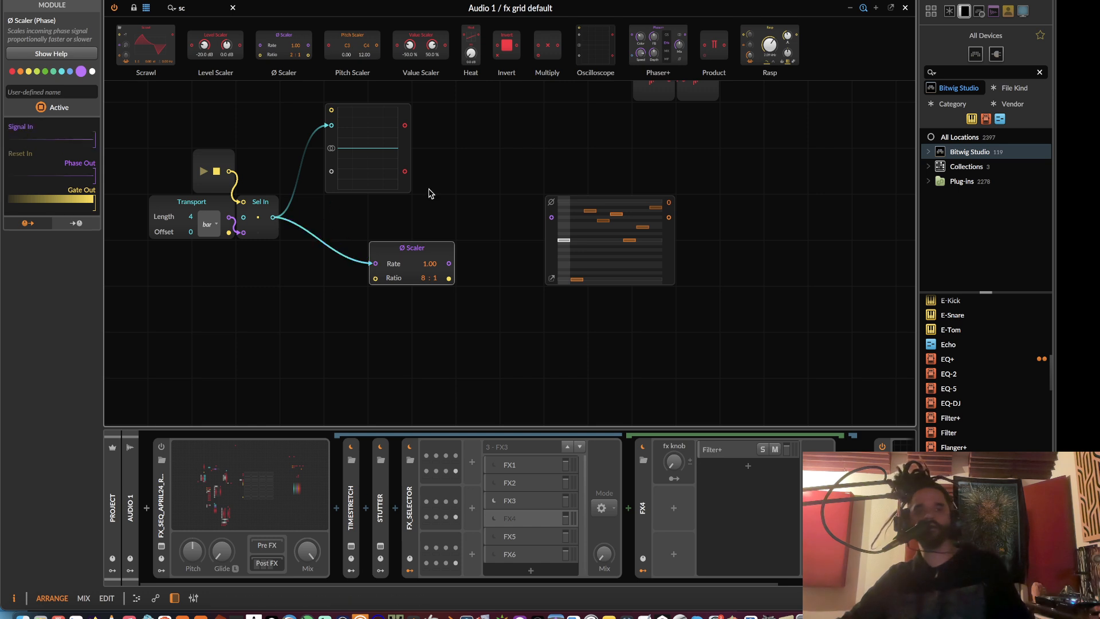
click(373, 125)
key(Delete)
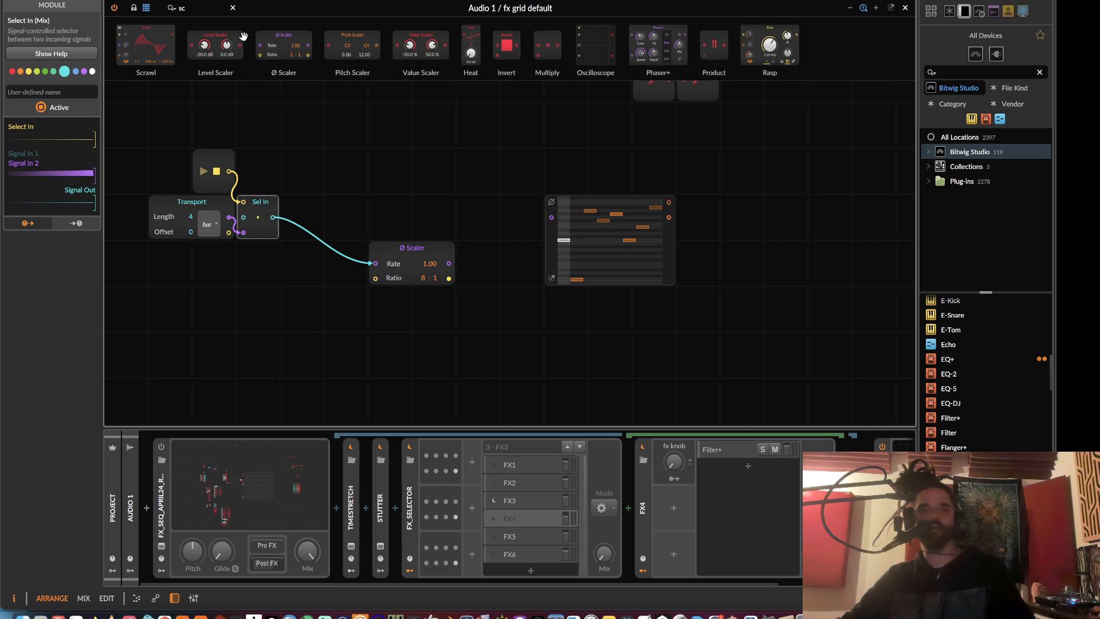
- Add a Split with 8 out ports and Nearest interpolation, selected by the Select In output and fed by the Scaler's phase
click(233, 8)
click(265, 62)
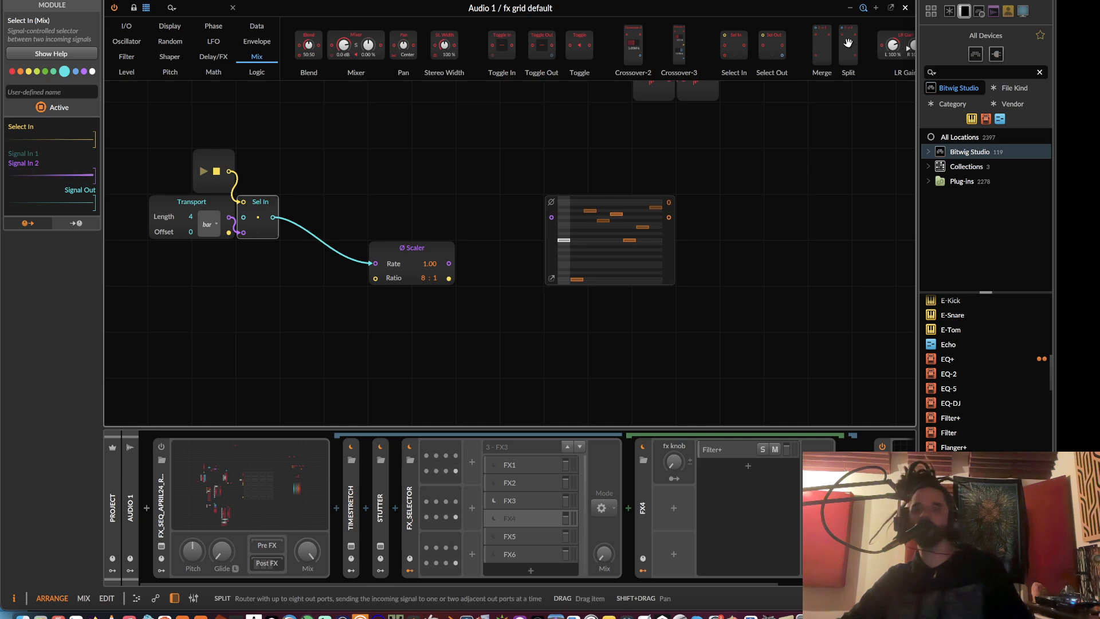
drag(848, 44, 461, 247)
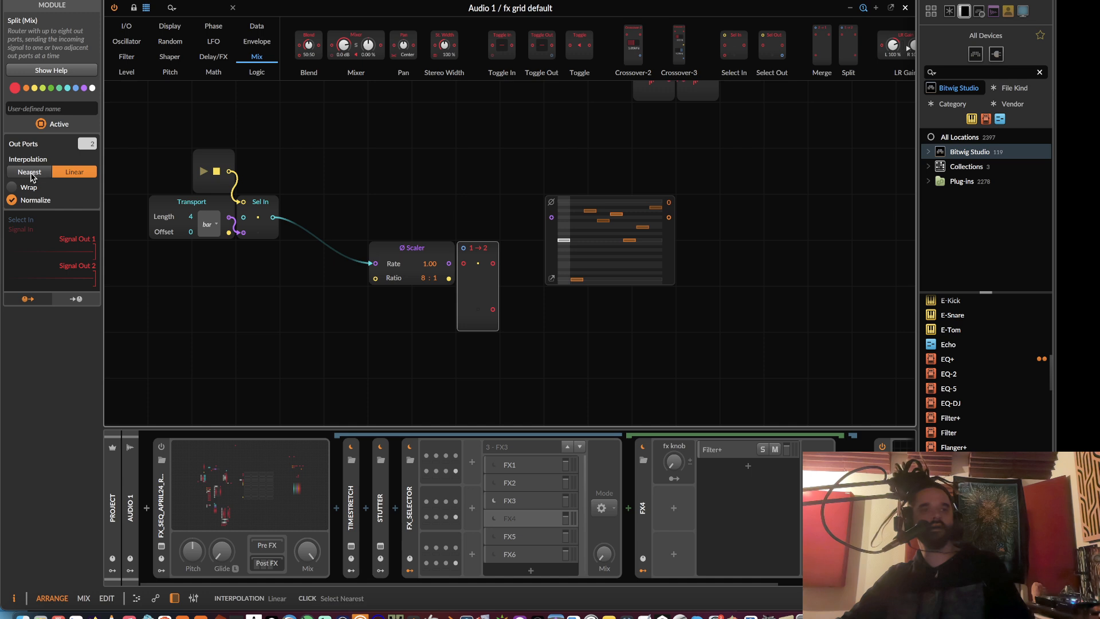
click(34, 172)
drag(88, 143, 88, 106)
scroll(421, 238, down, 4)
scroll(424, 239, down, 3)
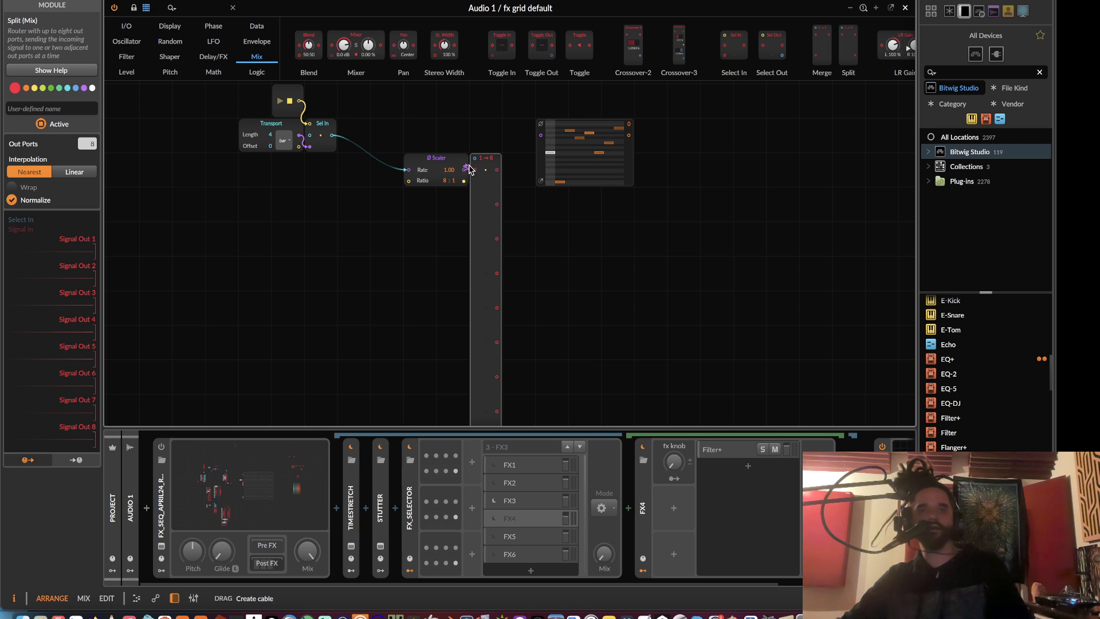
mouse_move(467, 169)
mouse_down()
mouse_move(475, 158)
mouse_move(441, 182)
mouse_move(408, 182)
mouse_move(476, 171)
mouse_up()
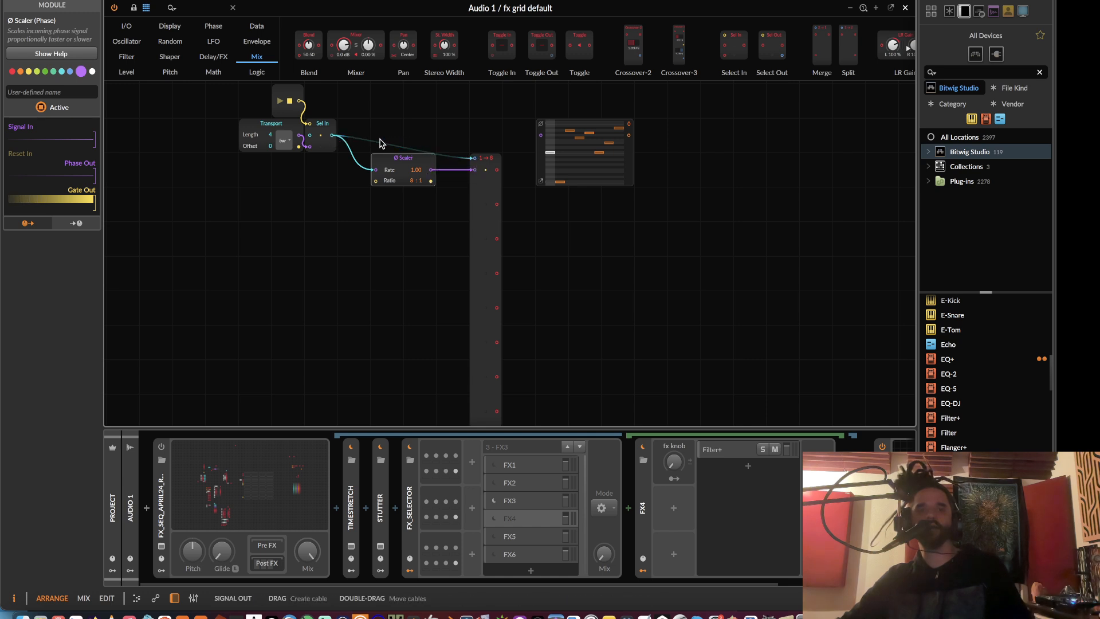
- Set the Pitches module, aligned with the Split, to octave +1 and feed its phase input from the Split's first output
drag(625, 138, 626, 171)
scroll(626, 172, up, 2)
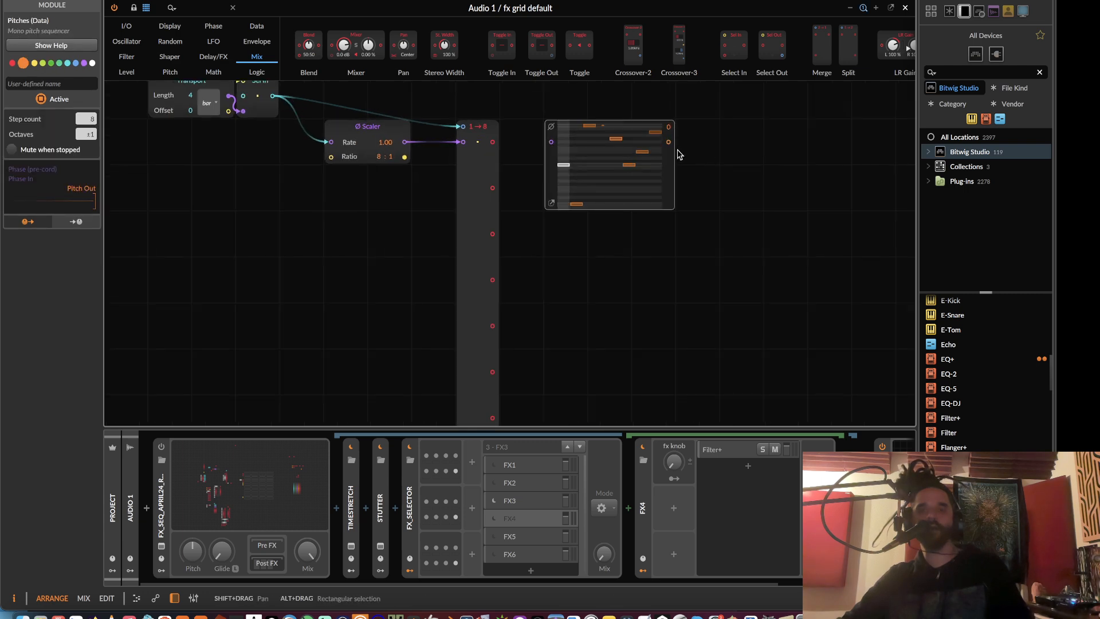
drag(669, 133, 669, 127)
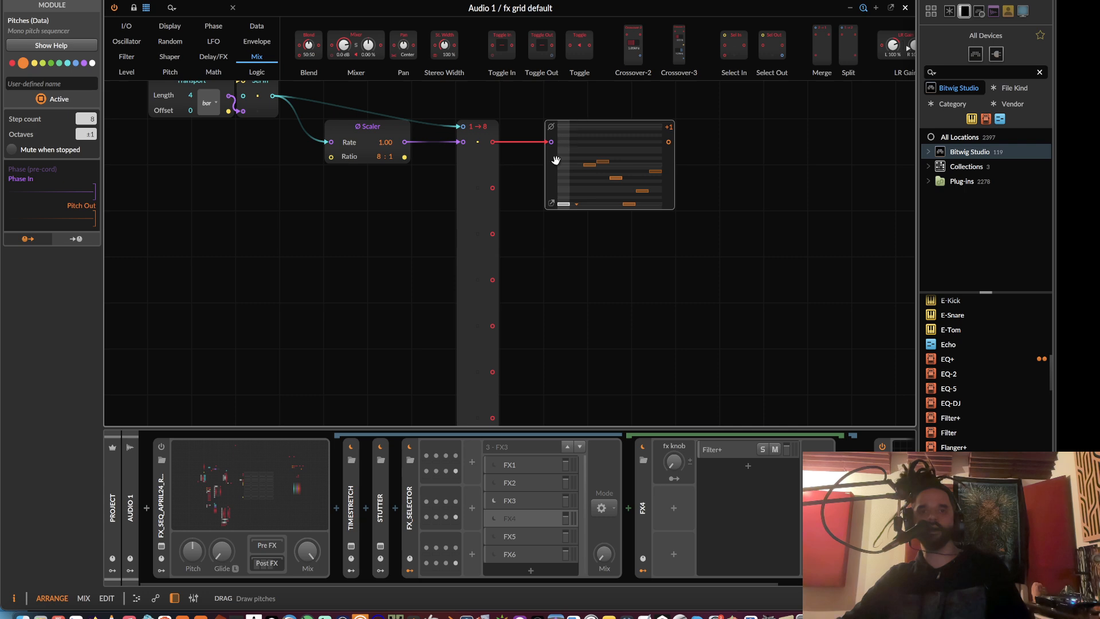
- Duplicate the Pitches module into a group of eight, all fed from the Split's first output
key(super+d)
key(super+d)
key(super+d)
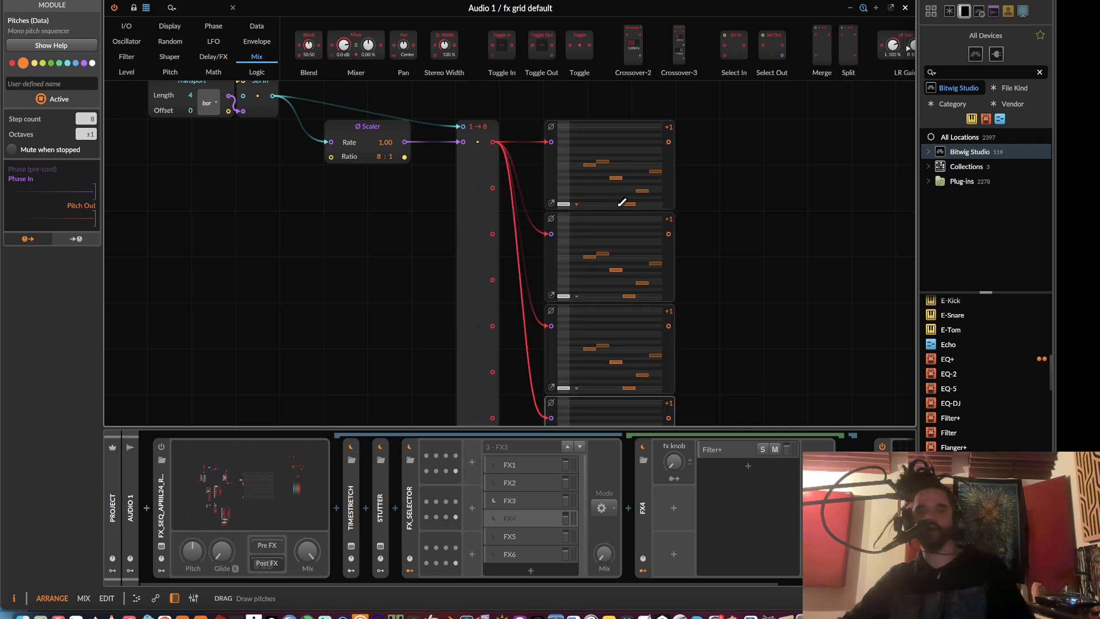
scroll(621, 205, down, 3)
drag(701, 365, 600, 141)
key(super+d)
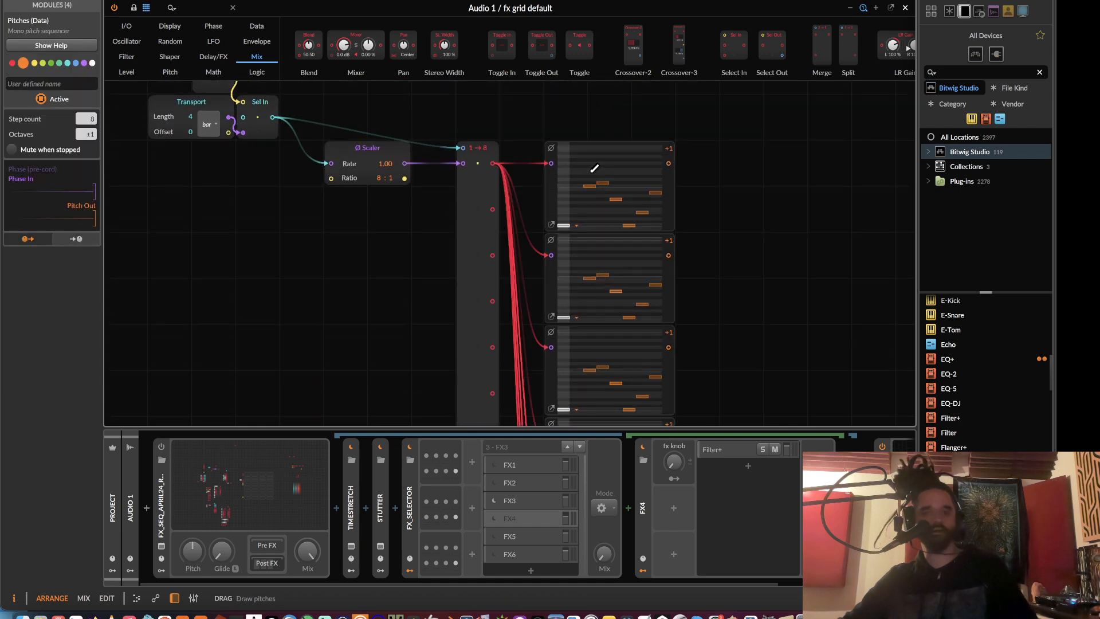
- Arrange the first four Pitches modules side by side in a row level with the Split's first output
drag(554, 271, 686, 178)
drag(551, 370, 815, 185)
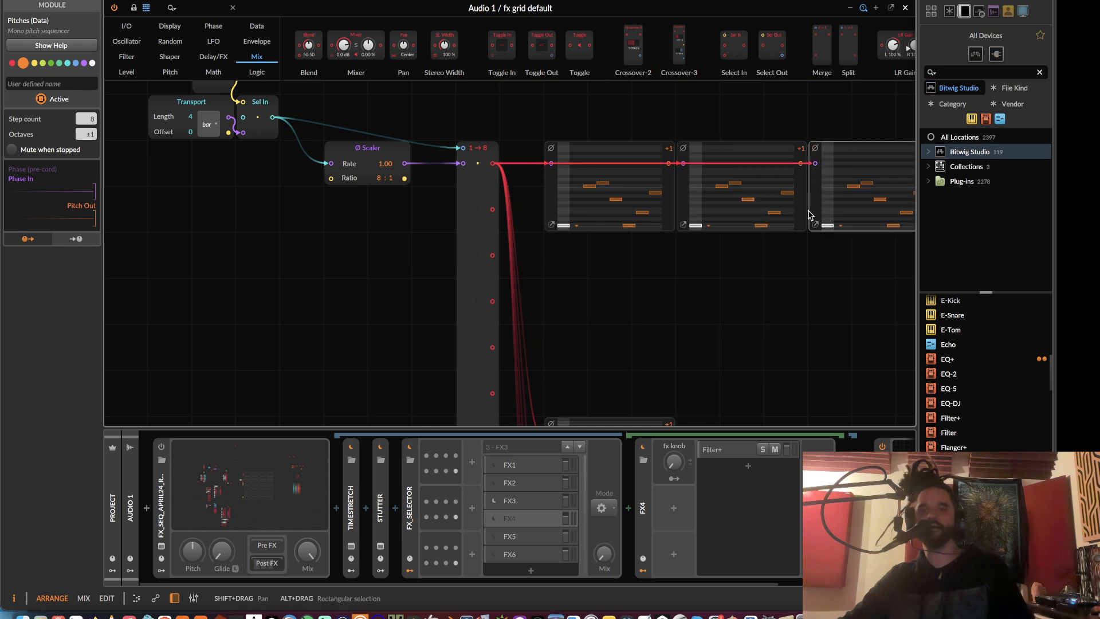
scroll(490, 315, right, 5)
scroll(490, 314, down, 2)
drag(352, 406, 714, 149)
- Arrange the remaining four Pitches modules in a second row directly below the first one
scroll(715, 149, down, 2)
drag(418, 394, 422, 186)
scroll(422, 286, down, 2)
drag(422, 371, 526, 112)
scroll(427, 391, down, 2)
drag(469, 251, 485, 467)
drag(423, 345, 555, 138)
scroll(575, 235, up, 5)
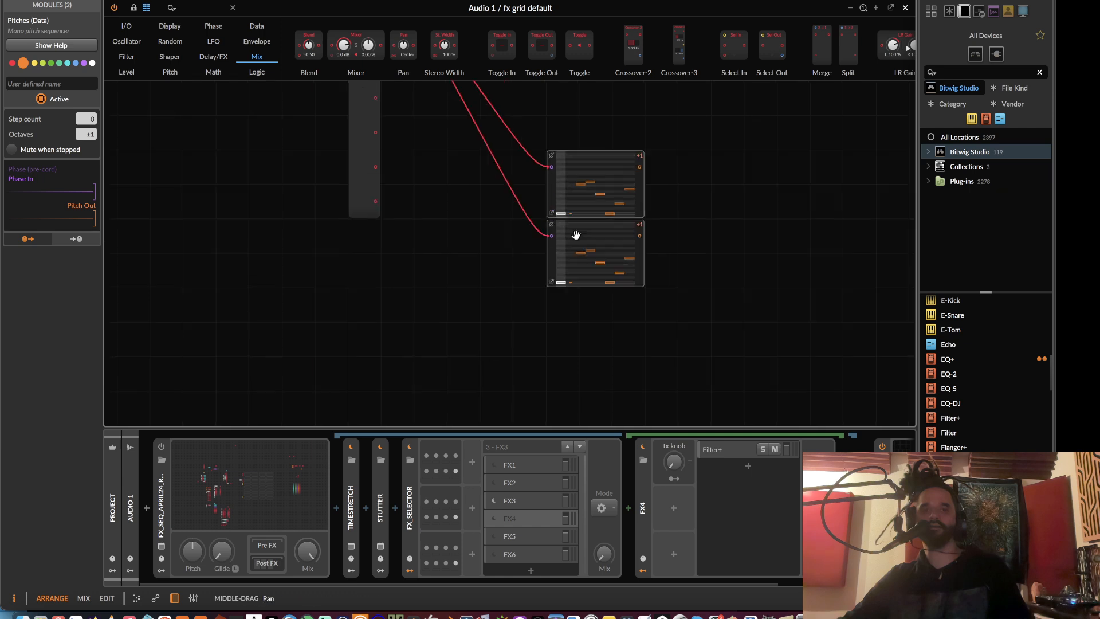
click(599, 330)
drag(570, 365, 636, 228)
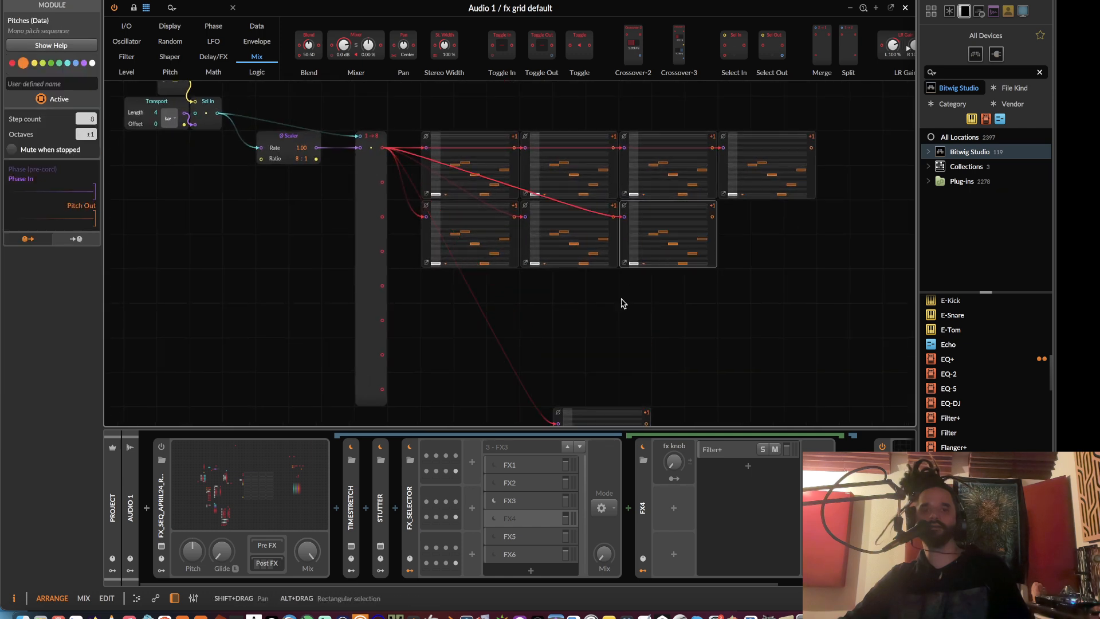
scroll(570, 343, down, 1)
drag(557, 418, 726, 225)
- Feed the phase inputs of the second to fifth Pitches modules from Split outputs 2 to 5, in order
drag(618, 230, 623, 350)
click(509, 203)
drag(533, 237, 400, 278)
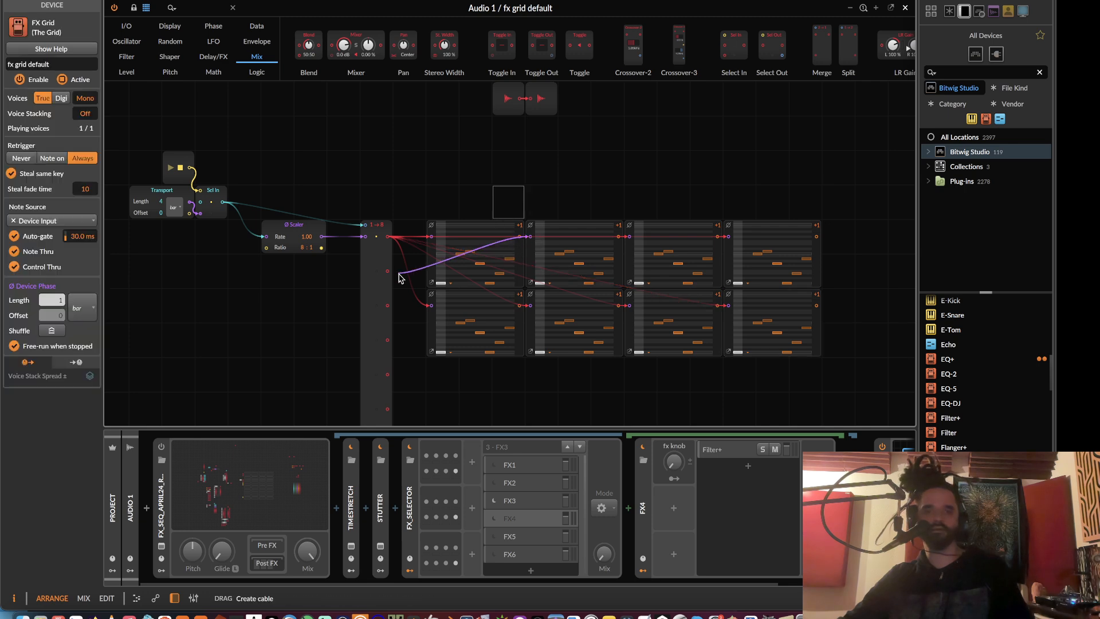
drag(640, 248, 639, 247)
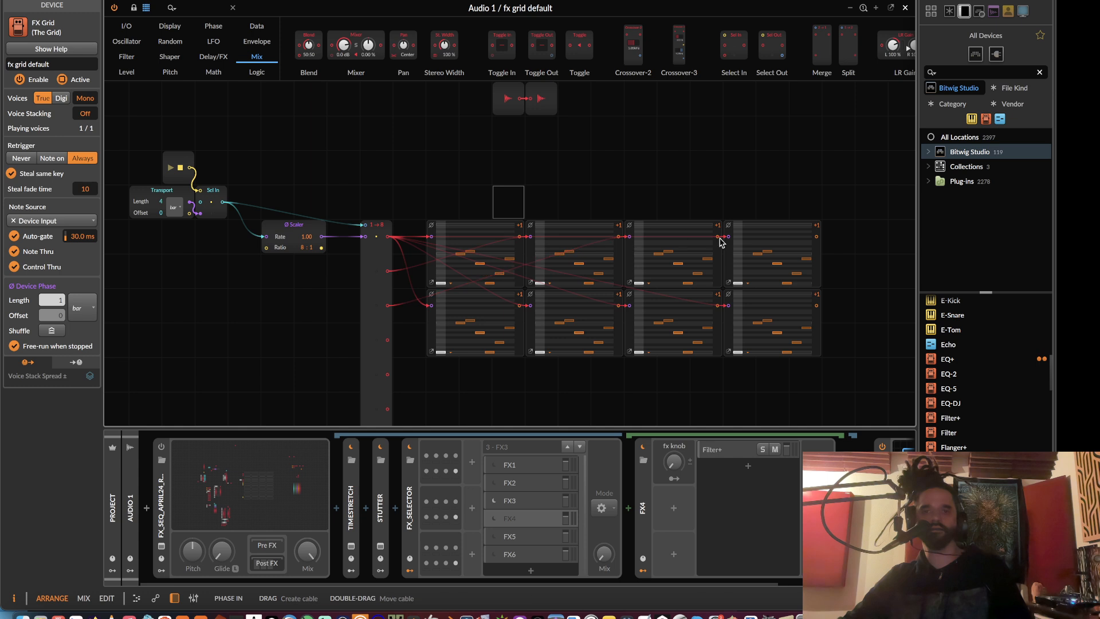
drag(733, 244, 668, 261)
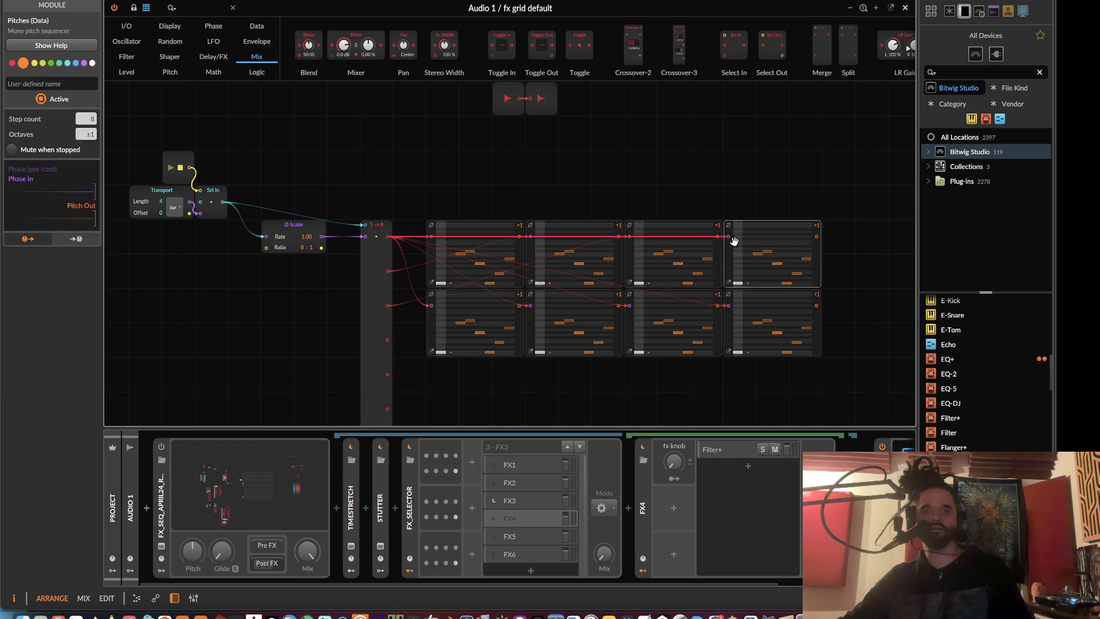
drag(734, 242, 431, 305)
- Feed the sixth to eighth Pitches modules from Split outputs 6 to 8, and keep the Split aligned with the top Pitches row
scroll(417, 321, down, 3)
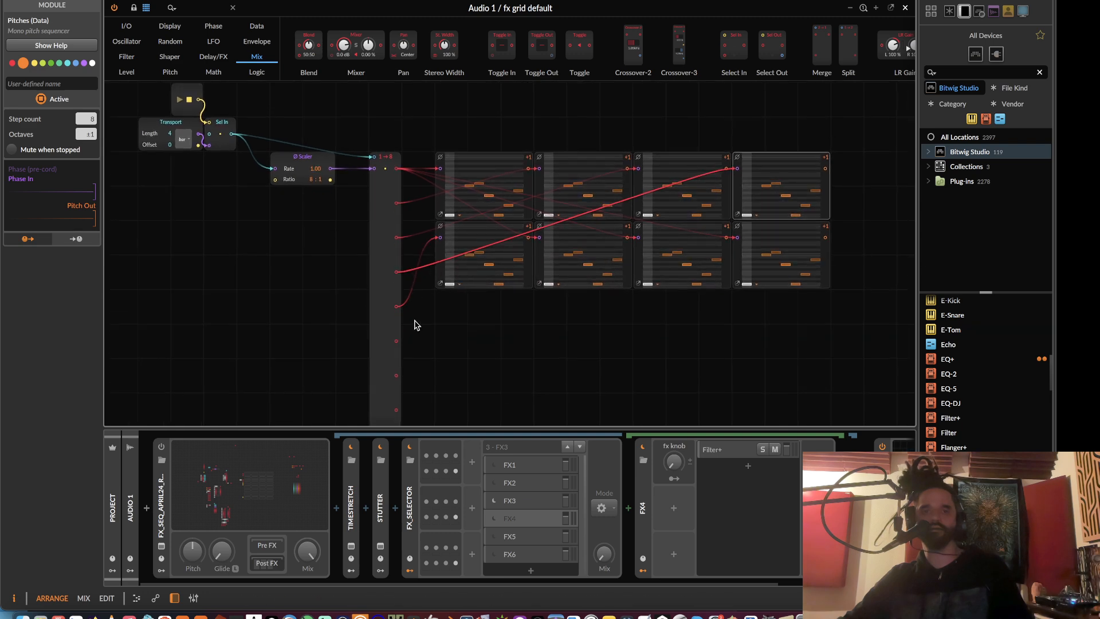
click(393, 347)
drag(537, 272, 539, 237)
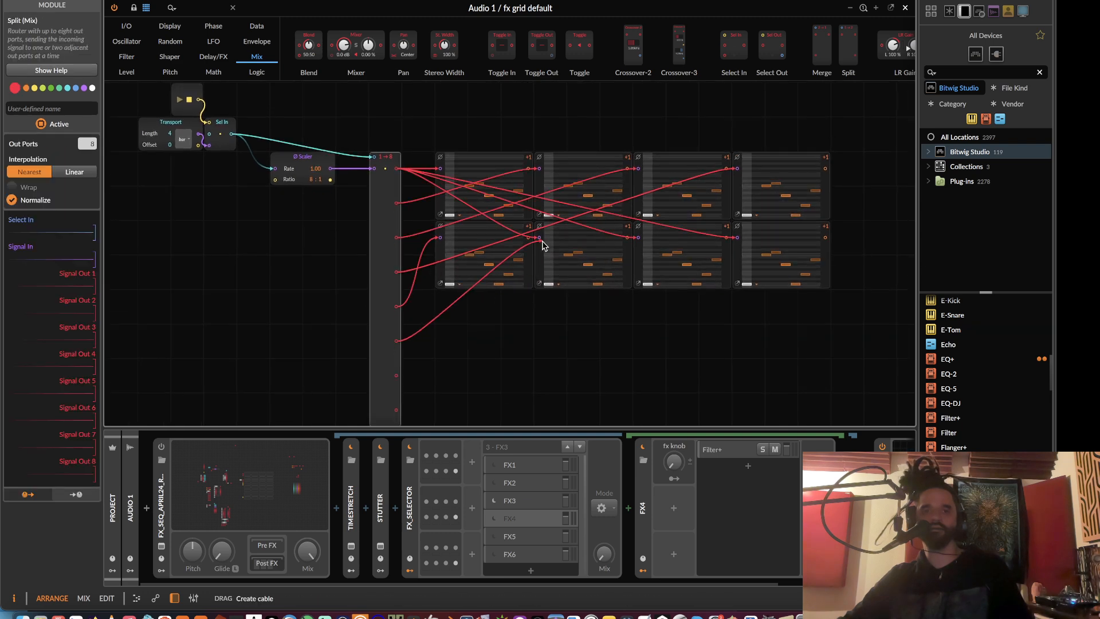
drag(638, 239, 396, 376)
drag(396, 382, 732, 205)
scroll(393, 383, down, 2)
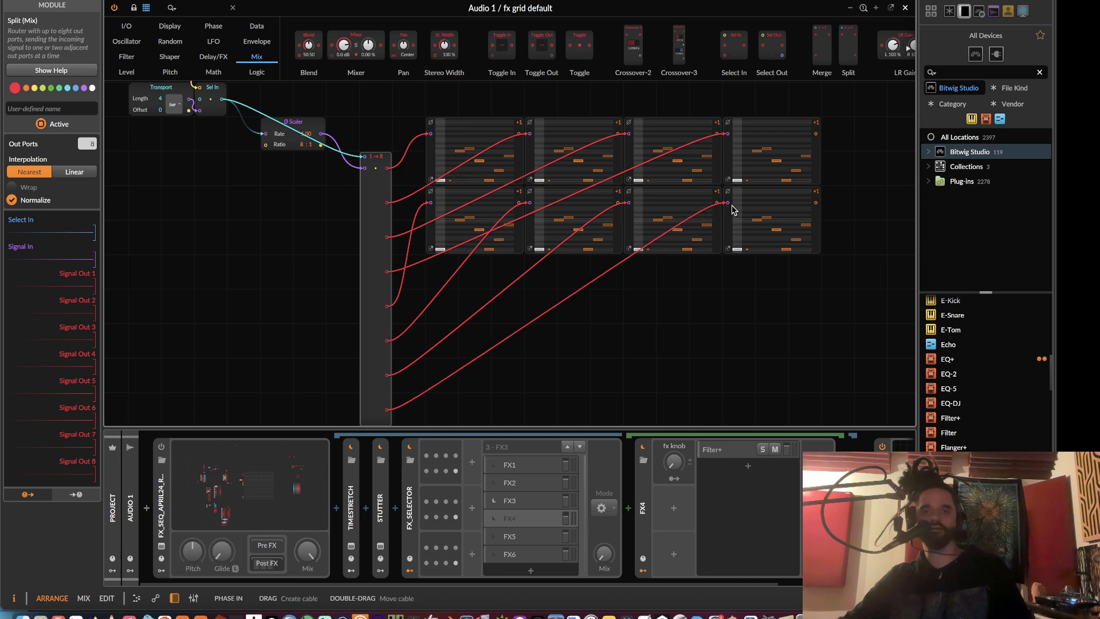
drag(375, 251, 377, 194)
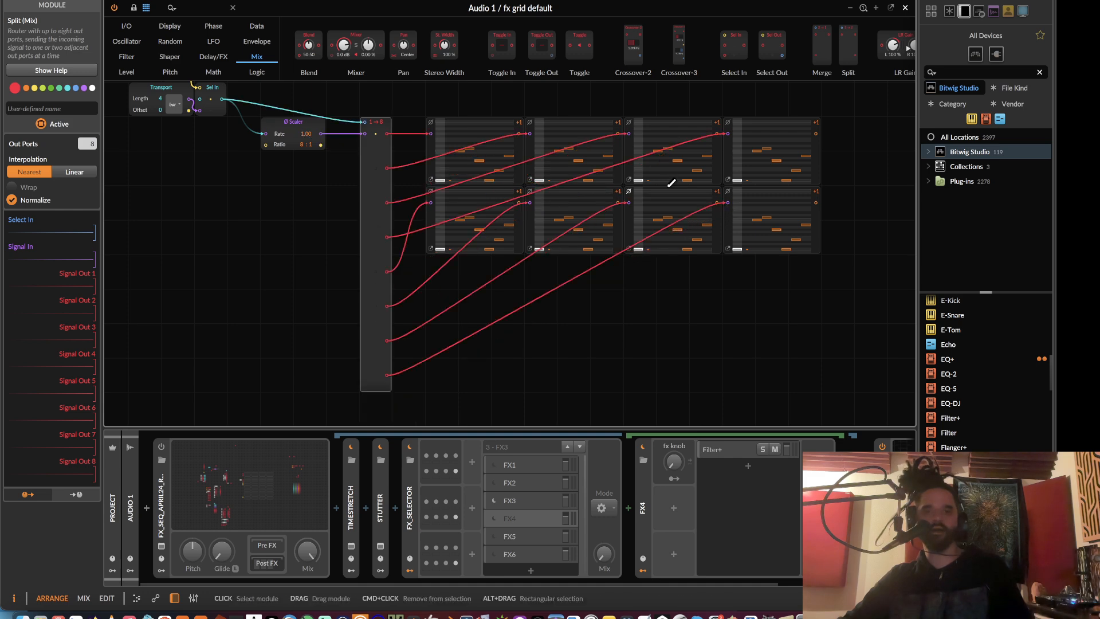
- Add a Merge with 8 in ports and Nearest interpolation beyond the Pitches grid, selected by the Select In output
drag(707, 203, 594, 253)
drag(821, 49, 759, 175)
click(36, 171)
drag(88, 144, 88, 95)
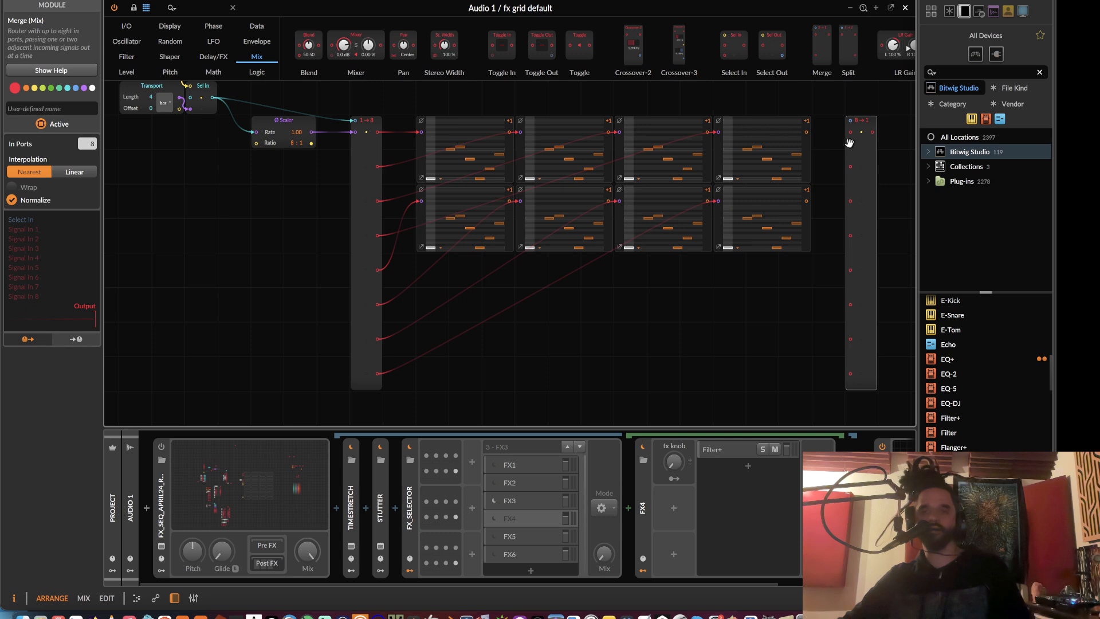
drag(852, 122, 213, 97)
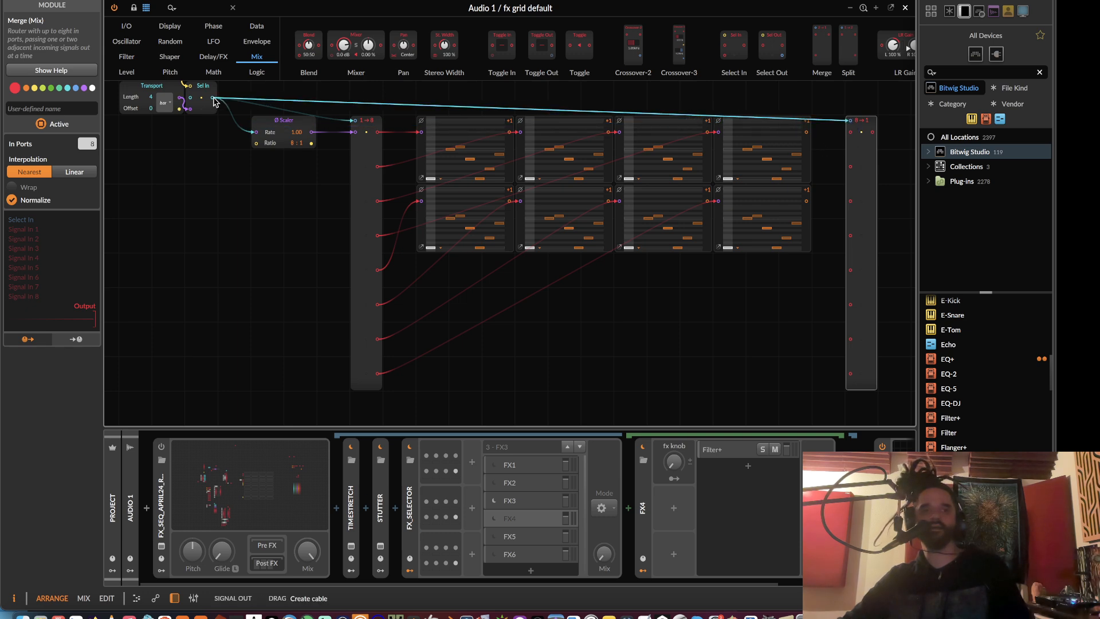
- Connect the pitch outputs of the eight Pitches modules to Merge inputs 1 to 8, in order
drag(850, 132, 509, 133)
drag(858, 165, 598, 133)
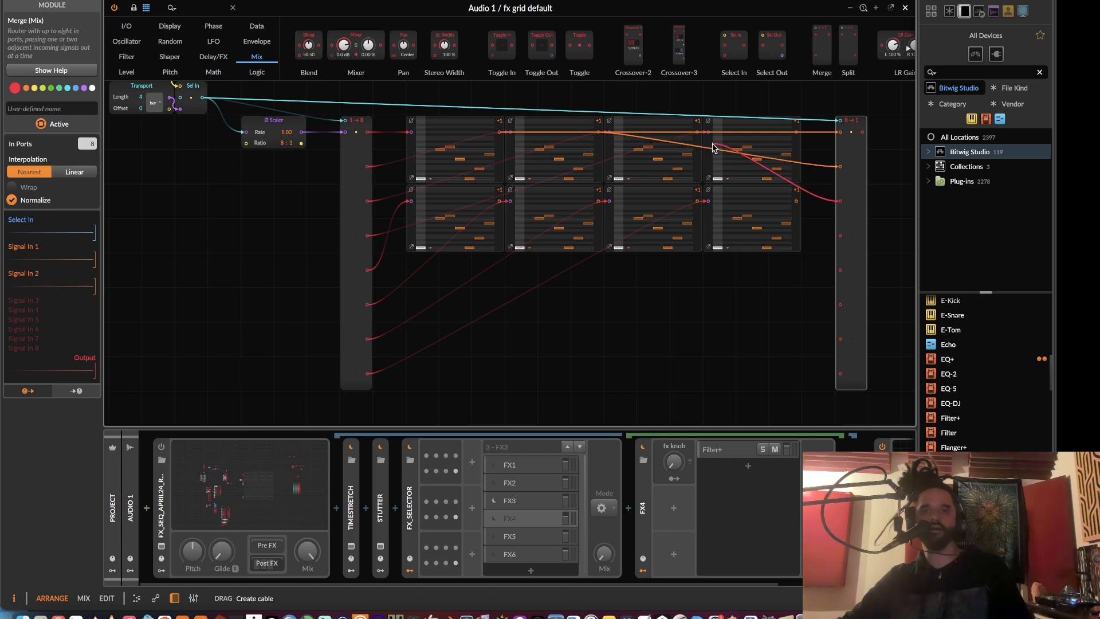
drag(712, 145, 698, 133)
drag(840, 236, 800, 133)
drag(839, 269, 501, 208)
drag(840, 305, 600, 204)
drag(841, 339, 697, 201)
drag(846, 375, 706, 295)
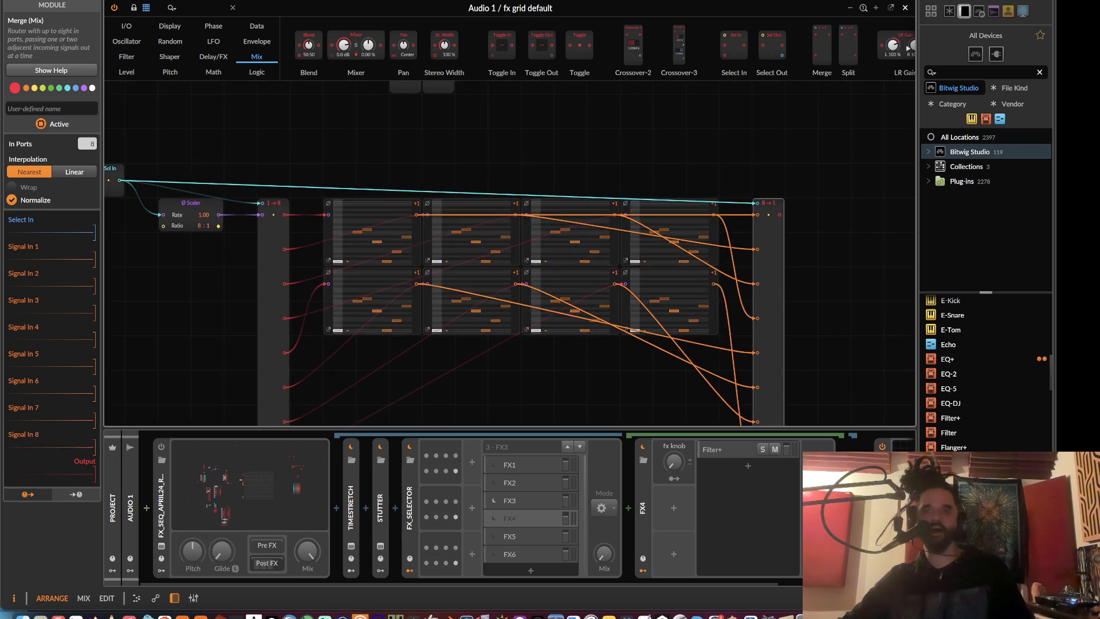
- Reduce the FX Grid editor window and play the arrangement from bars 2 and 3 to watch how the Pitches modules step
click(892, 8)
drag(594, 81, 542, 225)
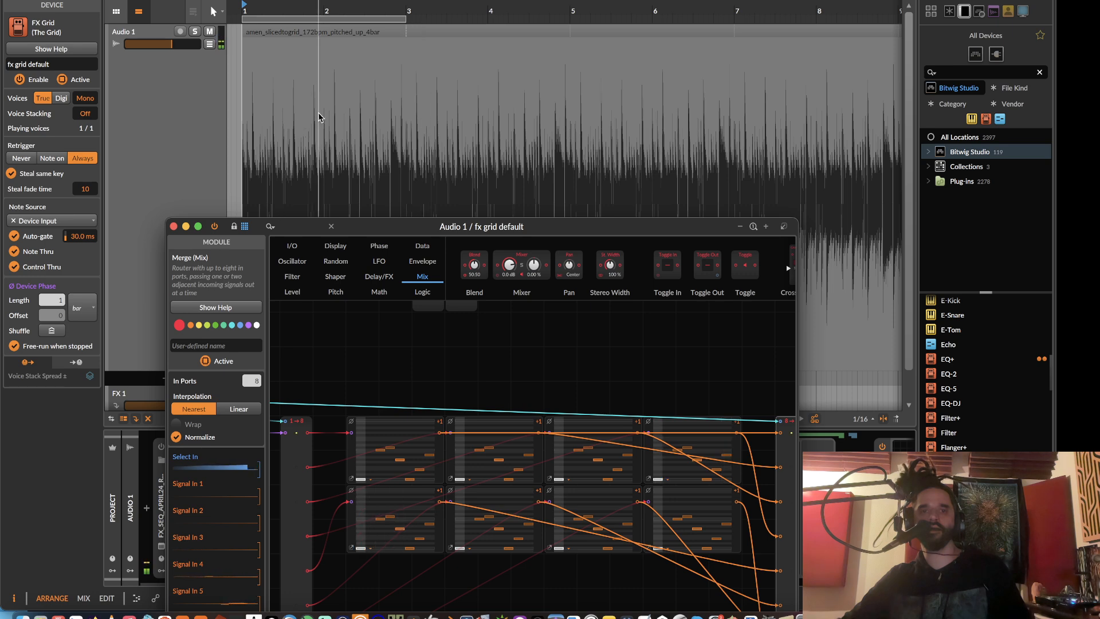
click(285, 112)
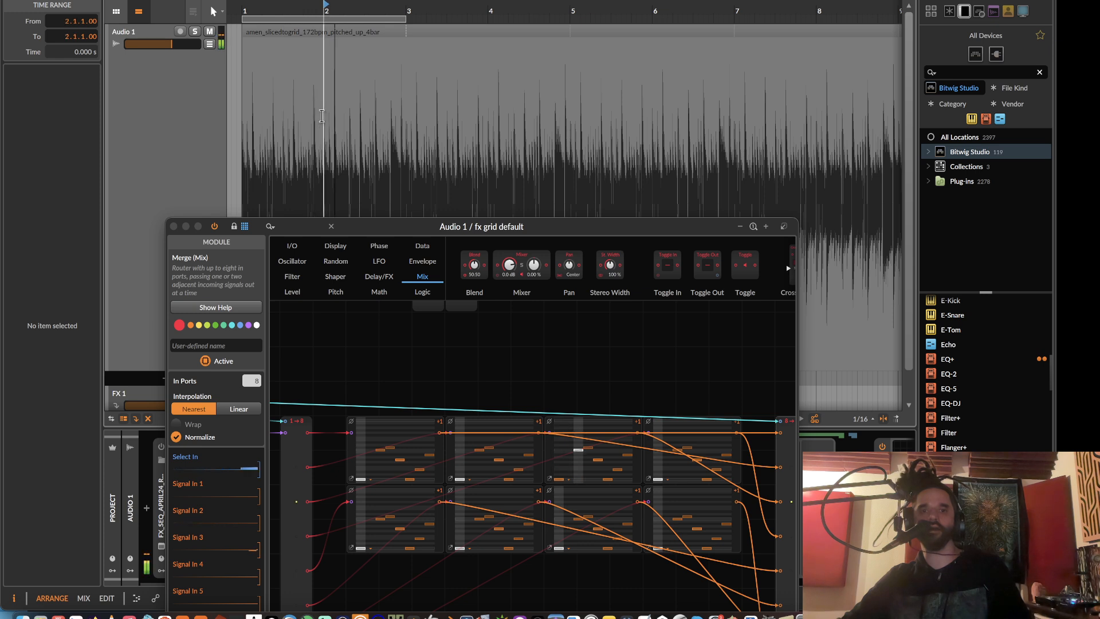
click(406, 113)
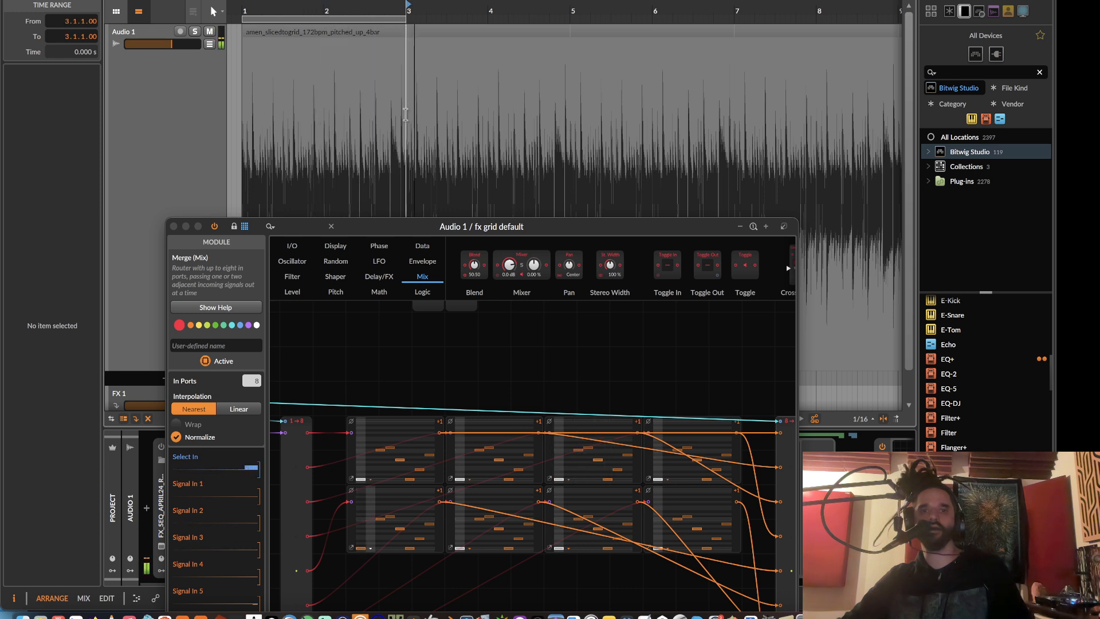
- Examine the whole patch from the transport chain through the Split and Pitches modules to the Merge
drag(508, 224, 531, 138)
click(545, 281)
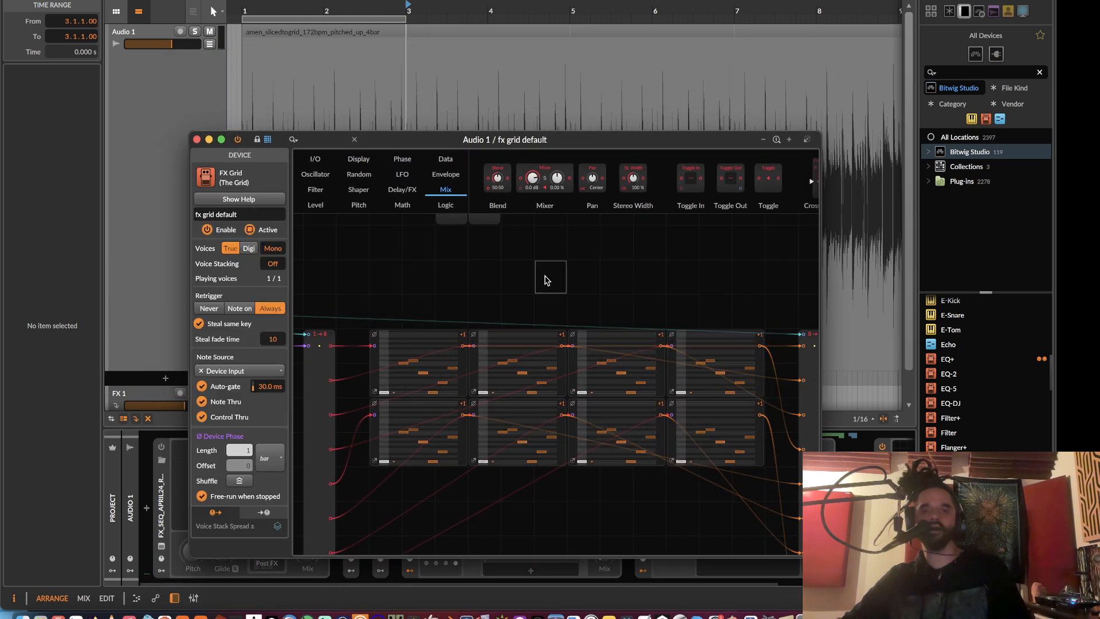
key(super+minus)
scroll(544, 286, down, 3)
scroll(544, 286, left, 2)
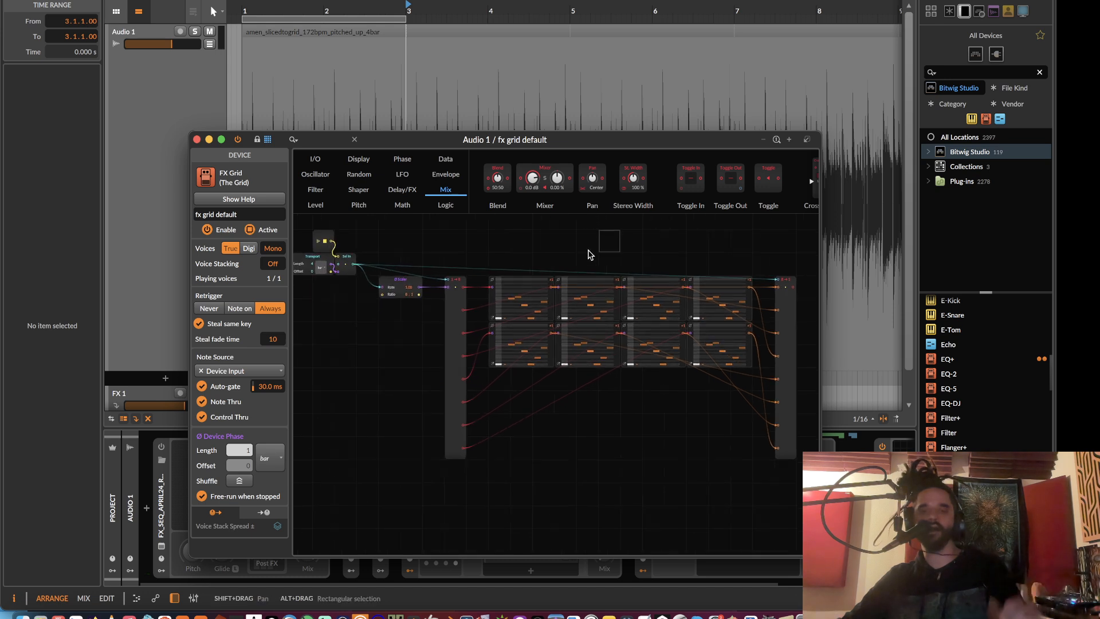
drag(571, 321, 489, 439)
key(super+plus)
scroll(469, 268, down, 4)
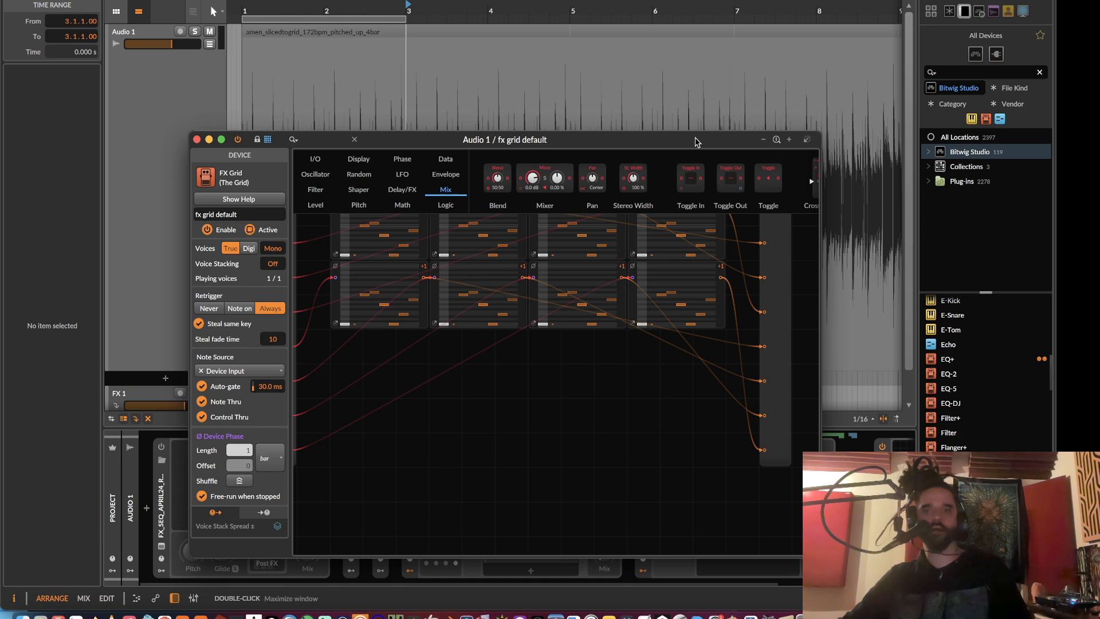
- Maximize the FX Grid editor again and collapse the FX_SEQ device so the FX Grid default device shows in the chain
drag(696, 142, 547, 8)
click(657, 7)
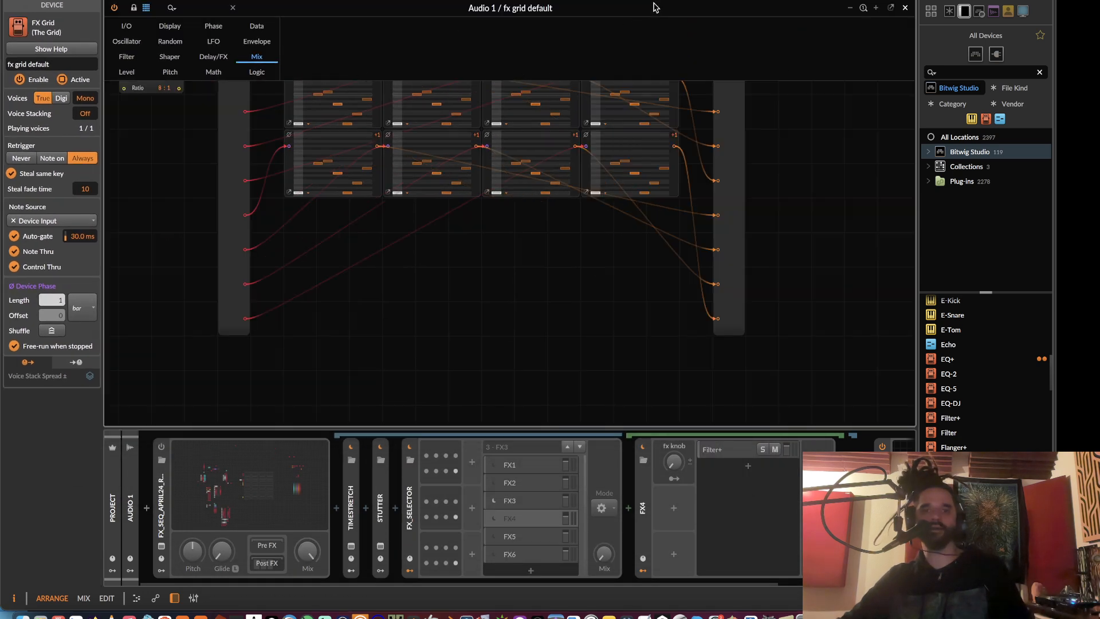
double_click(164, 480)
click(190, 490)
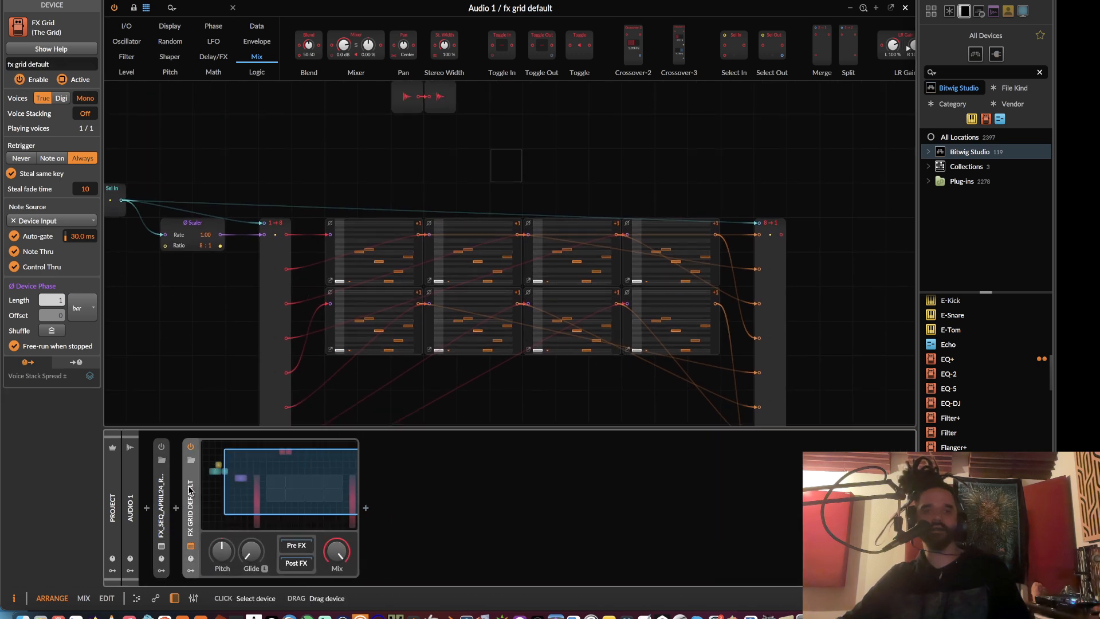
double_click(190, 490)
double_click(194, 494)
drag(404, 275, 421, 203)
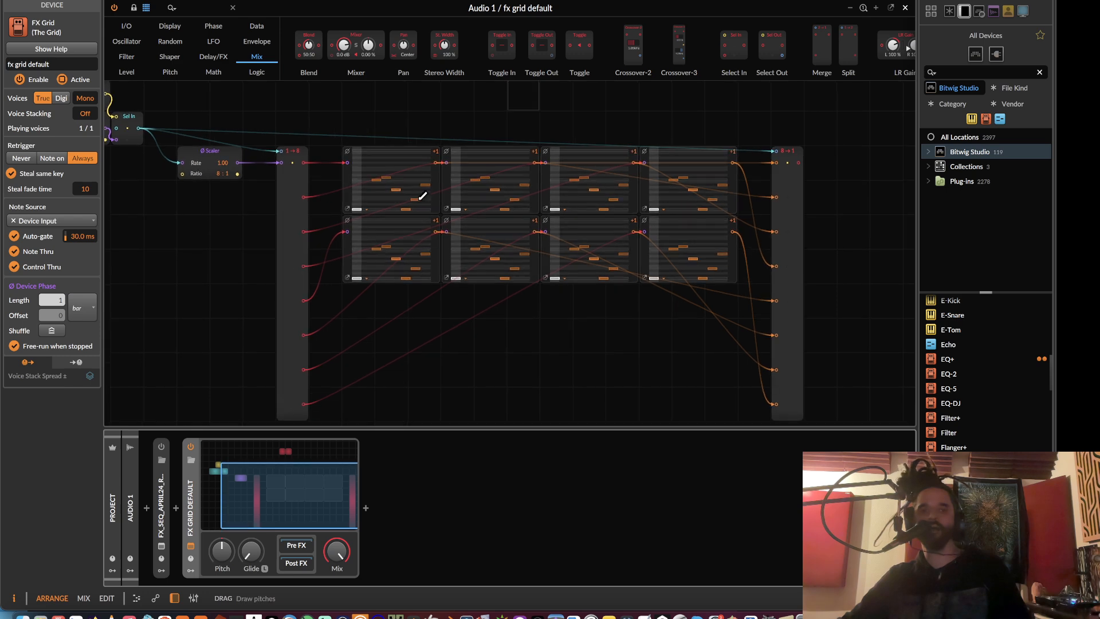
- Place a Value Readout below the Pitches modules, fed from the Merge output
click(169, 26)
drag(693, 39, 476, 363)
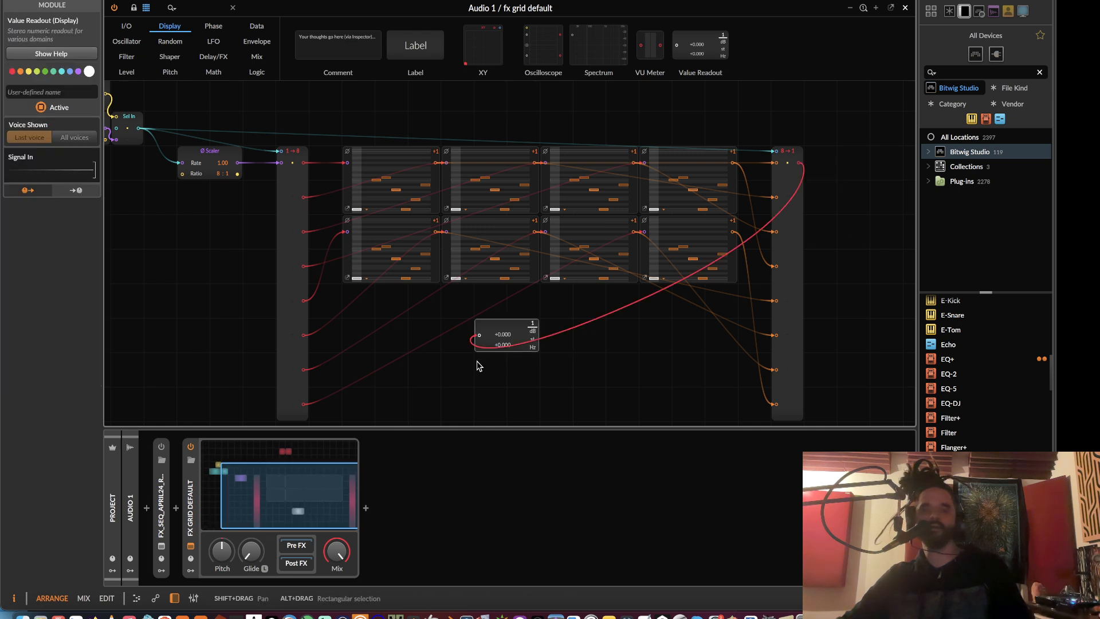
- Draw the first two steps of the first Pitches module at the top of its pitch range
scroll(482, 362, up, 2)
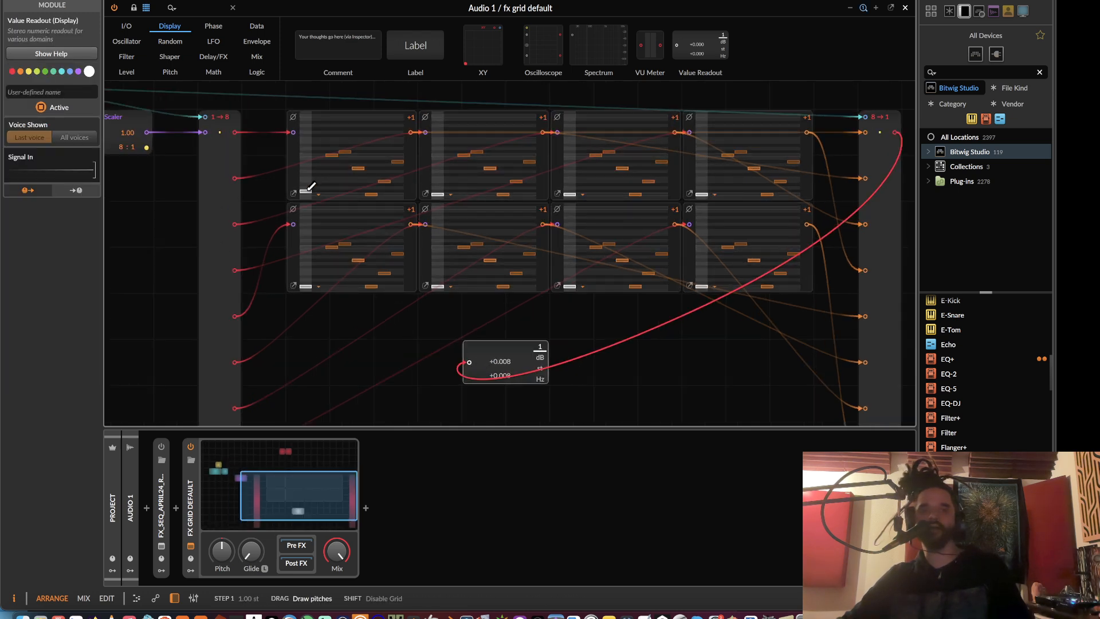
drag(304, 189, 309, 152)
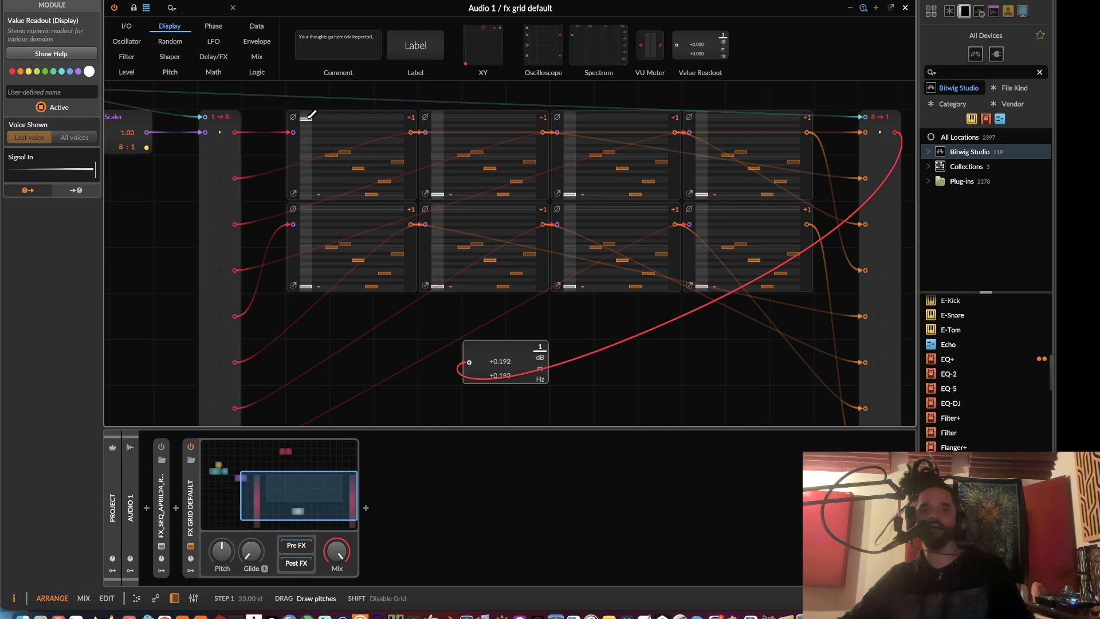
mouse_move(313, 137)
mouse_down()
mouse_move(316, 184)
mouse_move(315, 131)
mouse_up()
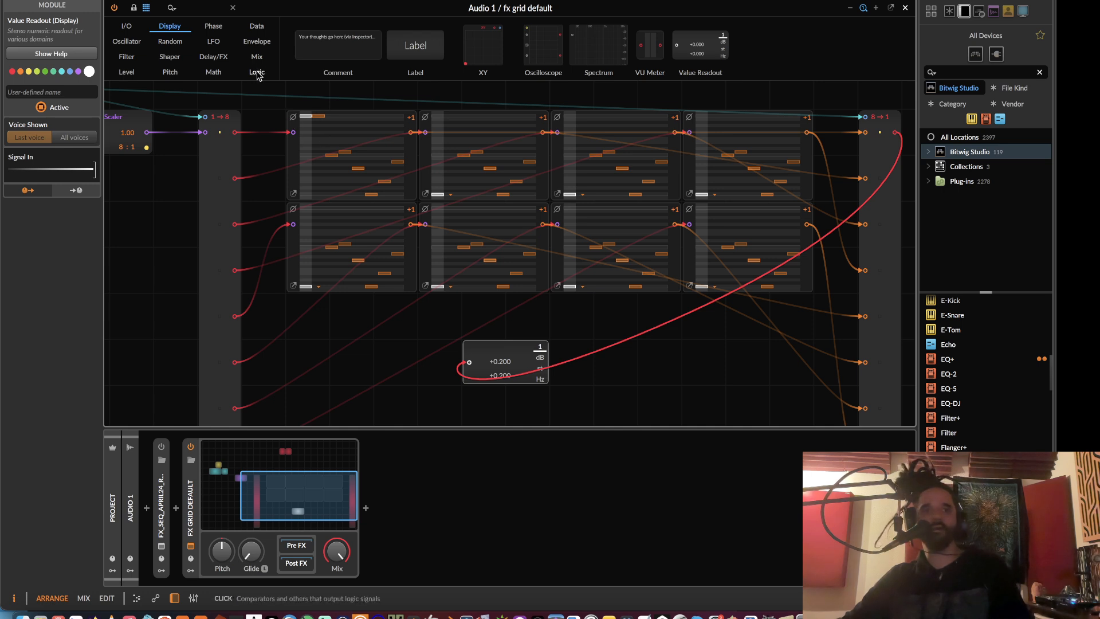
- Insert a Multiply module between the Merge output and the Value Readout
click(214, 72)
drag(499, 46, 470, 363)
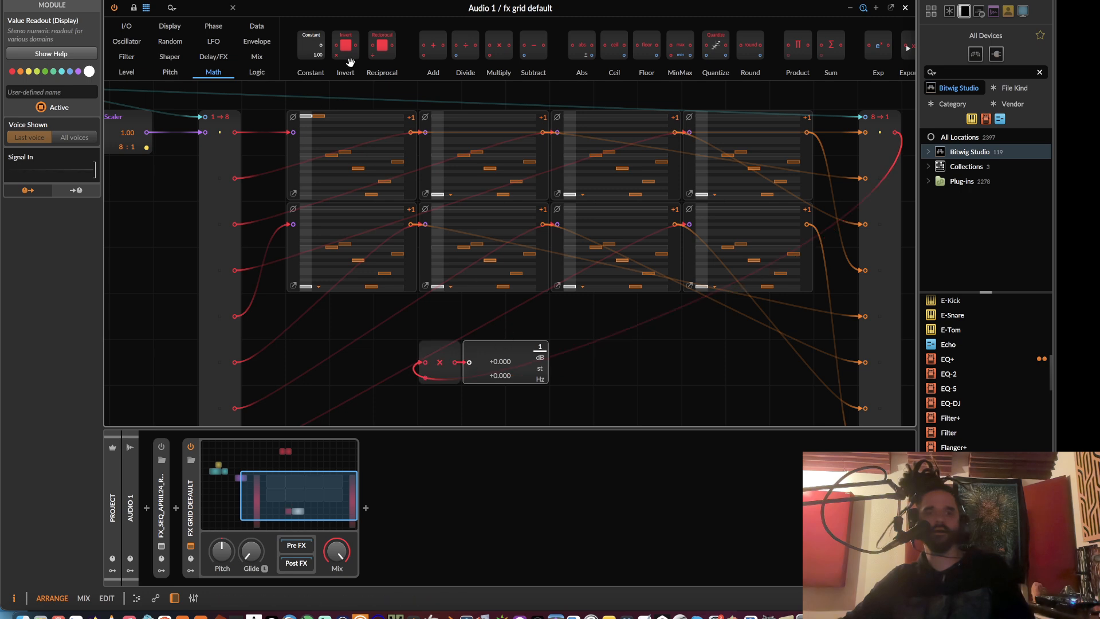
- Feed the Multiply module's second input from a new Constant of 5.00, and lower the first pitch sequencer's first step to its lowest pitch
drag(312, 47, 425, 378)
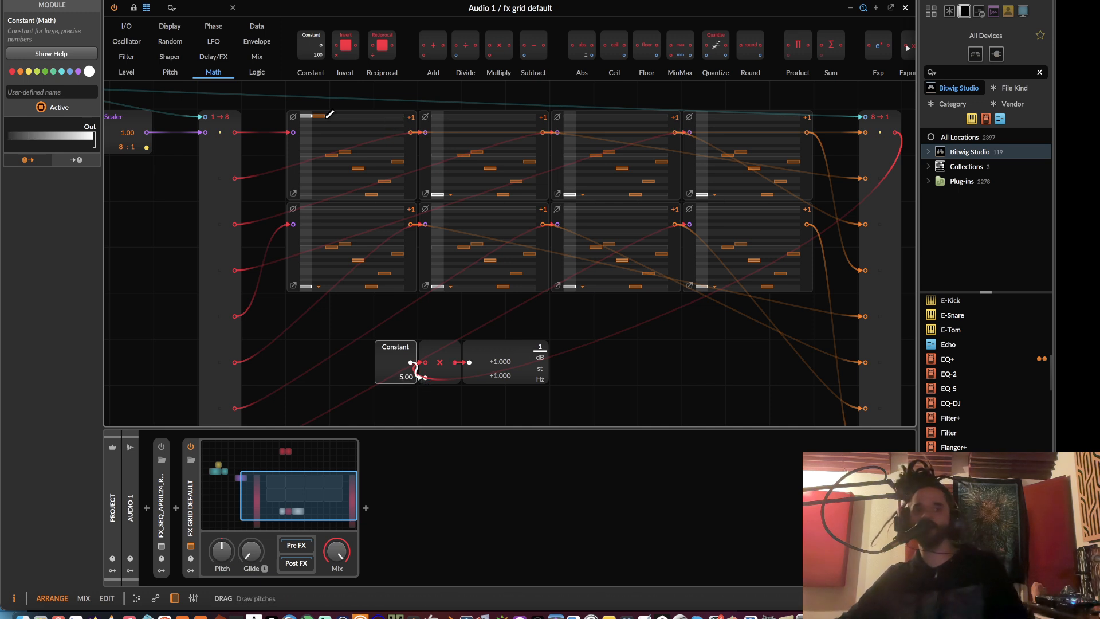
mouse_move(307, 116)
mouse_down()
mouse_move(305, 191)
mouse_move(308, 160)
mouse_up()
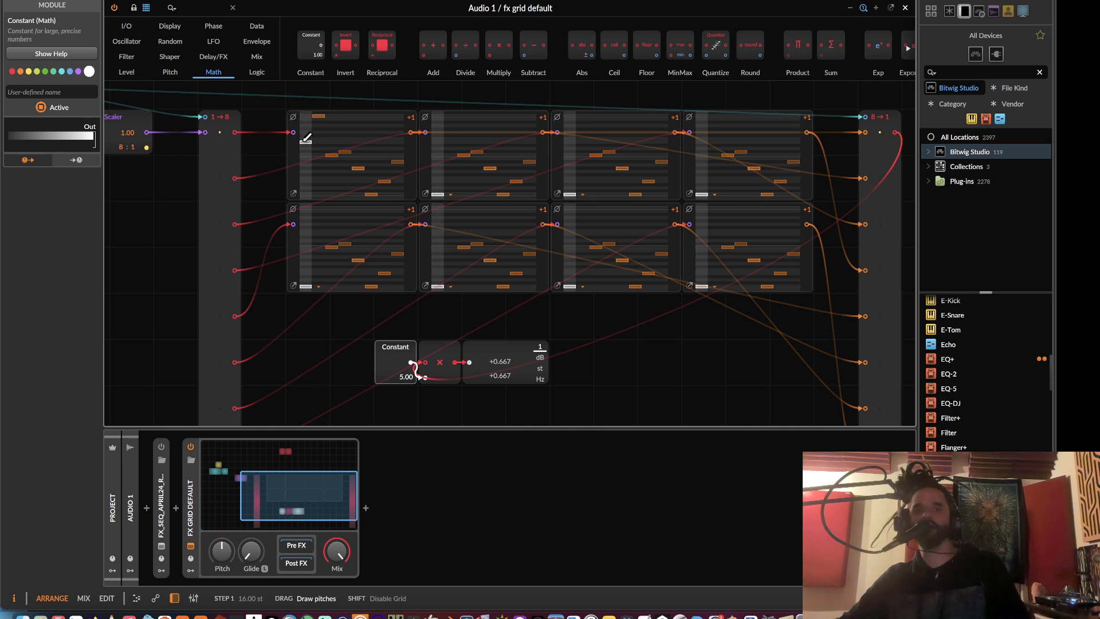
drag(305, 152, 310, 190)
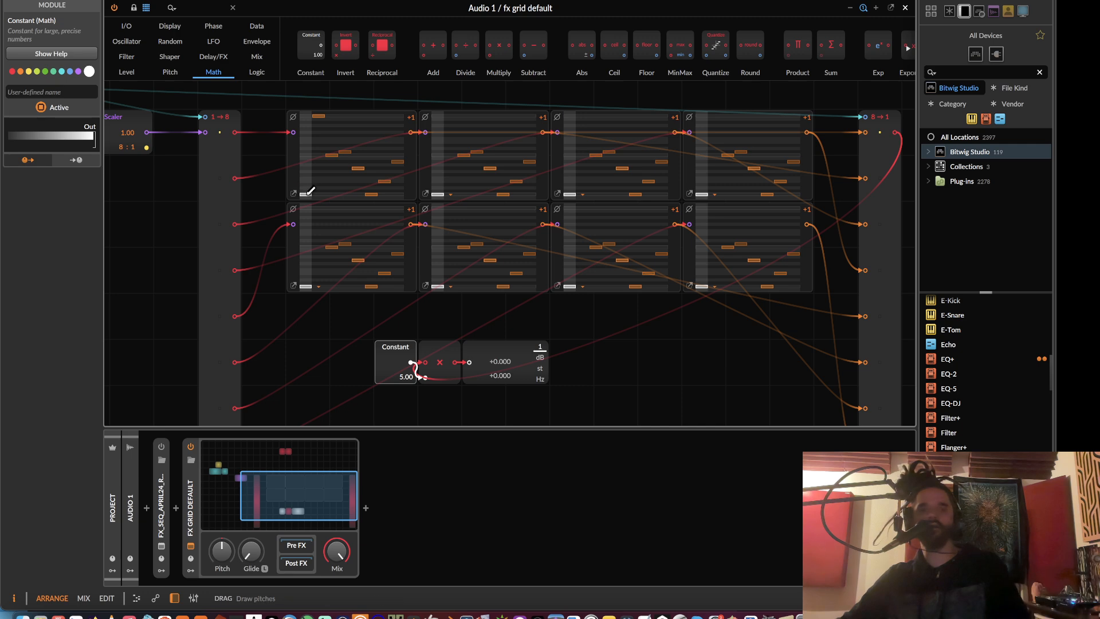
drag(520, 352, 609, 352)
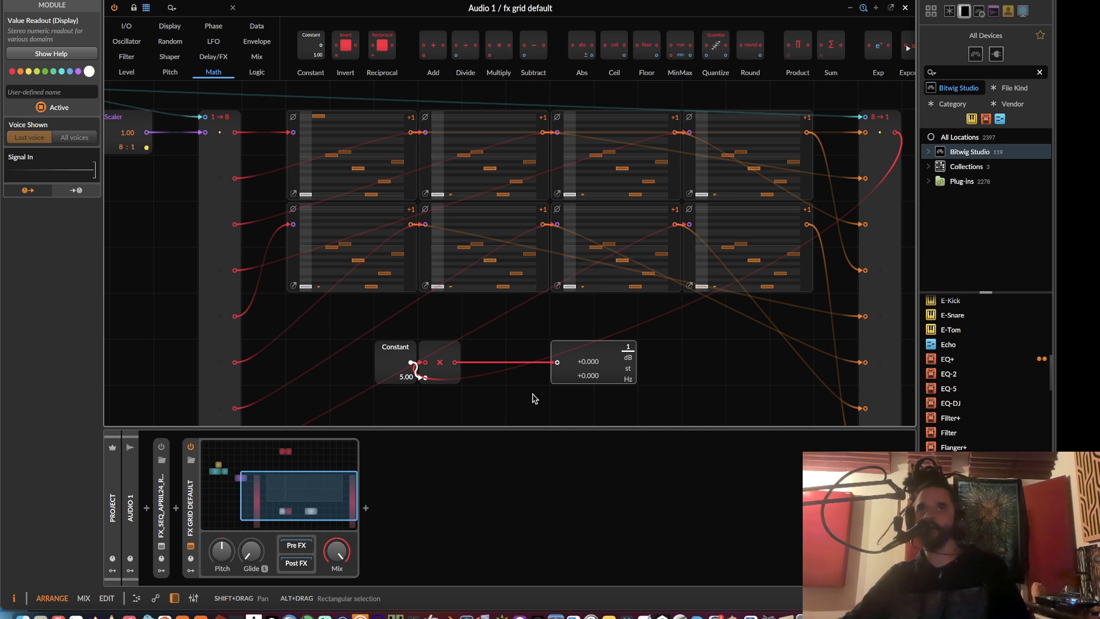
- Insert a ParSeq-8 modulator on the fx grid device
click(191, 571)
click(209, 461)
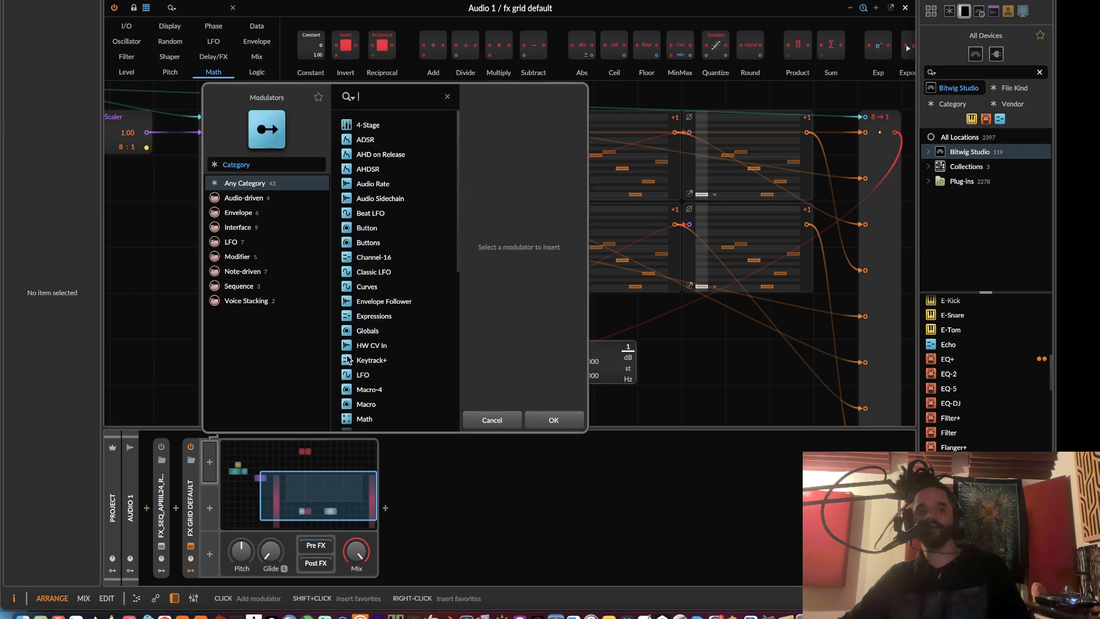
scroll(366, 365, down, 5)
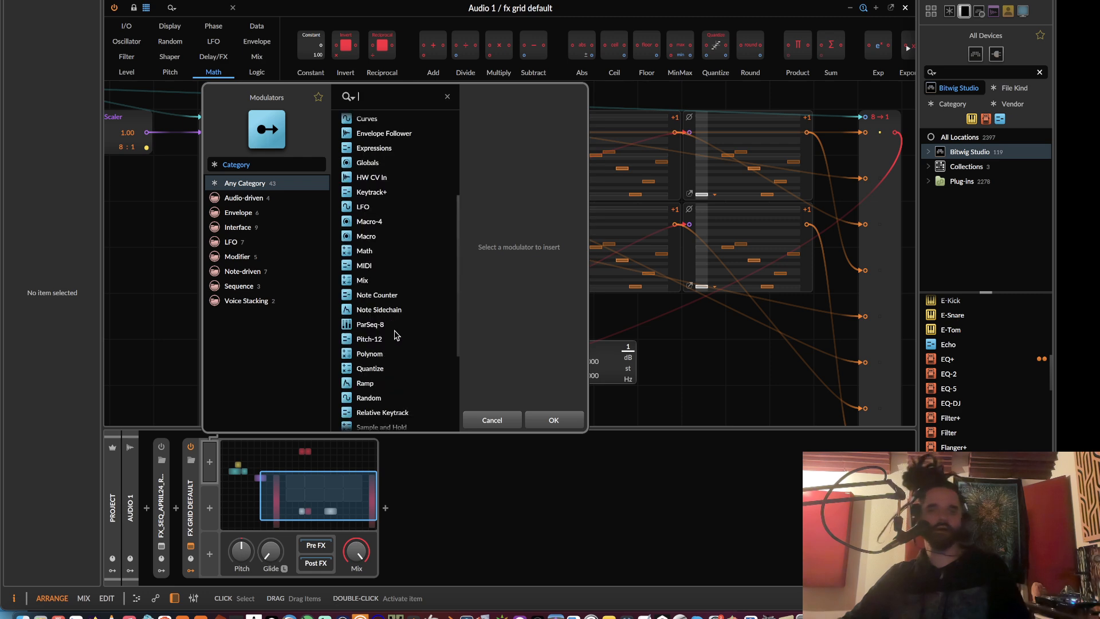
click(383, 324)
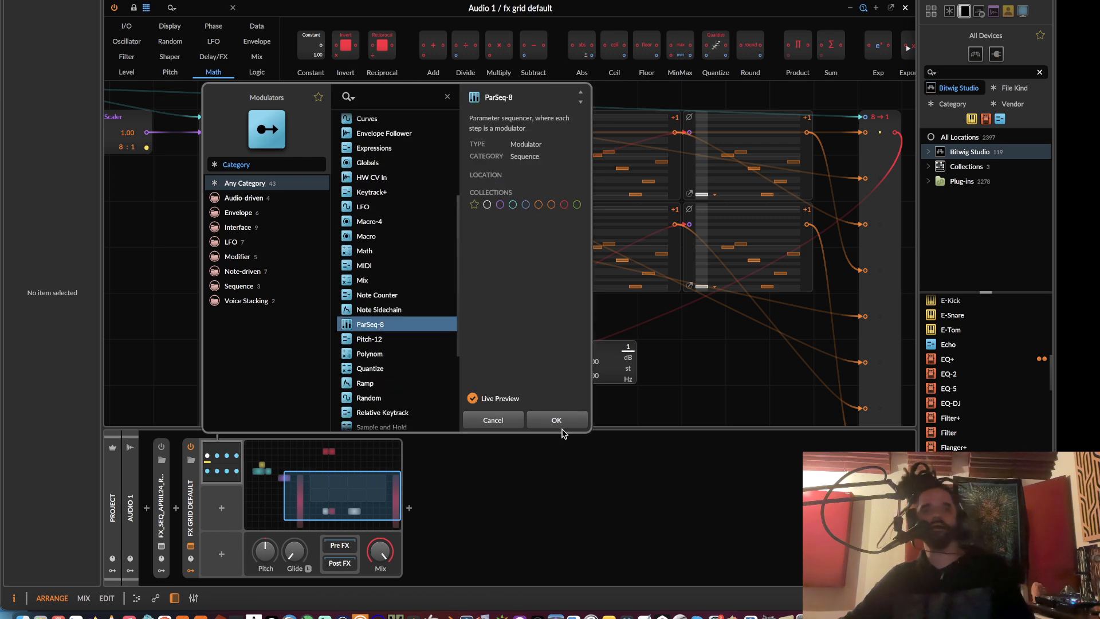
click(562, 428)
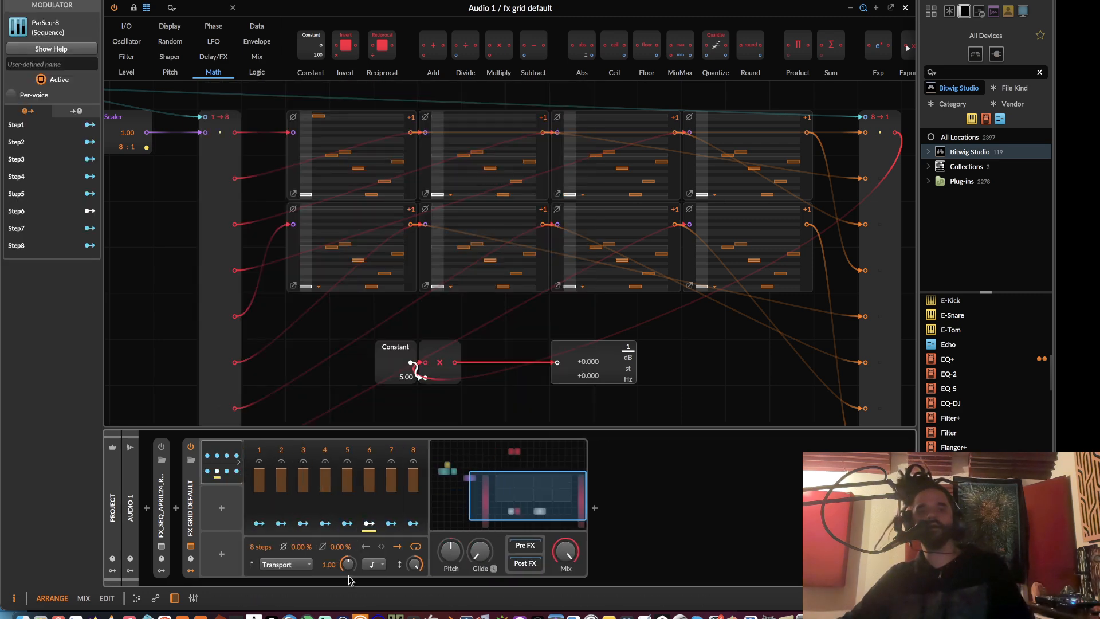
- Switch the ParSeq-8's timebase from the note value to the mode without a rate, and lower its Global Amount to about zero
click(373, 565)
click(380, 560)
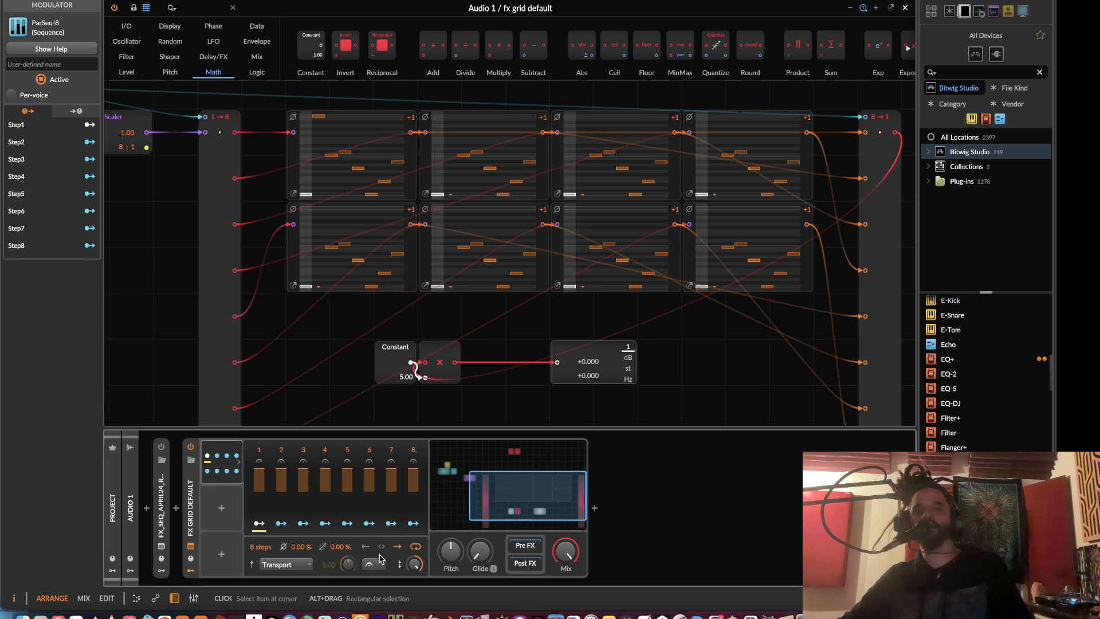
drag(414, 565, 414, 575)
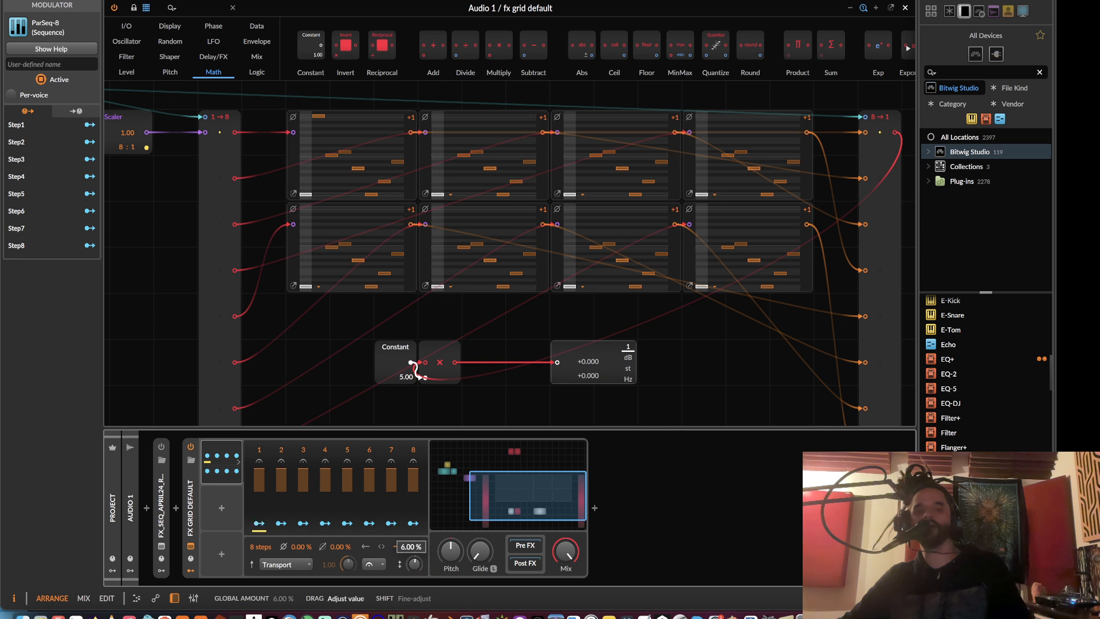
drag(414, 564, 414, 568)
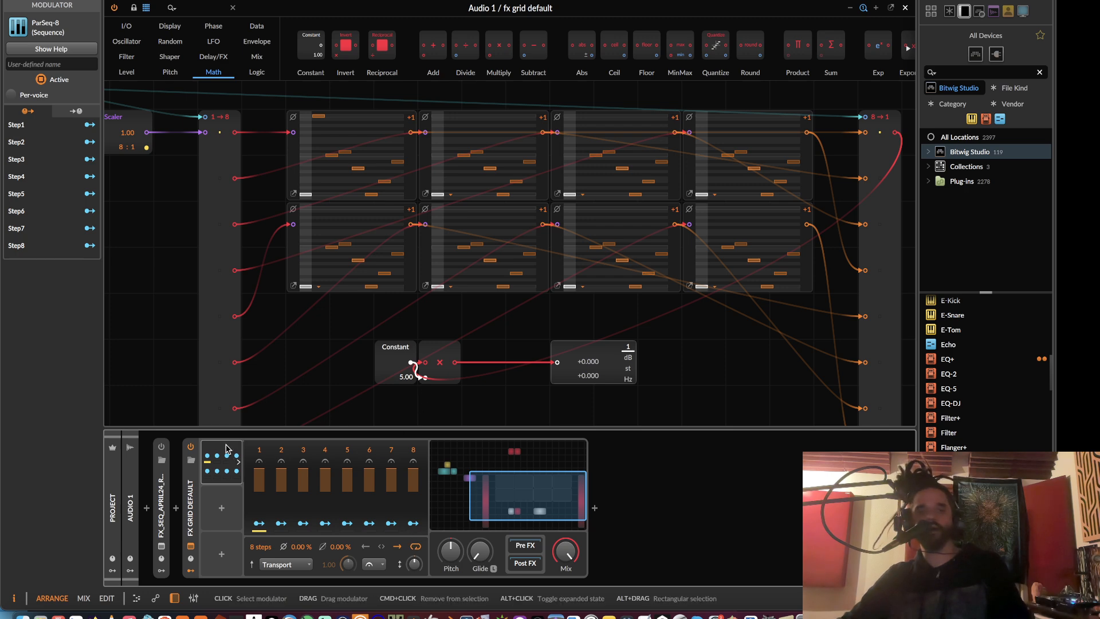
- Duplicate the ParSeq-8 modulator twice, and collapse one of the expanded sequencer panels
key(super+d)
key(super+d)
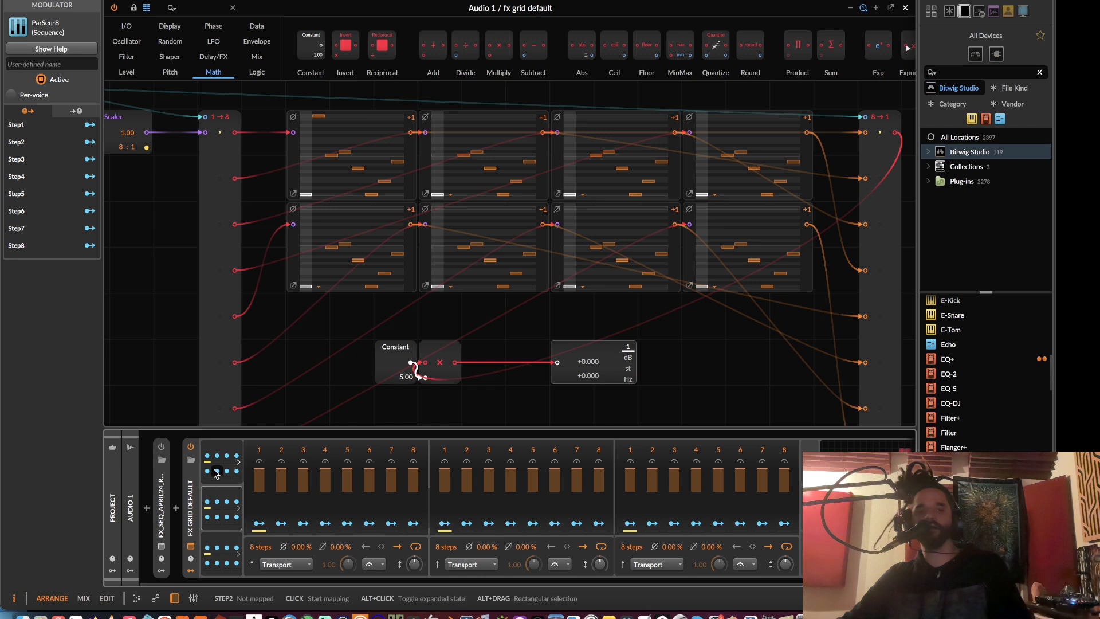
double_click(217, 449)
- Shift the Value Readout, Multiply and Constant modules to the right, keeping the Constant beside the Multiply
drag(507, 351, 446, 296)
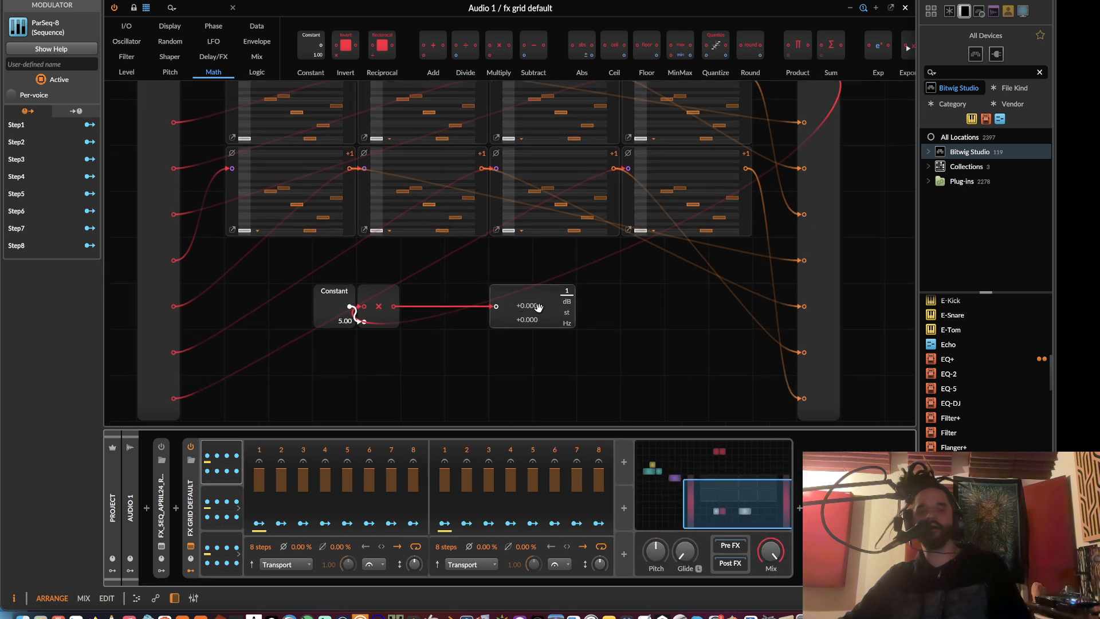
drag(527, 295, 608, 295)
drag(387, 295, 455, 297)
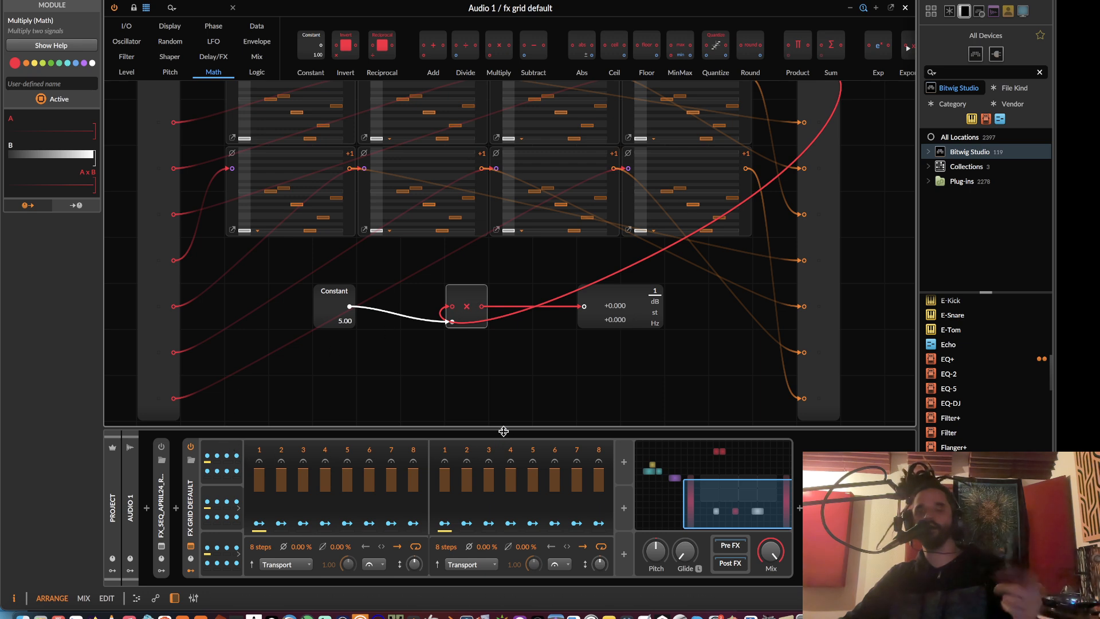
drag(325, 301, 413, 296)
click(645, 304)
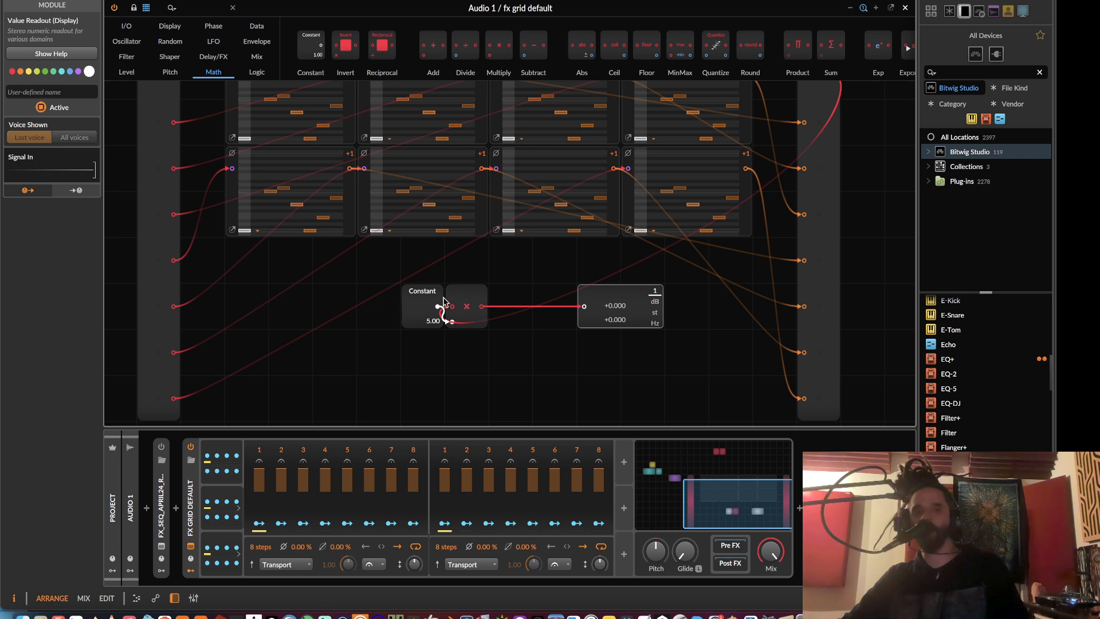
- Add a second Multiply fed by the first one's output, with a Constant of 3.00 on its other input
drag(500, 47, 481, 307)
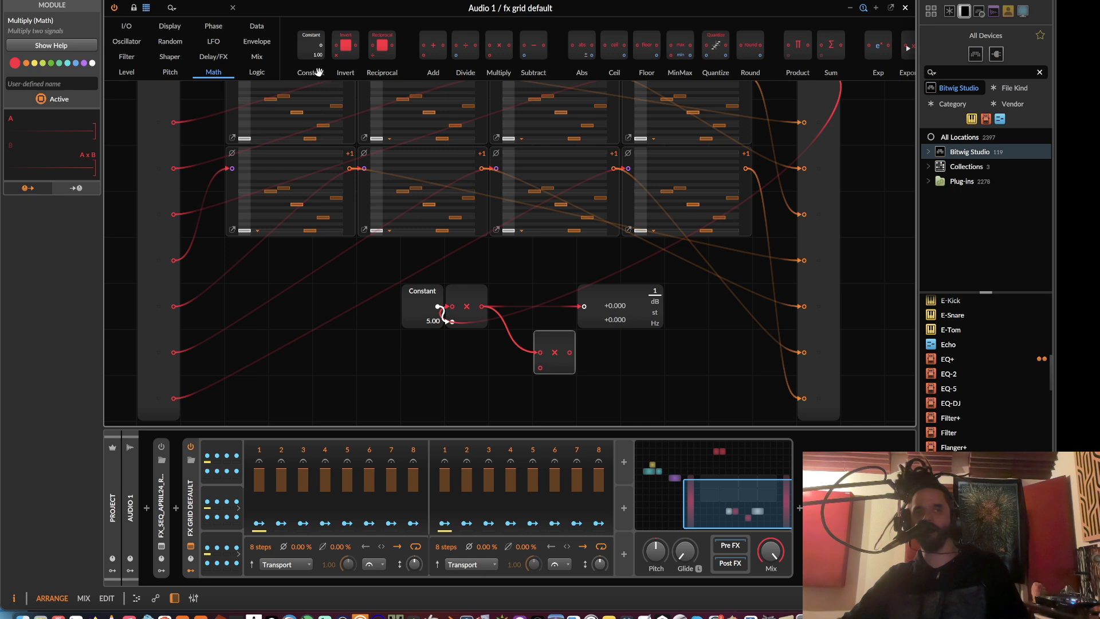
drag(312, 56, 478, 402)
drag(554, 350, 383, 317)
- Add a Modulator Out module beside the second Multiply and name it "p8 1"
click(138, 23)
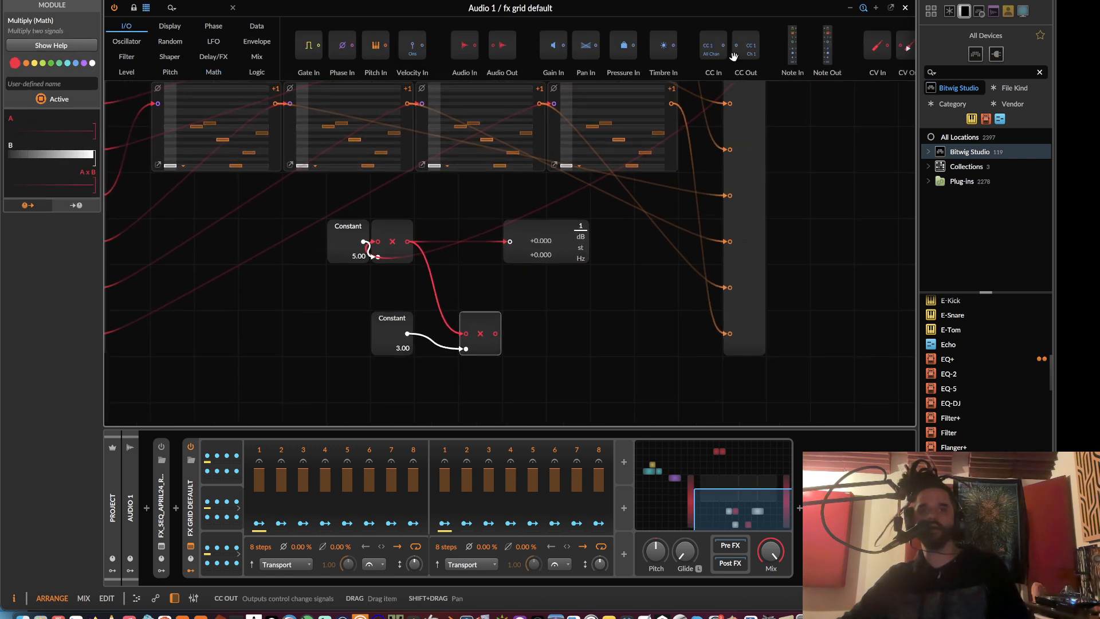
scroll(868, 47, down, 3)
drag(868, 47, 599, 343)
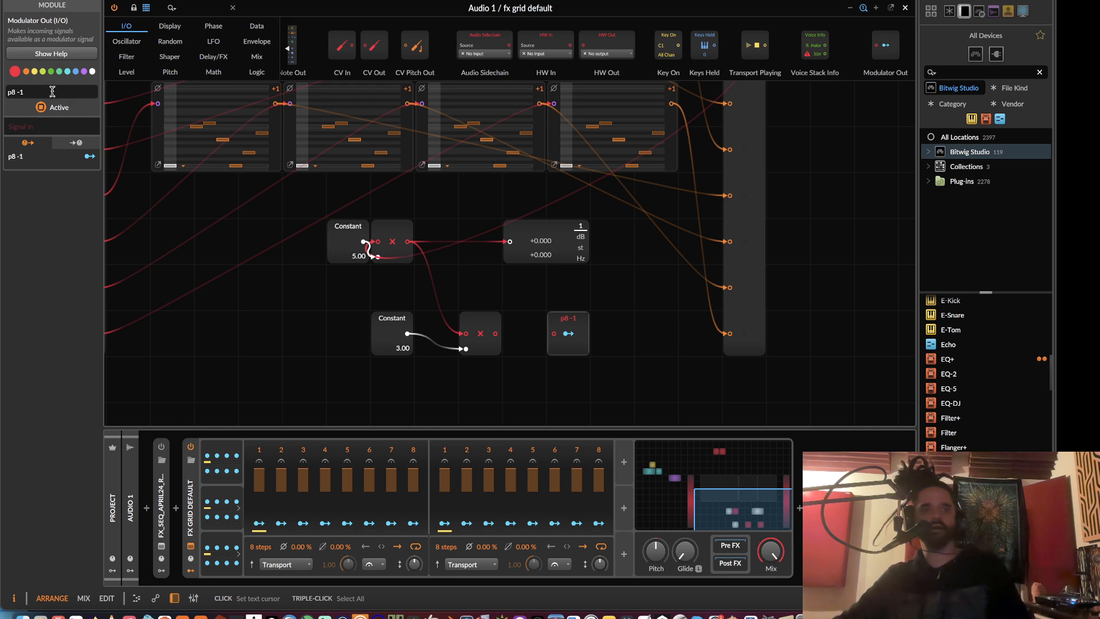
click(19, 92)
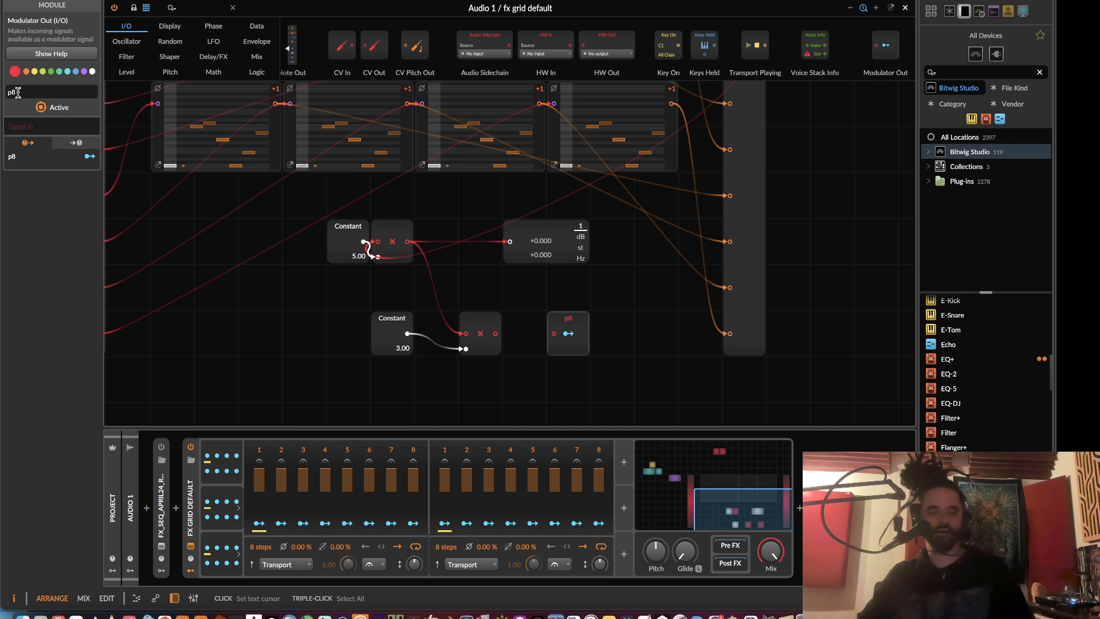
key(BackSpace)
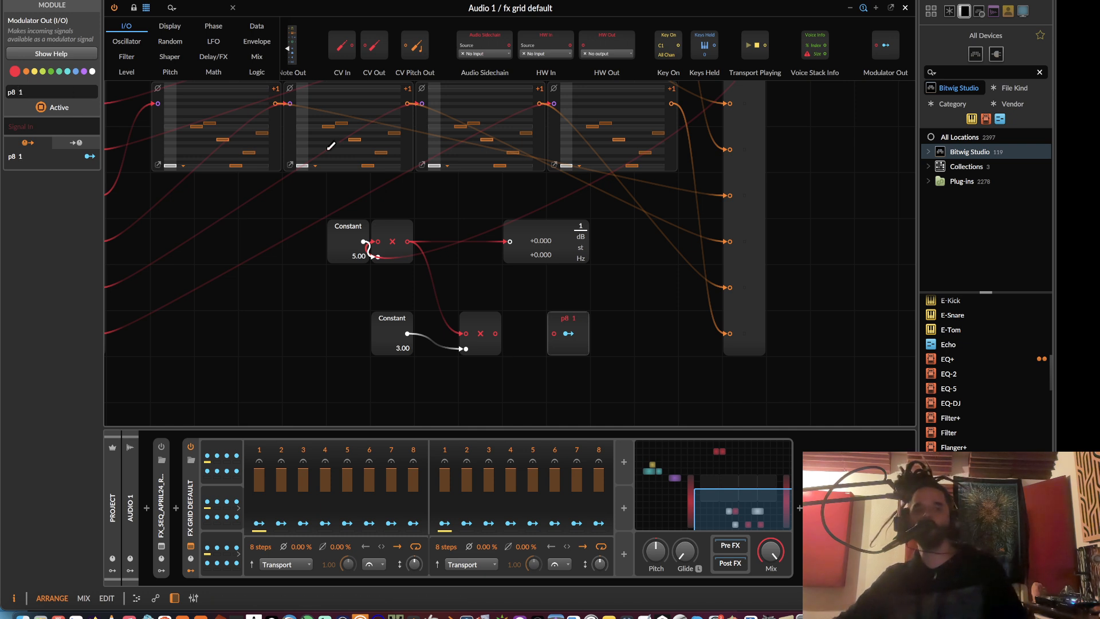
- Add two Bias modules set to -100 % below the second Multiply, chaining its output through the first Bias into the second
click(203, 5)
text(bi)
drag(183, 46, 480, 379)
scroll(480, 361, down, 1)
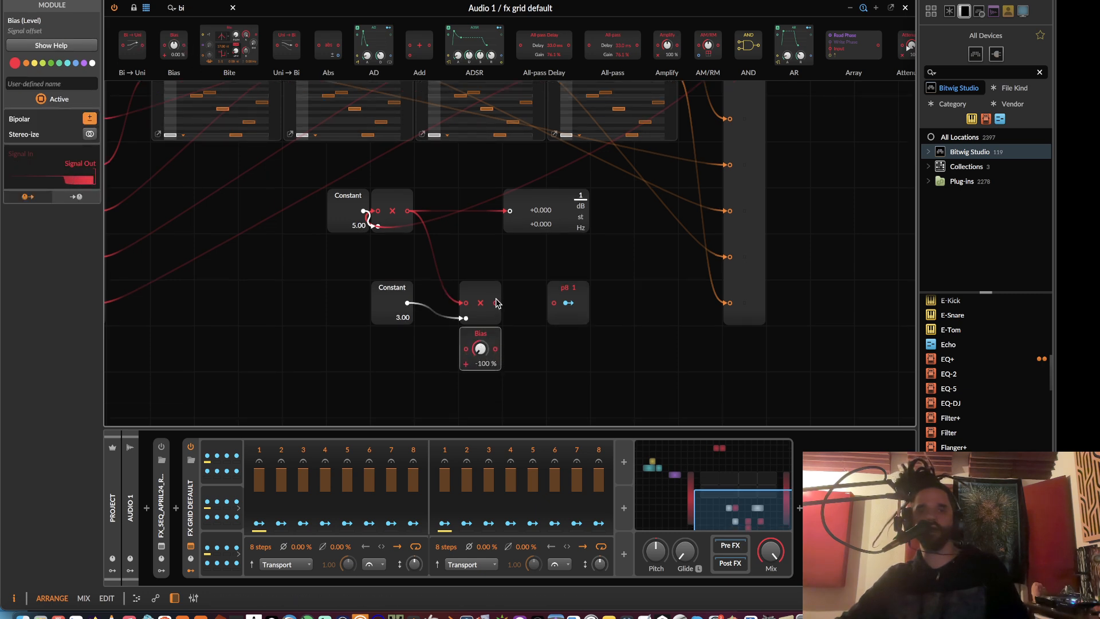
drag(495, 302, 471, 385)
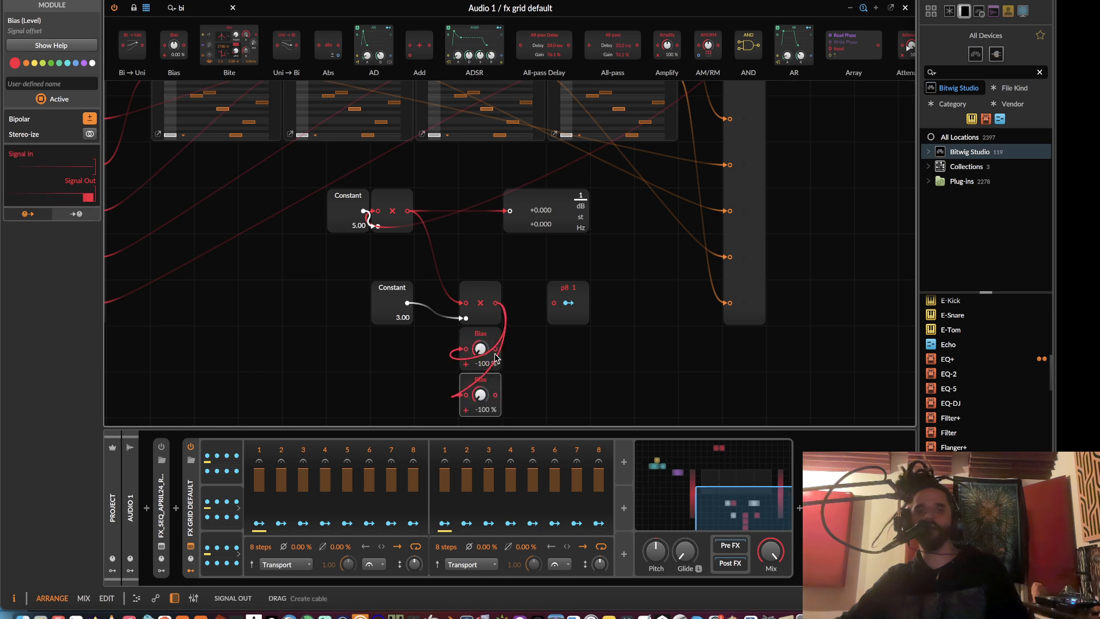
drag(495, 348, 465, 394)
- Create two copies of the p8 1 Modulator Out below it and rename them "p8 2" and "p8 3"
drag(570, 287, 561, 381)
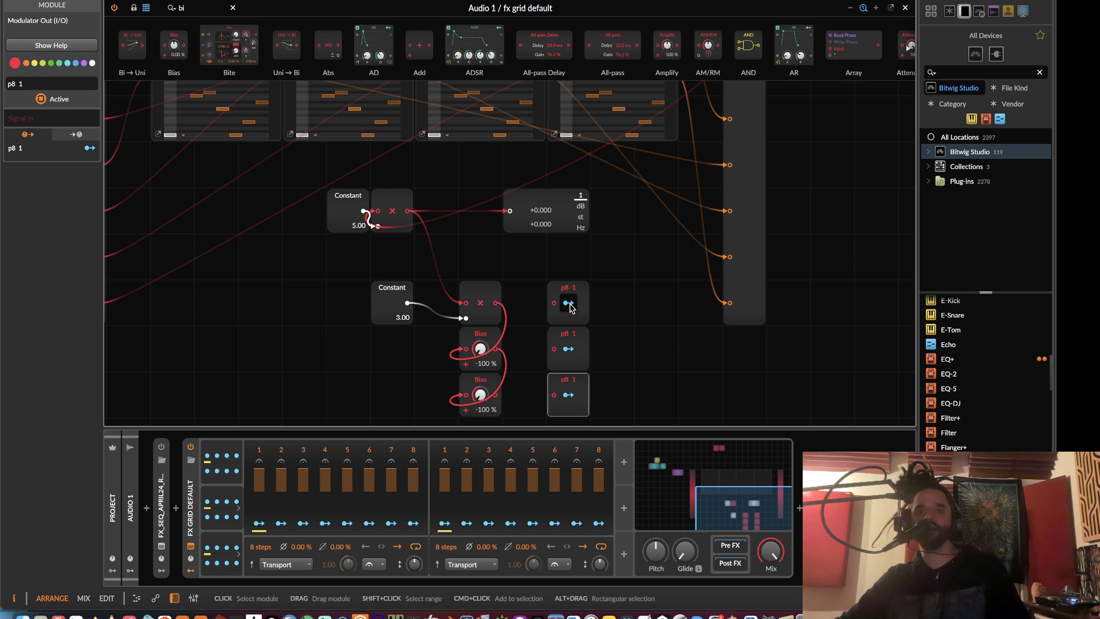
click(31, 86)
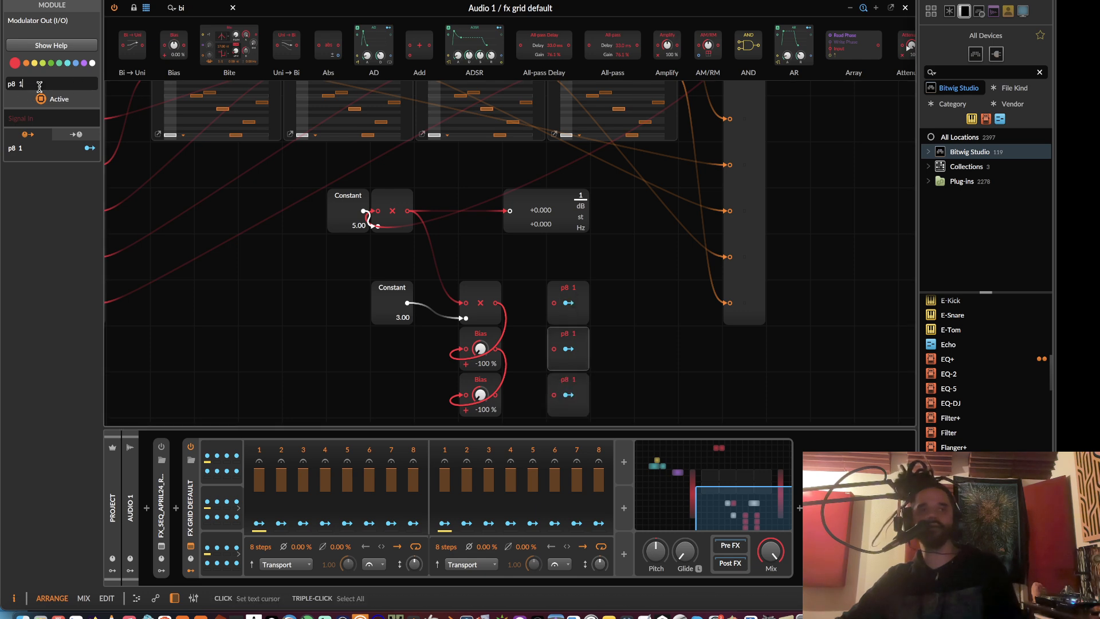
click(569, 390)
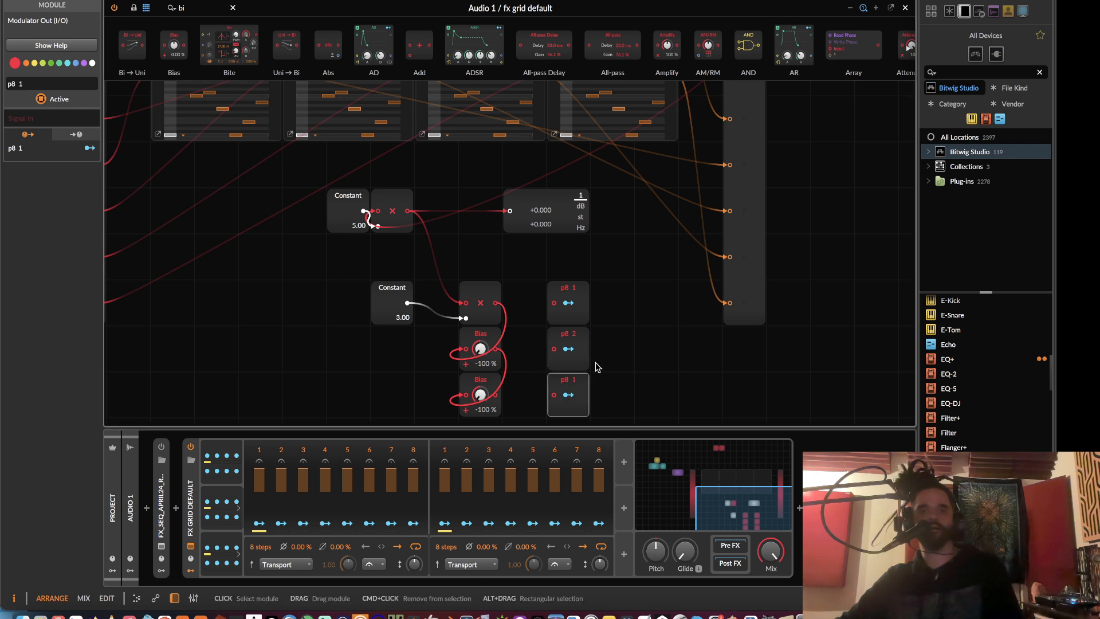
click(44, 87)
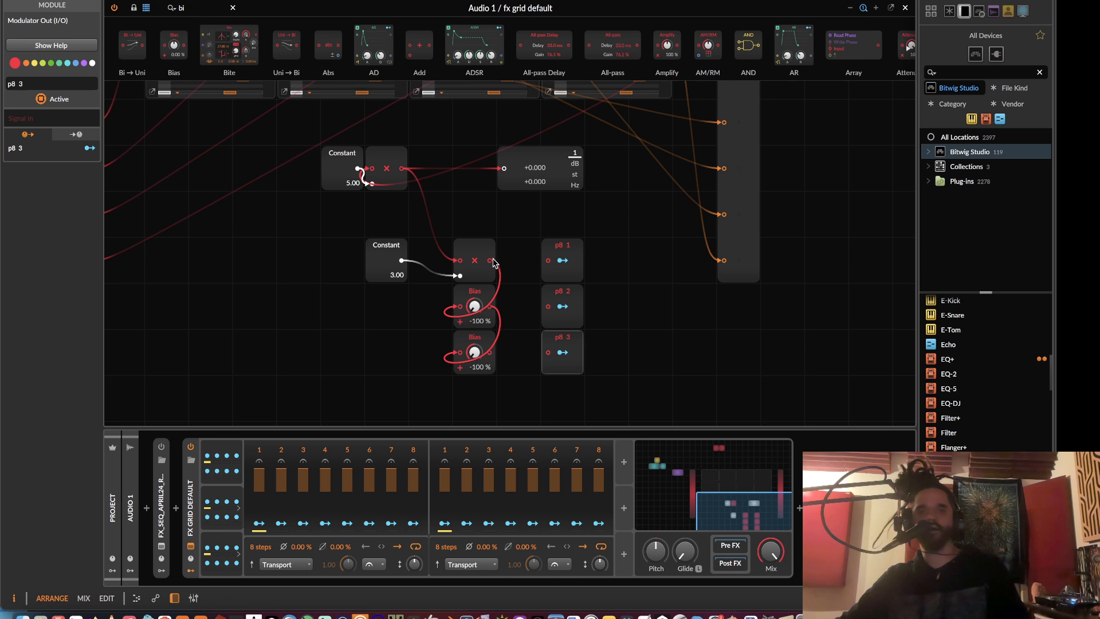
- Connect the second Multiply to p8 1, the first Bias to p8 2 and the second Bias to p8 3
drag(490, 260, 549, 261)
drag(548, 306, 489, 307)
drag(538, 357, 548, 352)
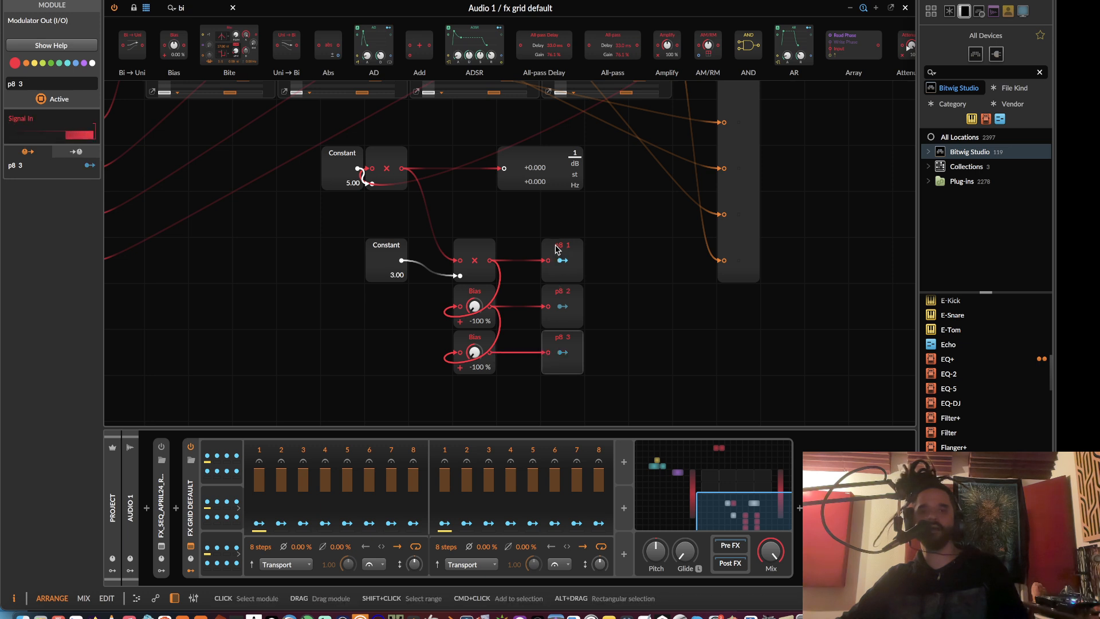
- Map the p8 1 modulator to the first ParSeq-8's Phase Modulation at about 100 %
click(221, 449)
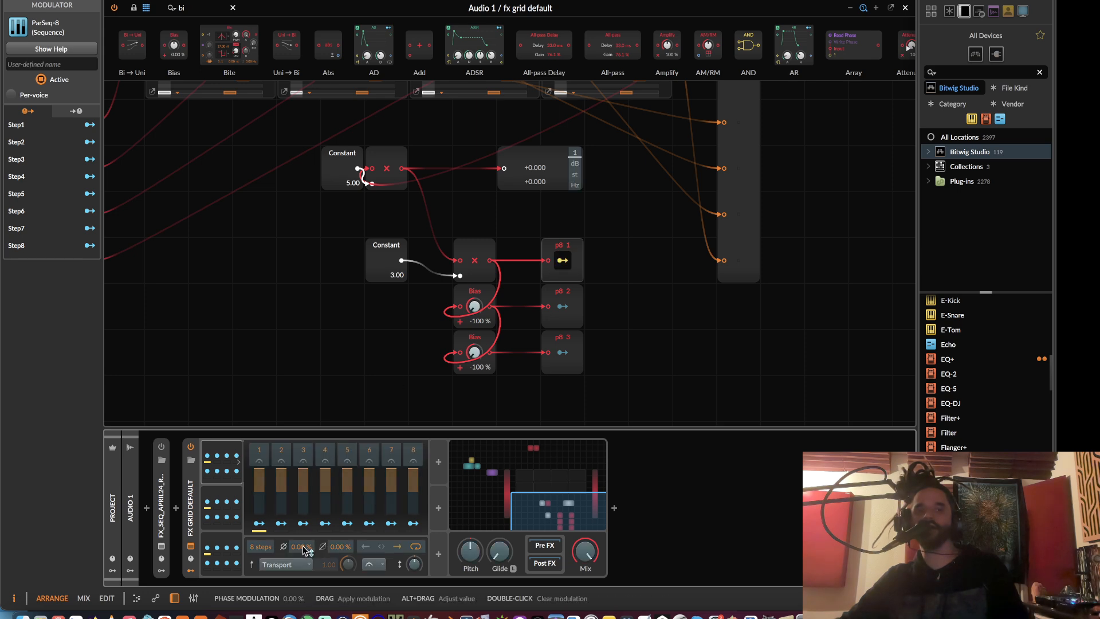
drag(305, 550, 305, 533)
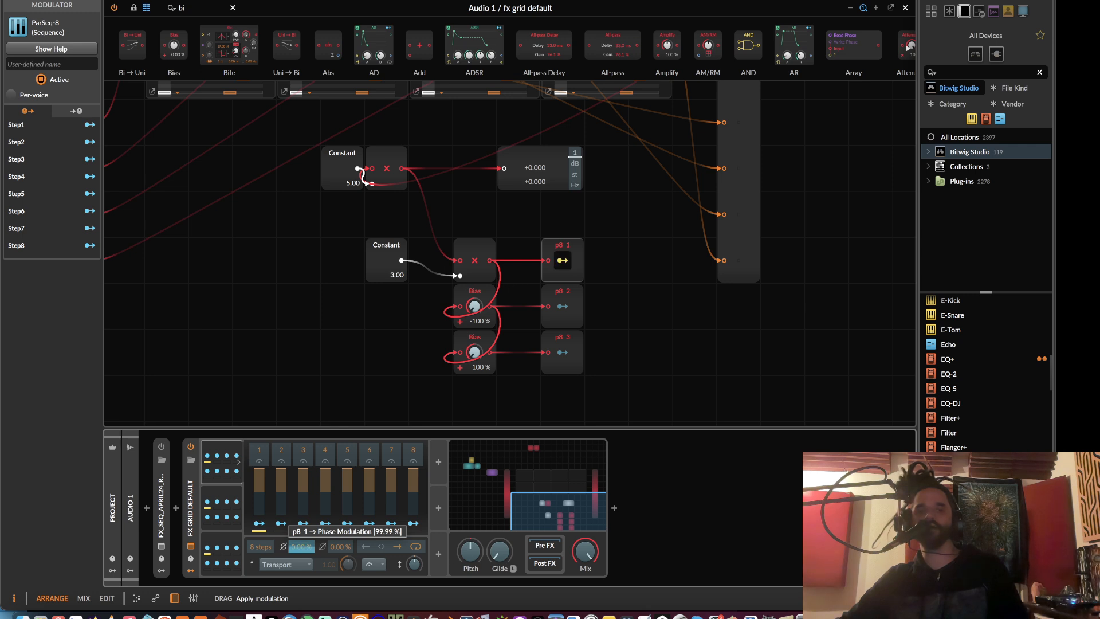
drag(305, 532, 304, 533)
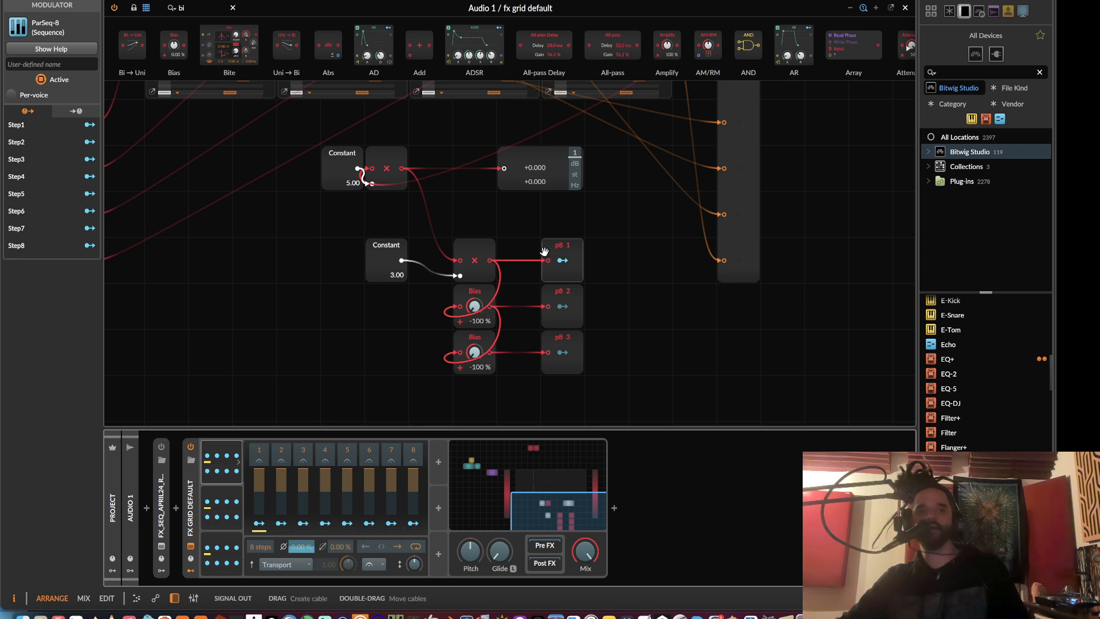
click(561, 260)
click(564, 247)
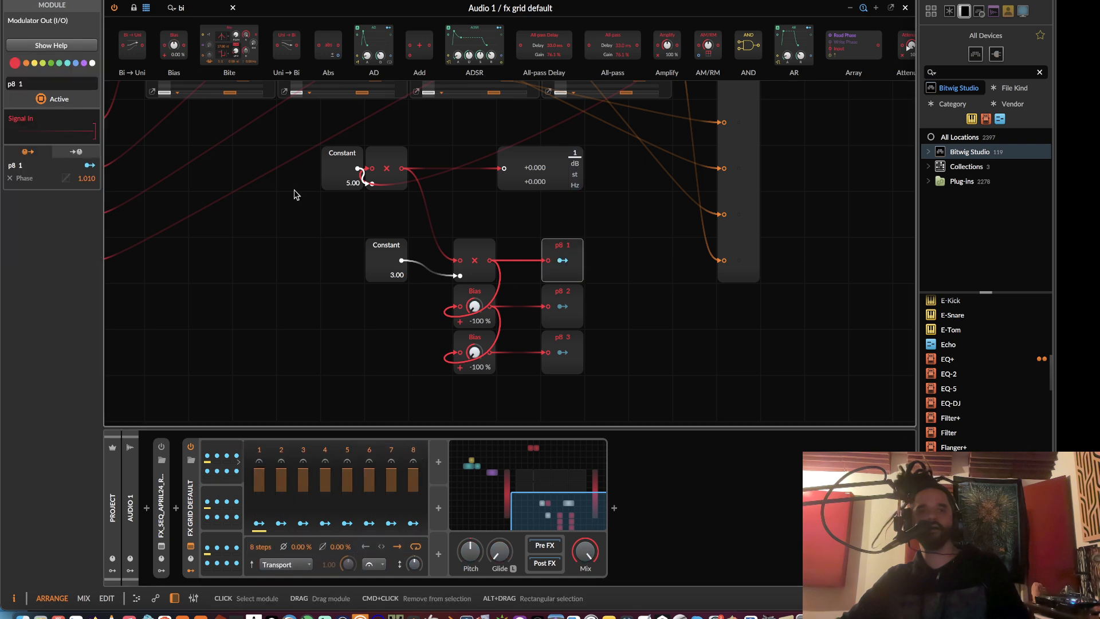
- Set the p8 1 phase modulation amount to 1.000 and its response curve to Negatives
double_click(90, 180)
text(2)
key(Return)
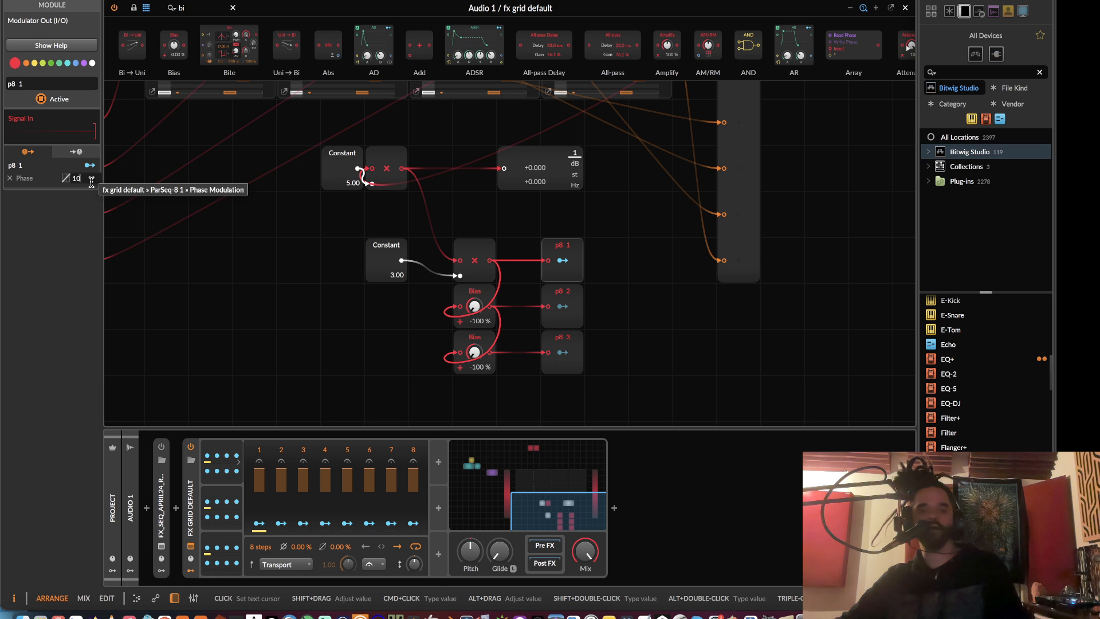
double_click(84, 179)
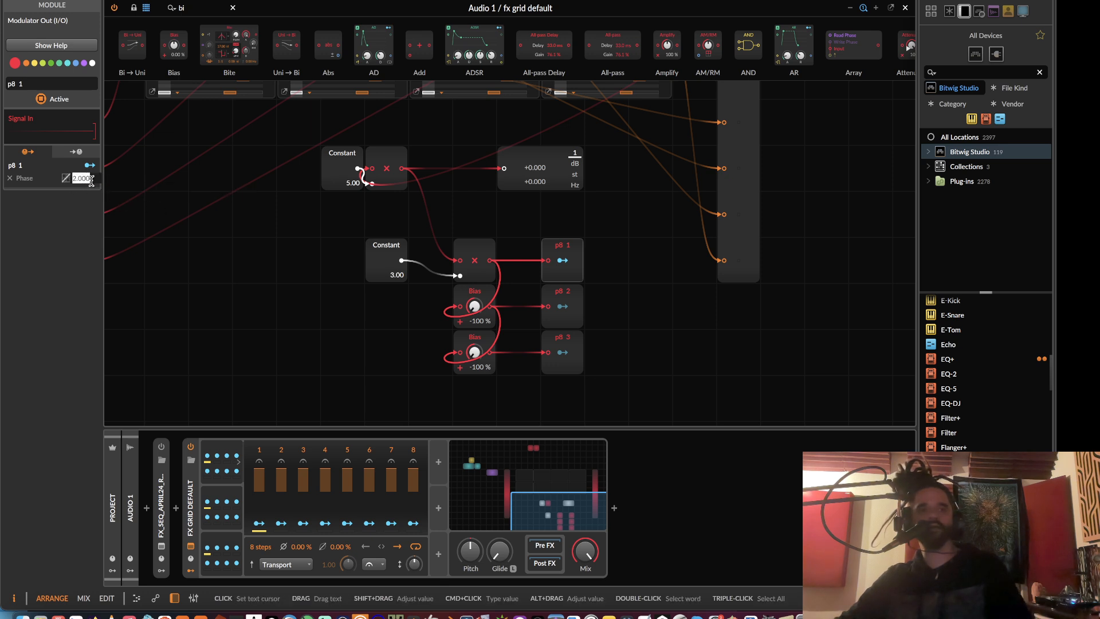
text(1)
key(Return)
click(65, 178)
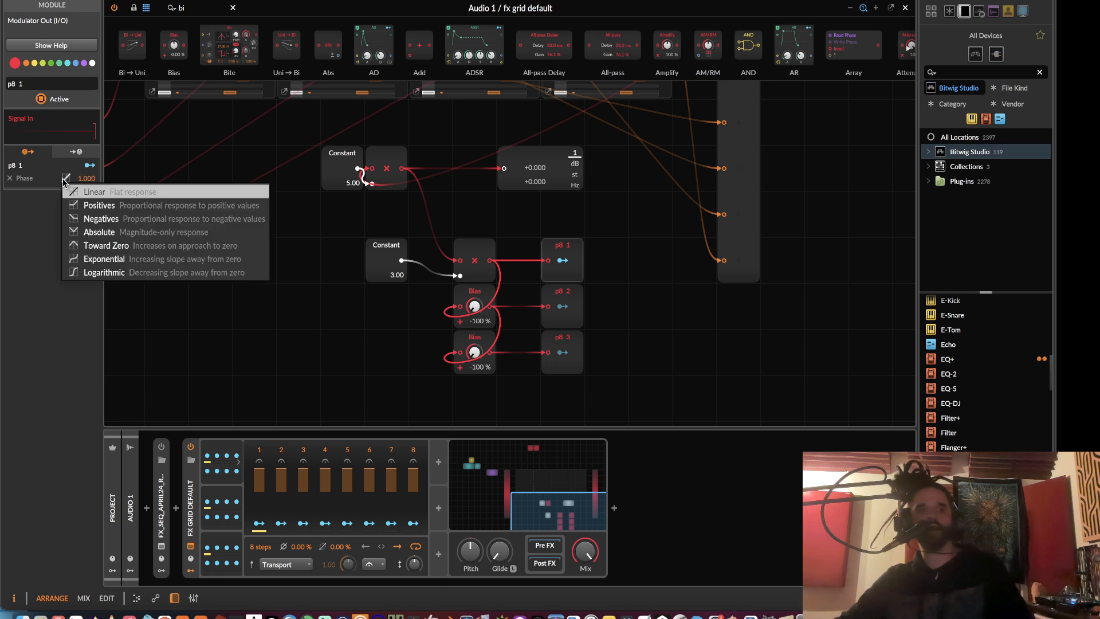
click(119, 219)
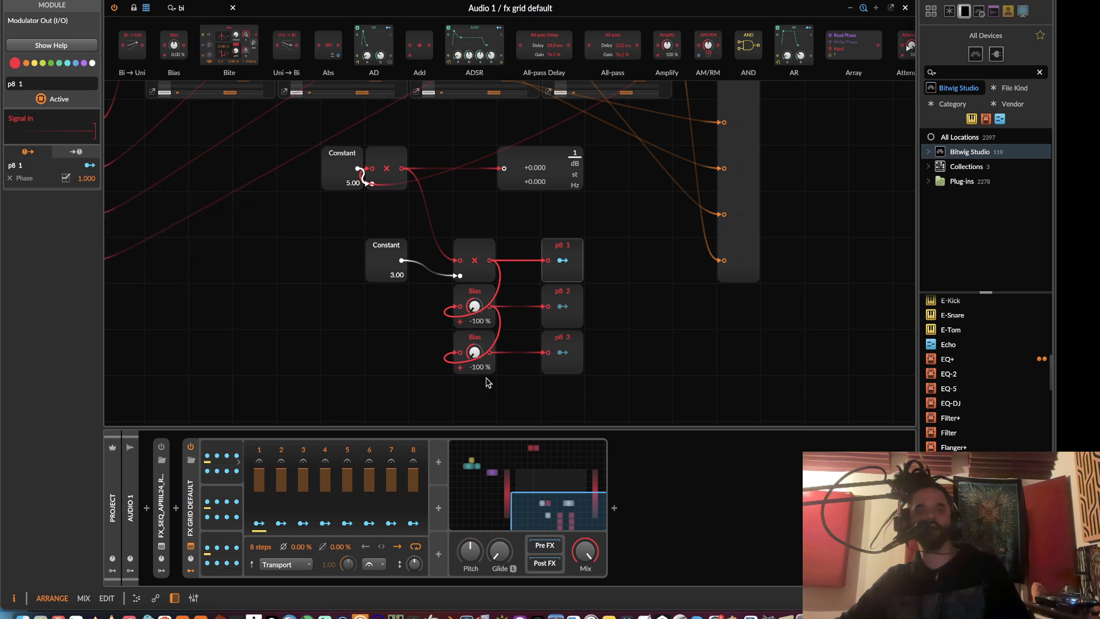
- Map the p8 2 modulator to the second ParSeq-8's Phase Modulation at 1.000 and set its response curve to Positives
click(564, 289)
click(563, 307)
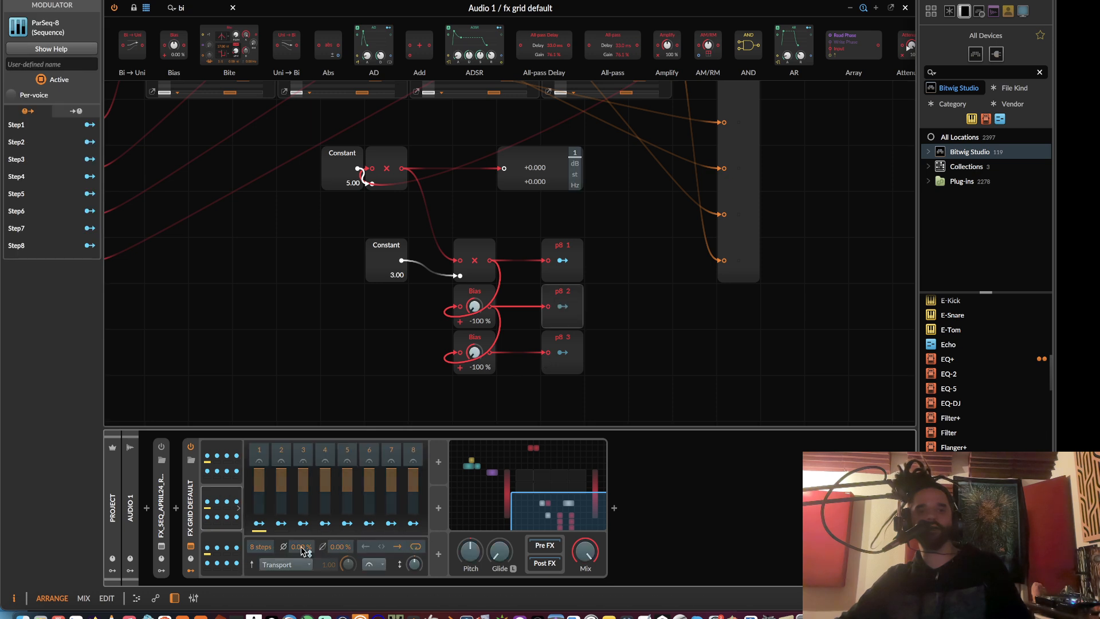
drag(304, 547, 303, 499)
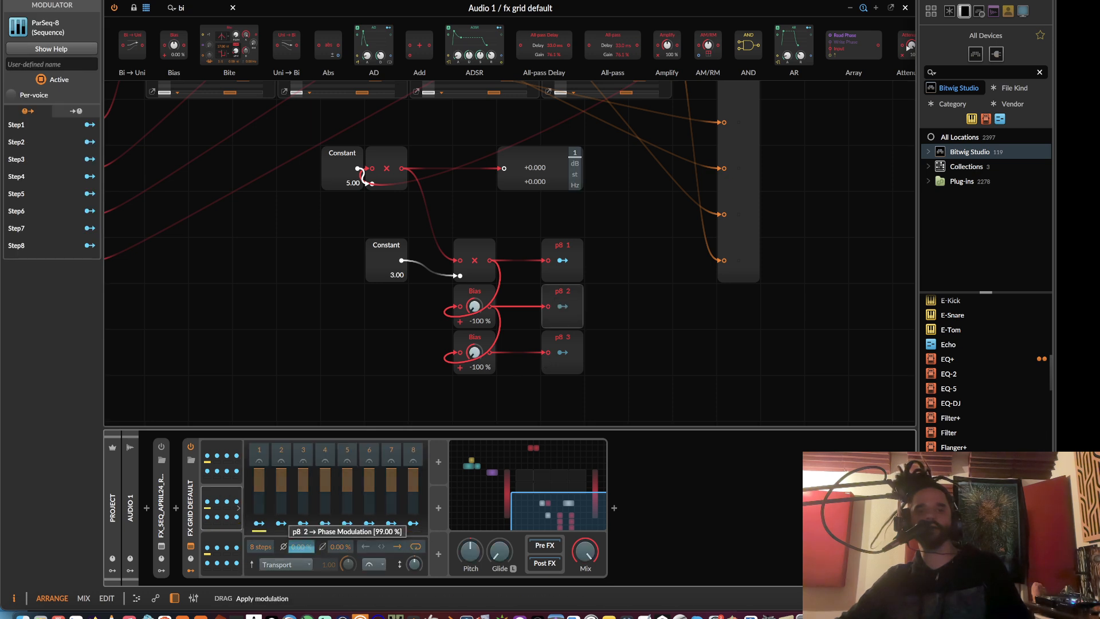
click(562, 305)
click(66, 178)
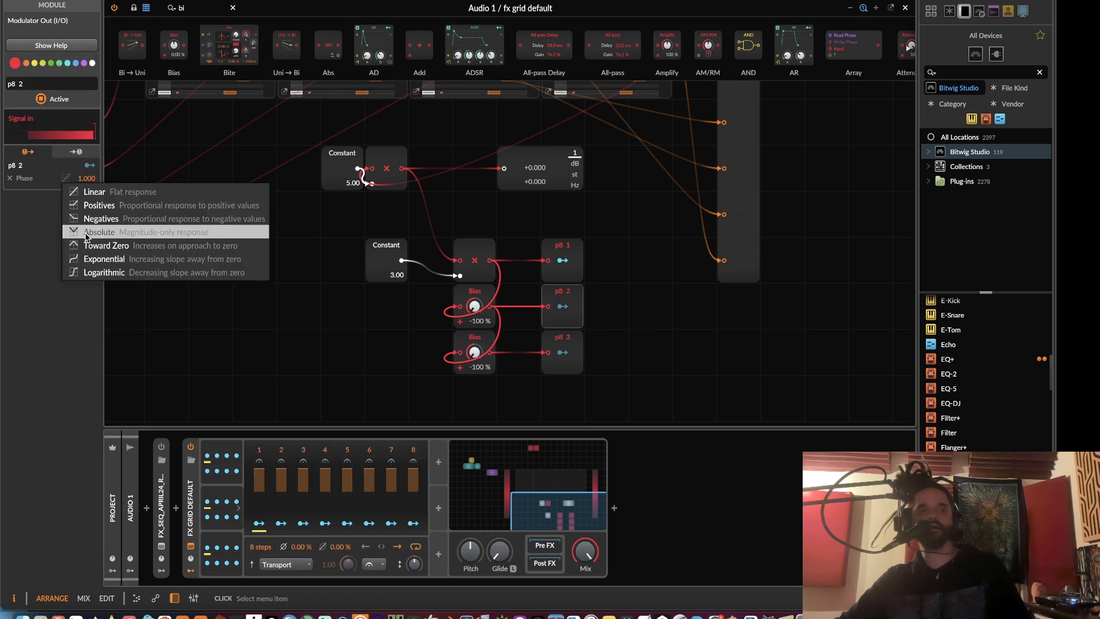
click(83, 204)
- Map the p8 3 modulator to the third ParSeq-8's Phase Modulation at 1.000
click(551, 336)
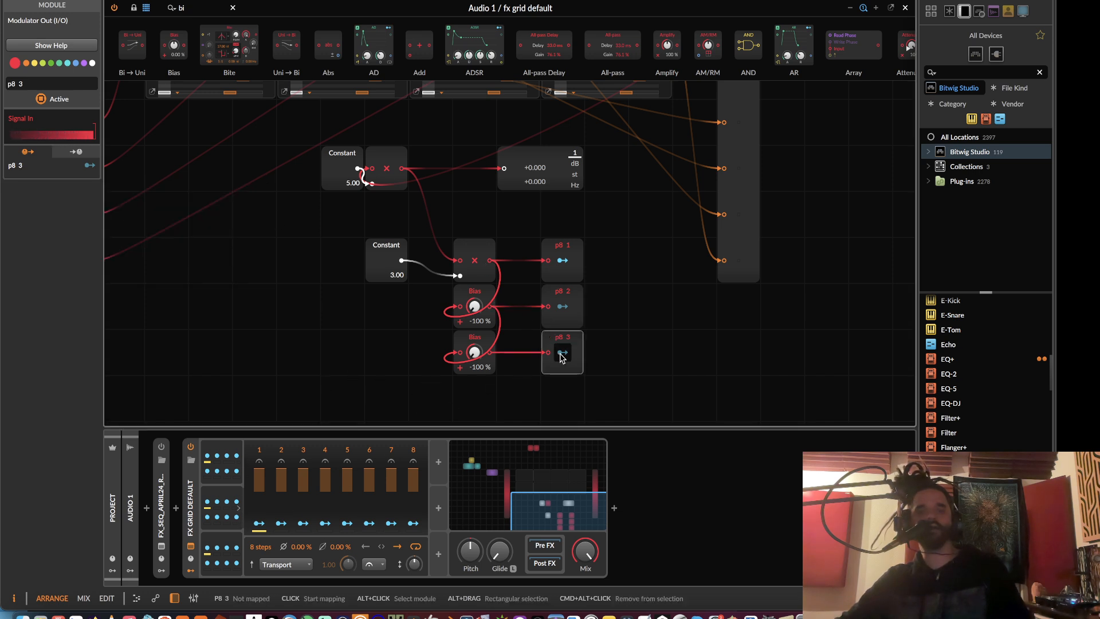
click(219, 549)
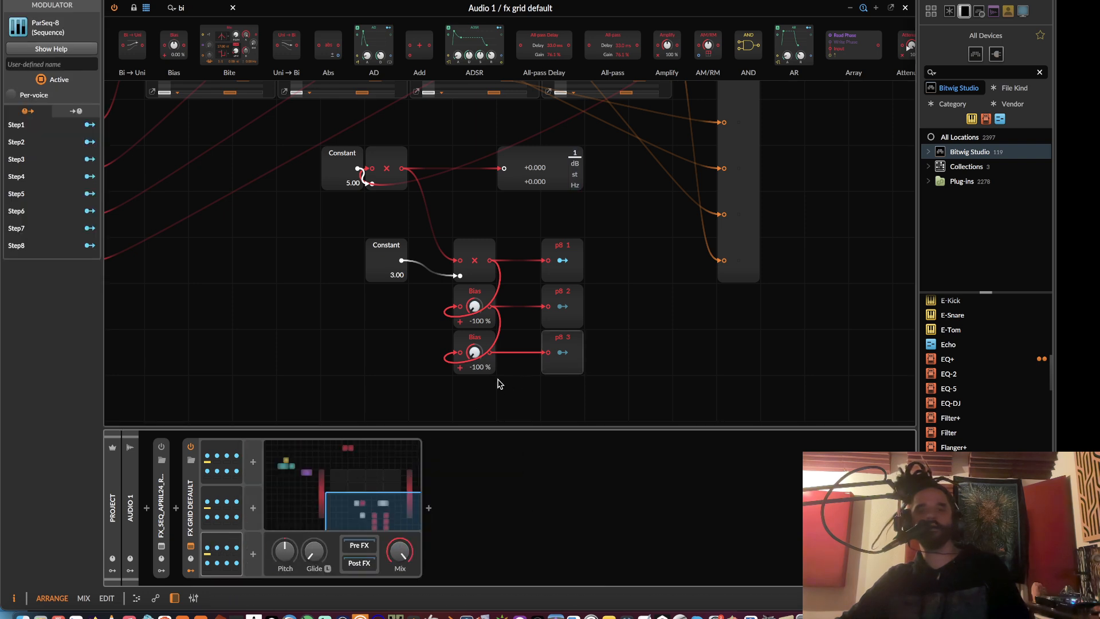
click(562, 351)
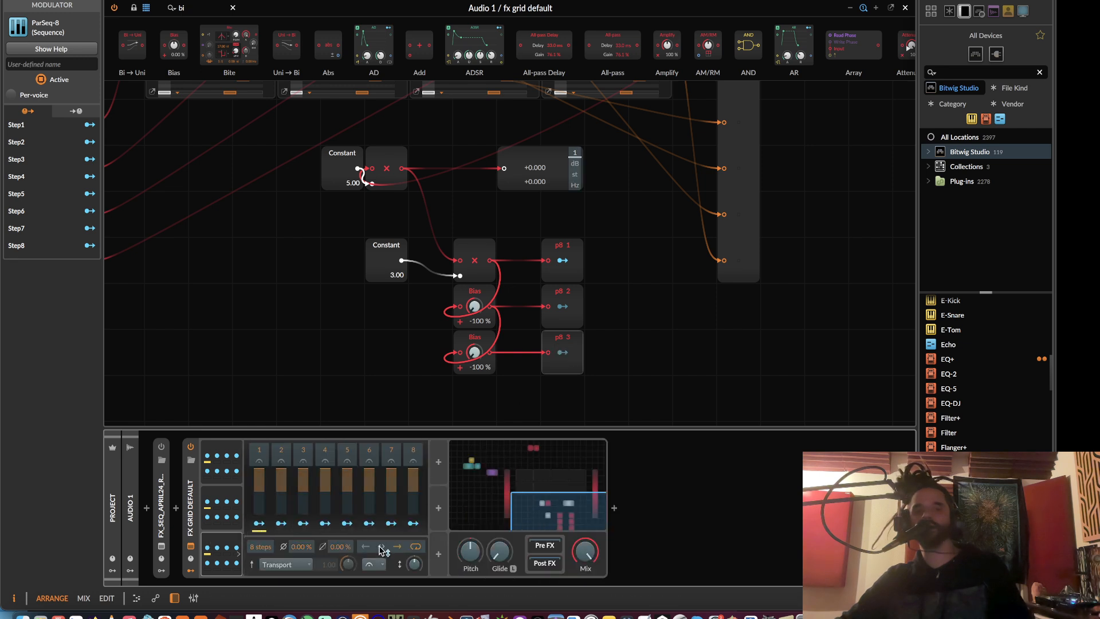
drag(301, 546, 301, 541)
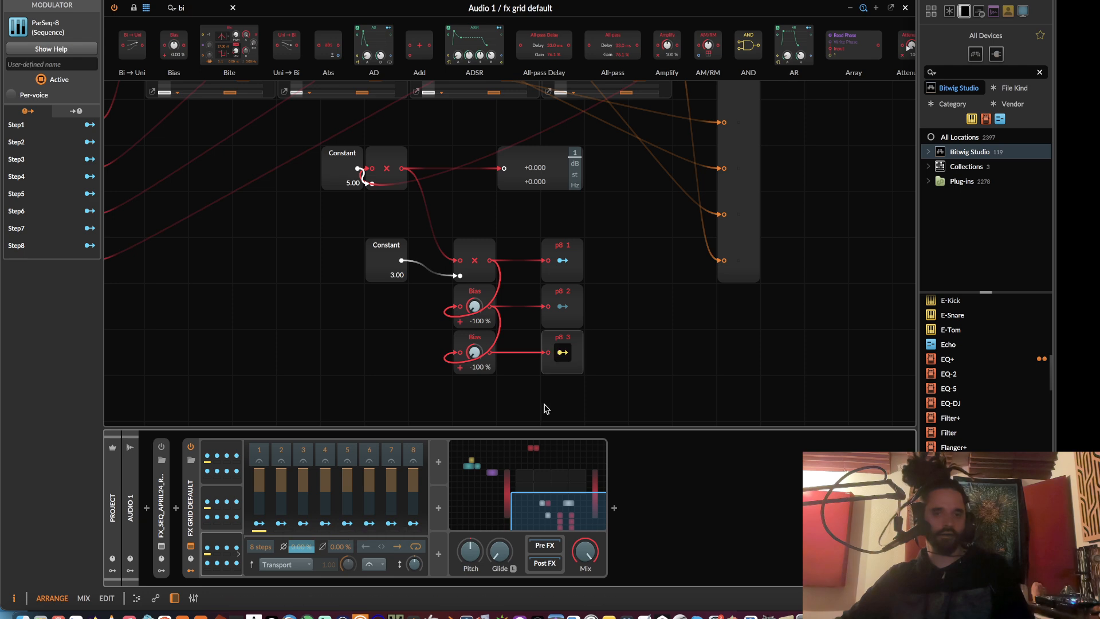
click(563, 352)
- Raise step 1 of the first pitch sequencer to test the signal reaching the p8 Modulator Outs
drag(406, 306, 483, 428)
drag(320, 246, 312, 334)
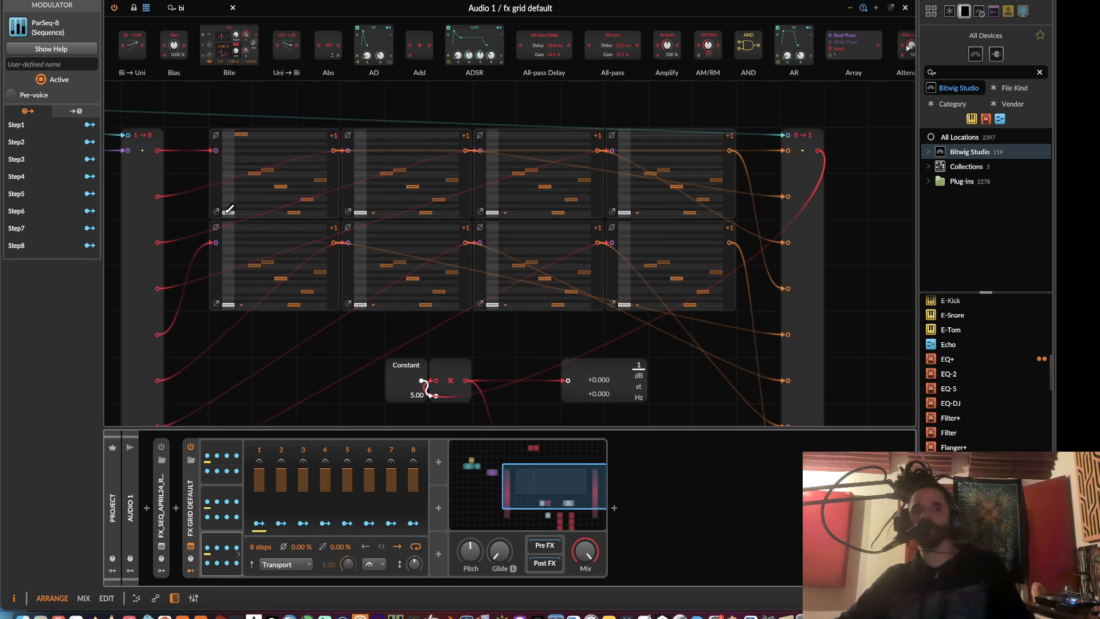
drag(226, 192, 235, 165)
scroll(338, 169, down, 8)
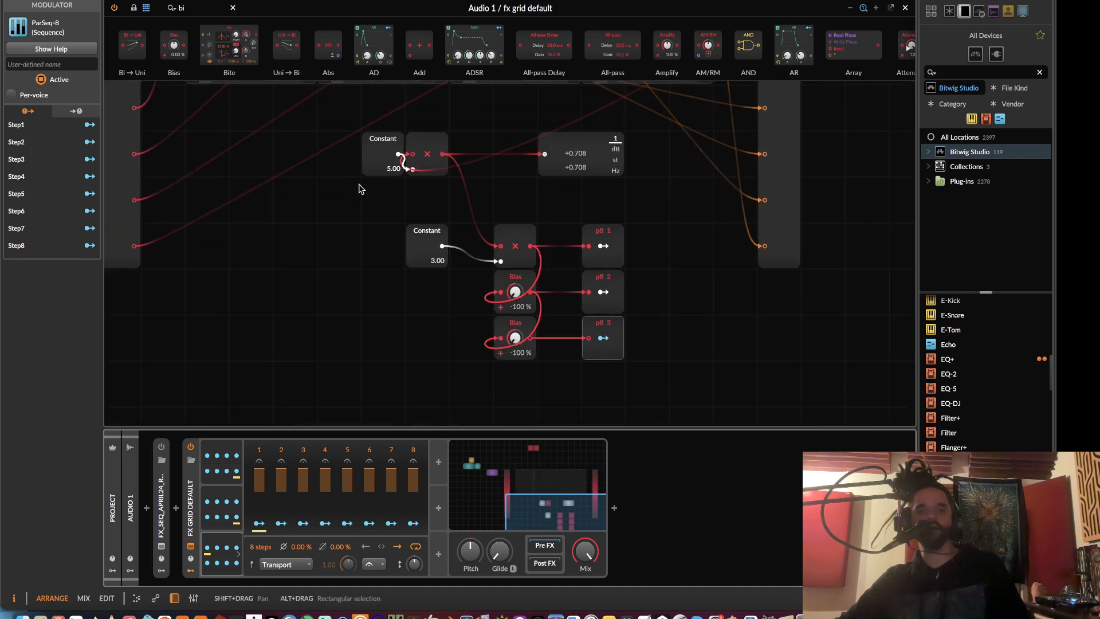
- Check the p8 2 phase modulation settings and set the same response curve for p8 3's phase modulation
click(596, 276)
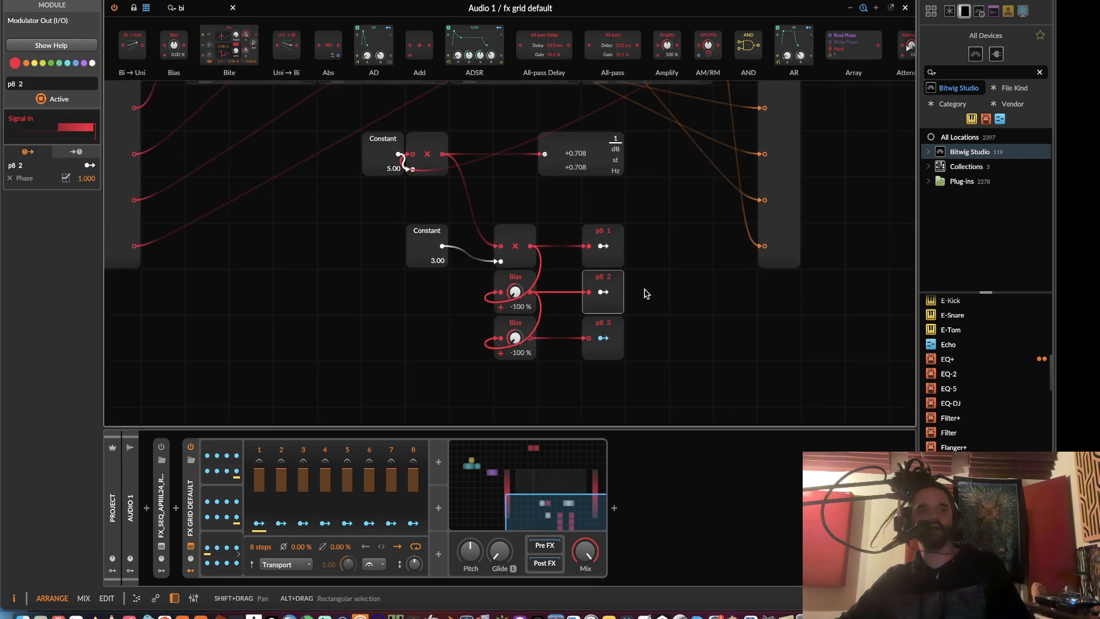
click(619, 326)
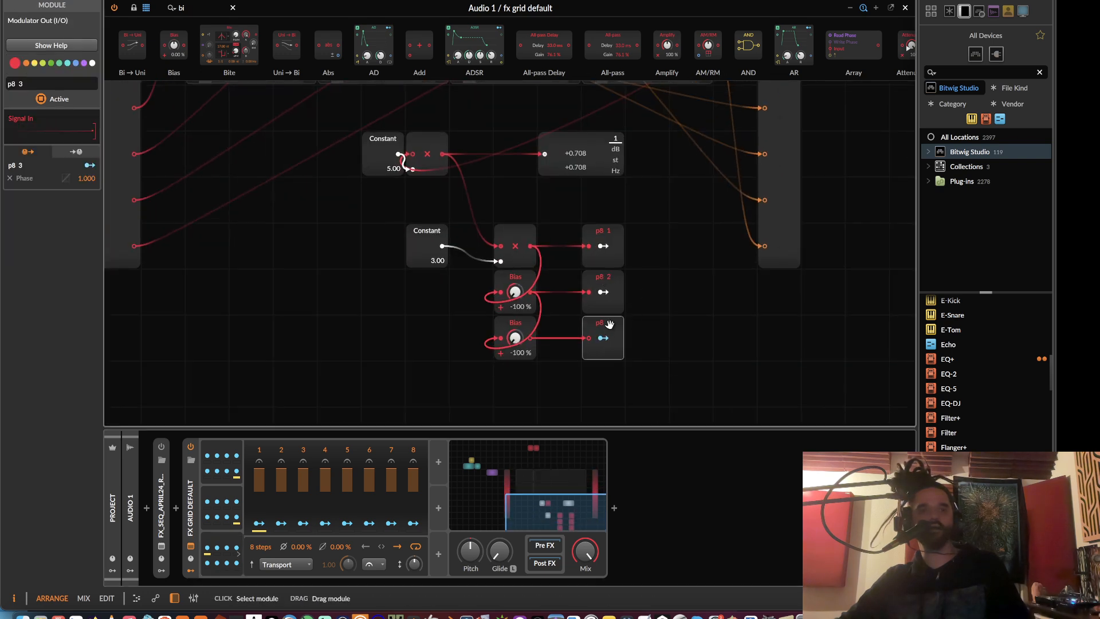
click(66, 179)
click(179, 220)
- Sweep step 1 of the first pitch sequencer up and down to test how the three ParSeq-8 modulators advance
scroll(280, 333, up, 5)
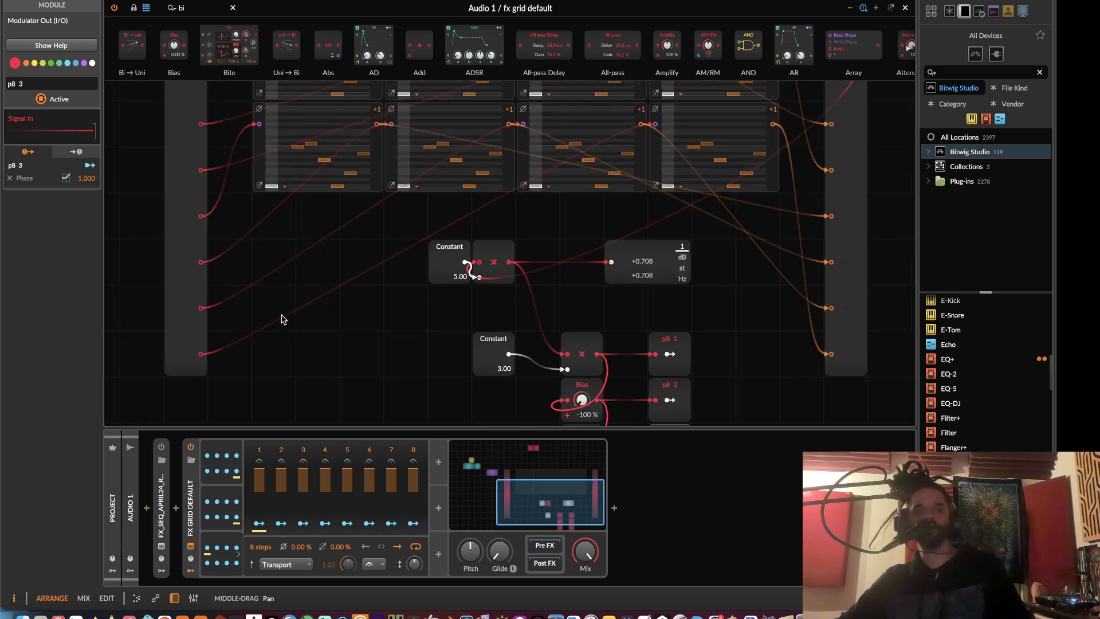
scroll(271, 305, up, 4)
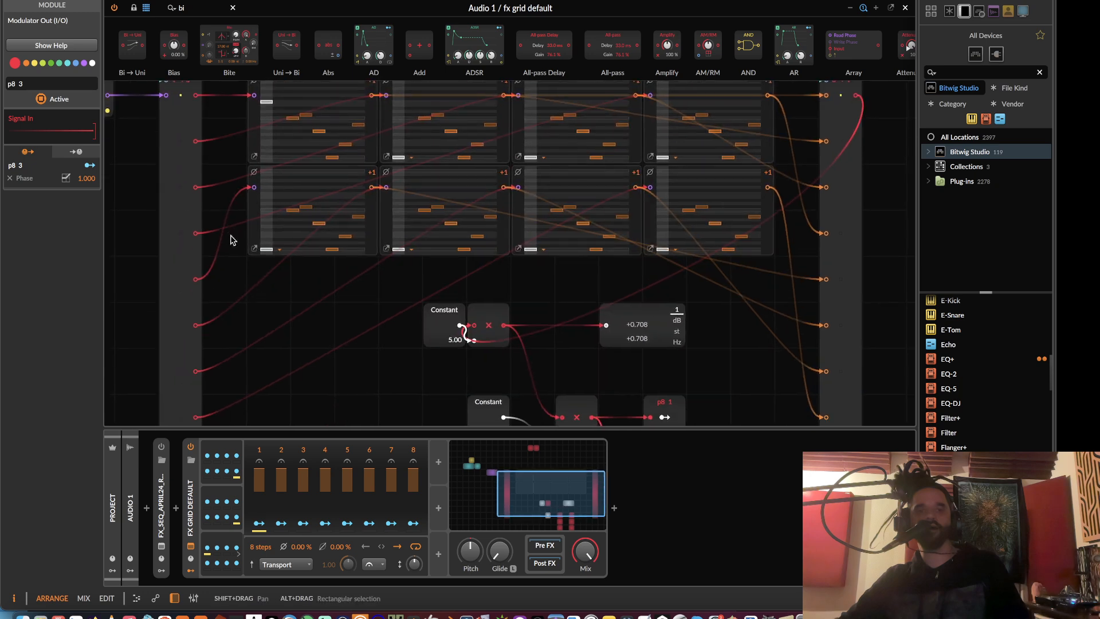
scroll(244, 297, up, 3)
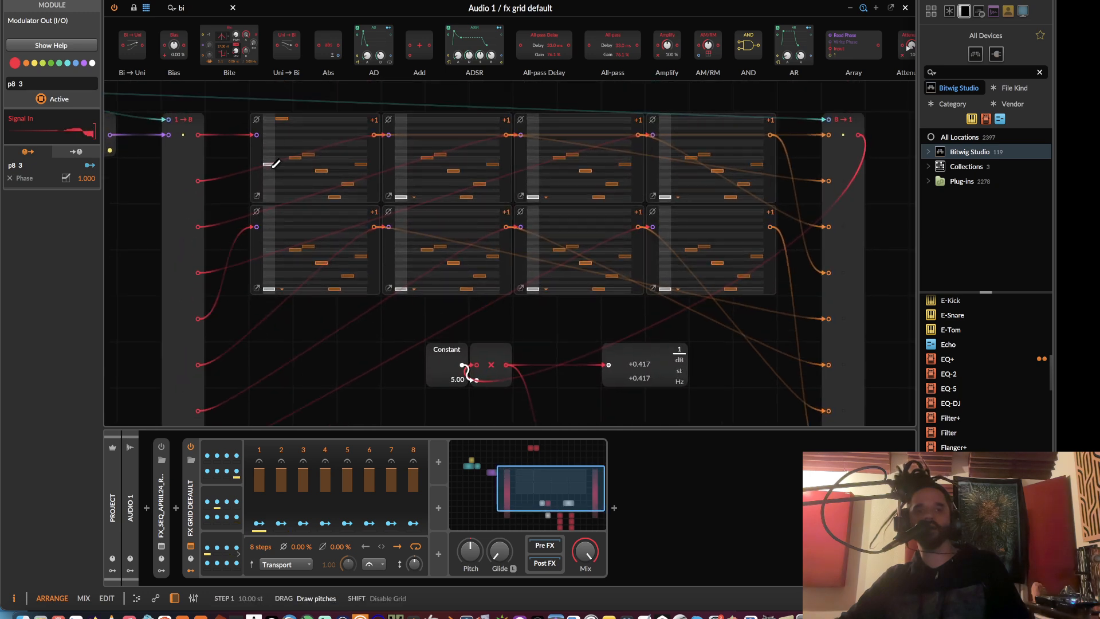
mouse_move(274, 193)
mouse_down()
mouse_move(279, 110)
mouse_move(276, 184)
mouse_up()
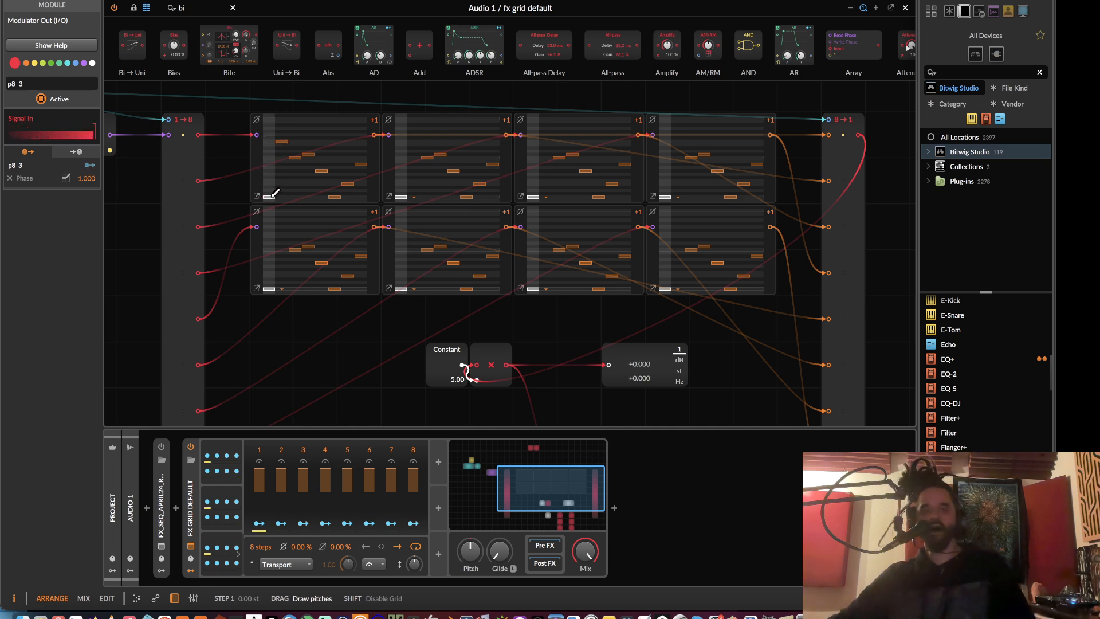
drag(277, 193, 279, 190)
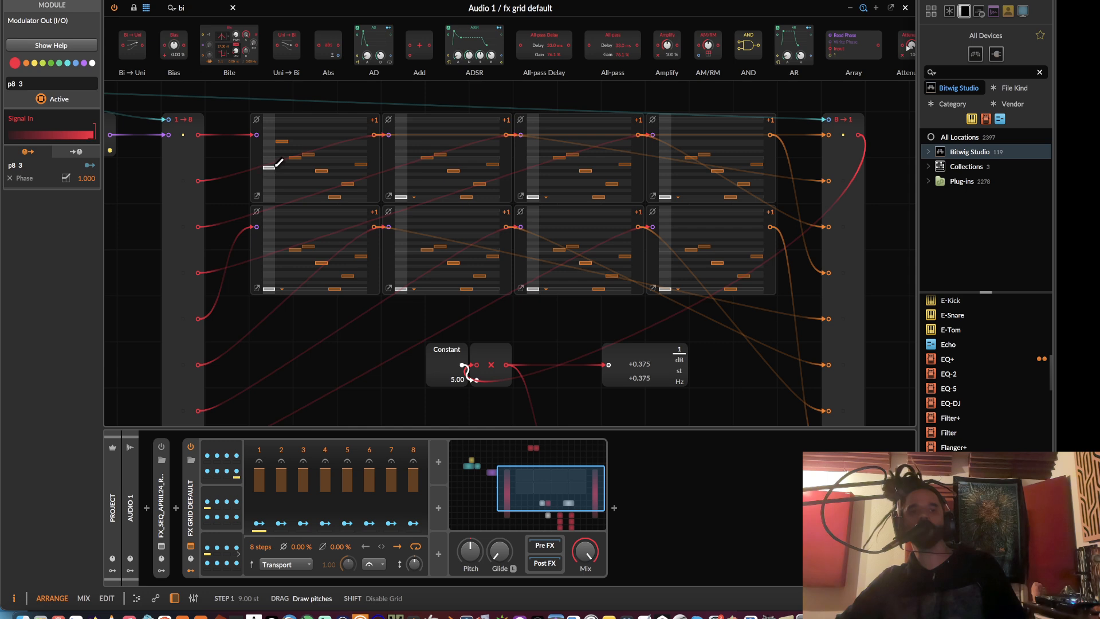
drag(279, 163, 277, 170)
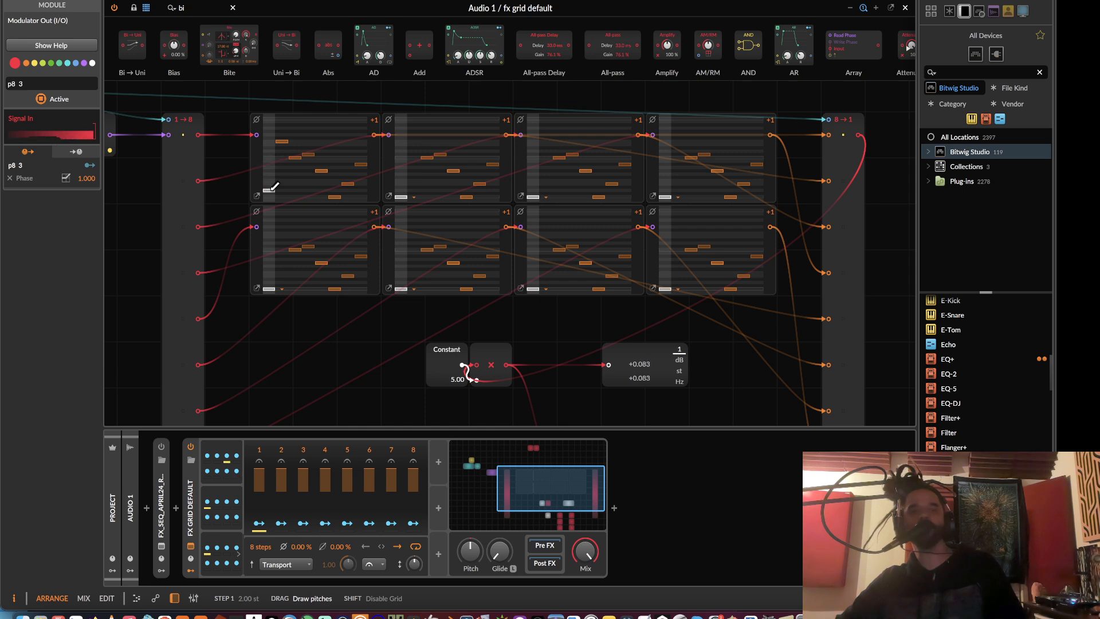
- Add a Split module beside the p8 Modulator Outs with 3 out ports and Nearest interpolation
scroll(343, 216, down, 8)
scroll(344, 216, right, 5)
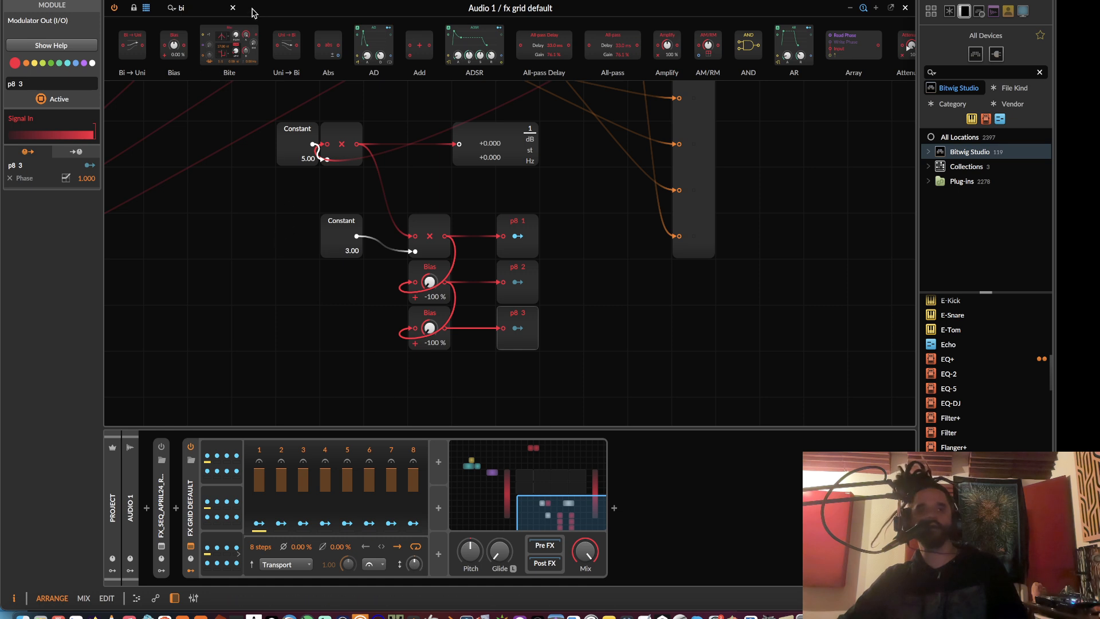
click(232, 8)
click(256, 57)
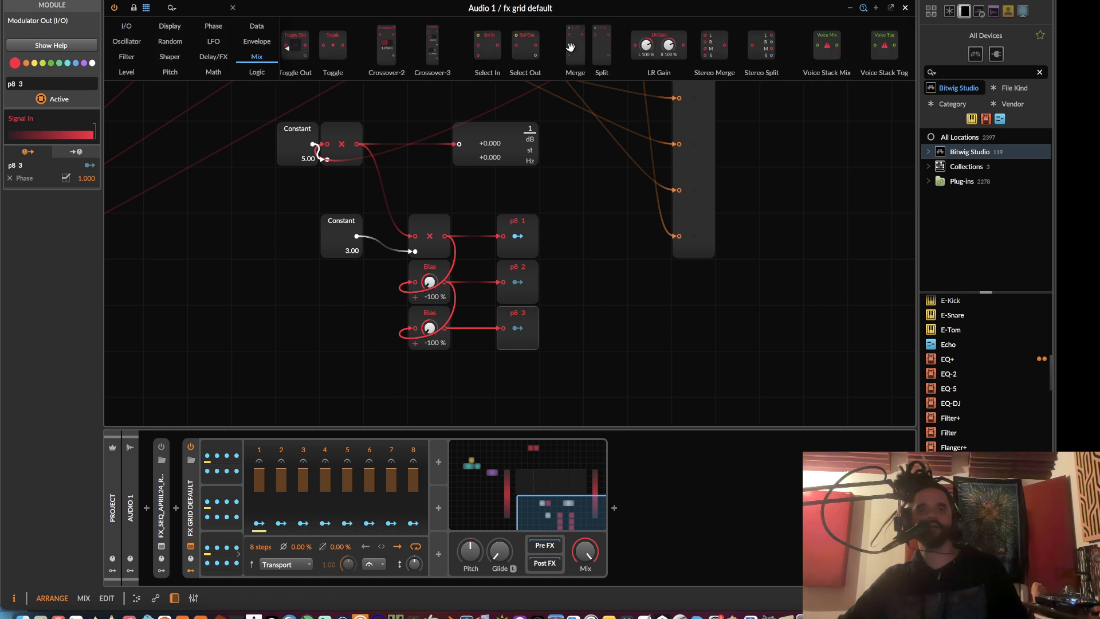
drag(576, 45, 603, 226)
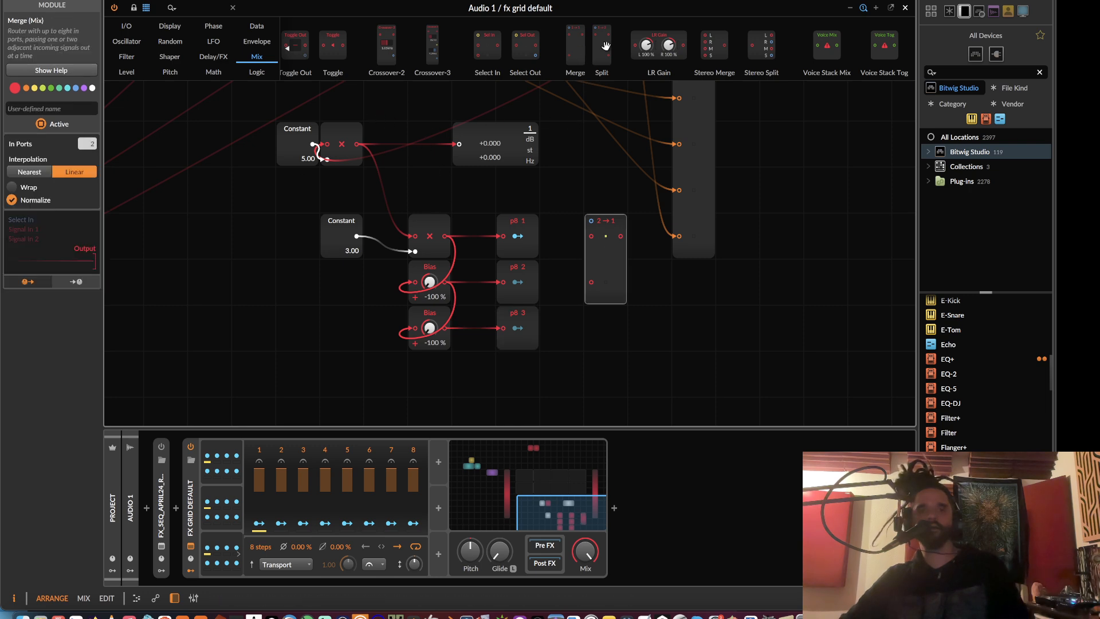
drag(602, 44, 610, 266)
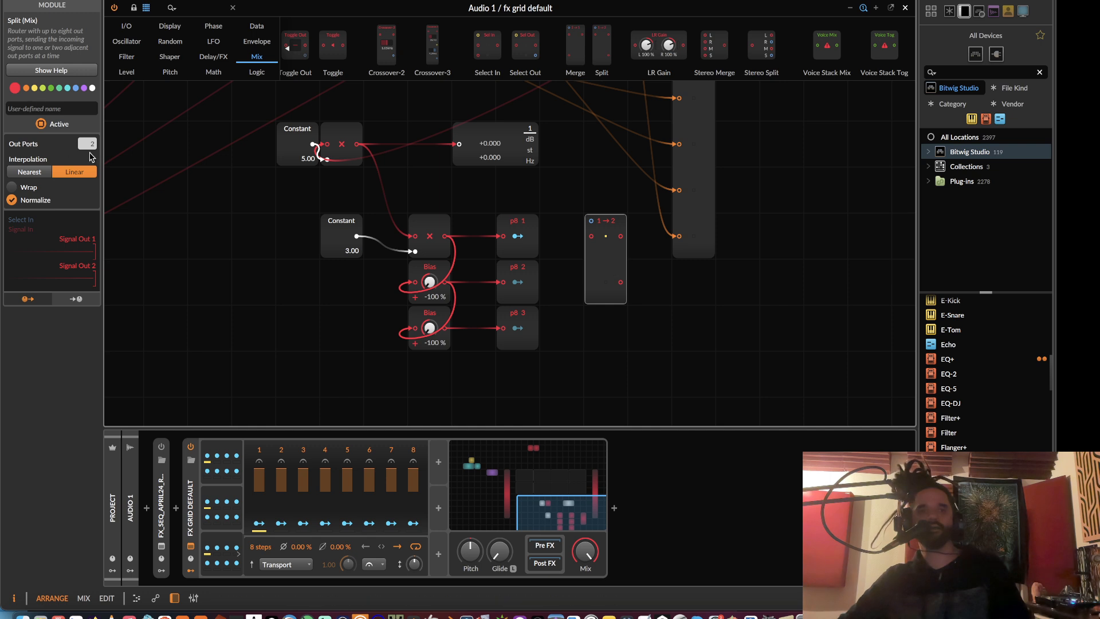
drag(92, 145, 93, 137)
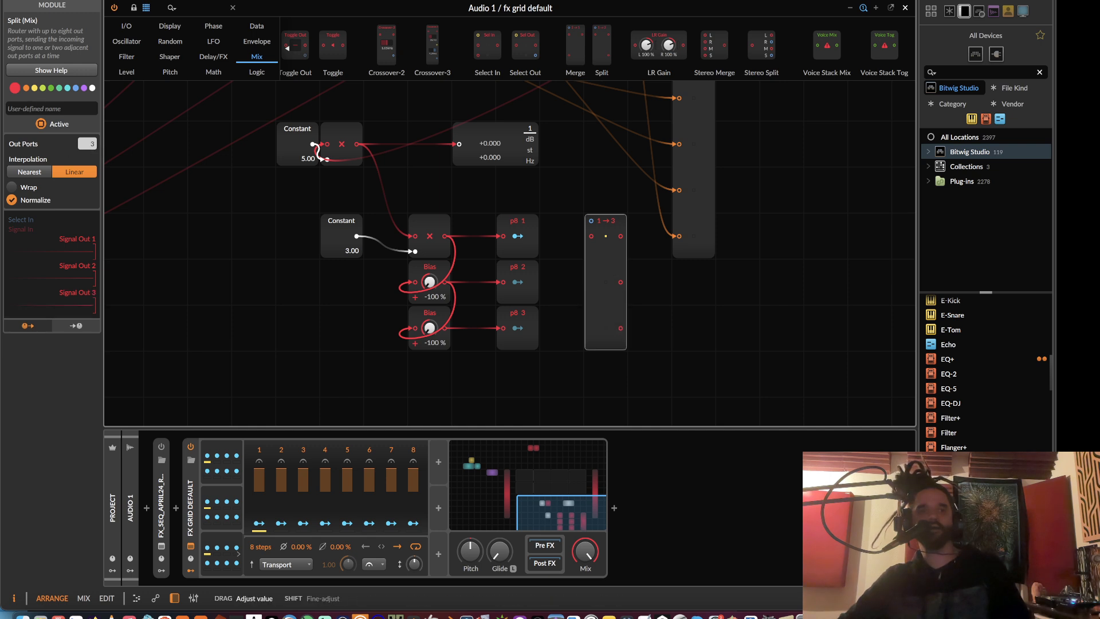
click(30, 173)
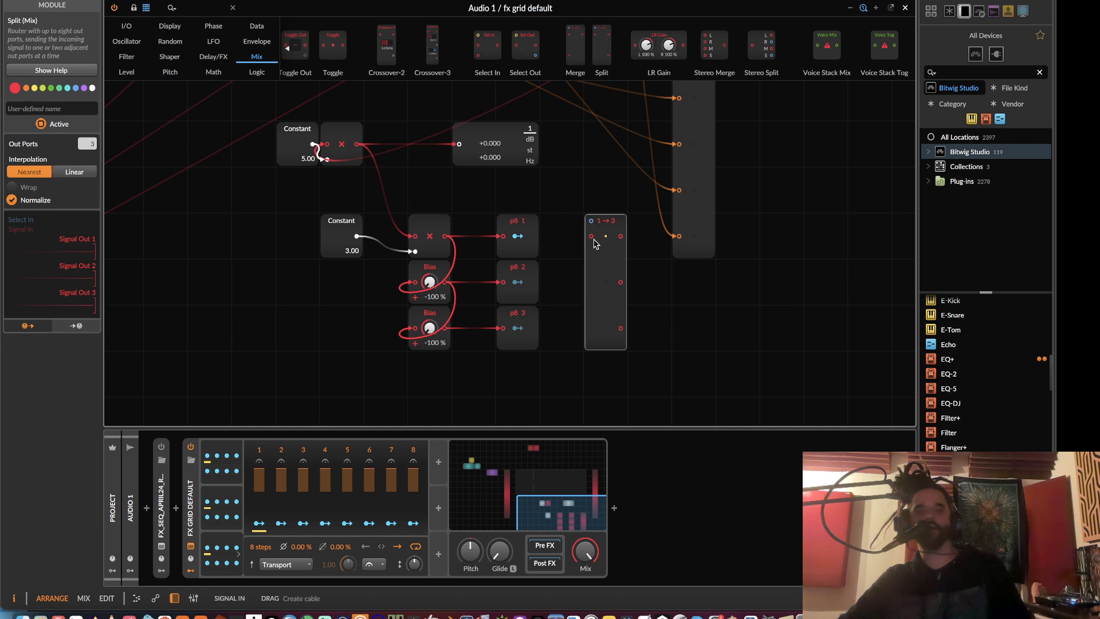
- Feed a Constant of 1.00 into the Split's signal input and connect the first Multiply's output to its Select In
click(170, 71)
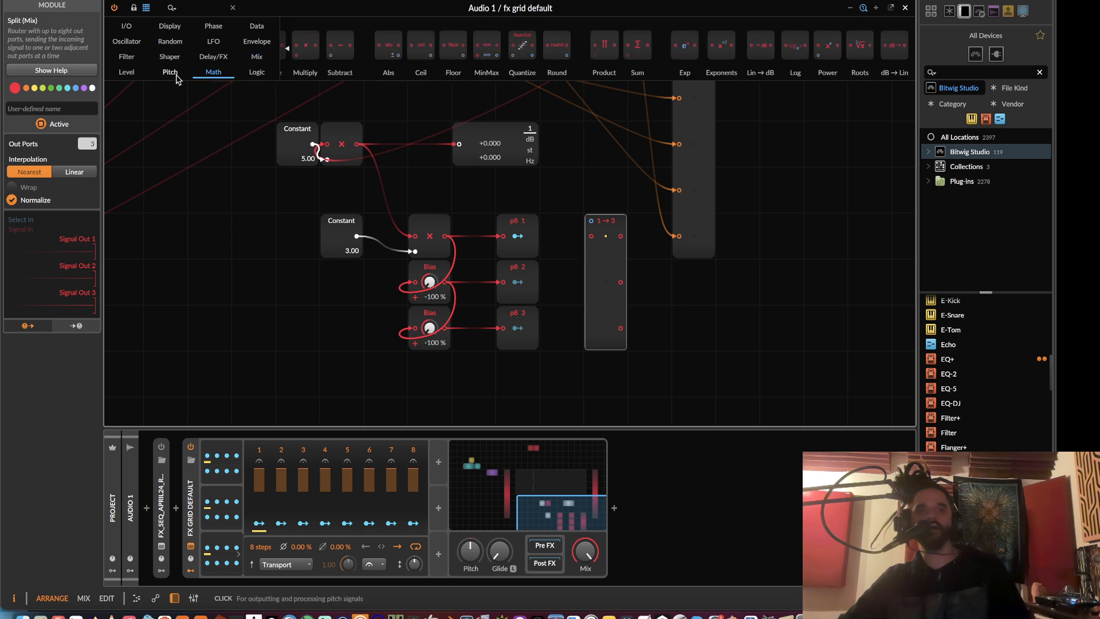
click(231, 77)
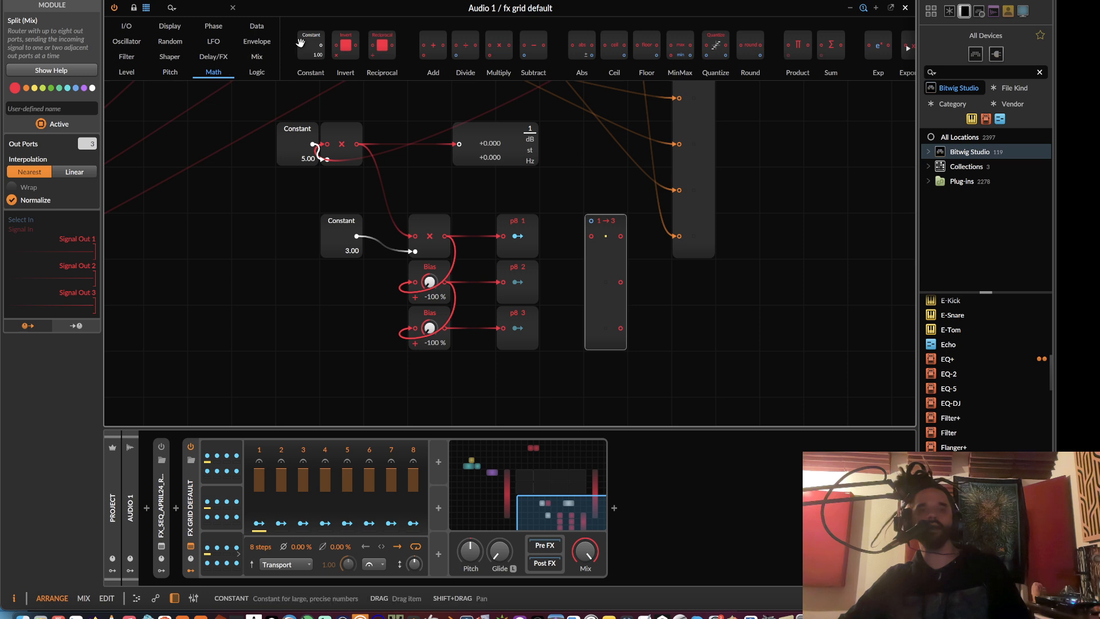
double_click(591, 237)
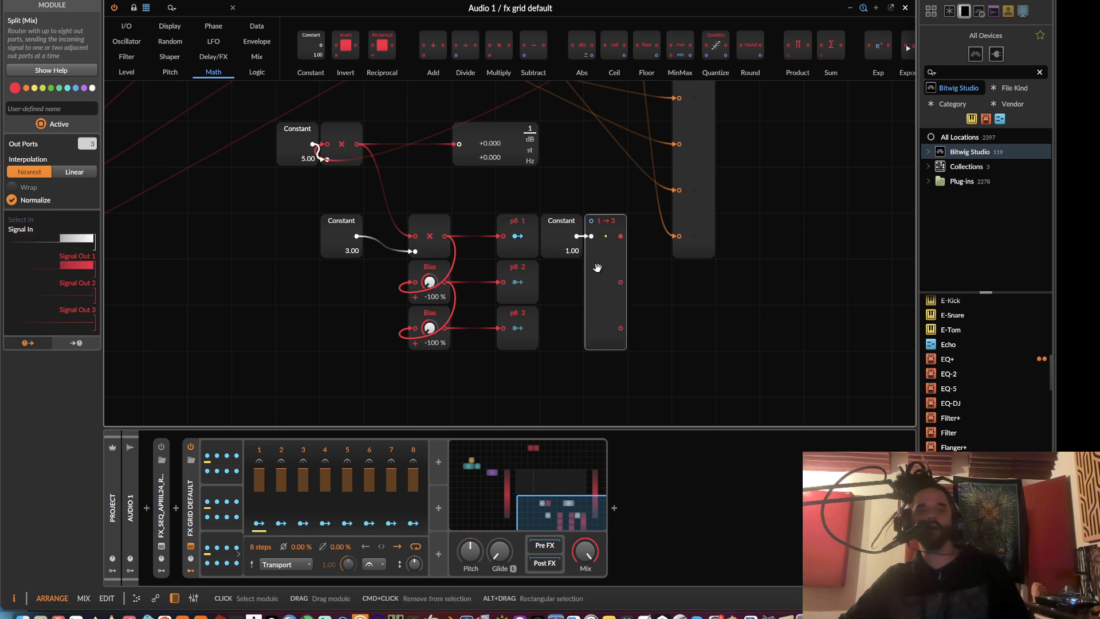
drag(592, 222, 357, 144)
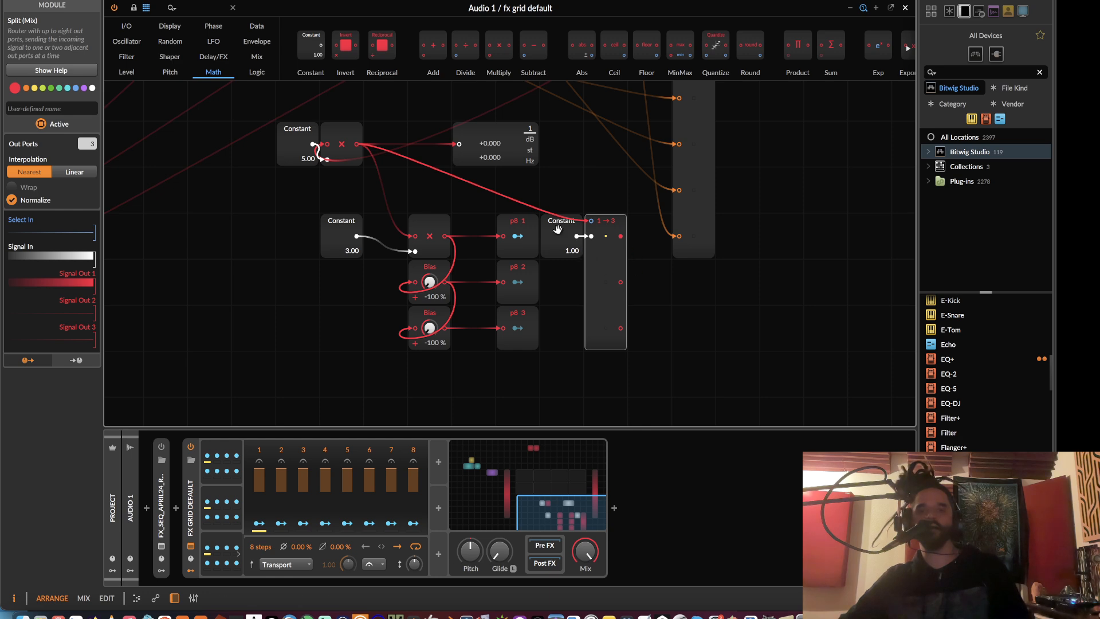
- Move the Split directly against the p8 Modulator Outs and place its Constant right above it
drag(558, 229, 590, 204)
drag(599, 275, 553, 279)
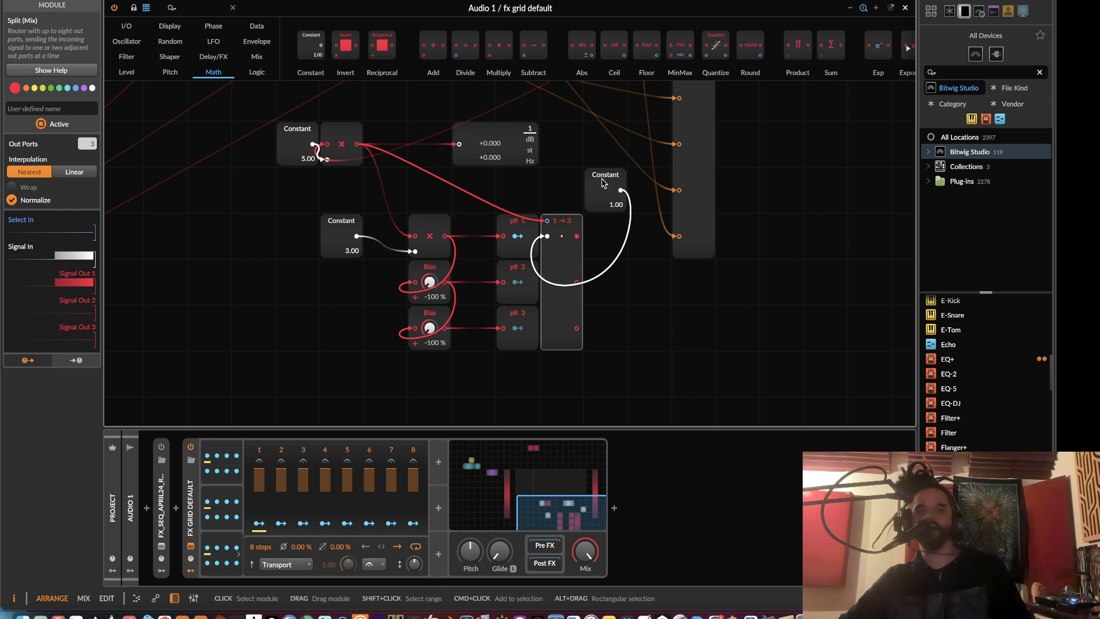
drag(602, 183, 559, 183)
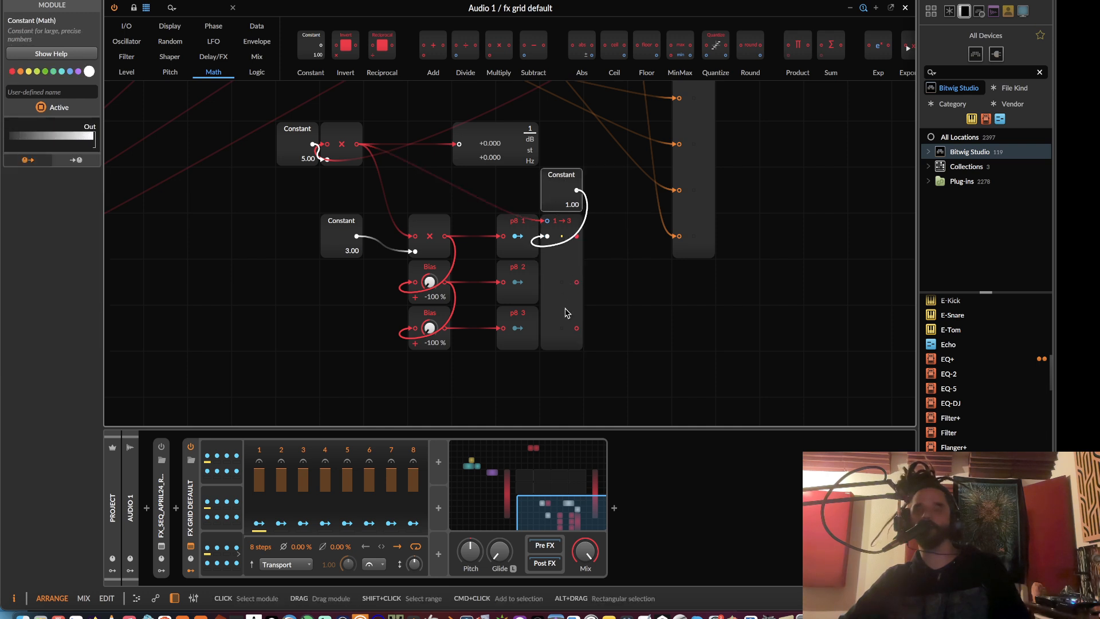
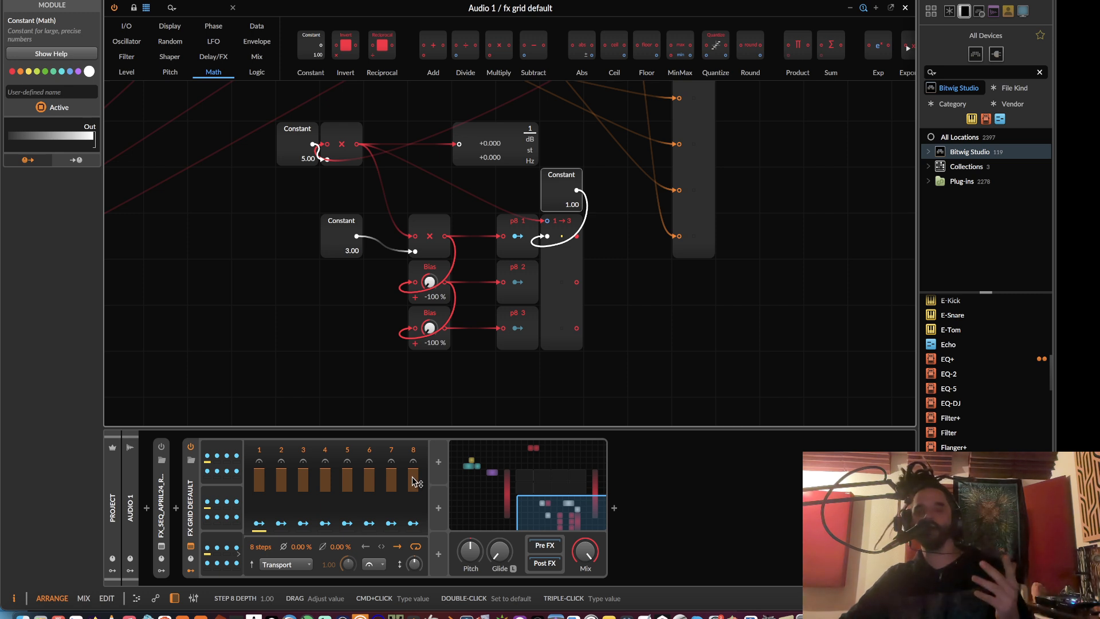
- Add three stacked Modulator Outs beside the Split's outputs and name the first one "p1 on"
click(140, 28)
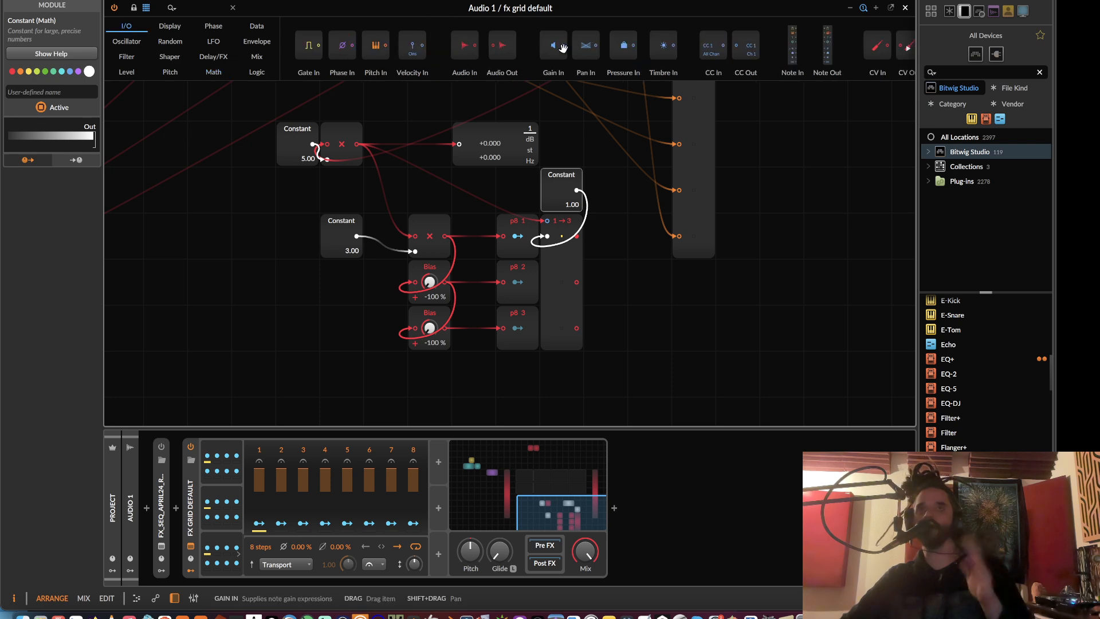
scroll(499, 44, right, 3)
scroll(499, 44, right, 6)
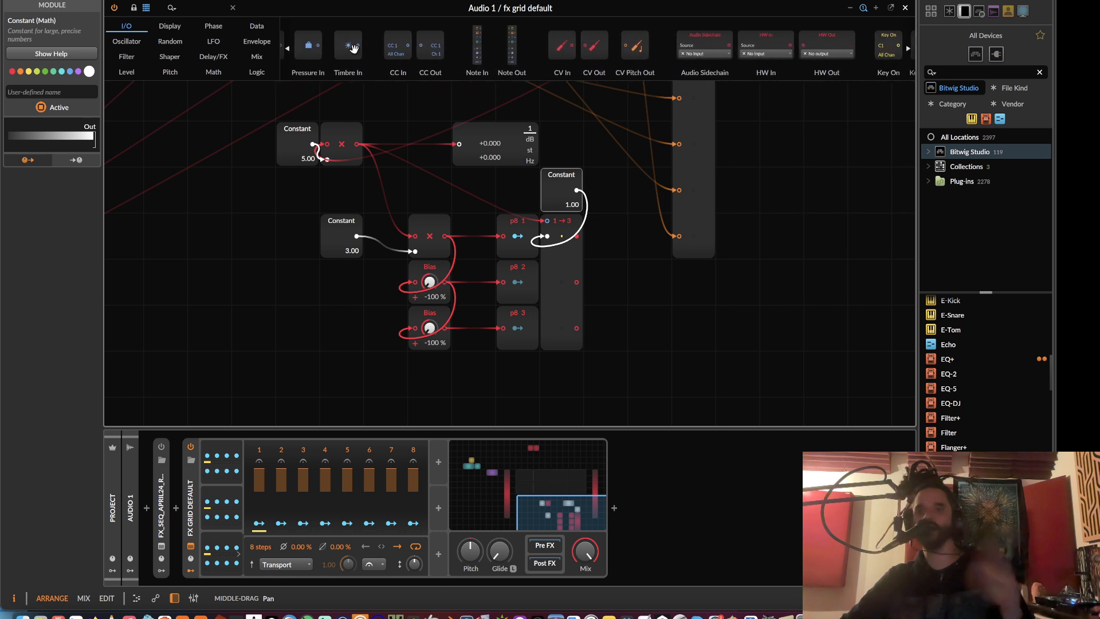
drag(903, 64, 612, 232)
key(ctrl+d)
key(ctrl+d)
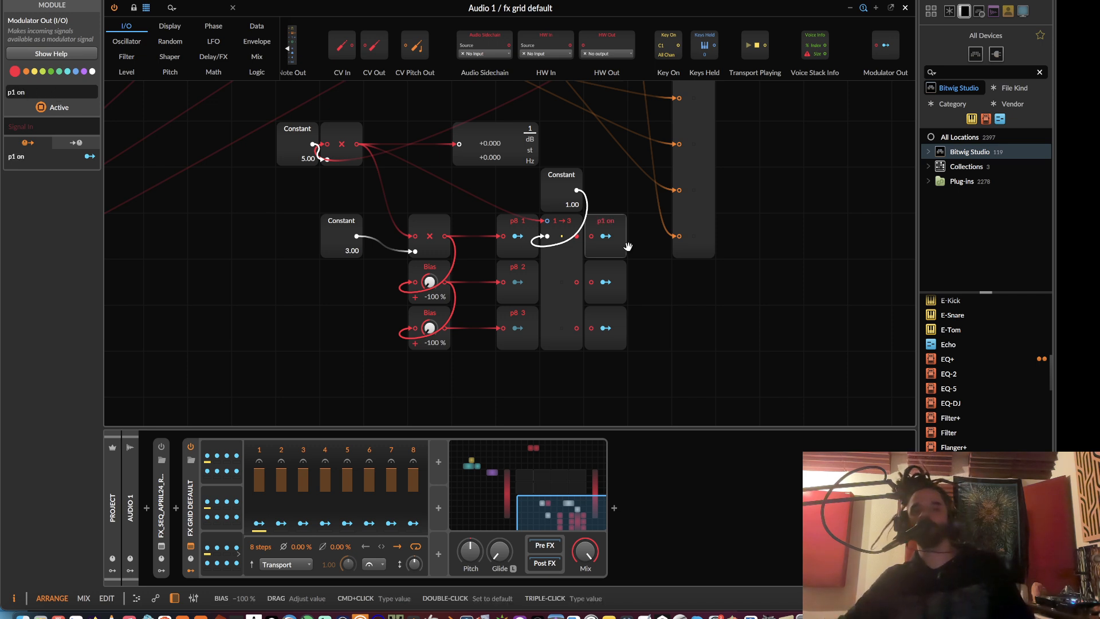
- Rename the middle of the three new Modulator Outs "p2 on"
click(615, 268)
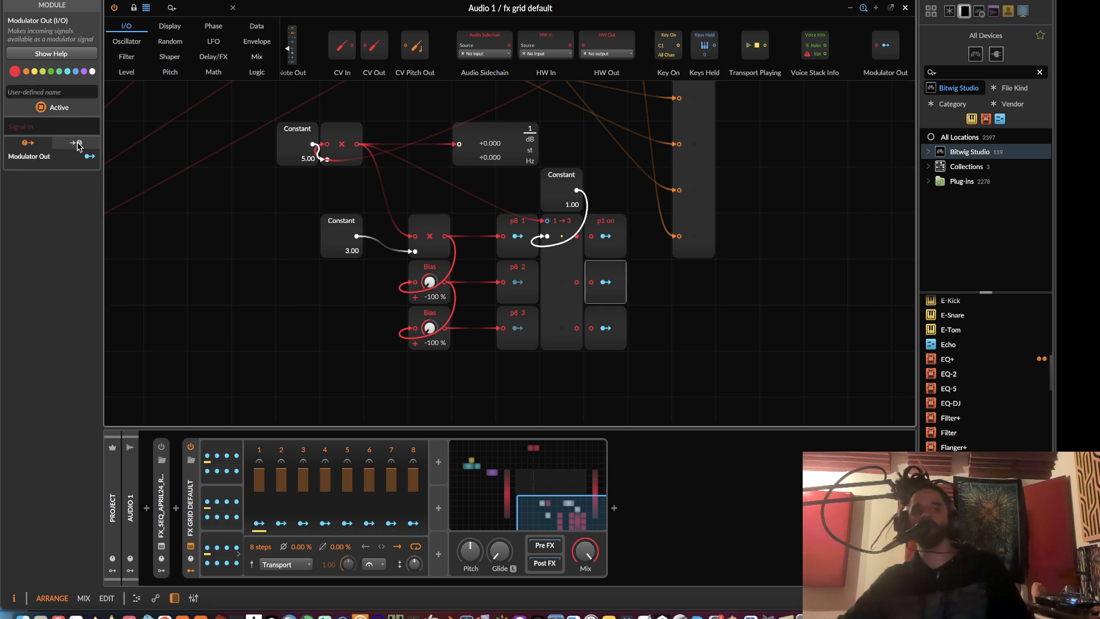
click(50, 92)
text(p2 on)
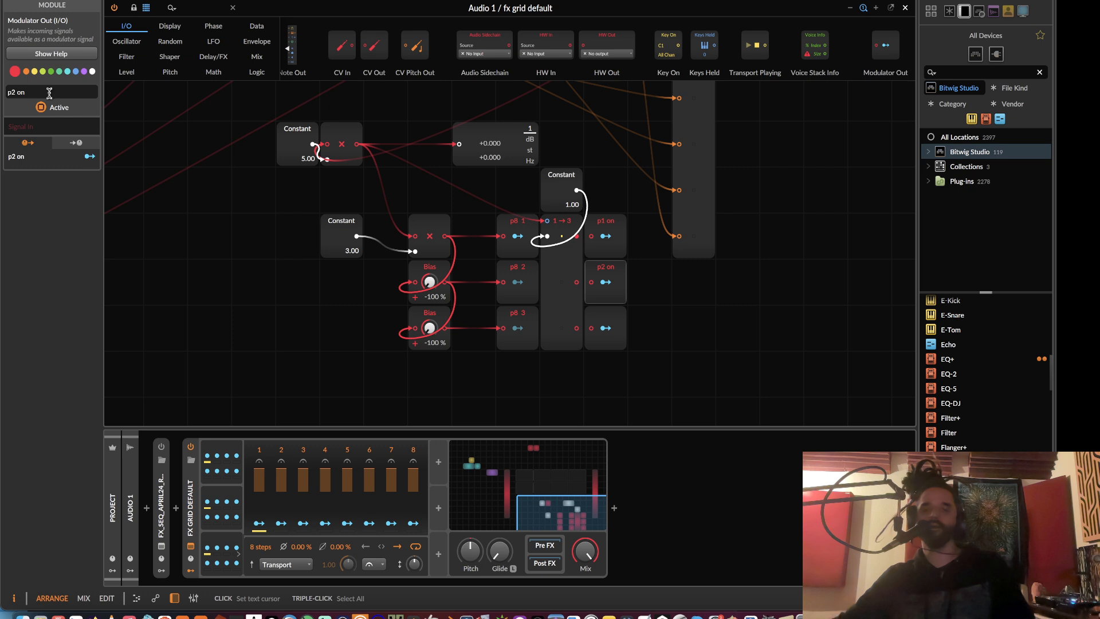
- Name the third new Modulator Out "p3 on" and connect the Split's three outputs to p1 on, p2 on and p3 on
click(616, 315)
click(64, 92)
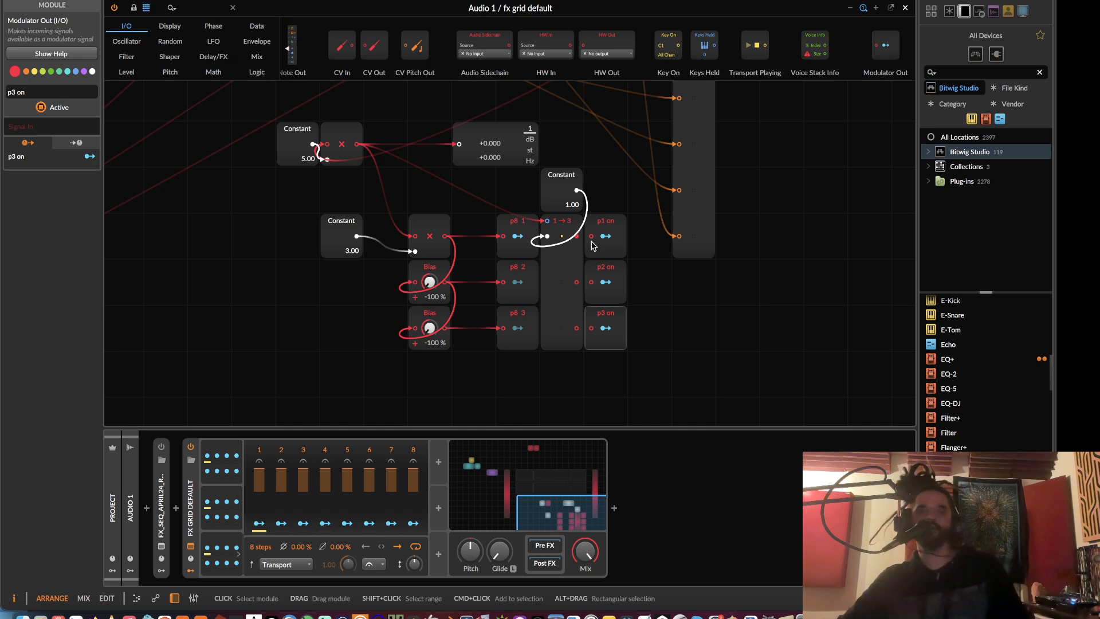
drag(577, 237, 591, 237)
drag(592, 282, 577, 282)
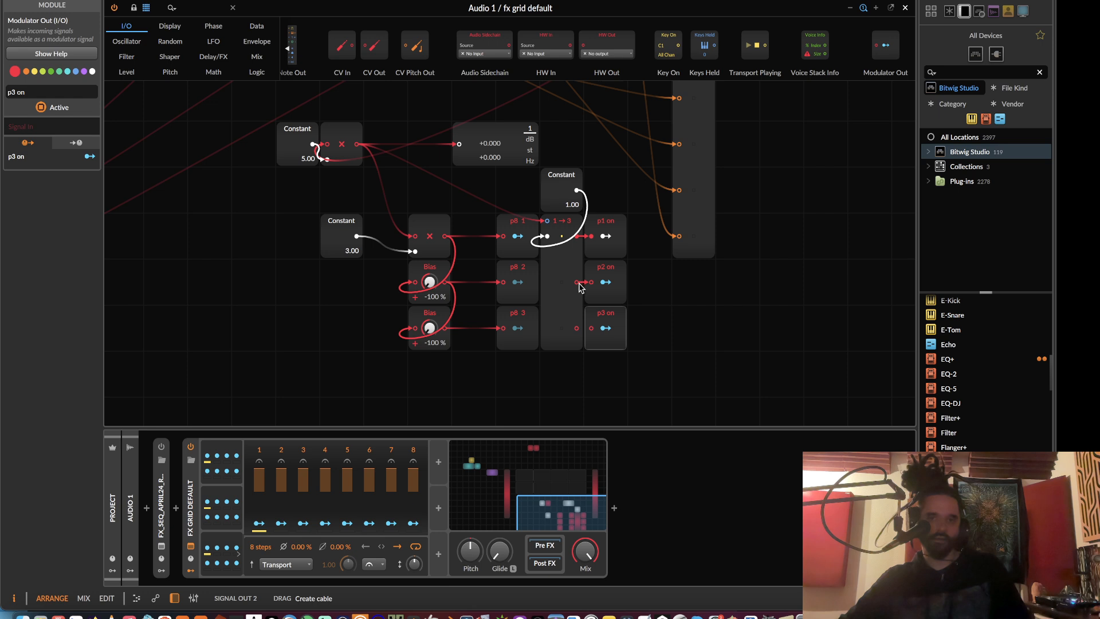
drag(591, 328, 575, 329)
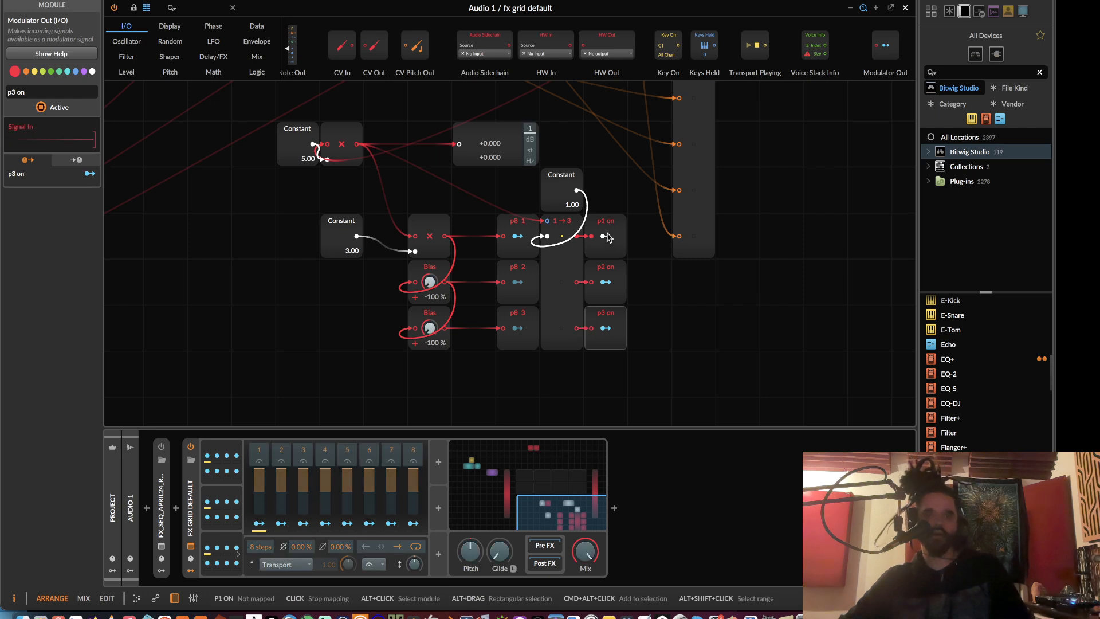
- Map p1 on, p2 on and p3 on to the Global Amount of the first, second and third ParSeq-8 respectively, each at 1.000
click(224, 450)
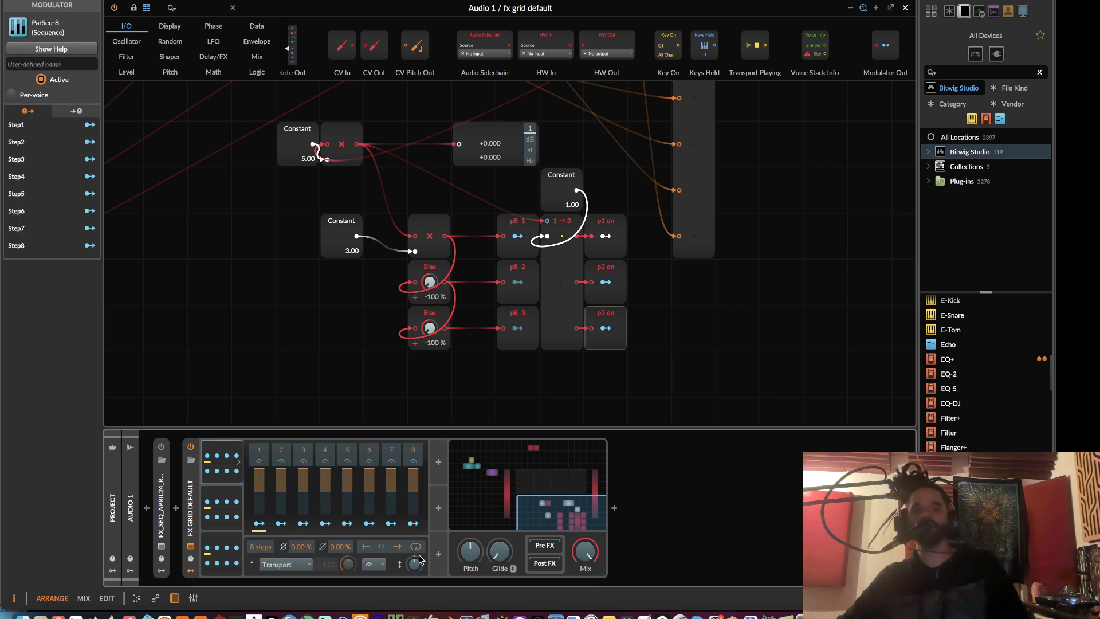
mouse_move(419, 555)
mouse_down()
mouse_move(419, 532)
mouse_move(415, 560)
mouse_up()
click(605, 282)
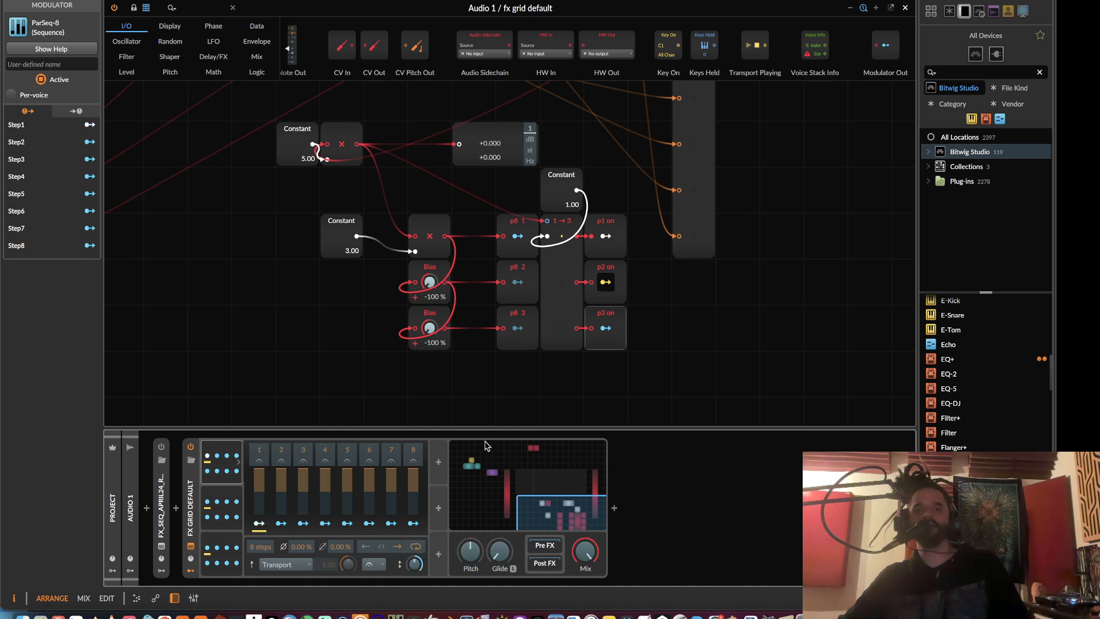
drag(415, 564, 415, 560)
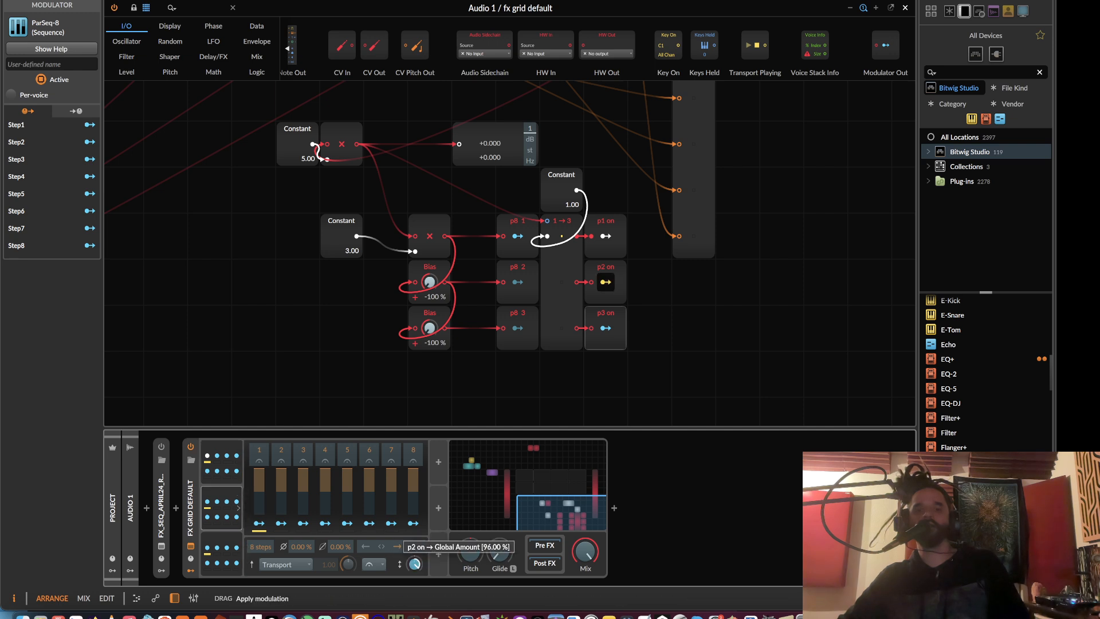
click(606, 330)
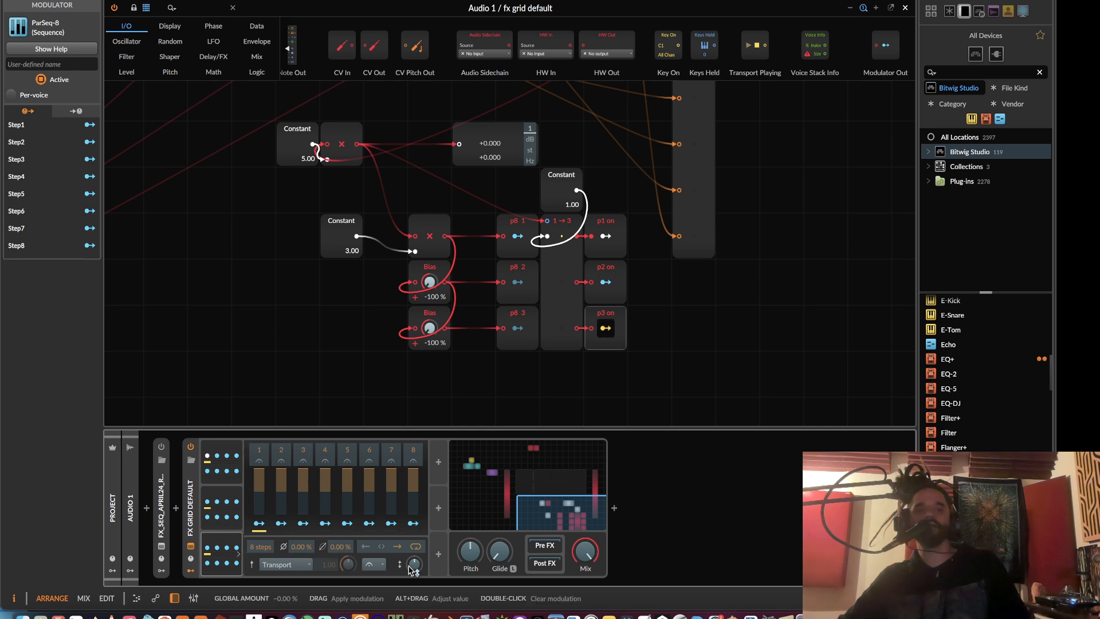
drag(414, 565, 414, 563)
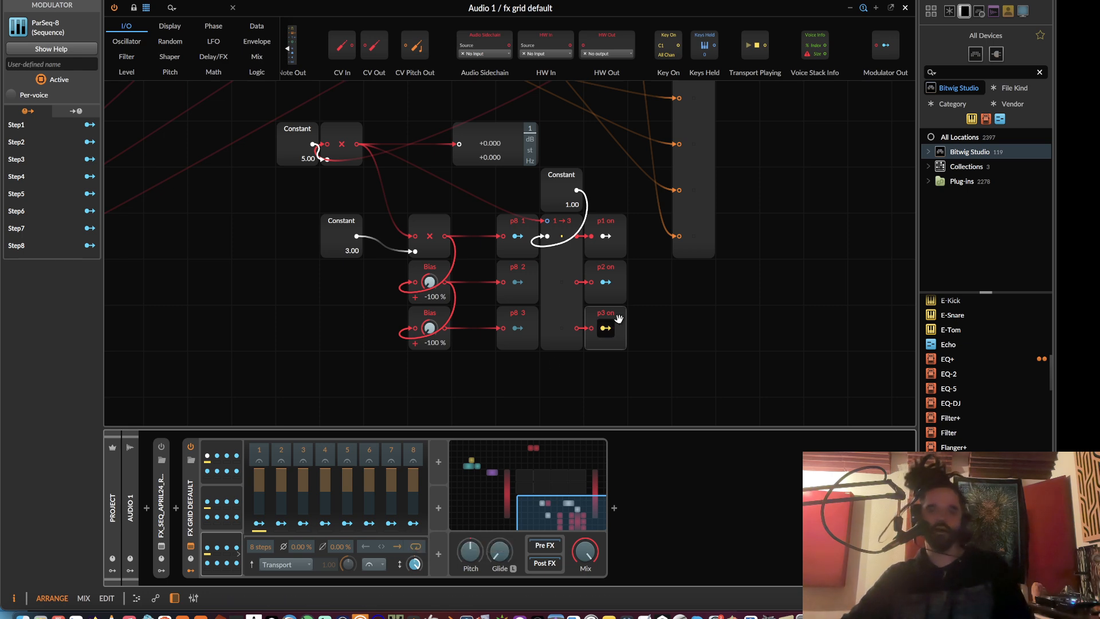
click(602, 330)
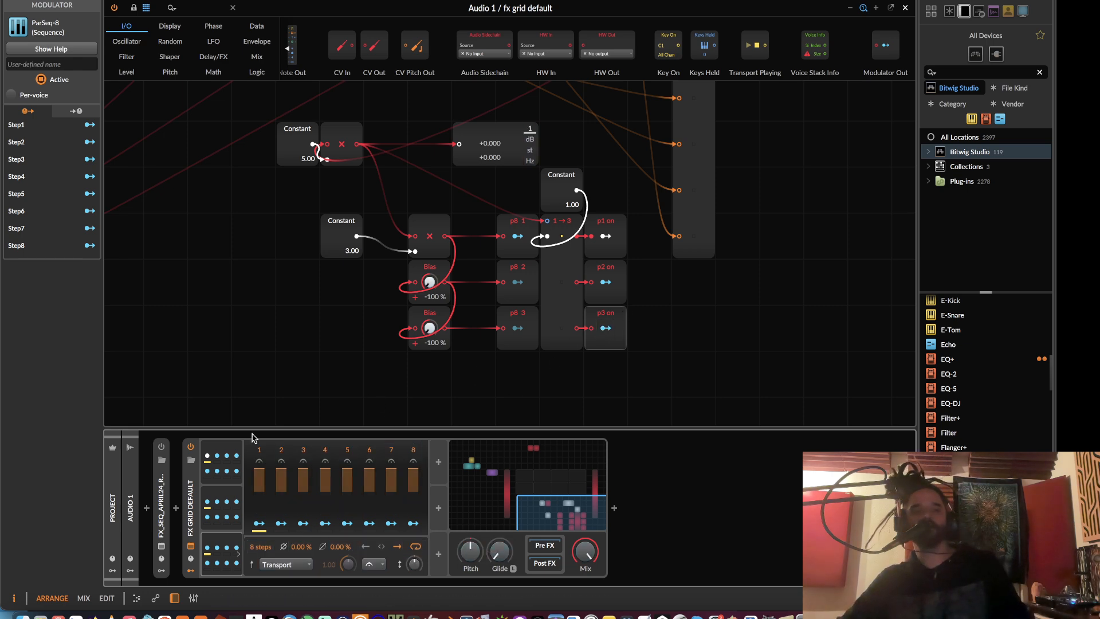
- Sweep the first step's pitch in the first pitch sequencer up and down to test the ParSeq-8 switching
drag(378, 262, 416, 378)
drag(351, 335, 365, 344)
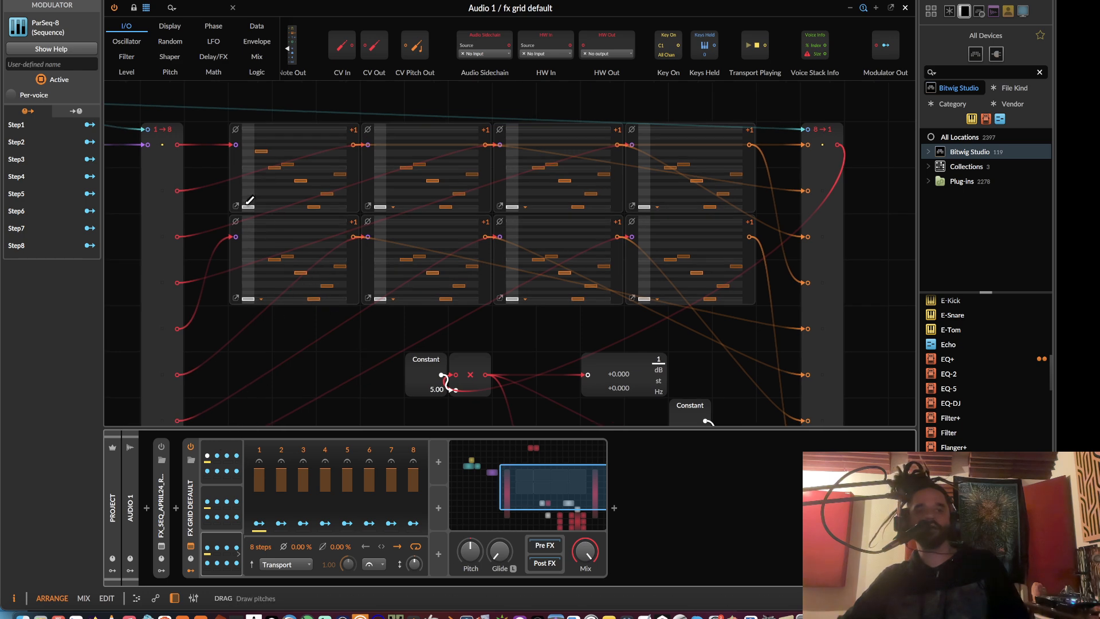
drag(250, 202, 259, 141)
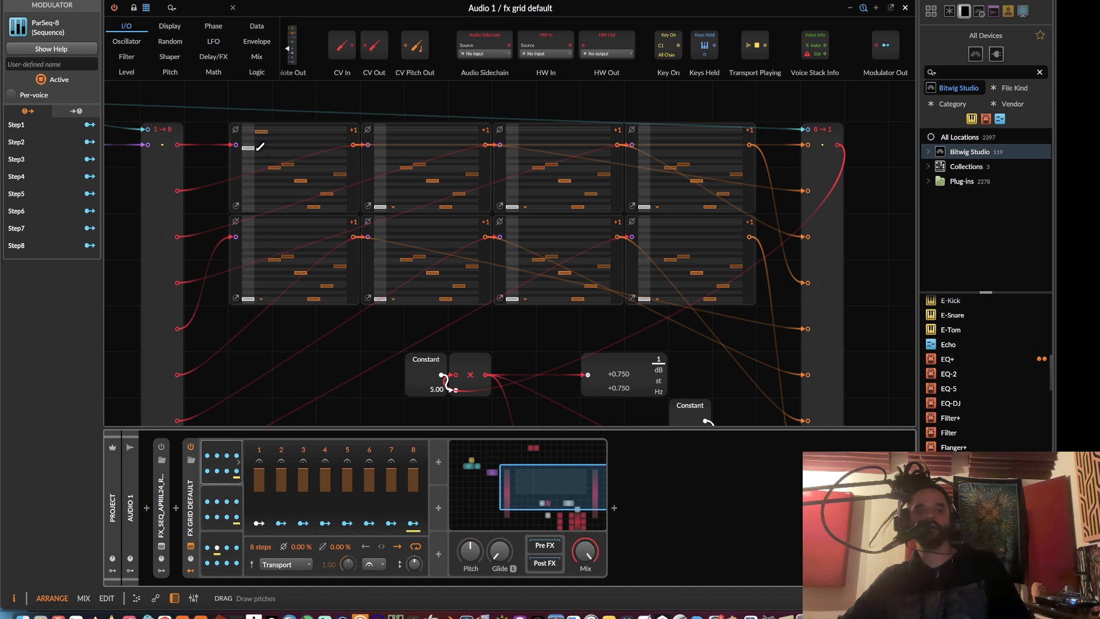
drag(261, 147, 261, 216)
- Move the first Multiply and its 5.00 Constant against the value readout, and the 3.00 Constant against the second Multiply
scroll(272, 213, down, 6)
scroll(273, 213, right, 3)
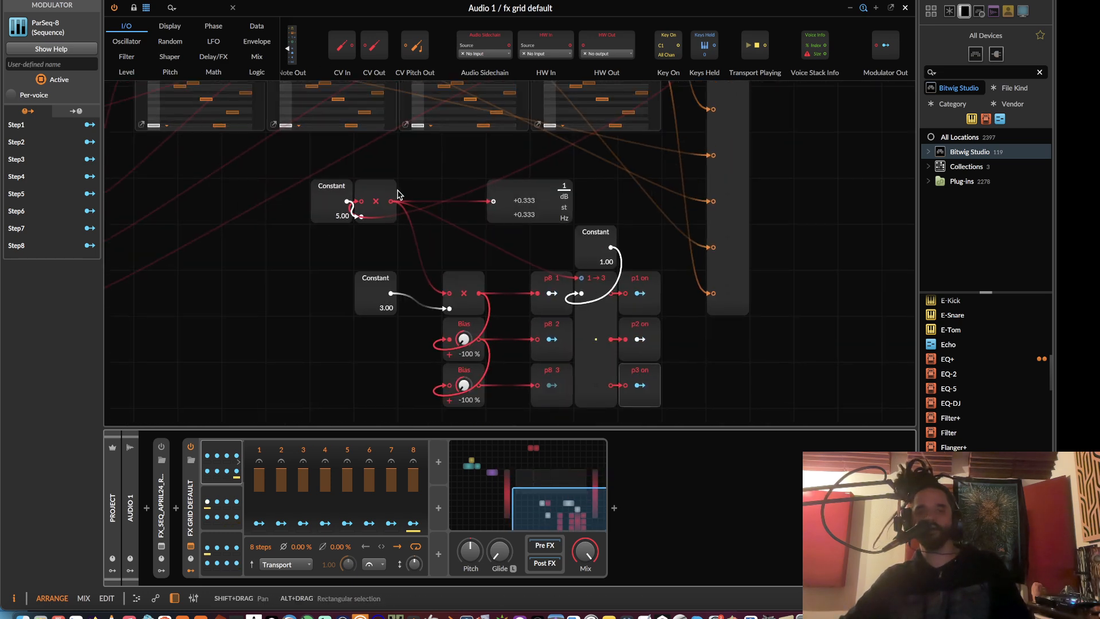
drag(379, 194, 465, 197)
drag(335, 196, 420, 197)
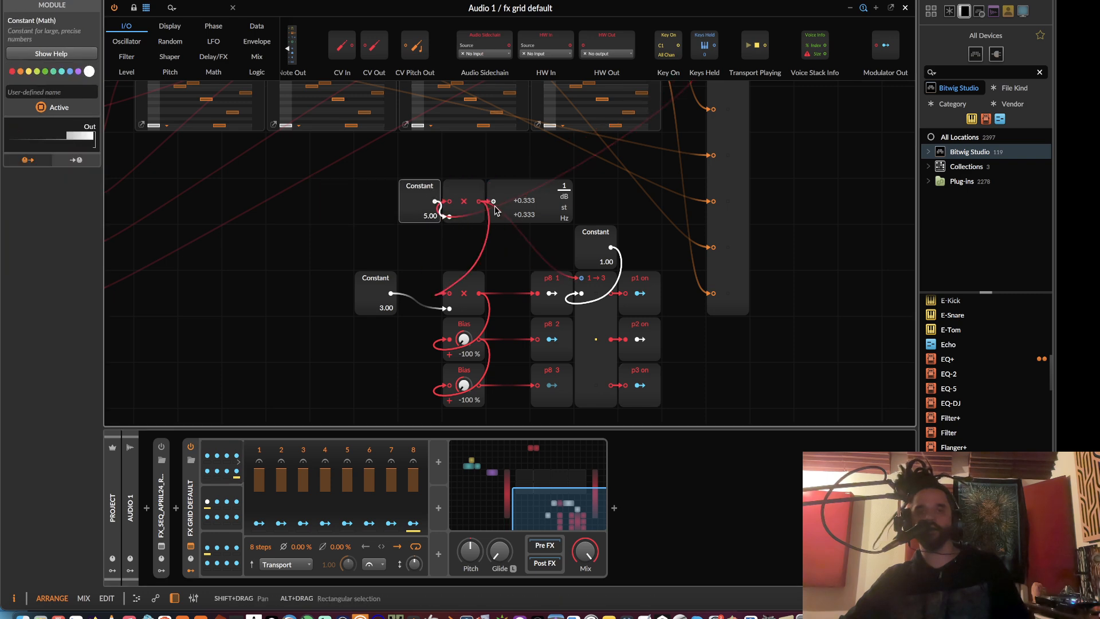
drag(376, 287, 420, 287)
- Select the whole ParSeq-8 modulation block and move it further down, away from the pitch sequencers
scroll(479, 217, down, 1)
drag(371, 166, 657, 414)
drag(518, 206, 468, 404)
drag(458, 374, 486, 134)
- Add a Label above the modulation block, widen it to span the whole block and name it "parseq 8s"
click(486, 138)
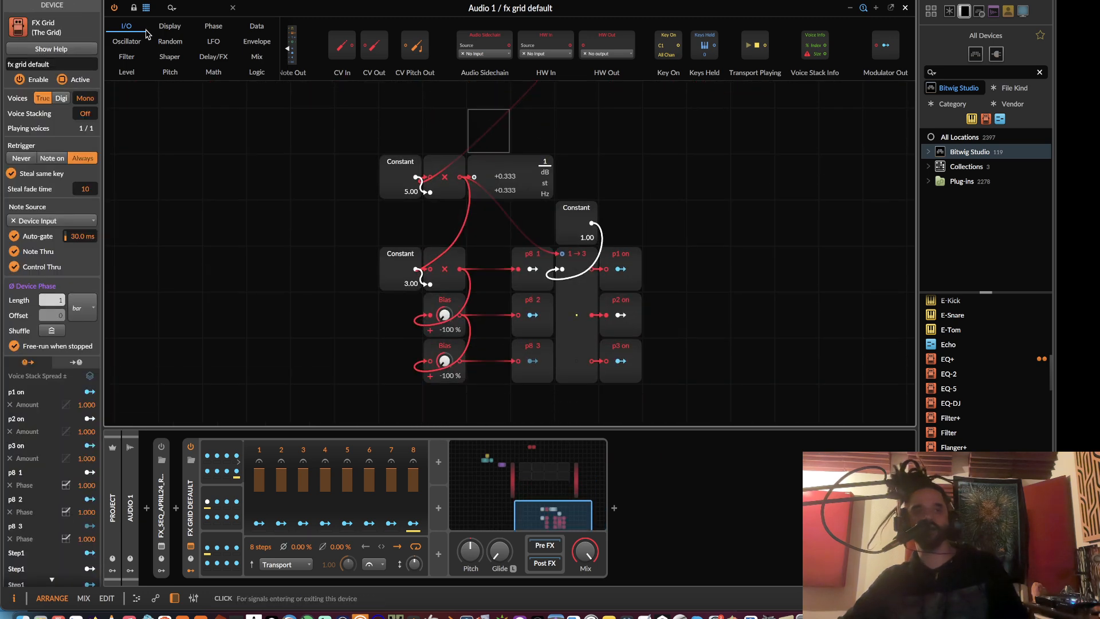
click(170, 26)
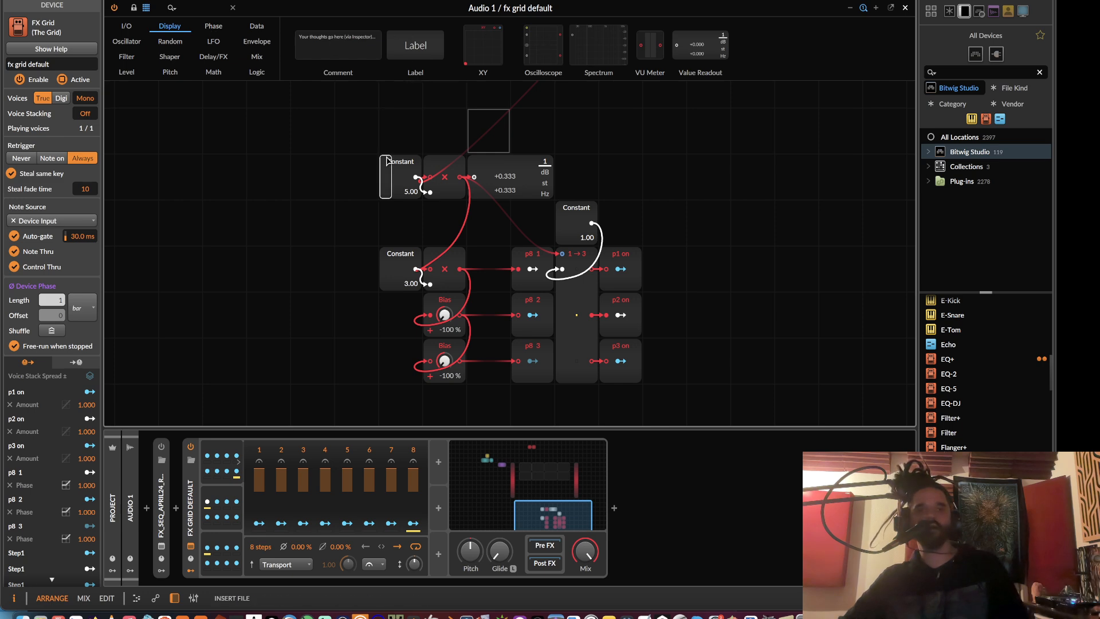
drag(387, 161, 388, 159)
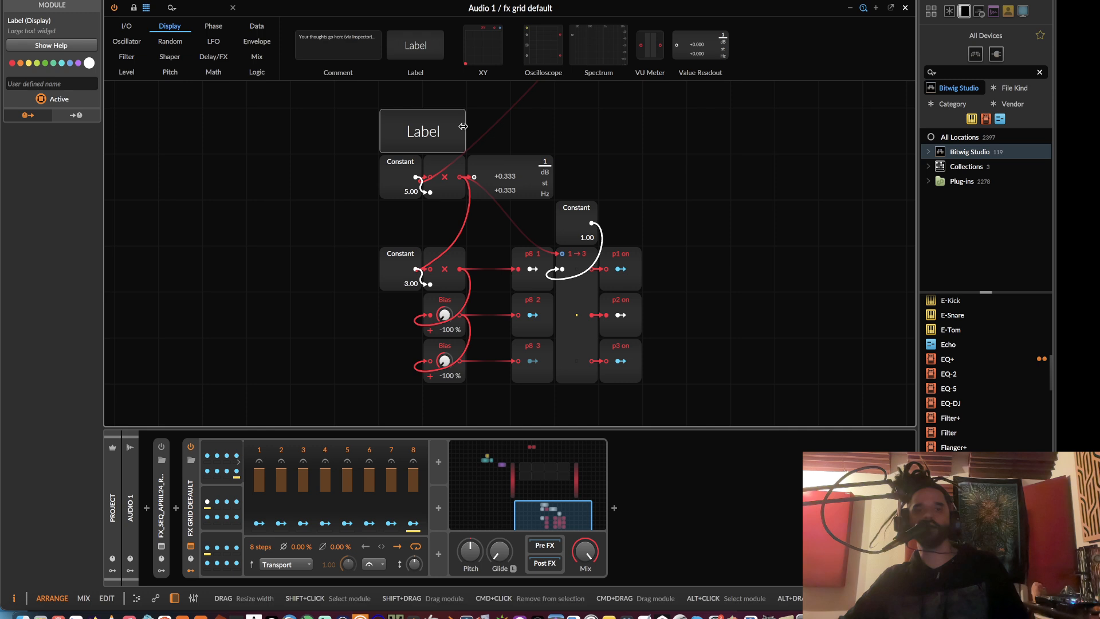
drag(463, 126, 640, 142)
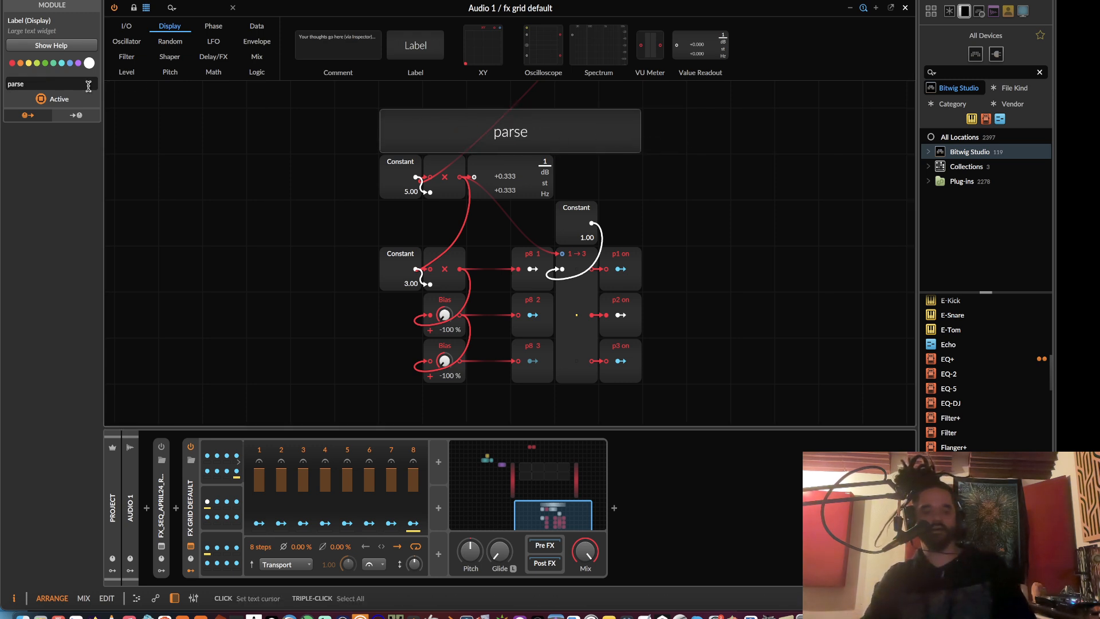
text(s)
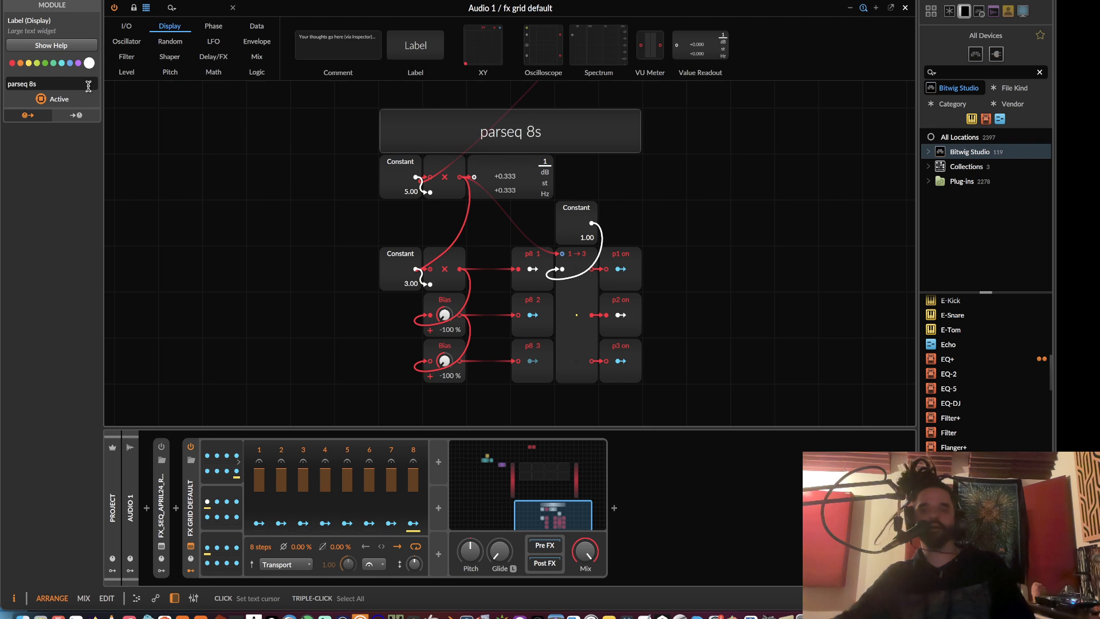
scroll(437, 268, right, 3)
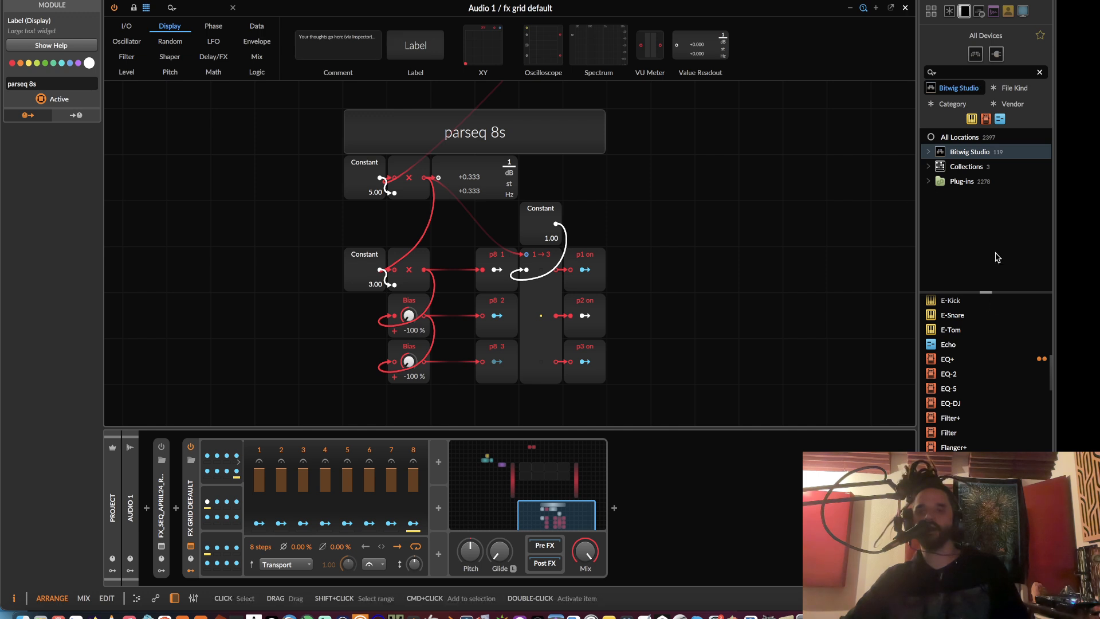
- Search the devices for "sele" and add an FX Selector after the FX Grid
click(949, 73)
text(se)
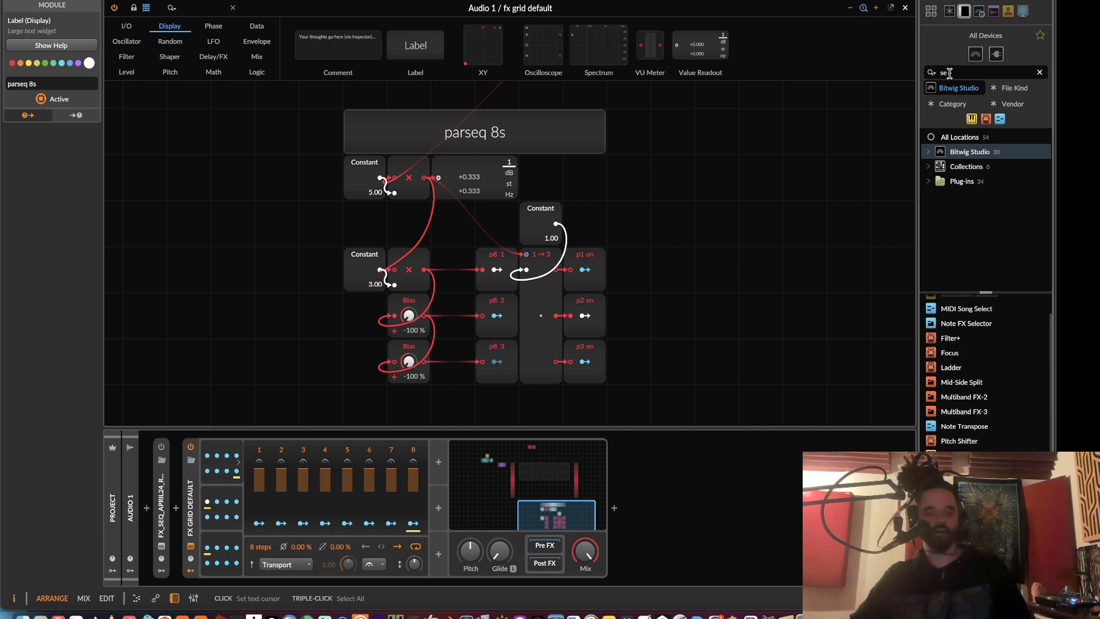
text(le)
drag(958, 303, 538, 569)
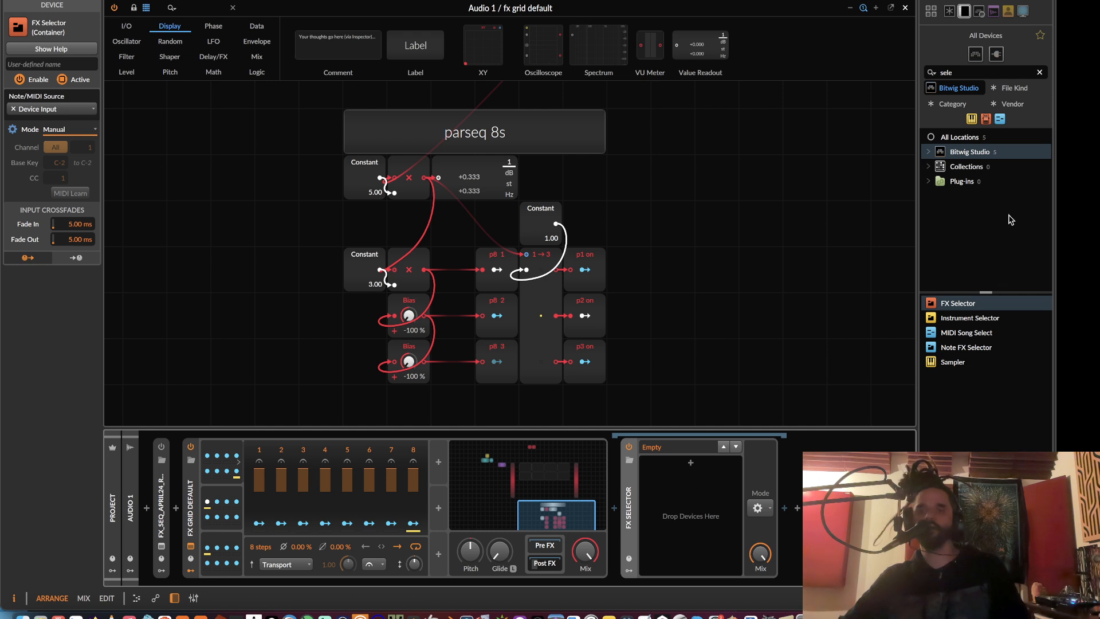
drag(966, 73, 811, 96)
text(fx ch)
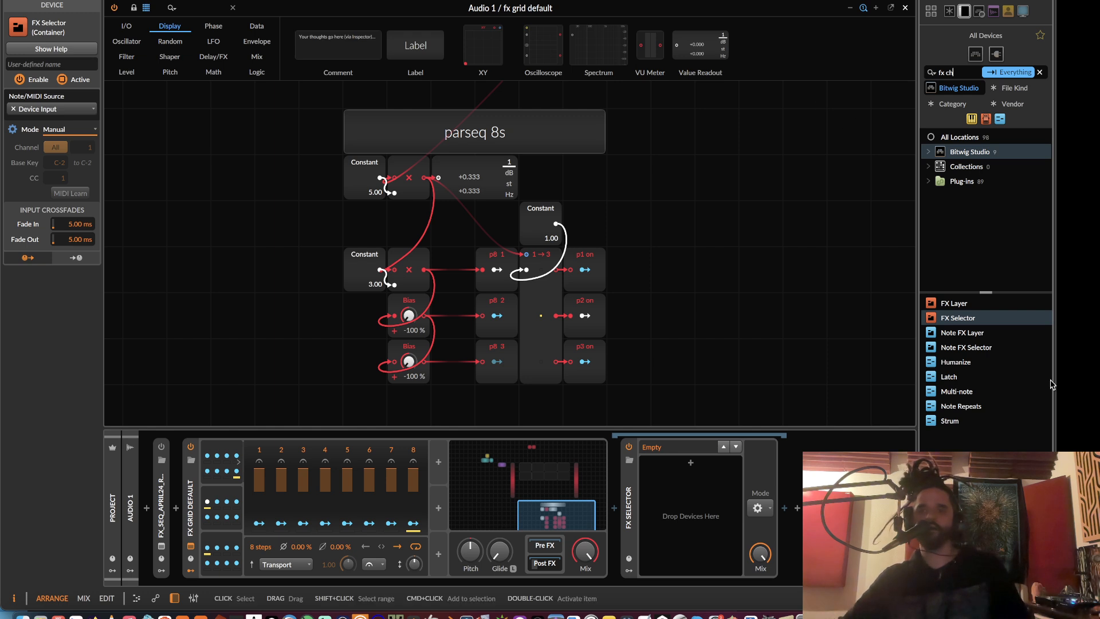
text(a)
drag(954, 307, 696, 476)
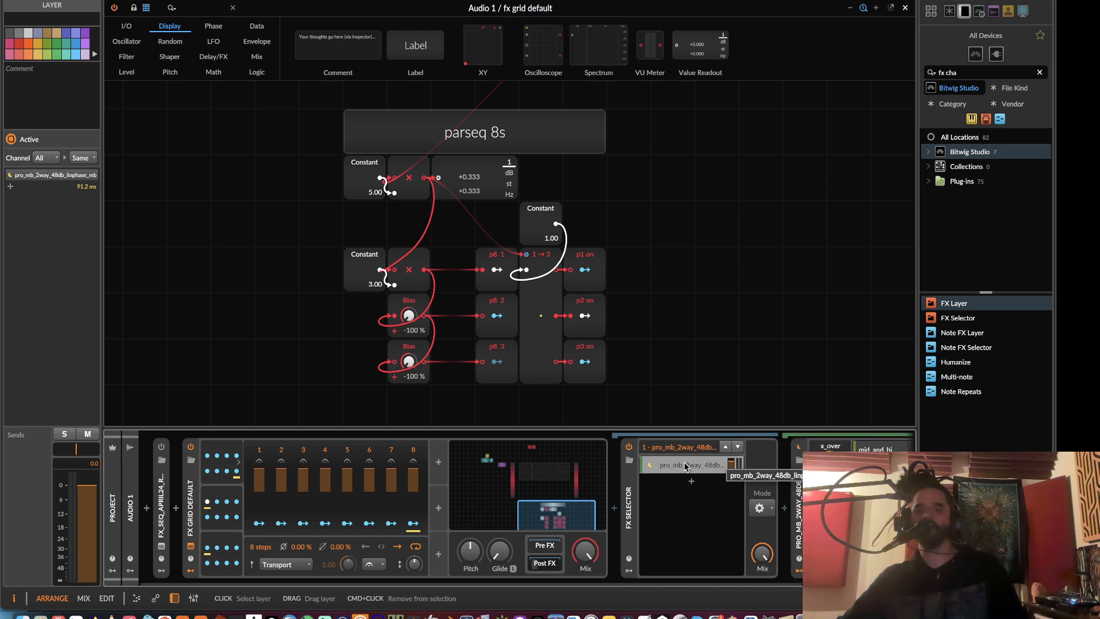
key(Delete)
- Add an empty layer to the FX Selector and duplicate it to make six layers
click(689, 464)
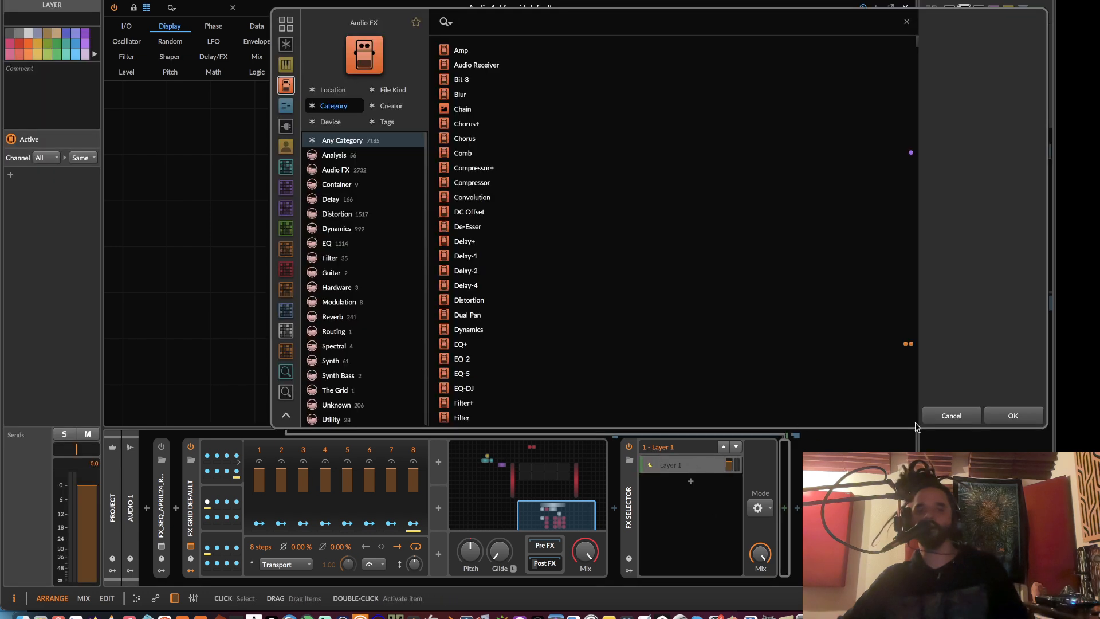
click(1029, 413)
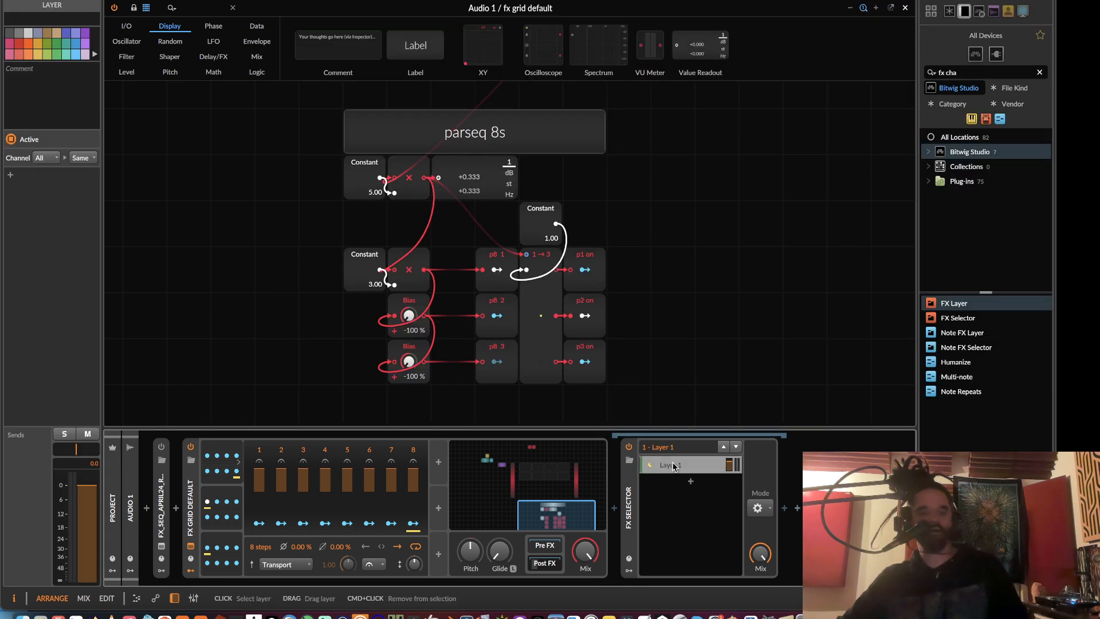
key(super+d)
key(super+d)
key(super+d)
key(super+d)
key(super+d)
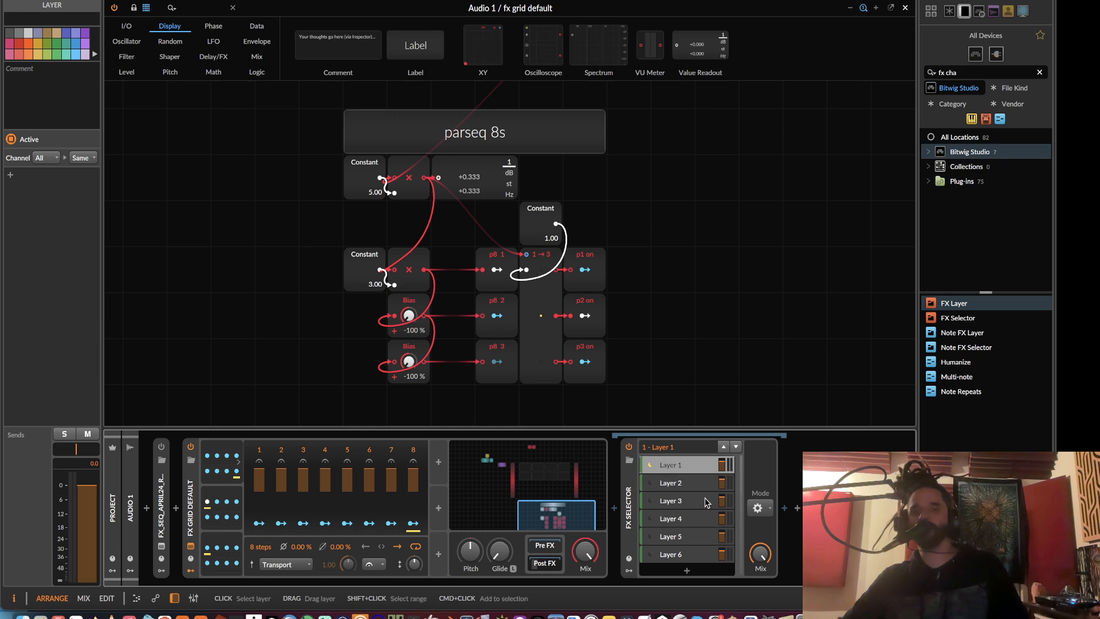
click(688, 554)
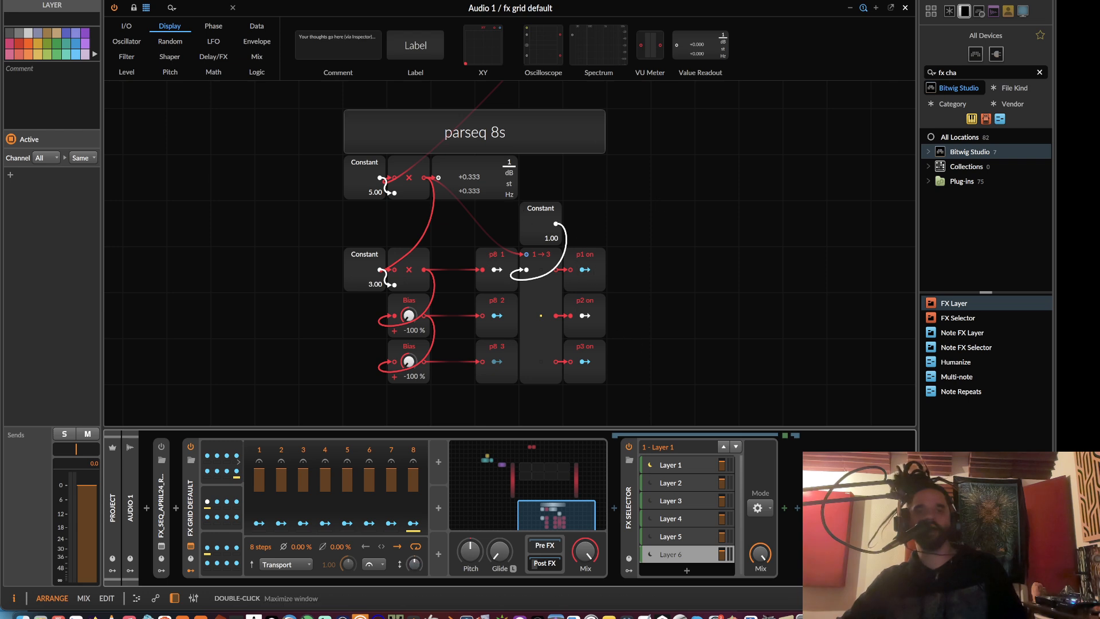
- Add a Modulator Out beyond the parseq 8s block and feed it from the first Multiply's output
click(235, 7)
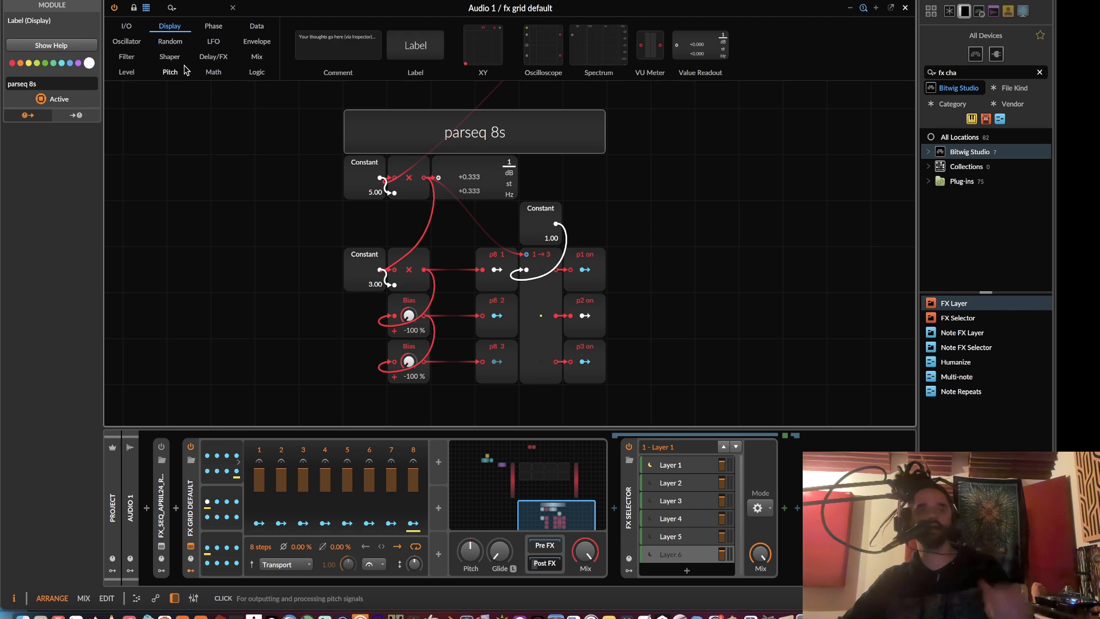
click(126, 26)
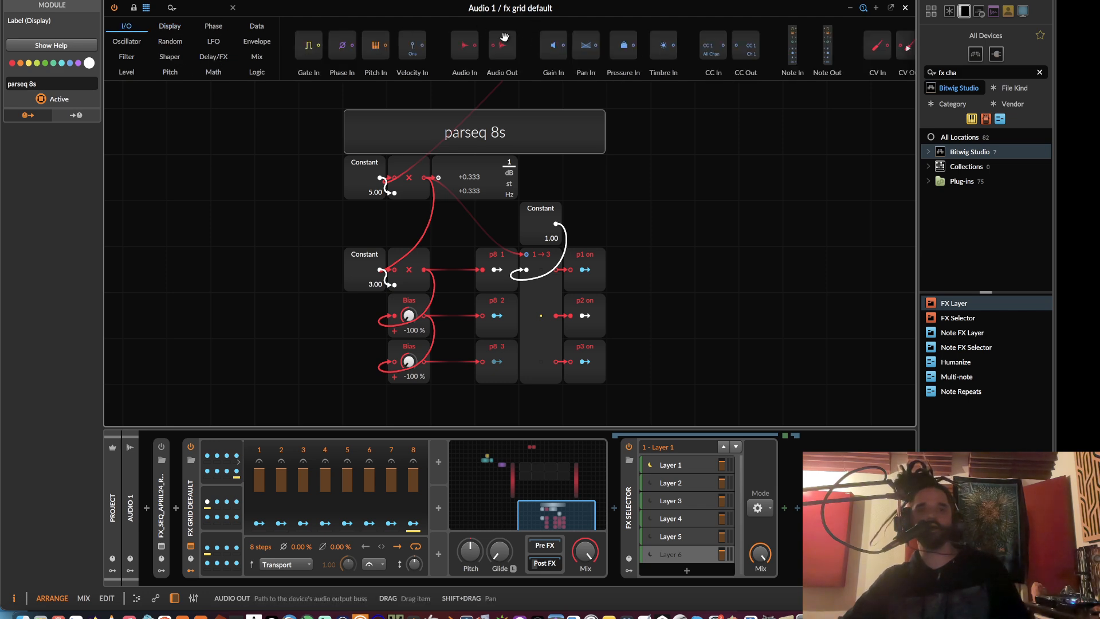
scroll(405, 40, right, 10)
drag(885, 44, 716, 178)
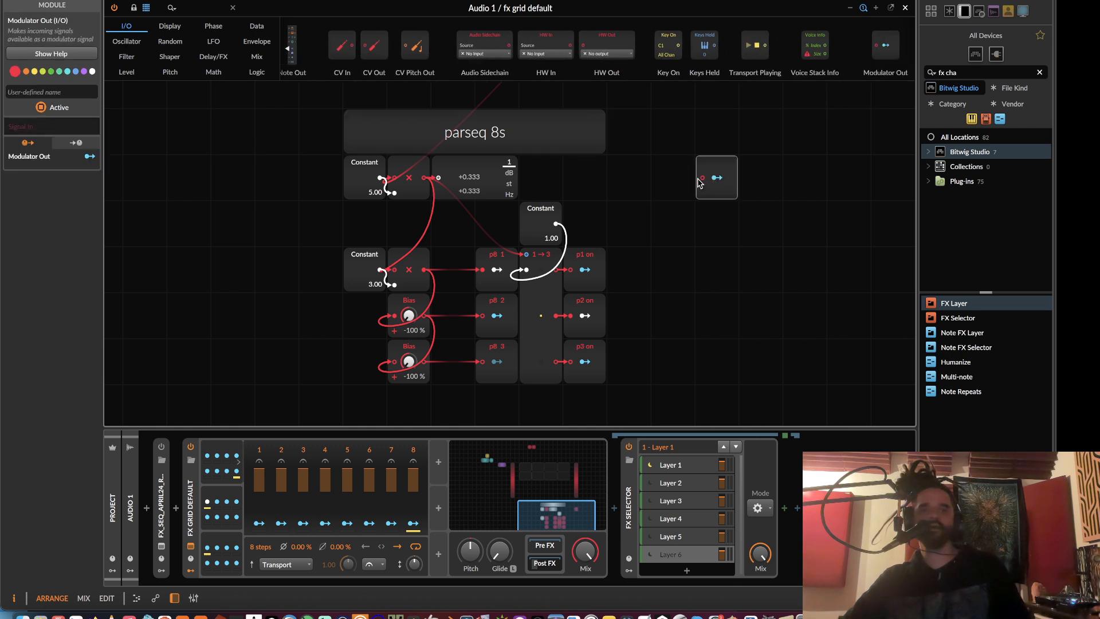
drag(438, 177, 702, 178)
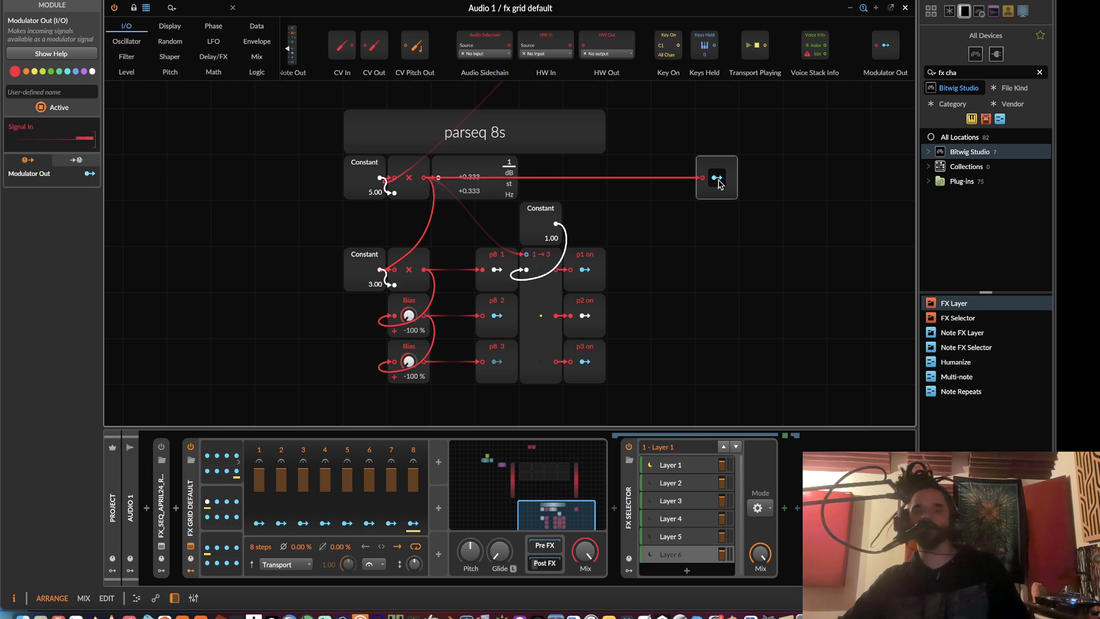
- Map the new Modulator Out to the FX Selector's layer index with an amount of 5.000
click(717, 178)
click(679, 447)
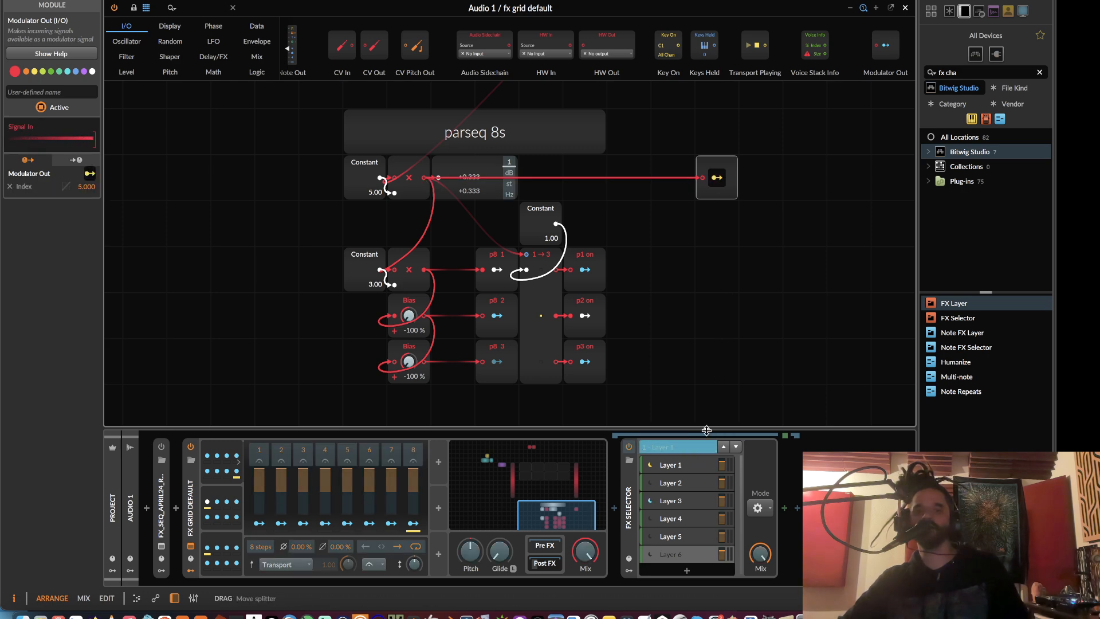
click(90, 173)
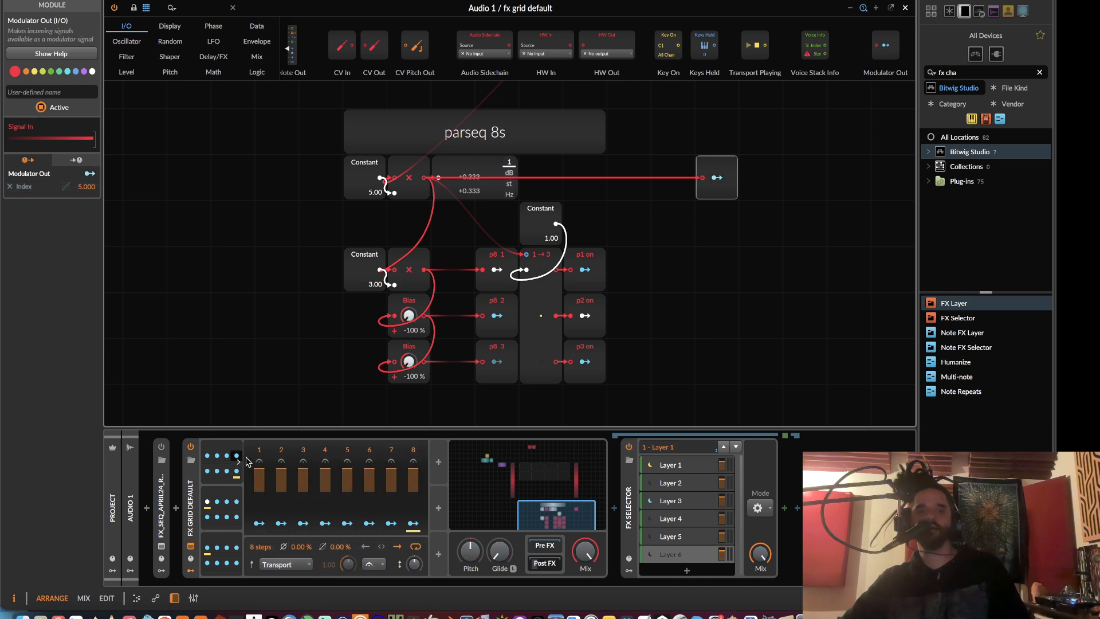
- Set the first step of the first pitch sequencer to 3.00 st to test the FX Selector's layer switching
drag(330, 231, 471, 434)
drag(225, 220, 342, 407)
scroll(381, 172, up, 5)
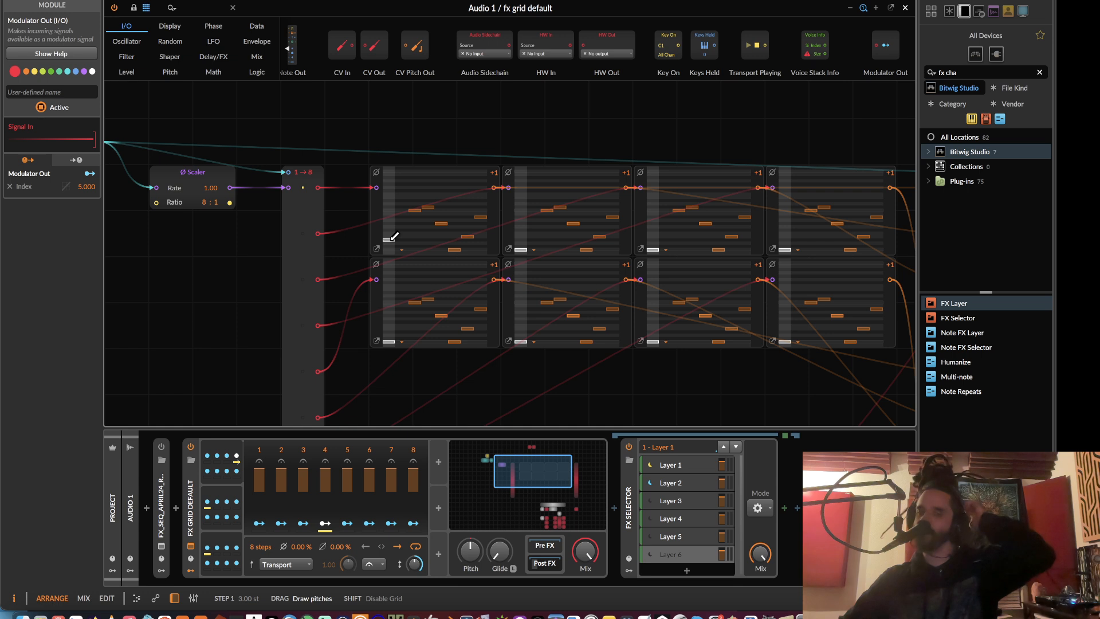
- Check the modulation routings of the FX Selector's layer index
right_click(683, 454)
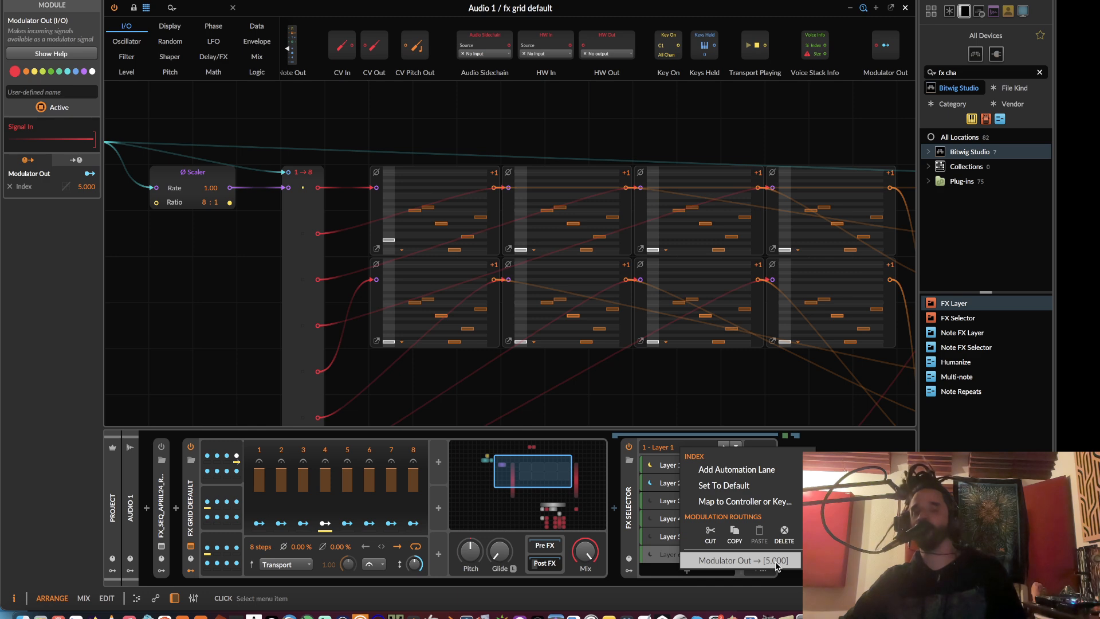
click(669, 450)
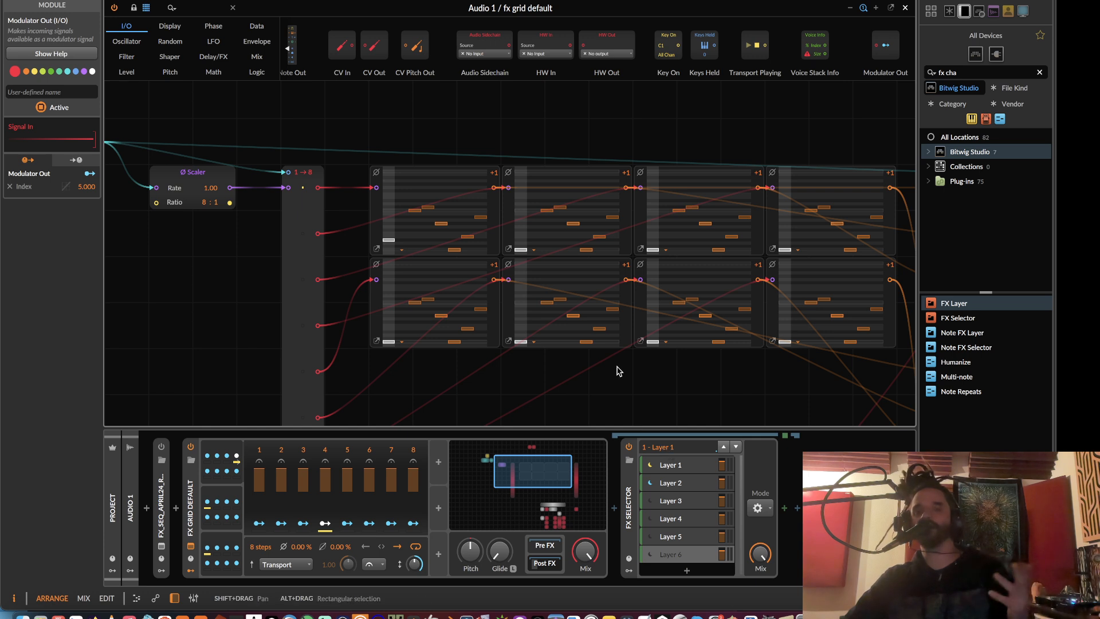
- Add a Steps module beyond the parseq 8s block and feed its phase input from the first Multiply's output
drag(609, 372, 597, 324)
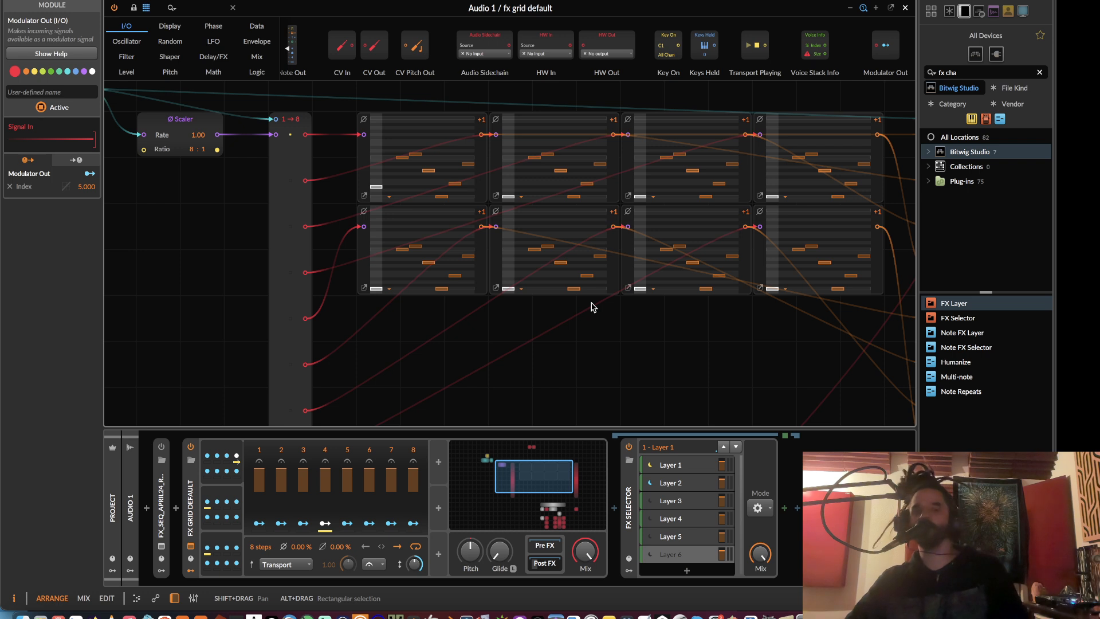
scroll(593, 318, down, 2)
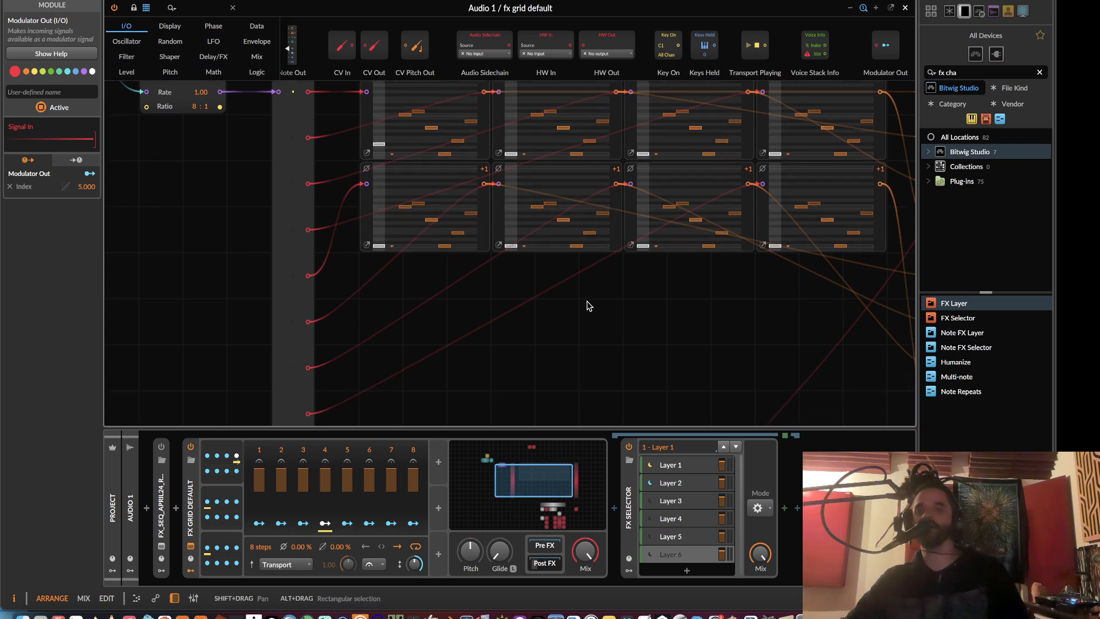
scroll(591, 359, down, 1)
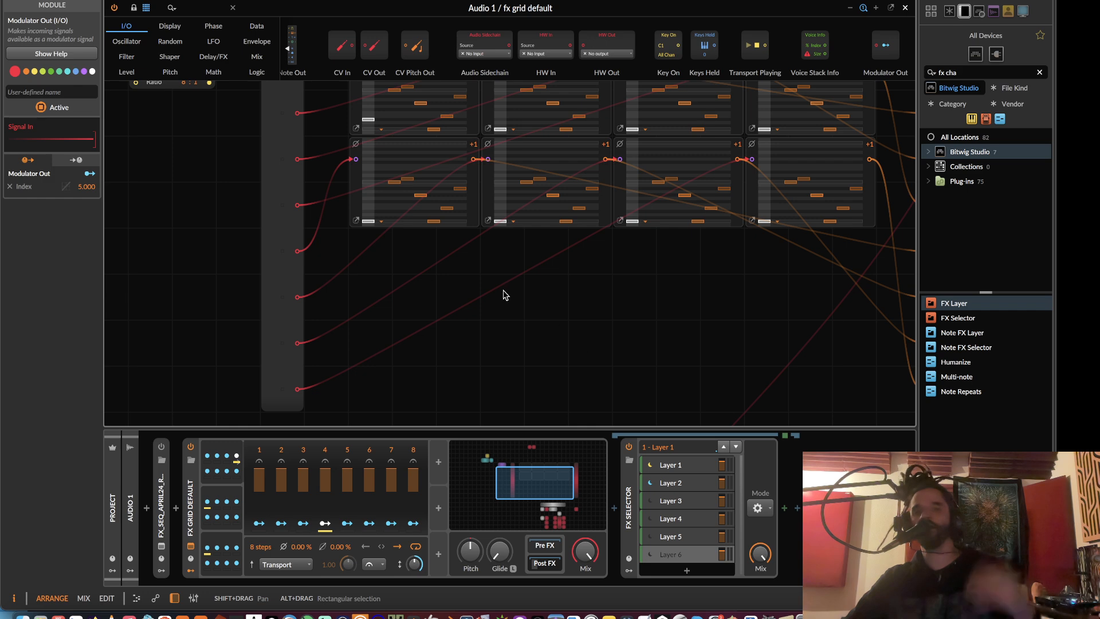
click(252, 27)
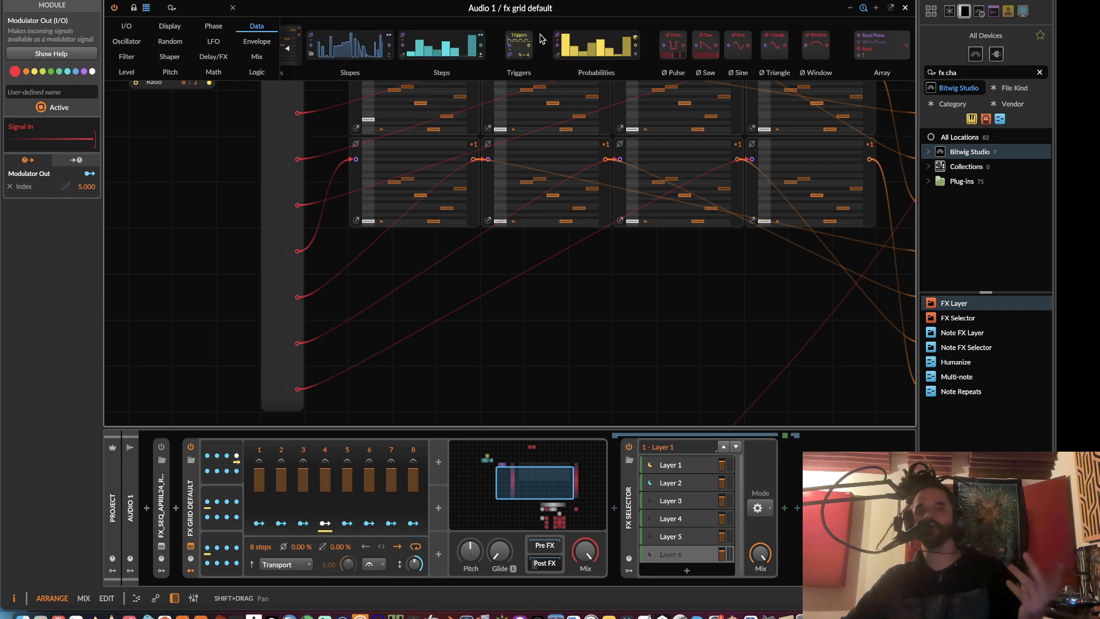
drag(428, 51, 421, 237)
click(737, 346)
drag(713, 261, 543, 228)
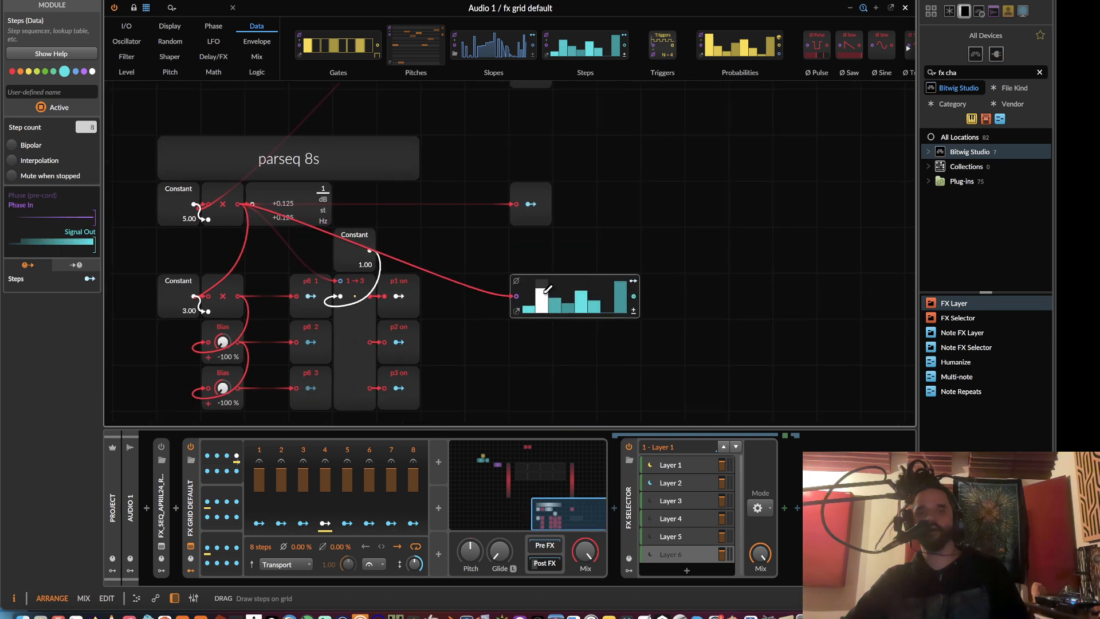
- Move the Steps module into the empty area beneath the two rows of pitch sequencers
drag(568, 280, 771, 506)
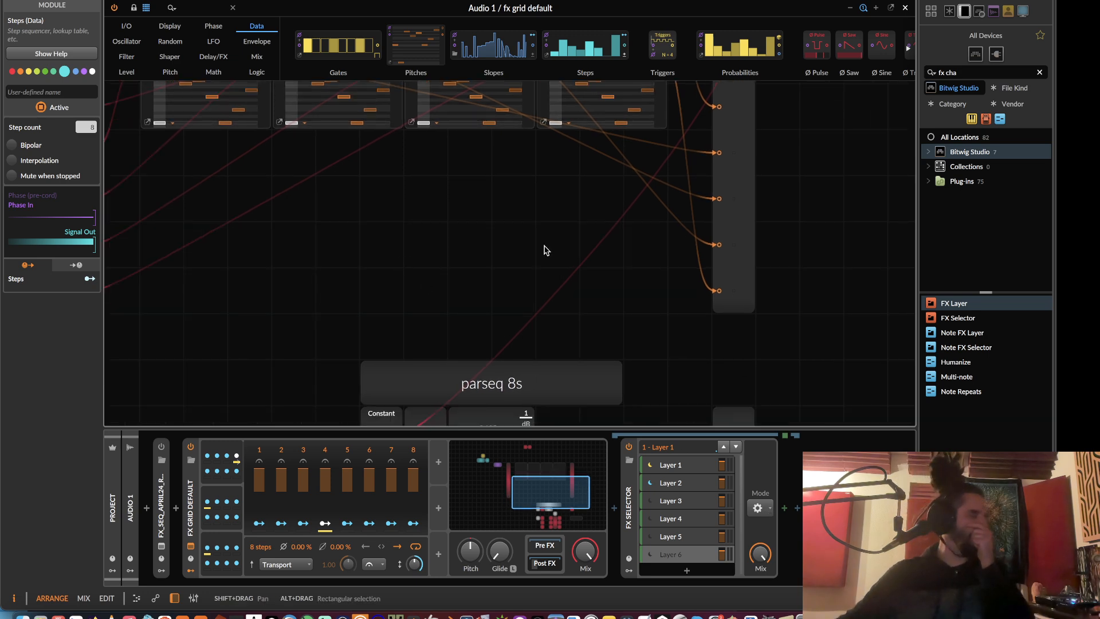
drag(540, 221, 538, 96)
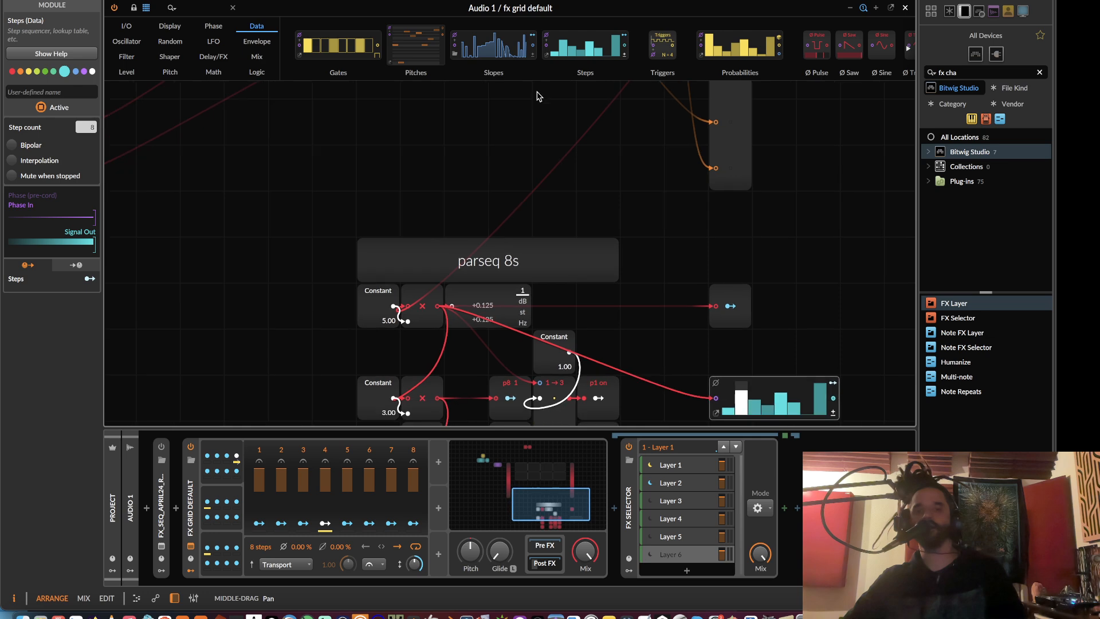
drag(643, 247, 594, 206)
scroll(726, 340, down, 2)
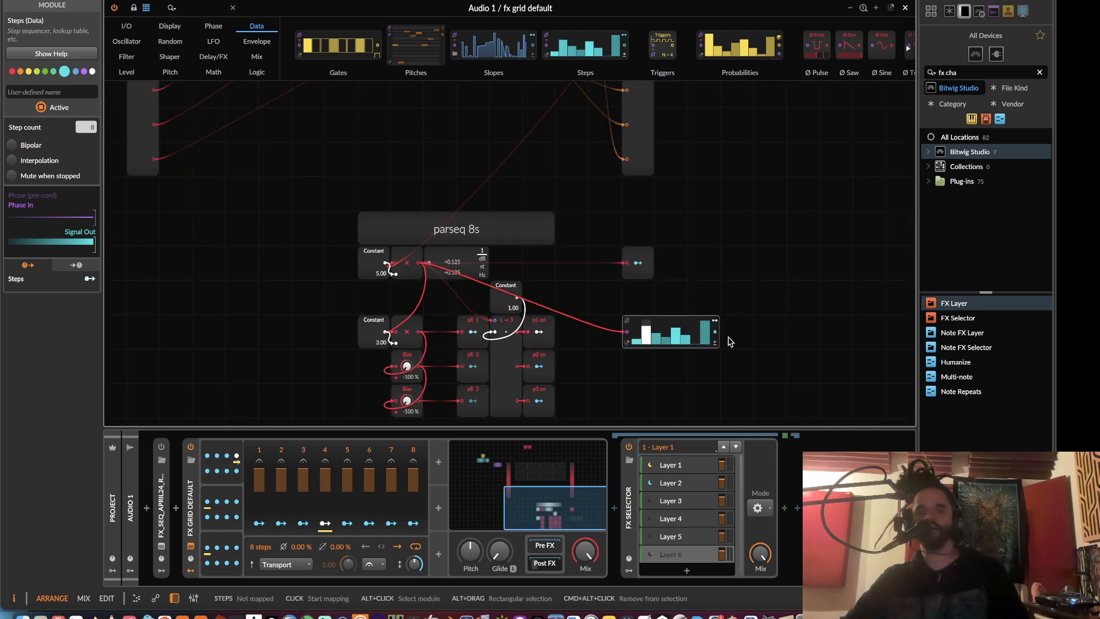
scroll(730, 340, up, 2)
drag(730, 340, 655, 299)
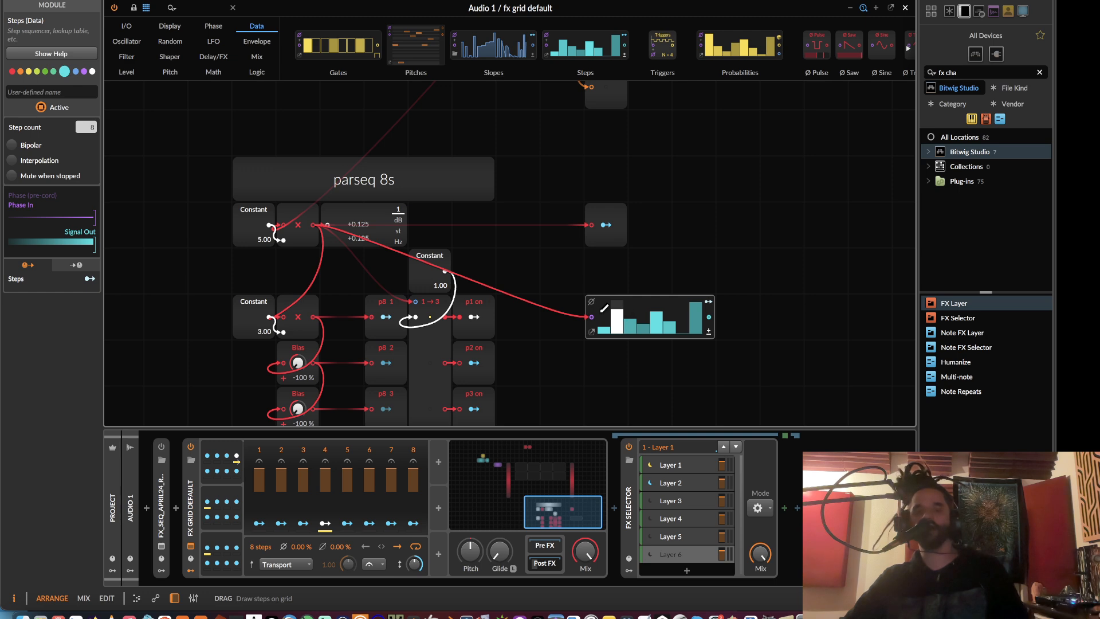
drag(384, 242, 446, 306)
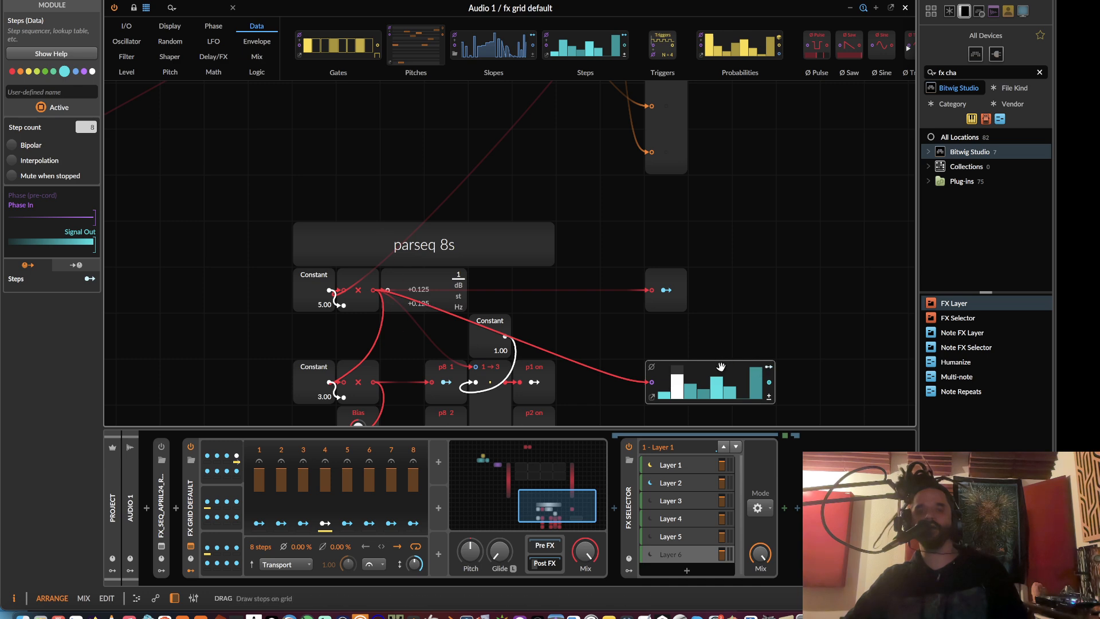
drag(720, 367, 412, 179)
drag(412, 180, 612, 398)
drag(387, 227, 399, 290)
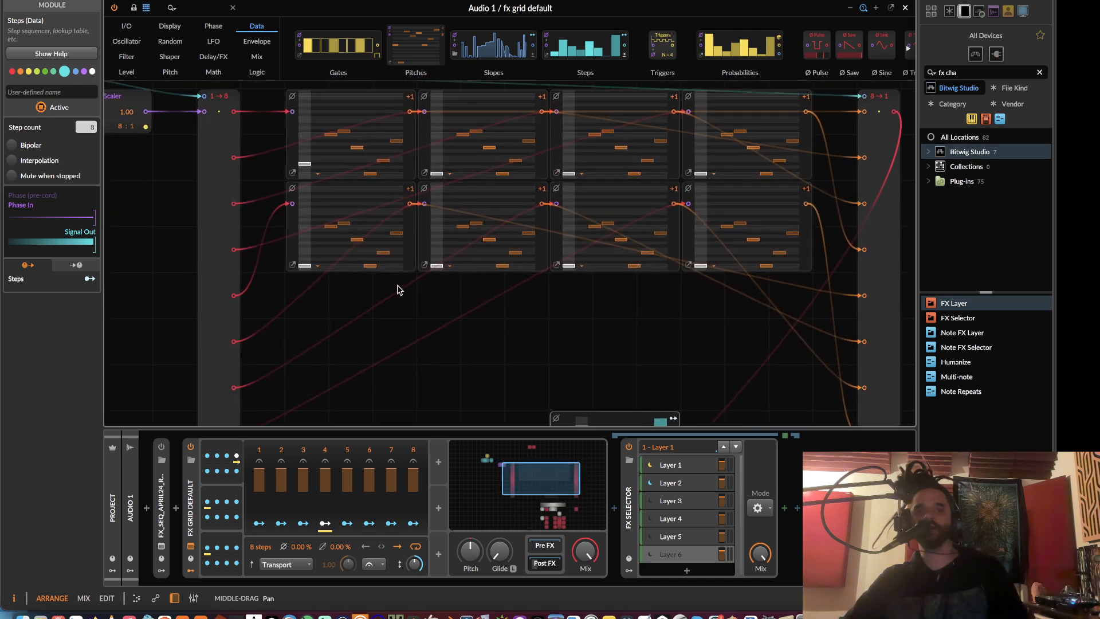
drag(607, 419, 563, 327)
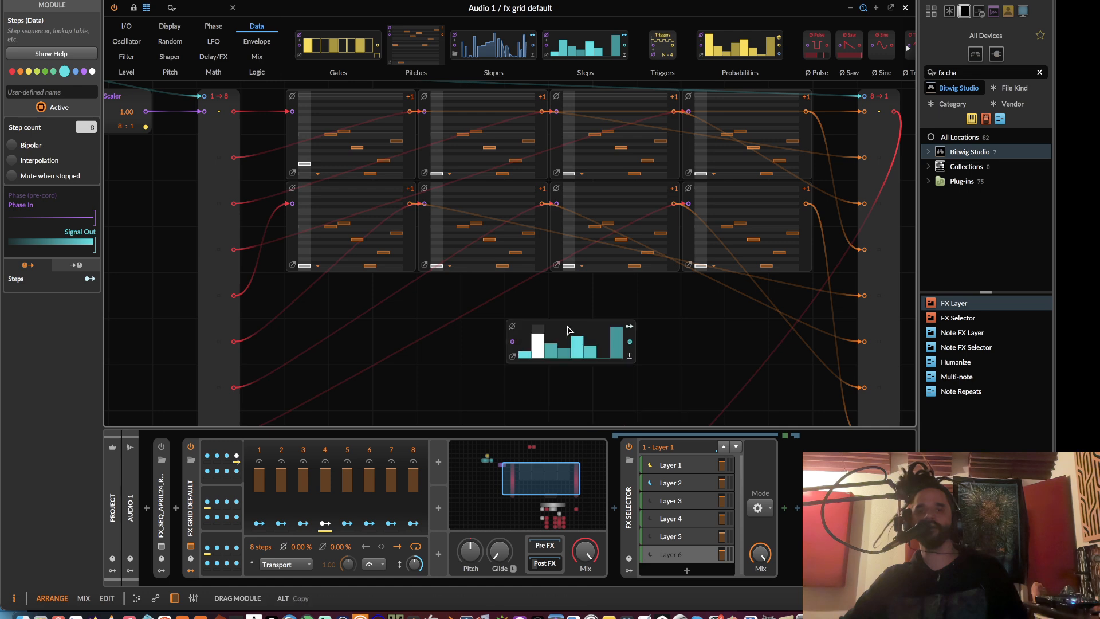
- Try different pitches on the first step of the first pitch sequencer to test how it addresses the Steps module
drag(337, 161, 297, 194)
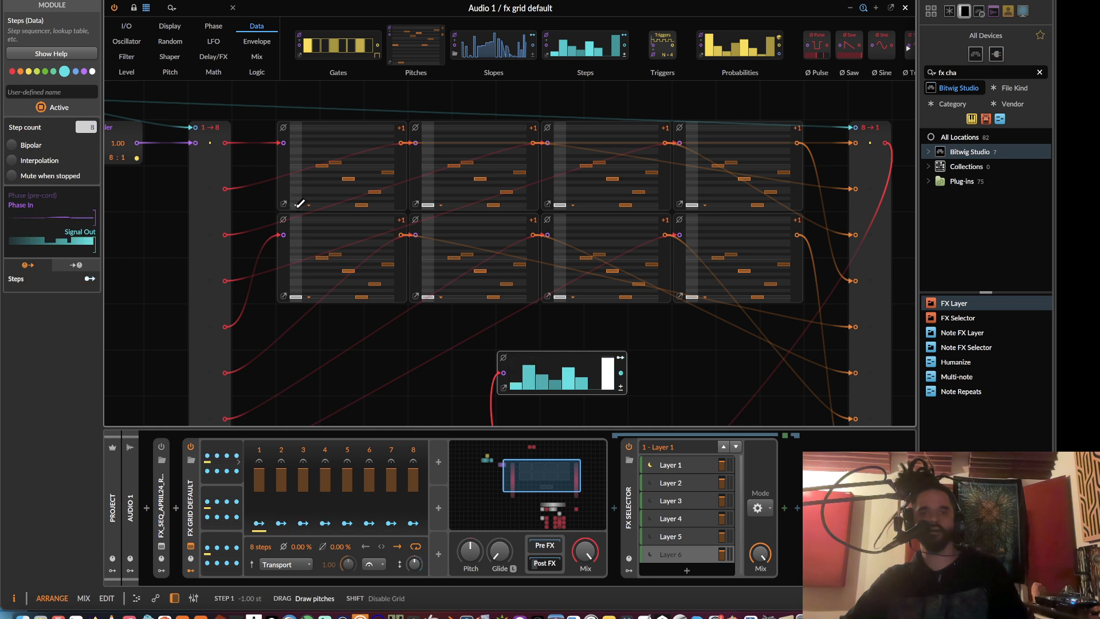
mouse_move(298, 235)
mouse_down()
mouse_move(297, 166)
mouse_move(297, 180)
mouse_up()
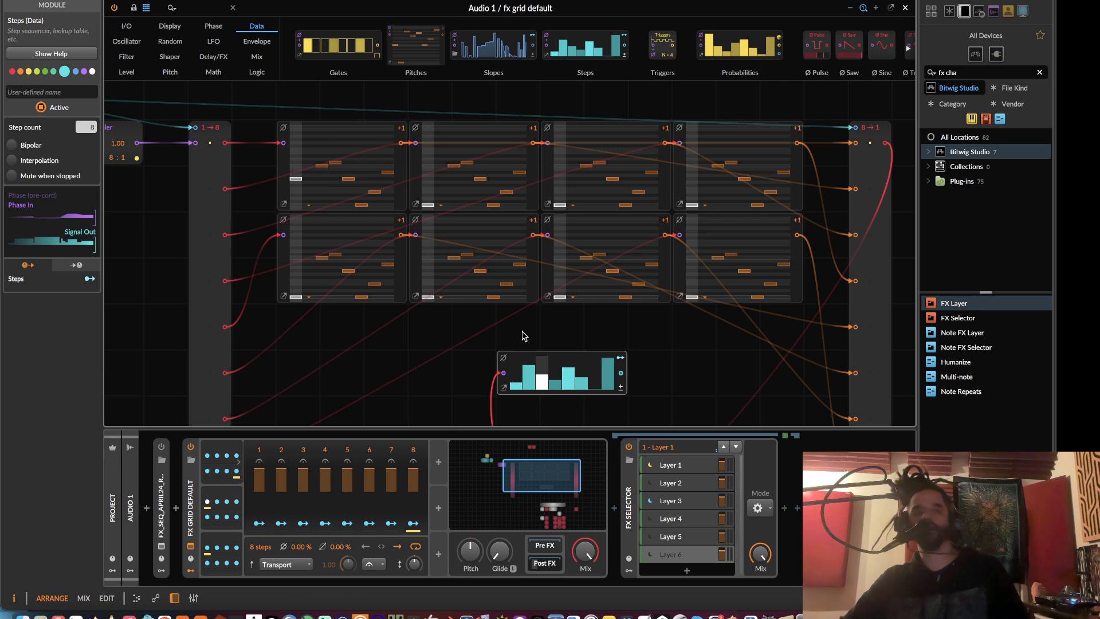
drag(523, 335, 484, 200)
drag(431, 238, 411, 389)
drag(485, 330, 478, 304)
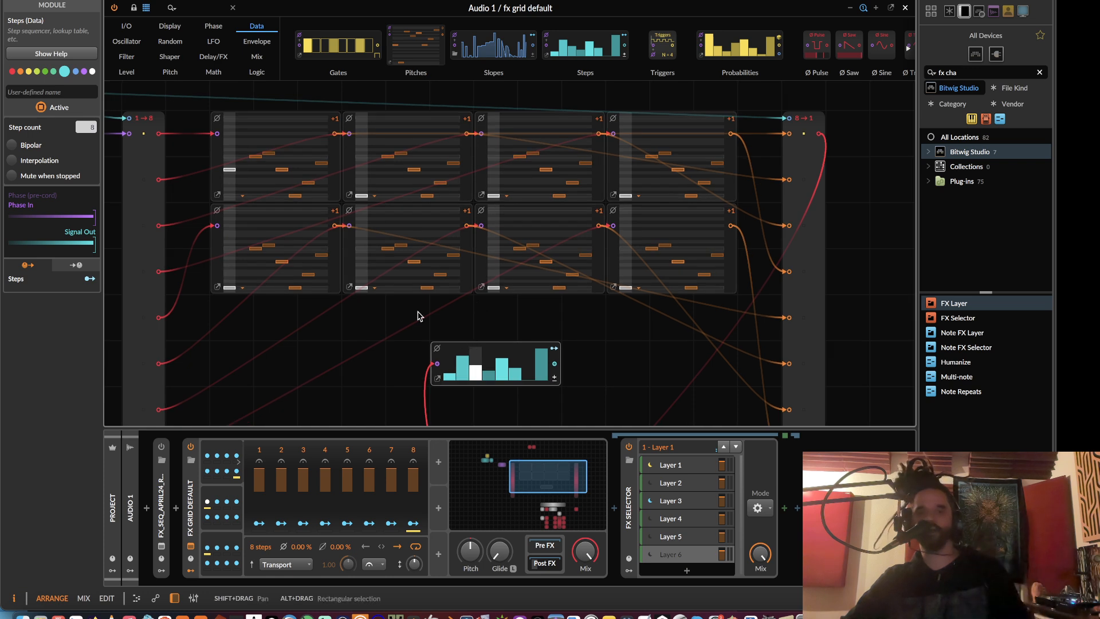
drag(243, 189, 234, 195)
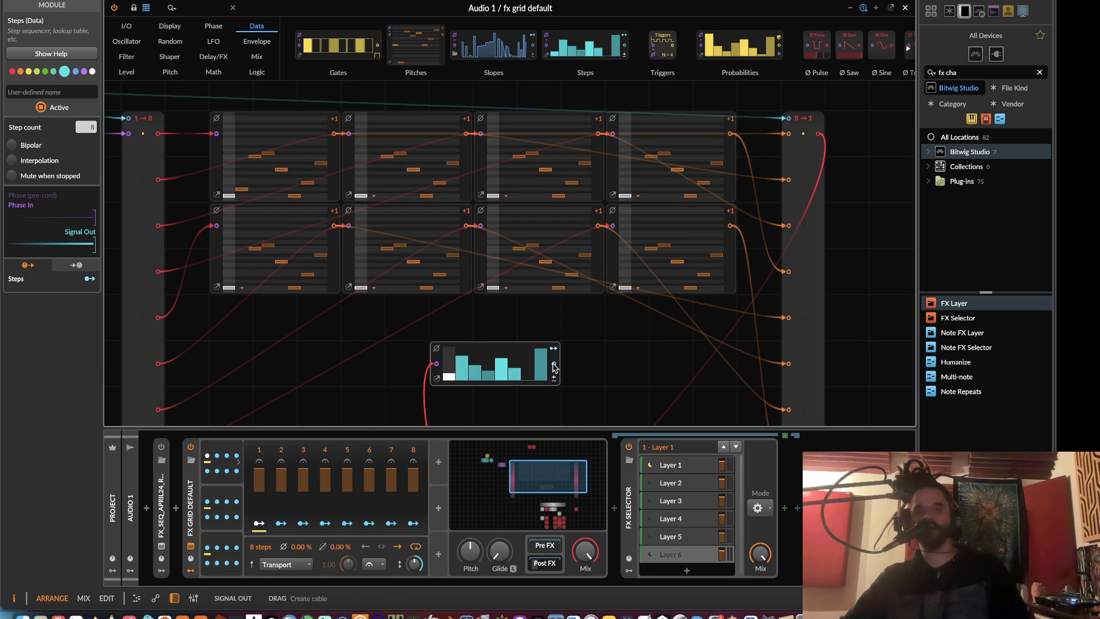
- Set the Steps module's step count to 6 and draw its levels as a rising staircase
drag(86, 129, 86, 137)
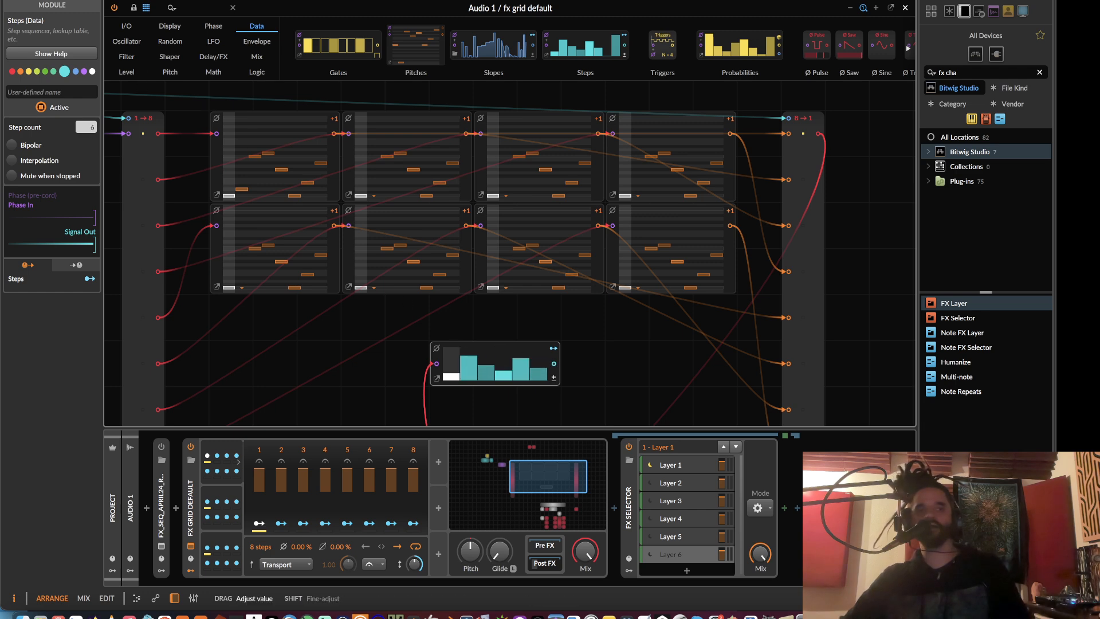
scroll(470, 375, up, 1)
mouse_move(456, 374)
mouse_down()
mouse_move(453, 391)
mouse_move(521, 361)
mouse_up()
click(475, 382)
click(507, 367)
click(539, 357)
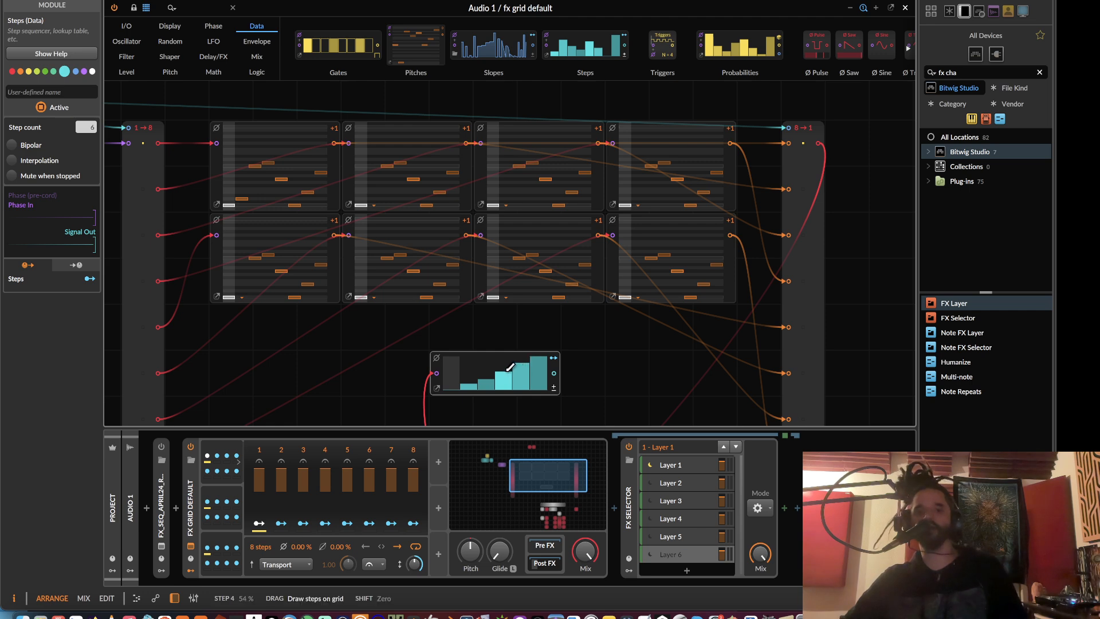
- Move the first pitch sequencer down beside the Steps module and lower its first step slightly
scroll(338, 247, left, 5)
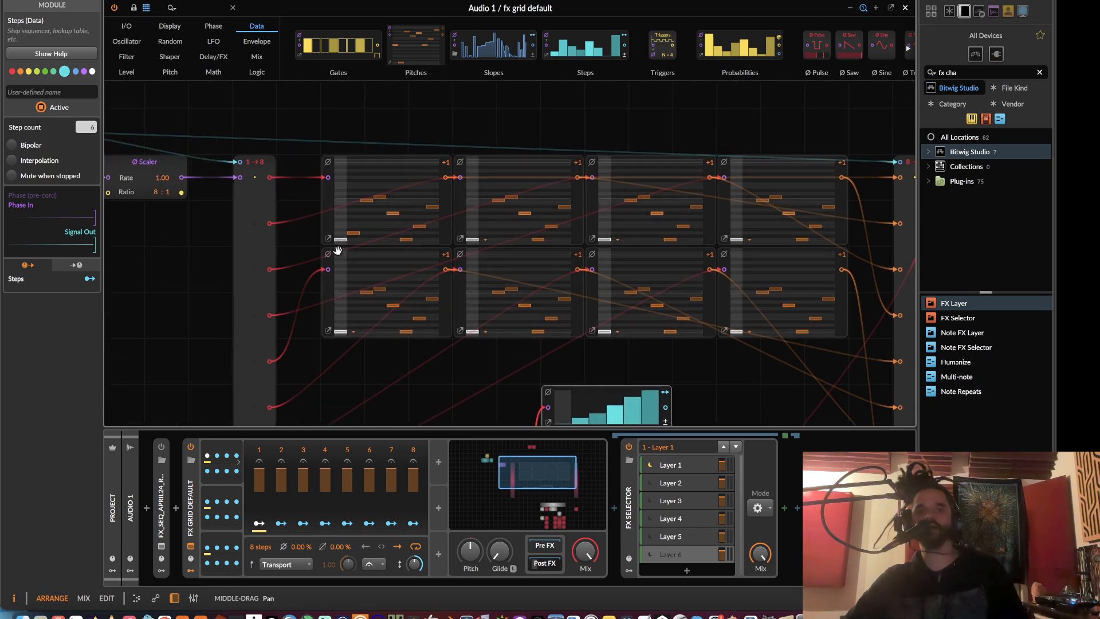
drag(270, 223, 111, 137)
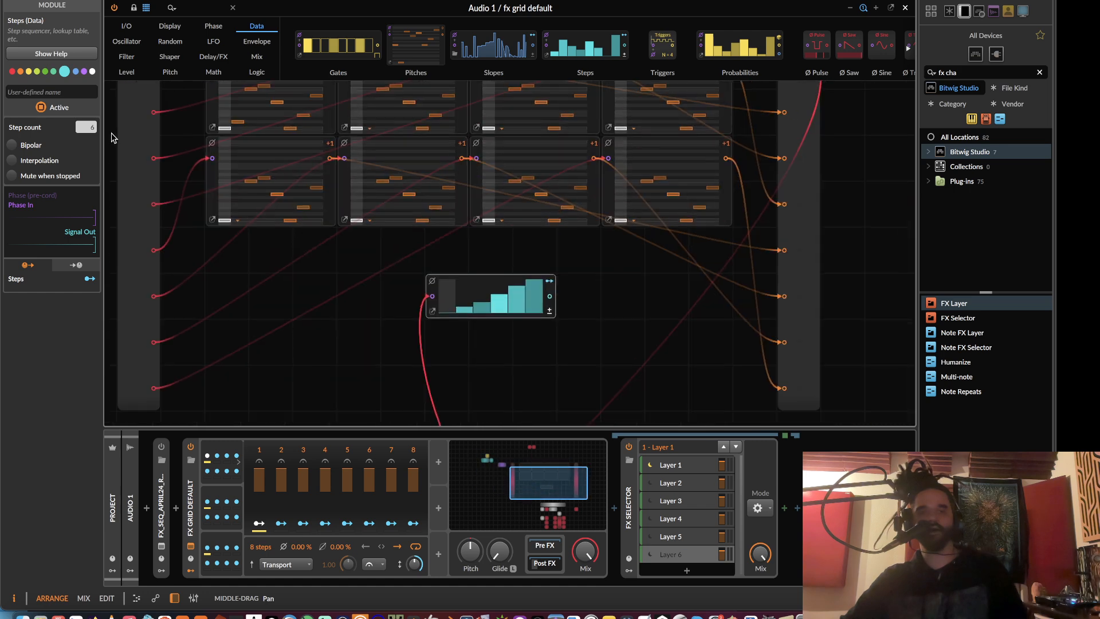
mouse_move(458, 256)
mouse_down()
mouse_move(402, 91)
mouse_move(366, 130)
mouse_move(466, 247)
mouse_up()
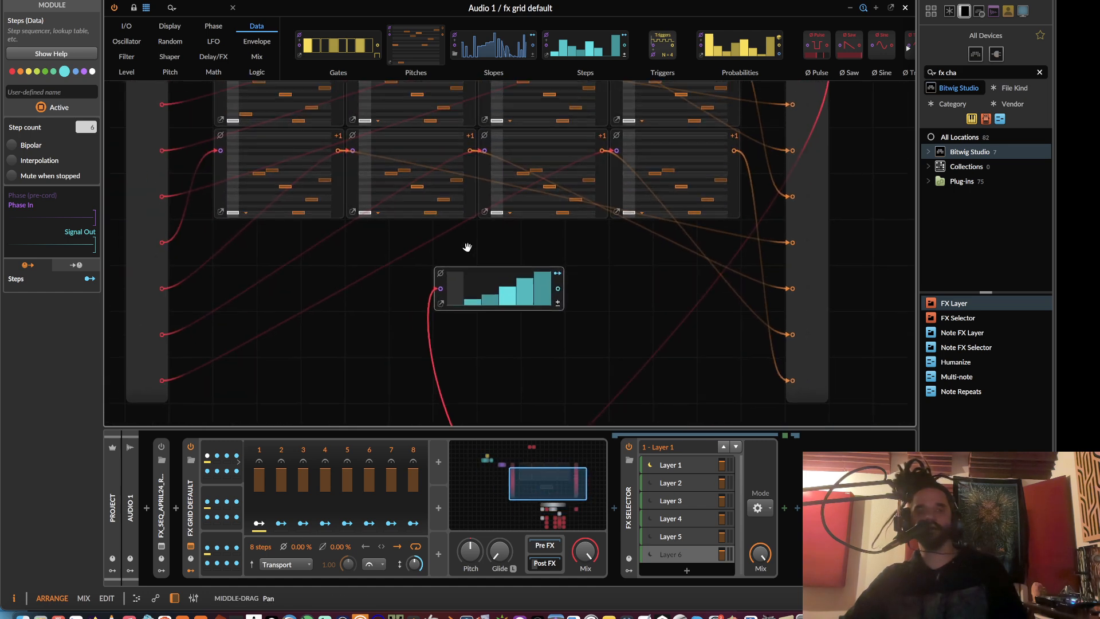
drag(220, 105, 228, 337)
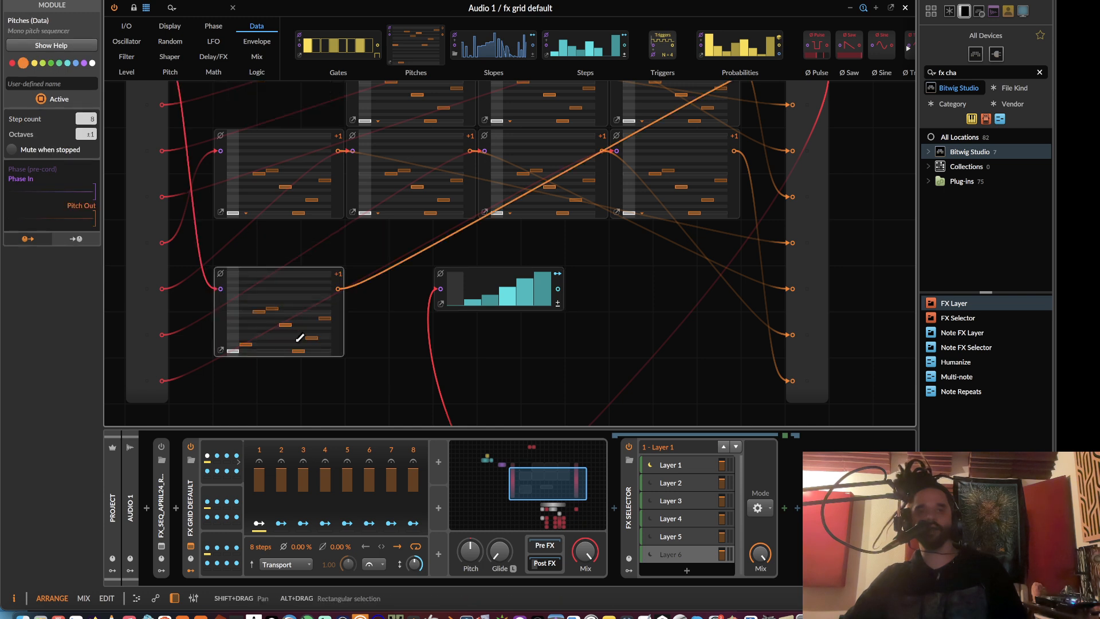
mouse_move(362, 347)
mouse_down()
mouse_move(359, 266)
mouse_move(394, 279)
mouse_up()
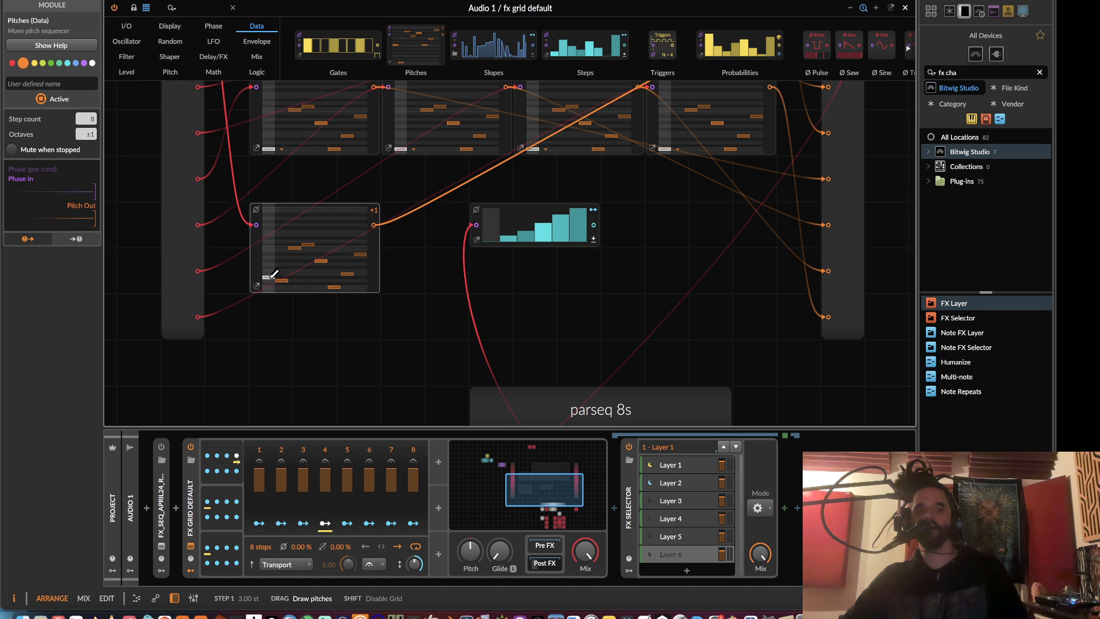
drag(272, 277, 267, 280)
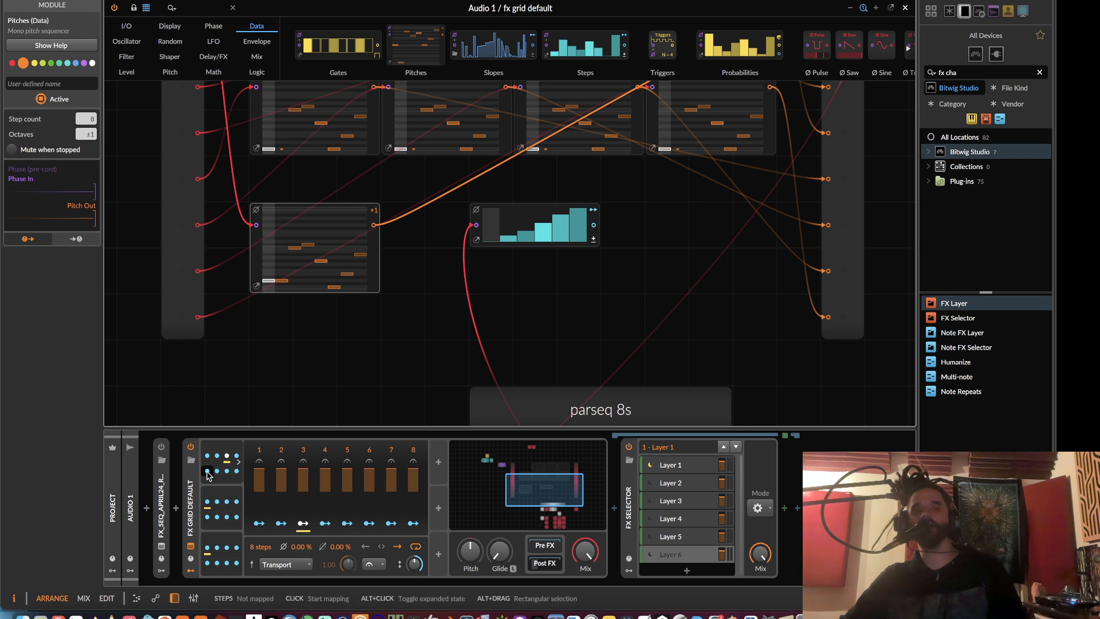
- Set the Steps module's step count to 24 and widen the module for easier editing
click(523, 212)
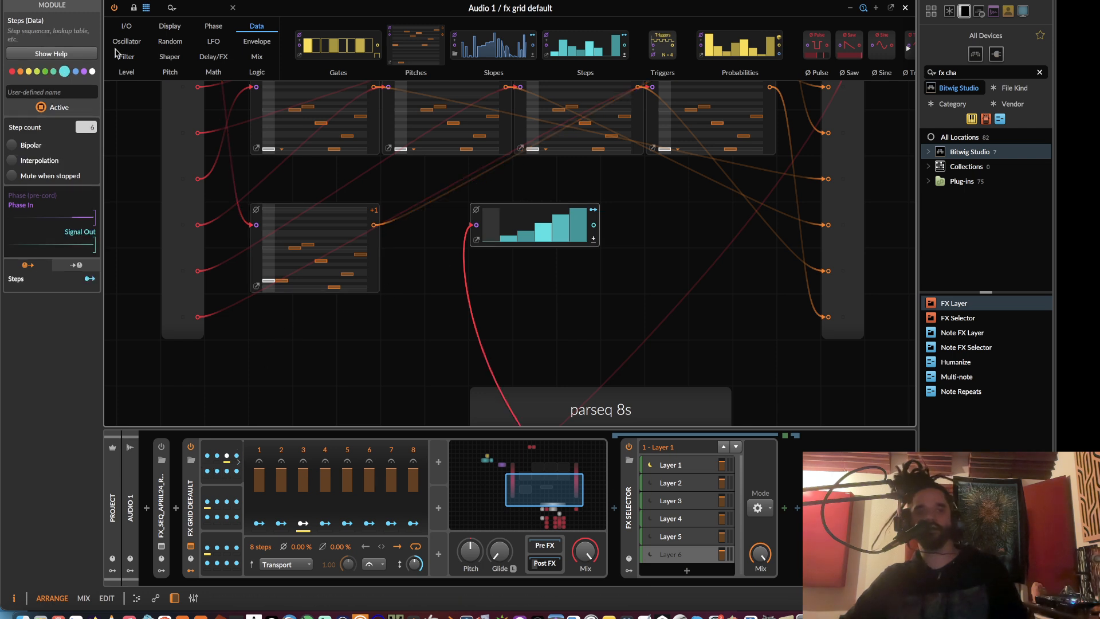
drag(86, 126, 86, 105)
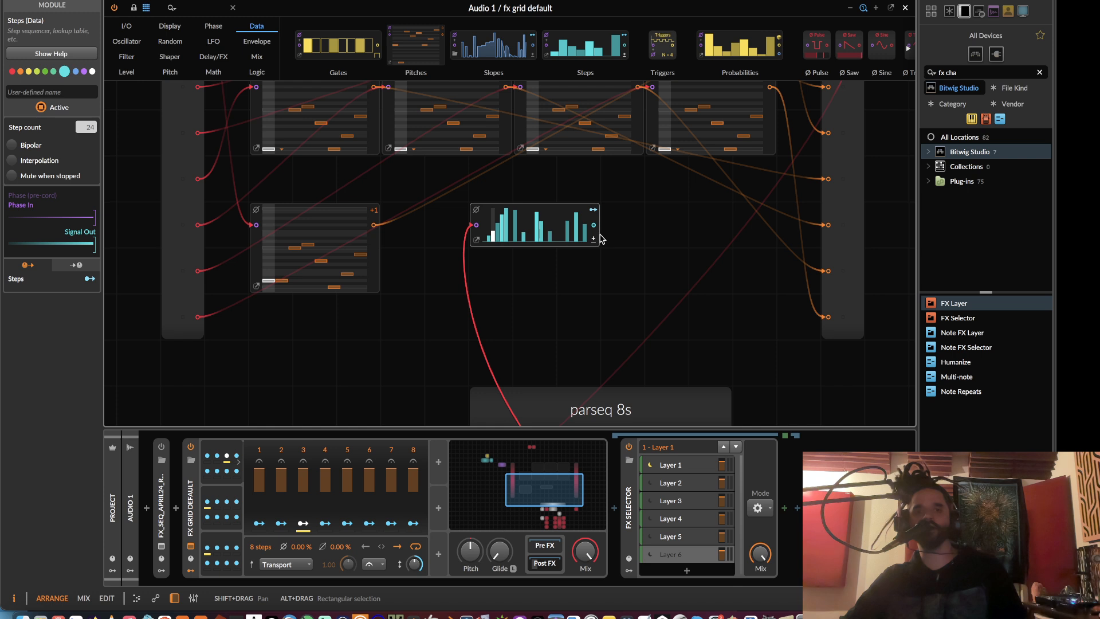
drag(601, 239, 819, 238)
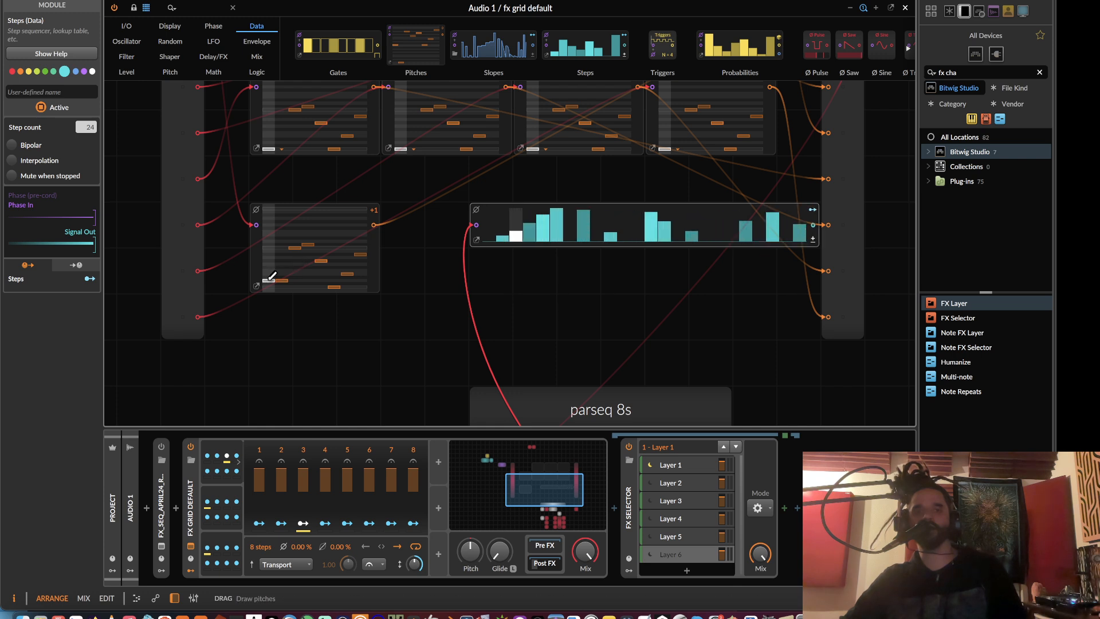
- Drop the moved pitch sequencer's first step to its base pitch and clear the first five steps of the Steps module
drag(272, 282, 268, 281)
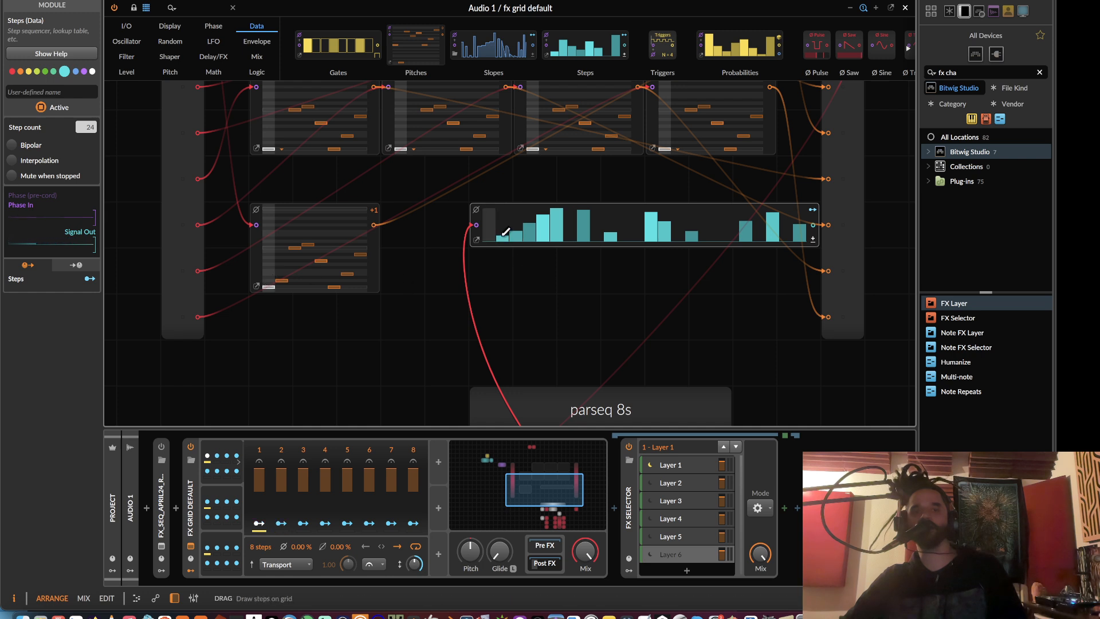
mouse_move(498, 239)
mouse_down()
mouse_move(545, 252)
mouse_move(534, 256)
mouse_up()
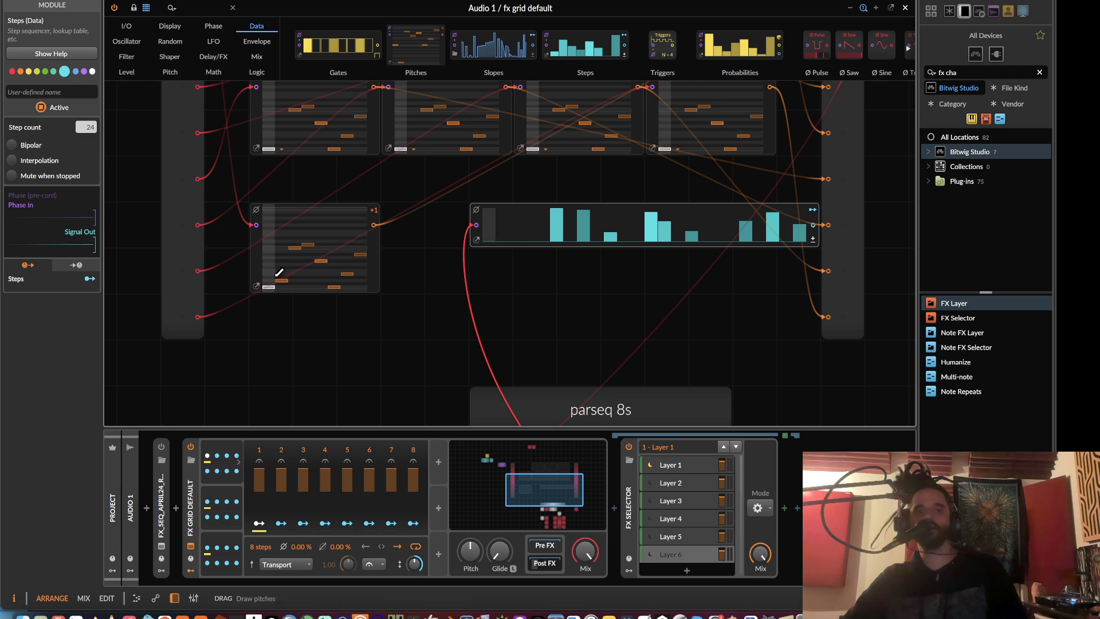
- Draw a uniform low level across steps 5 to 8 of the Steps module and set the moved sequencer's first pitch to 4.00 st
drag(272, 281, 272, 278)
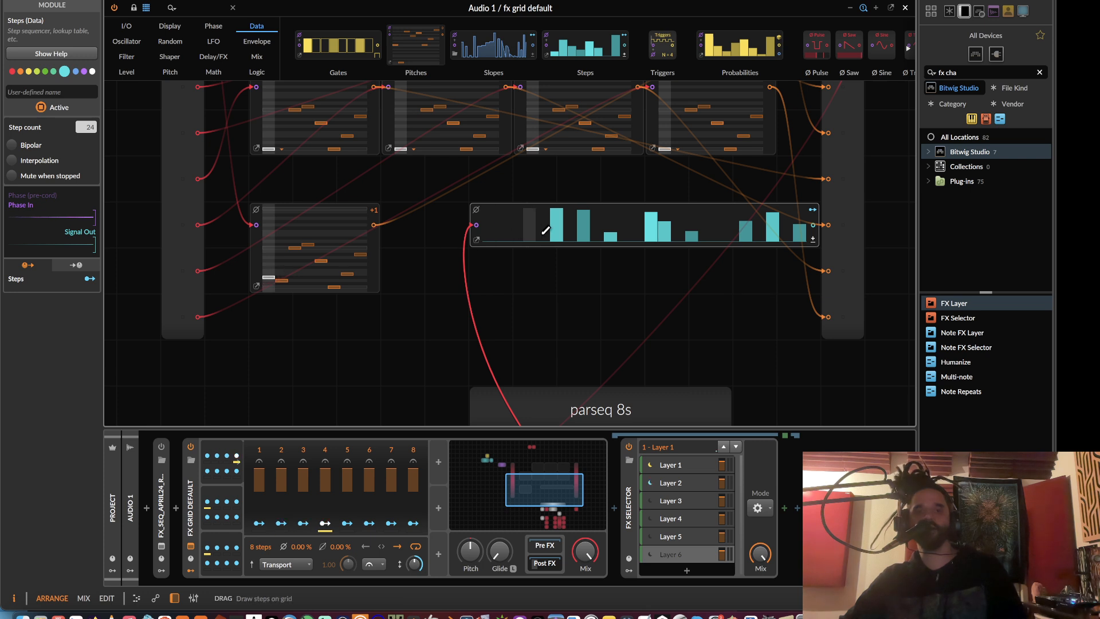
mouse_move(546, 231)
mouse_down()
mouse_move(596, 230)
mouse_move(609, 235)
mouse_move(601, 242)
mouse_up()
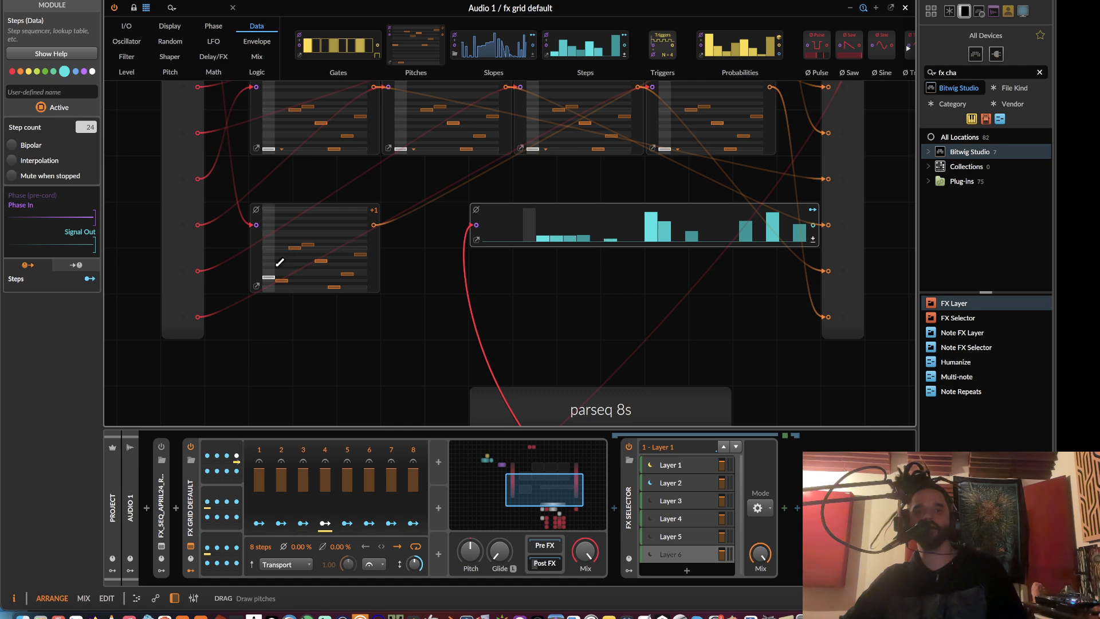
click(268, 273)
click(268, 276)
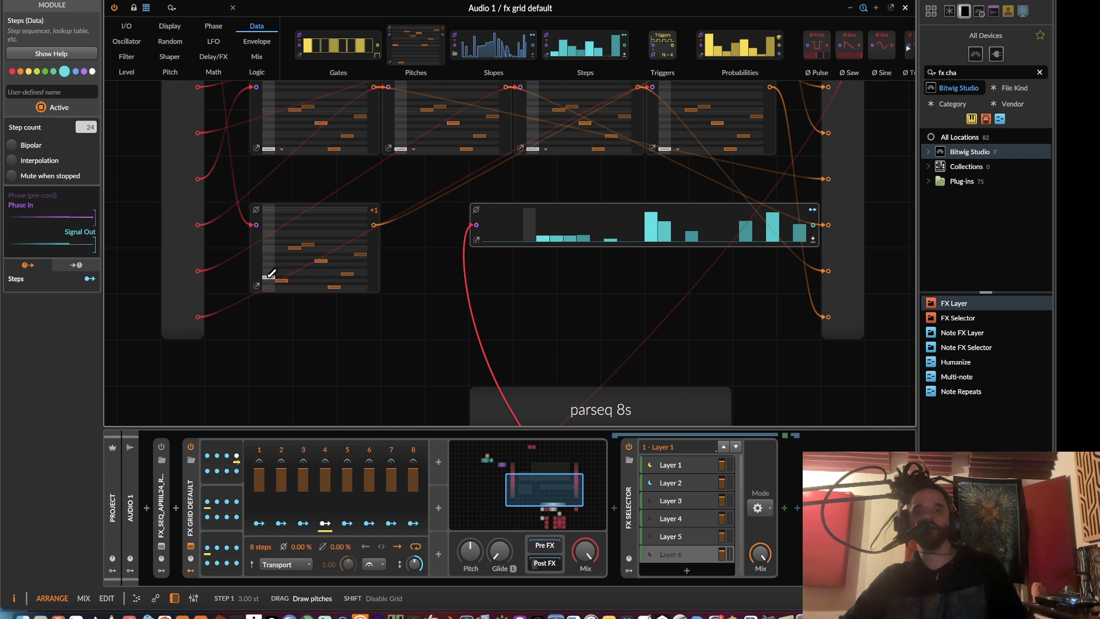
click(271, 273)
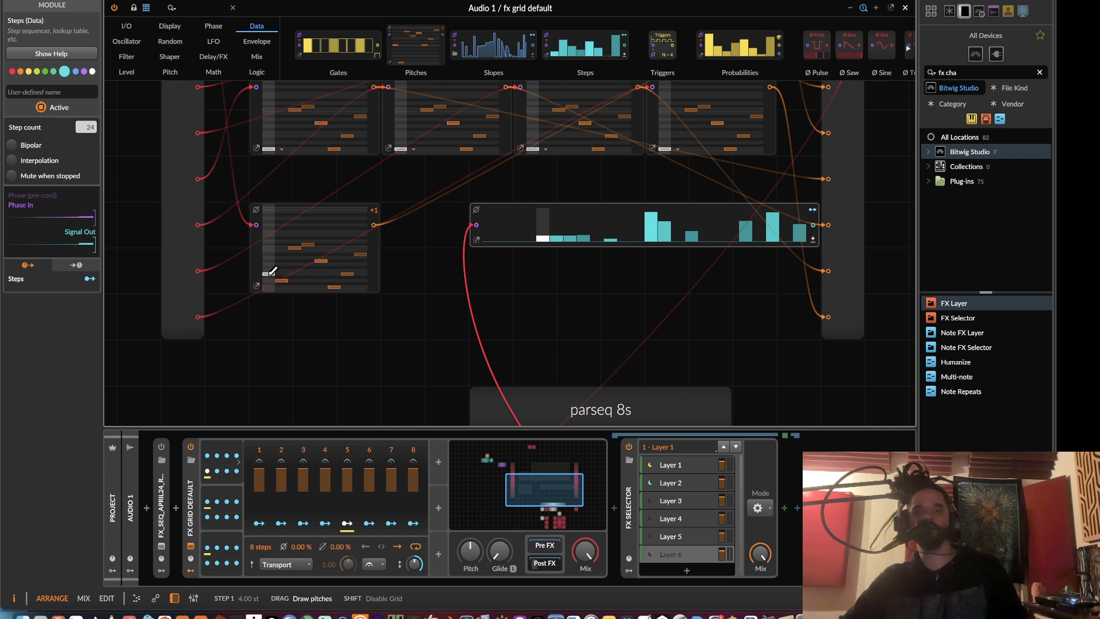
- Lower the moved sequencer's first pitch slightly and transfer the Index modulation mapping from the Modulator Out to the Steps module
click(269, 275)
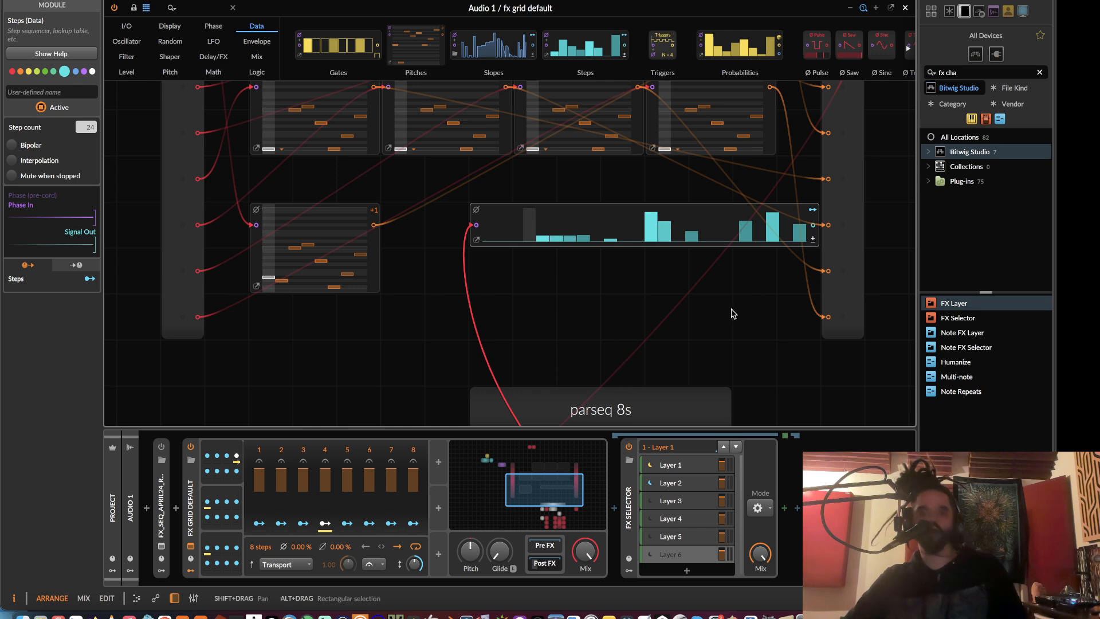
scroll(730, 312, down, 5)
scroll(729, 311, right, 4)
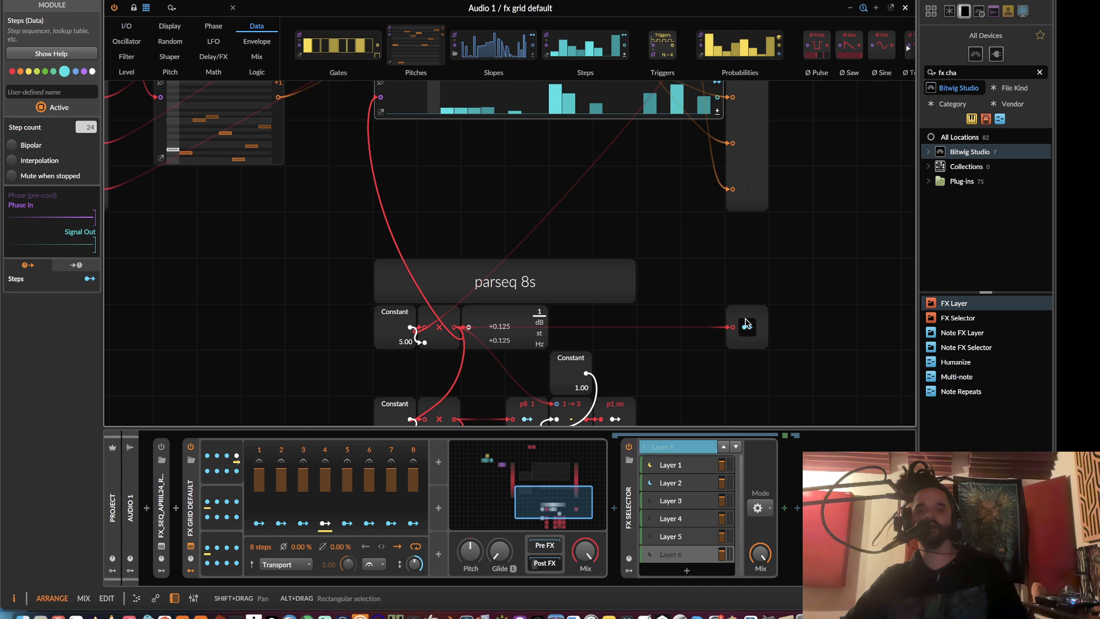
click(751, 321)
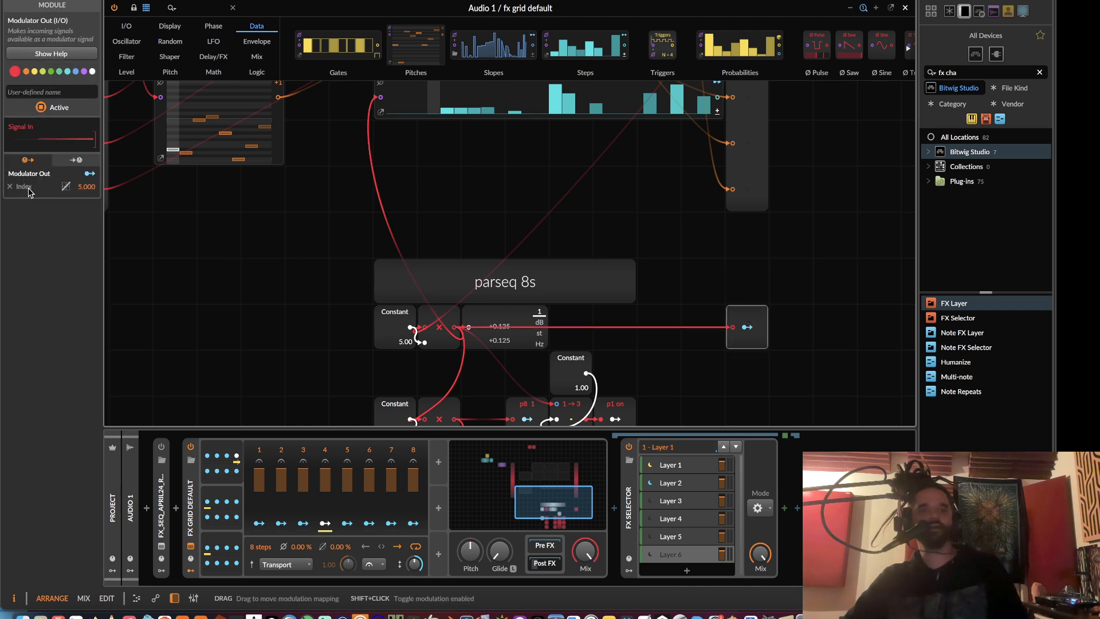
scroll(199, 319, up, 5)
scroll(199, 320, left, 2)
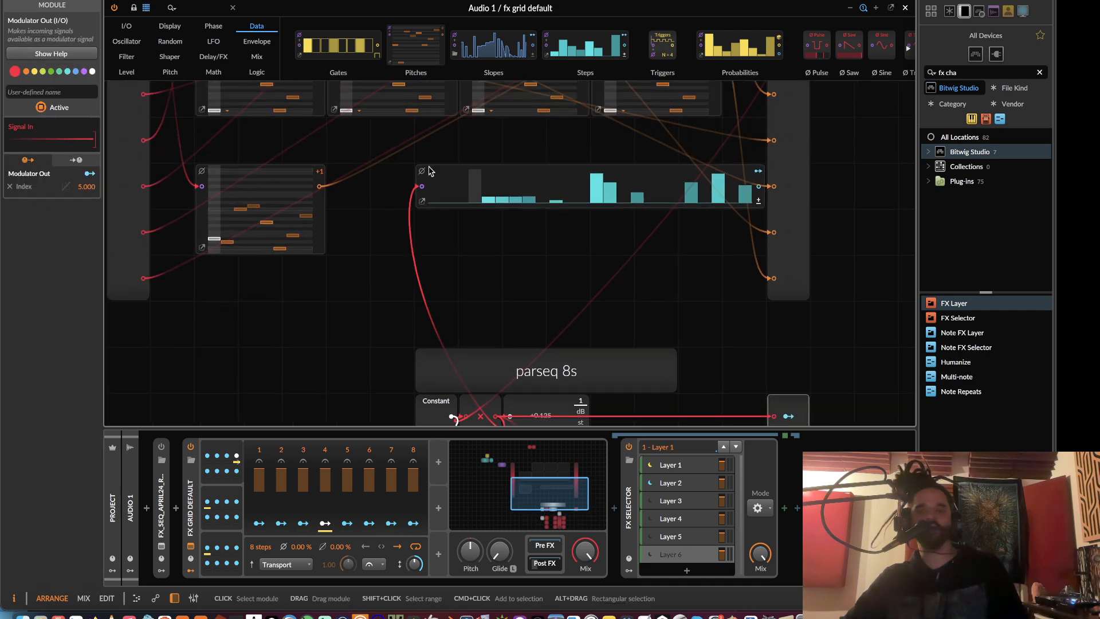
drag(31, 187, 758, 174)
- Move the Steps module down to just above the parseq 8s label and select Layer 5 of the FX Selector
drag(468, 167, 438, 303)
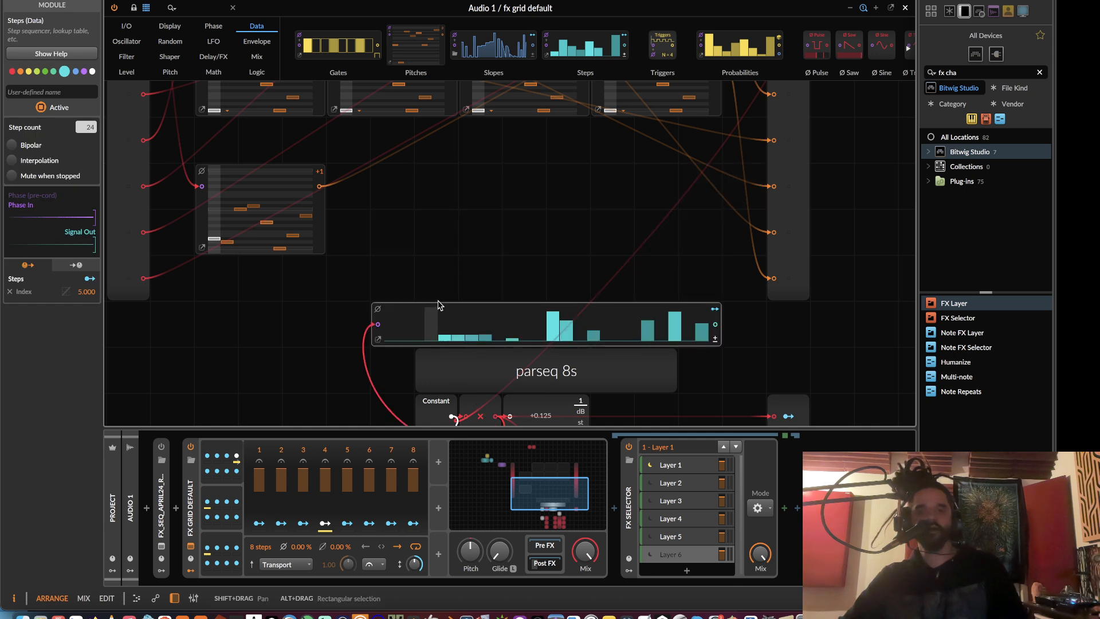
click(427, 299)
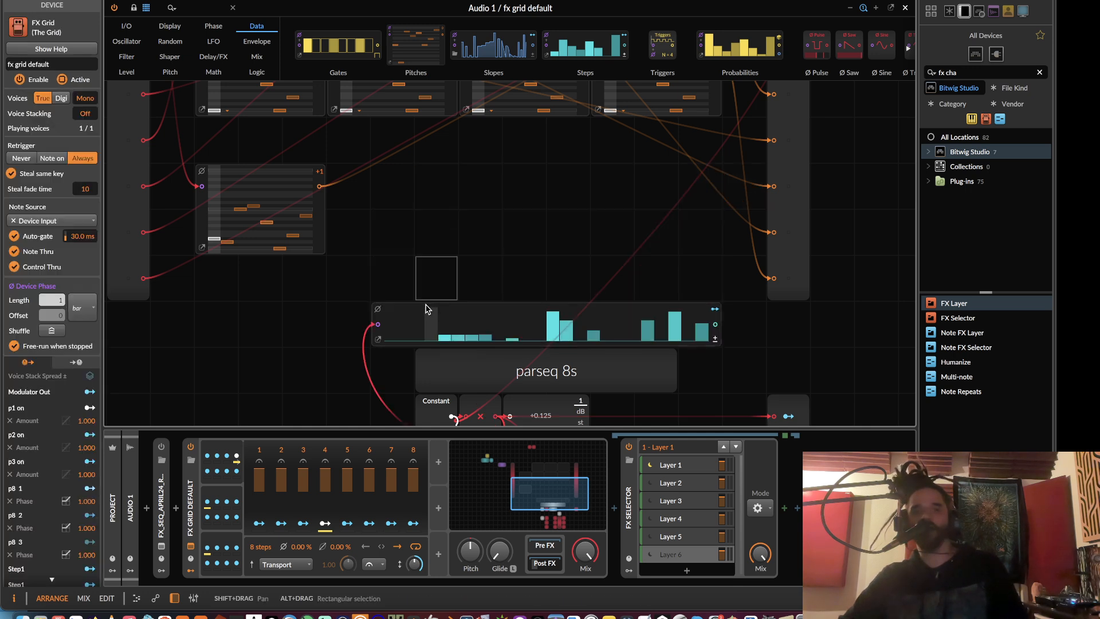
click(427, 308)
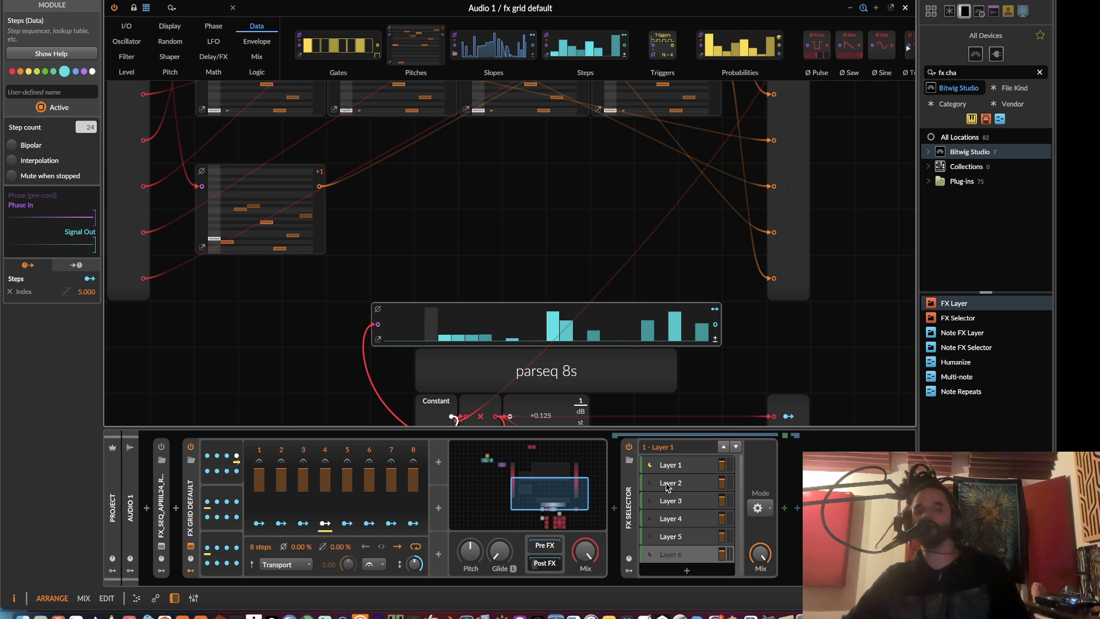
click(676, 538)
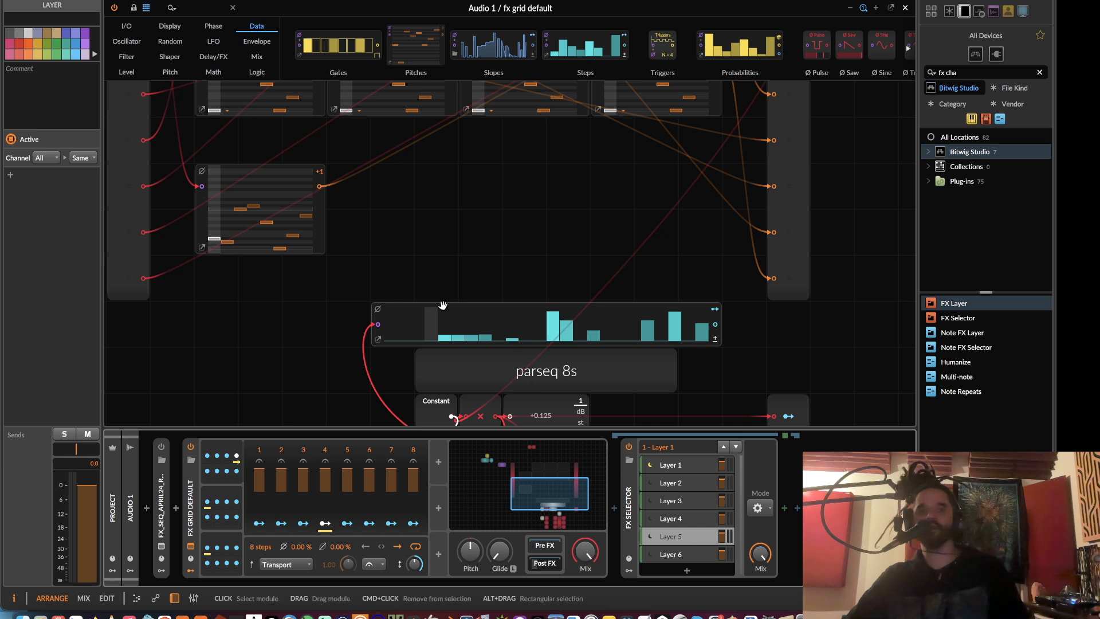
- Raise the moved sequencer's first pitch and draw a level of about 36 % across steps 9 to 12 of the Steps module
scroll(489, 336, up, 2)
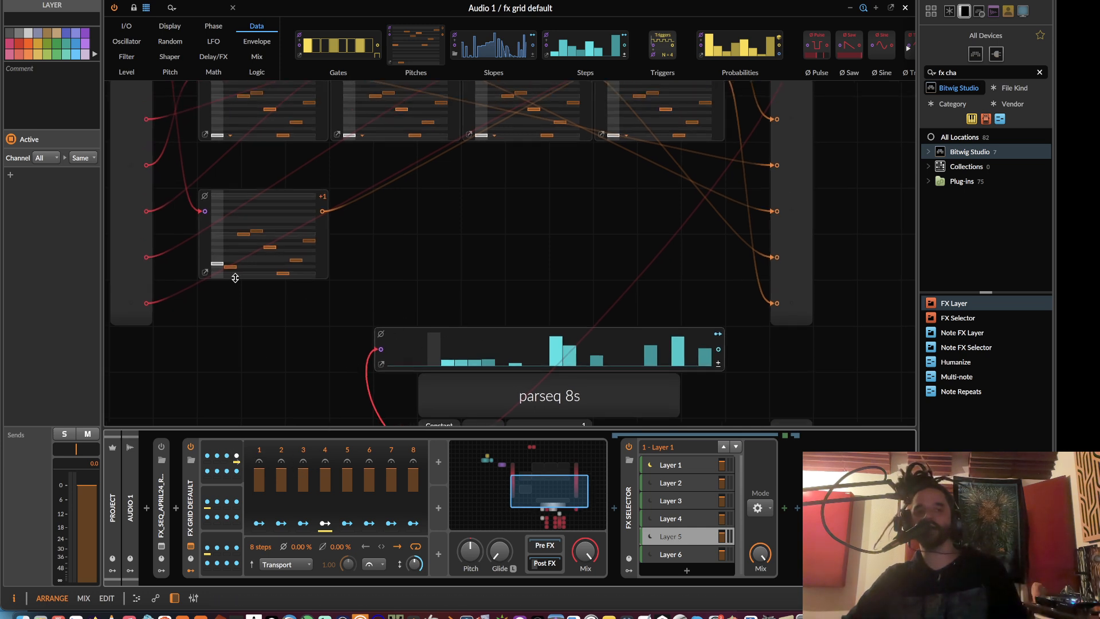
drag(223, 255, 220, 246)
drag(499, 353, 537, 352)
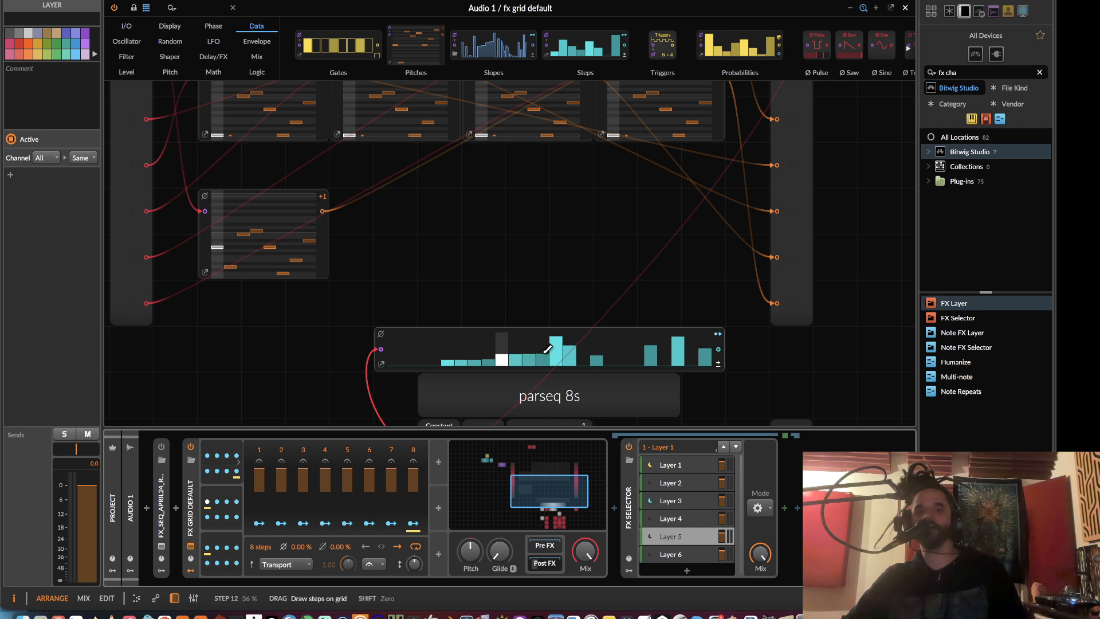
- Raise the sequencer's first pitch further and draw a level of about 65 % across steps 13 to 16 of the Steps module
drag(220, 241, 219, 238)
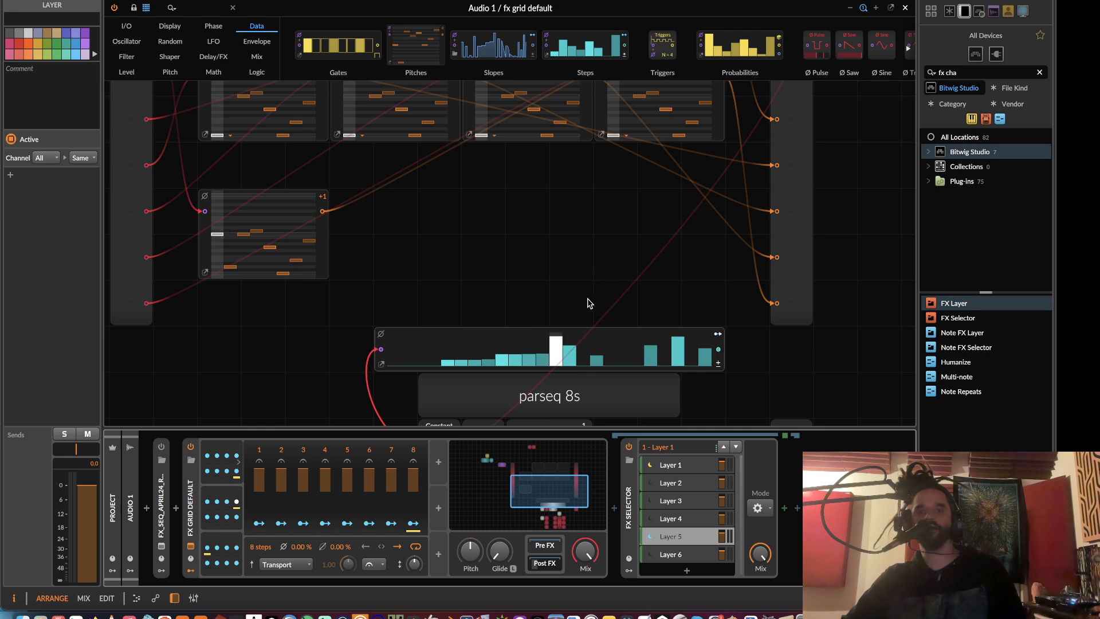
click(555, 342)
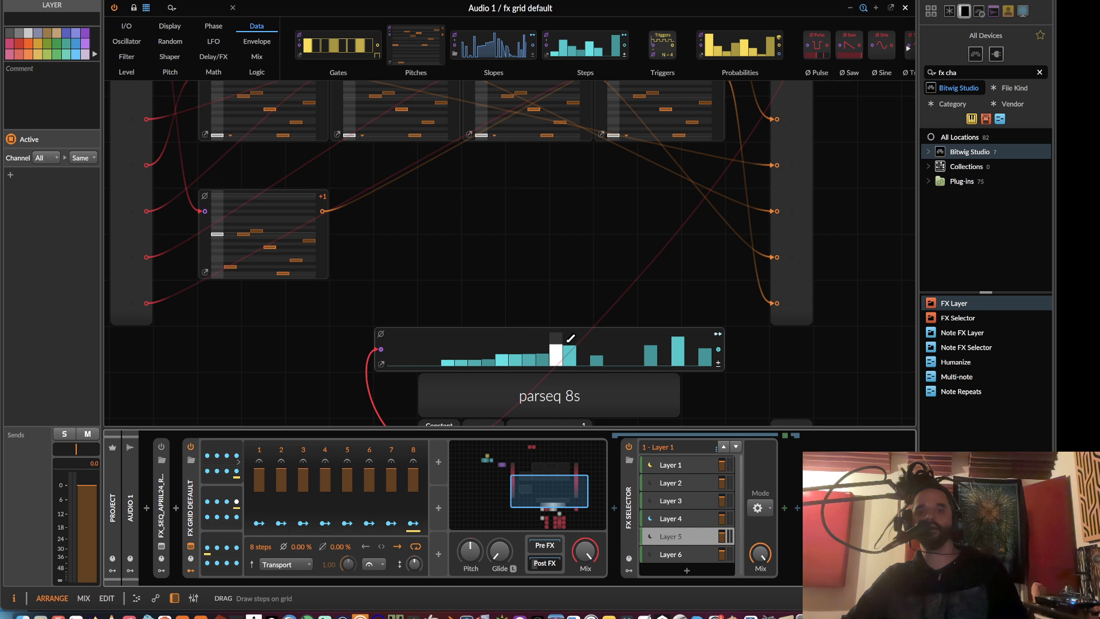
click(581, 343)
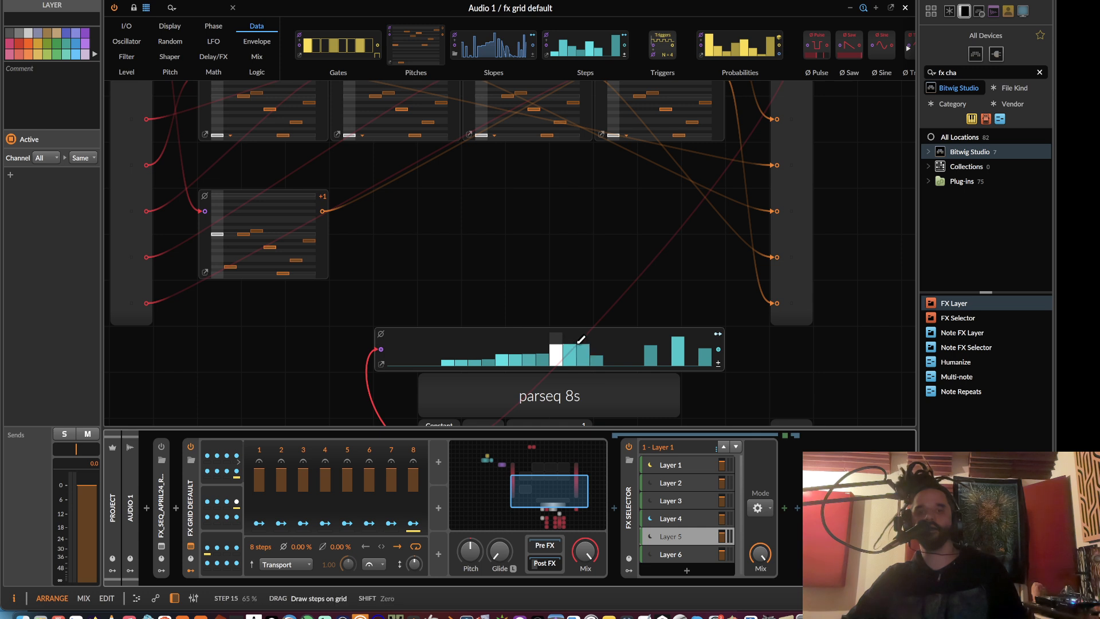
drag(593, 340, 600, 339)
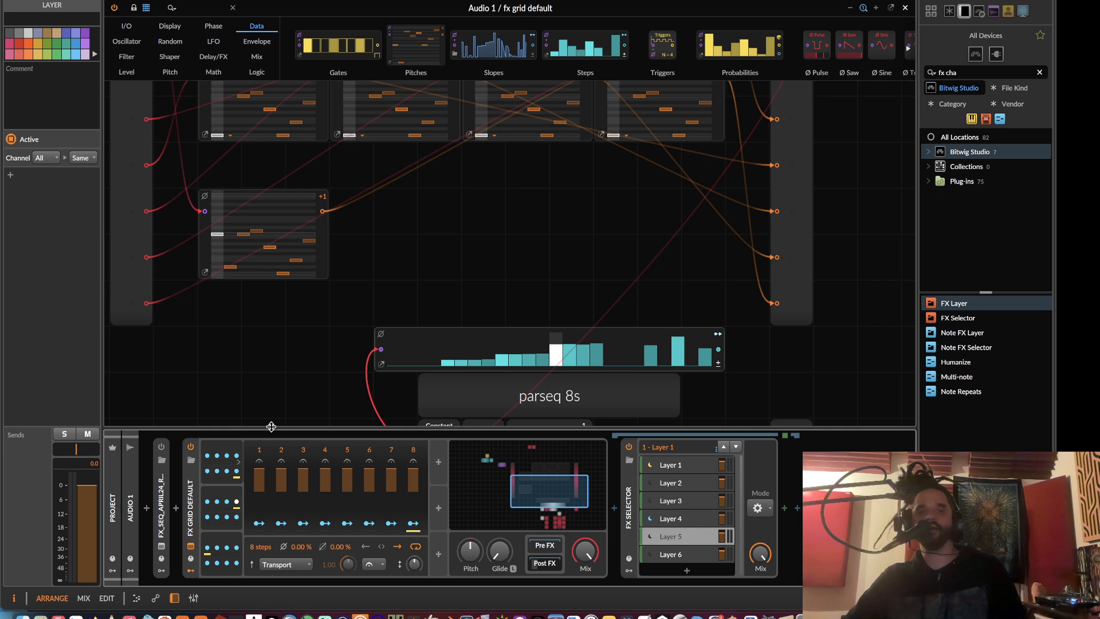
- Raise the sequencer's first pitch to 16.00 st and beyond, drawing a higher level on steps 17 to 20 and the maximum on 21 to 24
drag(222, 242, 226, 216)
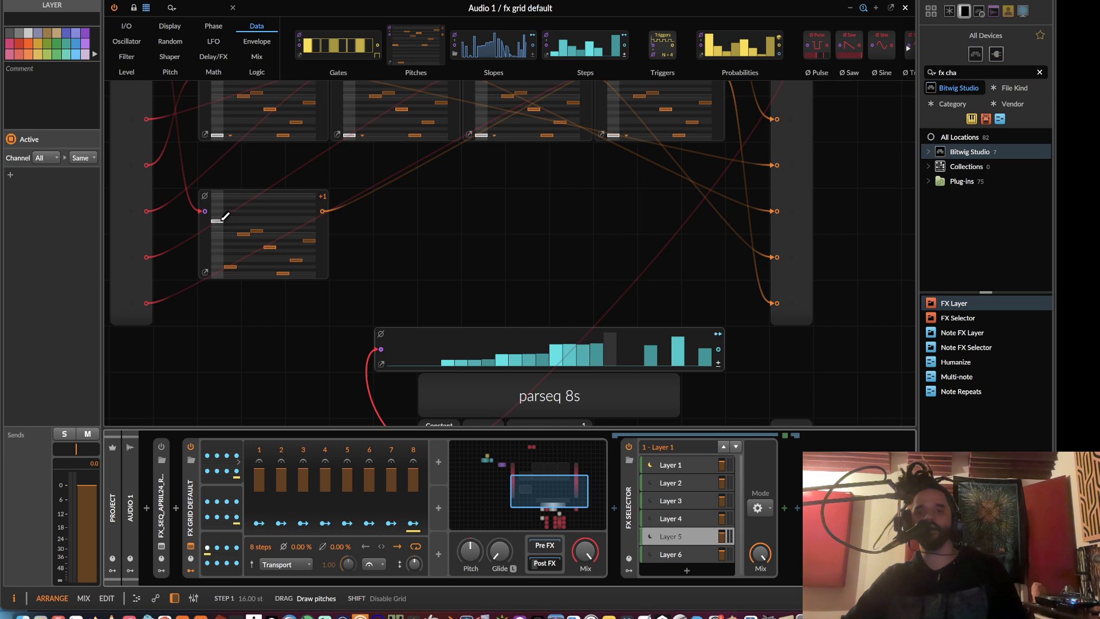
click(613, 336)
drag(618, 332, 713, 332)
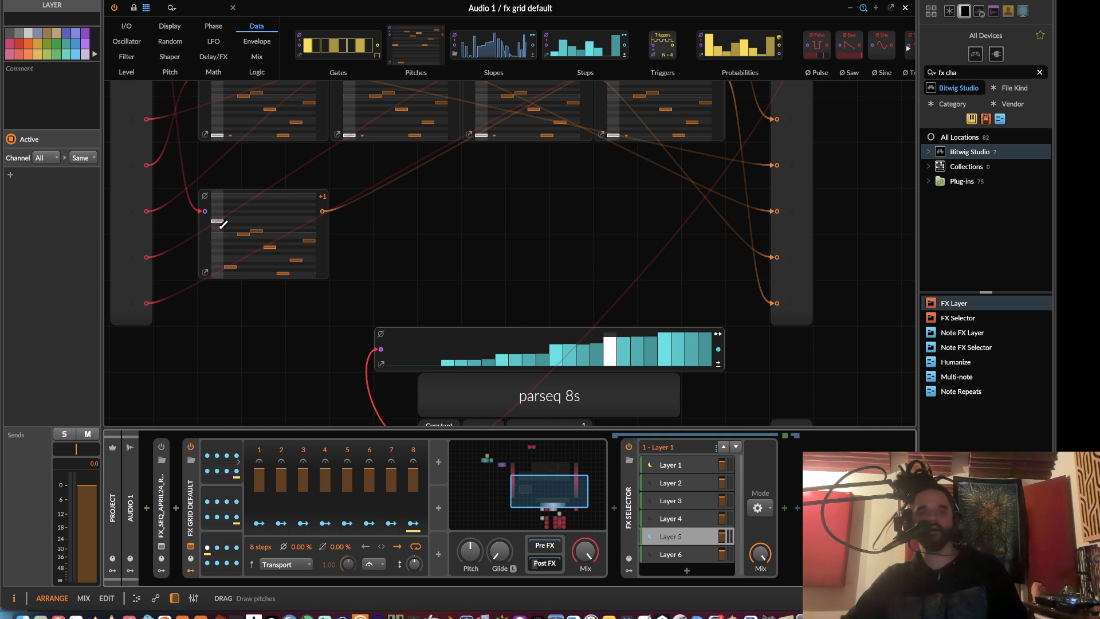
drag(221, 216, 225, 204)
drag(223, 208, 237, 179)
- Move the Steps module into the empty area beyond the parseq 8s section's Modulator Out
drag(579, 266, 486, 207)
drag(515, 255, 454, 234)
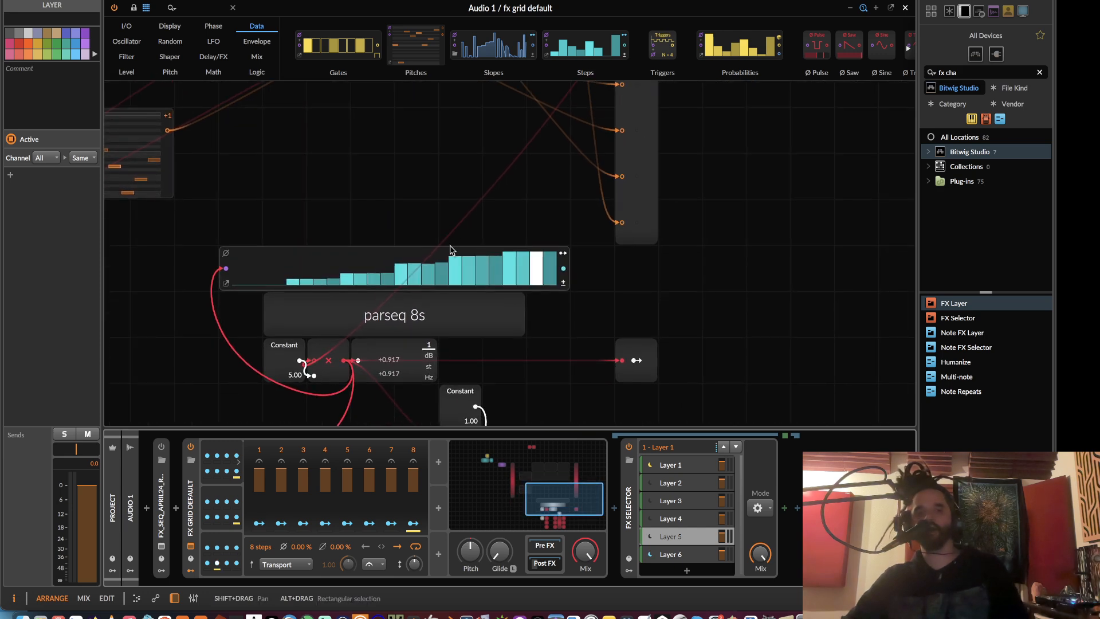
click(247, 253)
drag(247, 252, 243, 299)
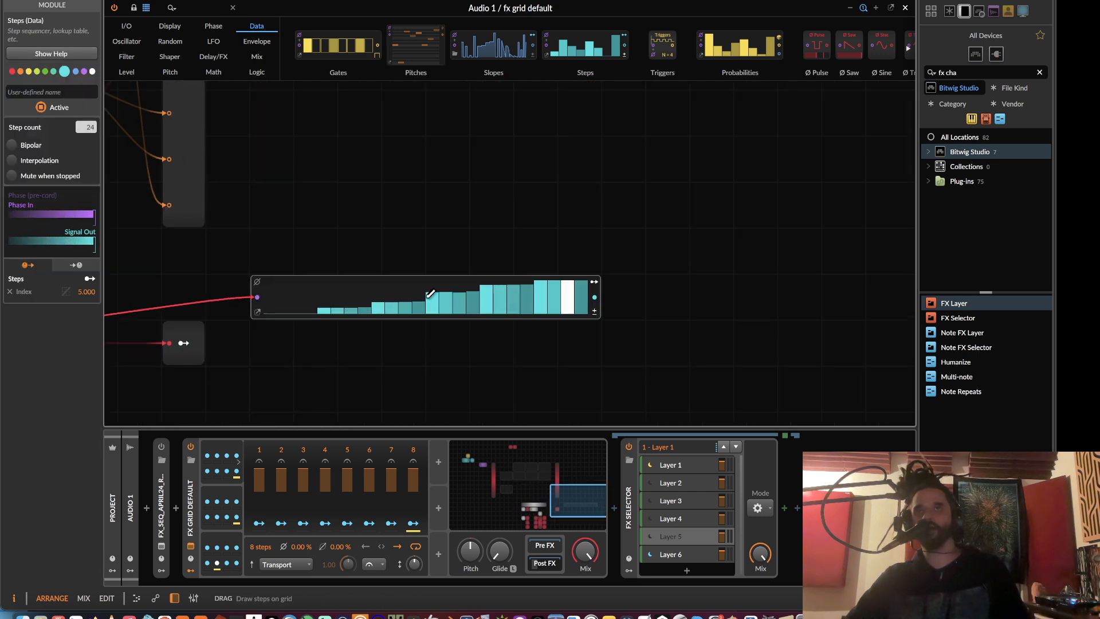
drag(452, 338, 542, 356)
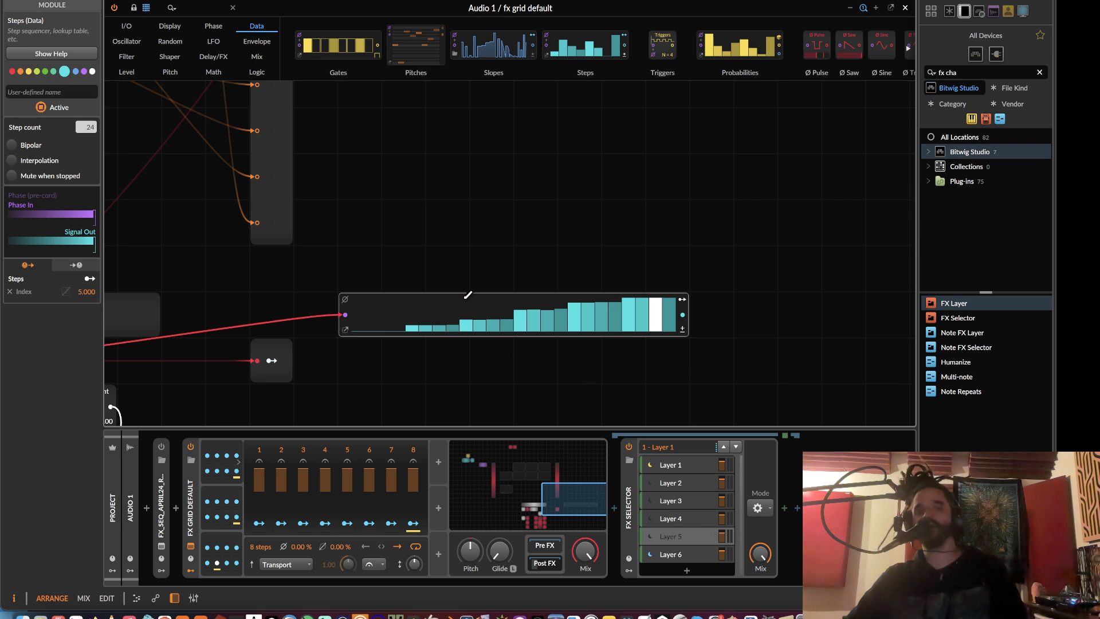
drag(594, 250, 690, 219)
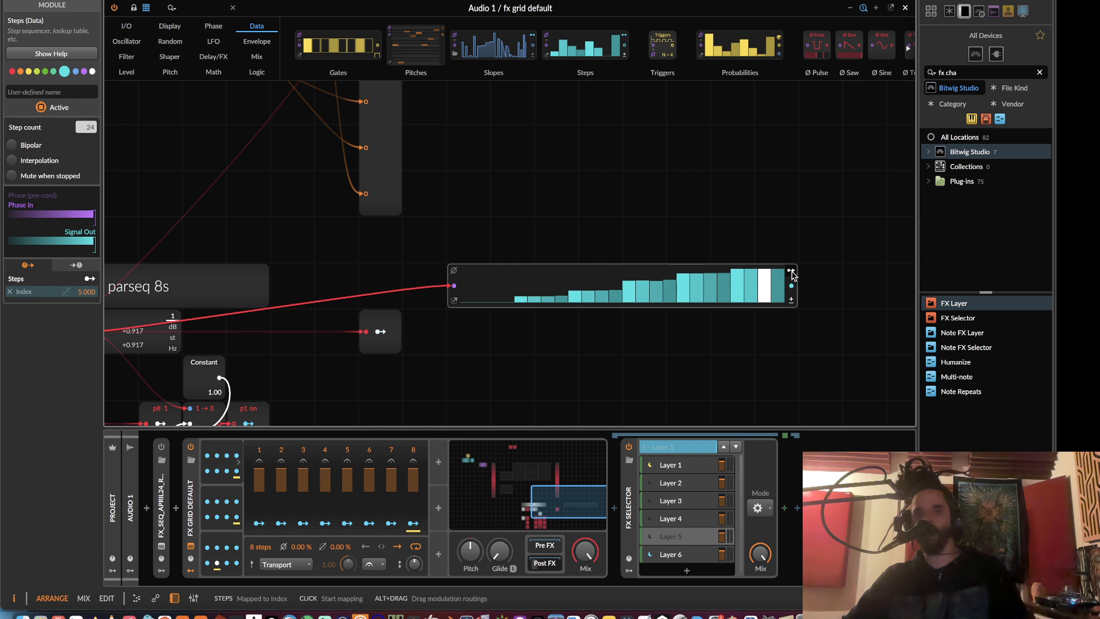
- Add a Modulator Out module after the Steps module and name it "# fx"
click(216, 74)
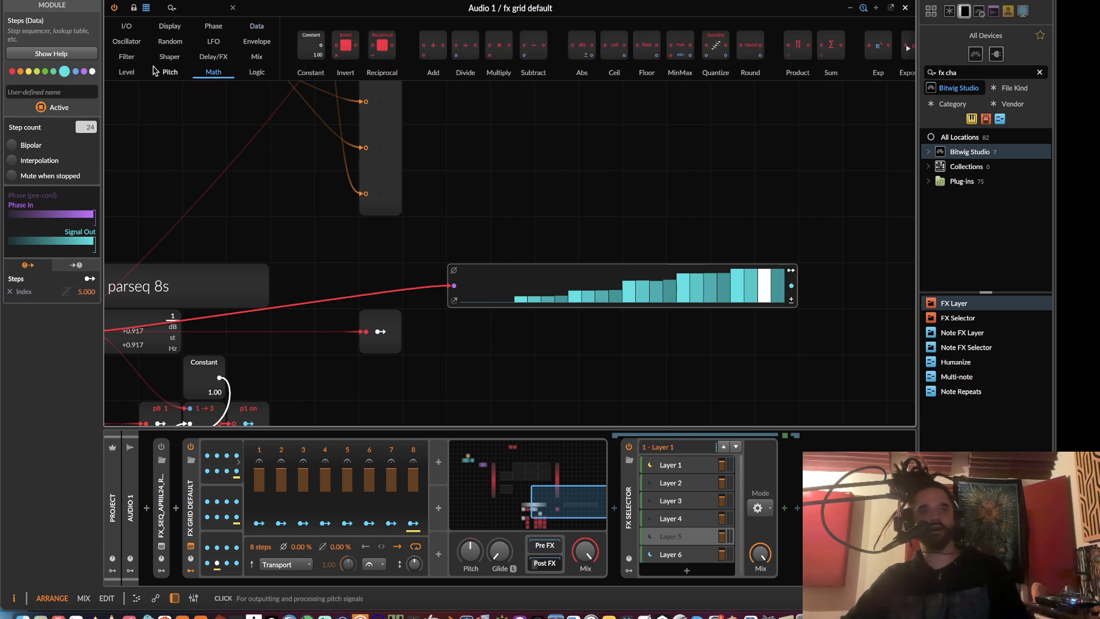
click(121, 28)
scroll(752, 32, right, 5)
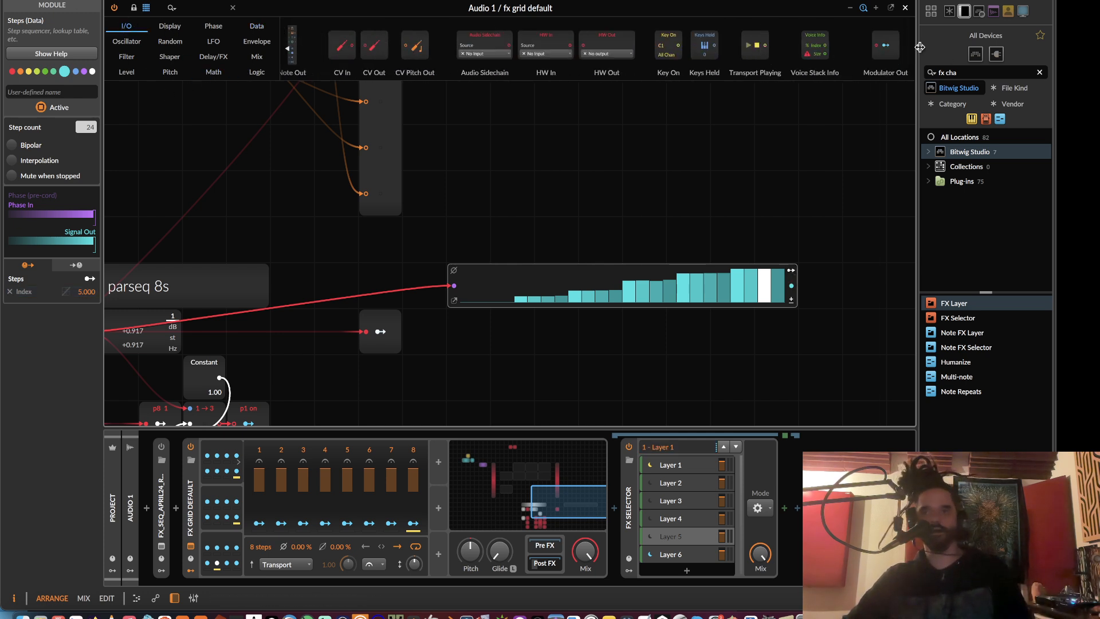
drag(885, 45, 881, 298)
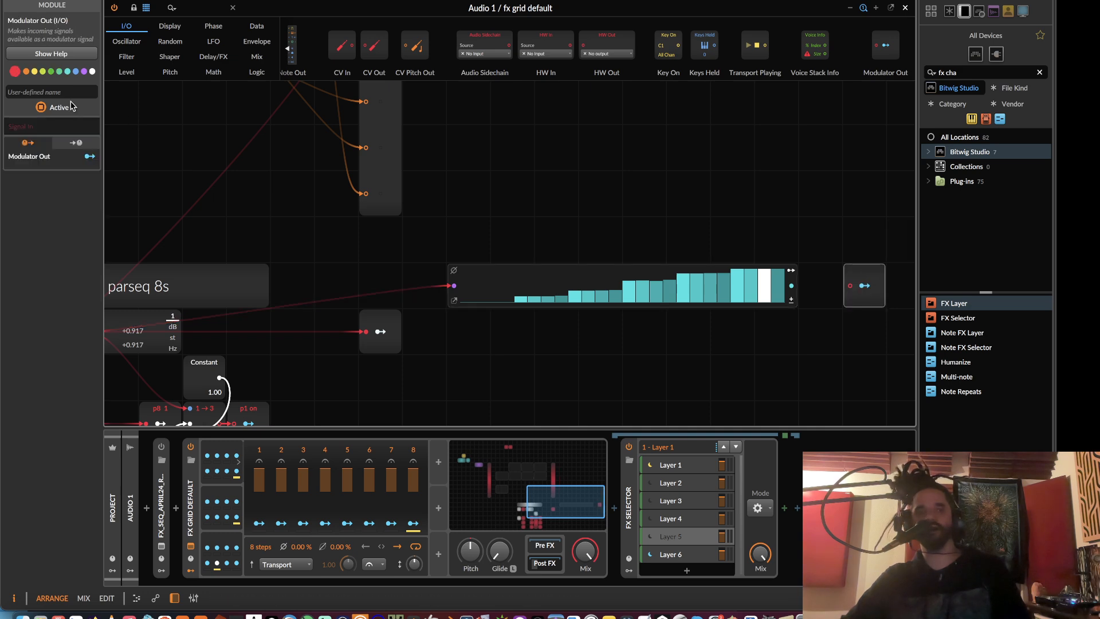
click(53, 91)
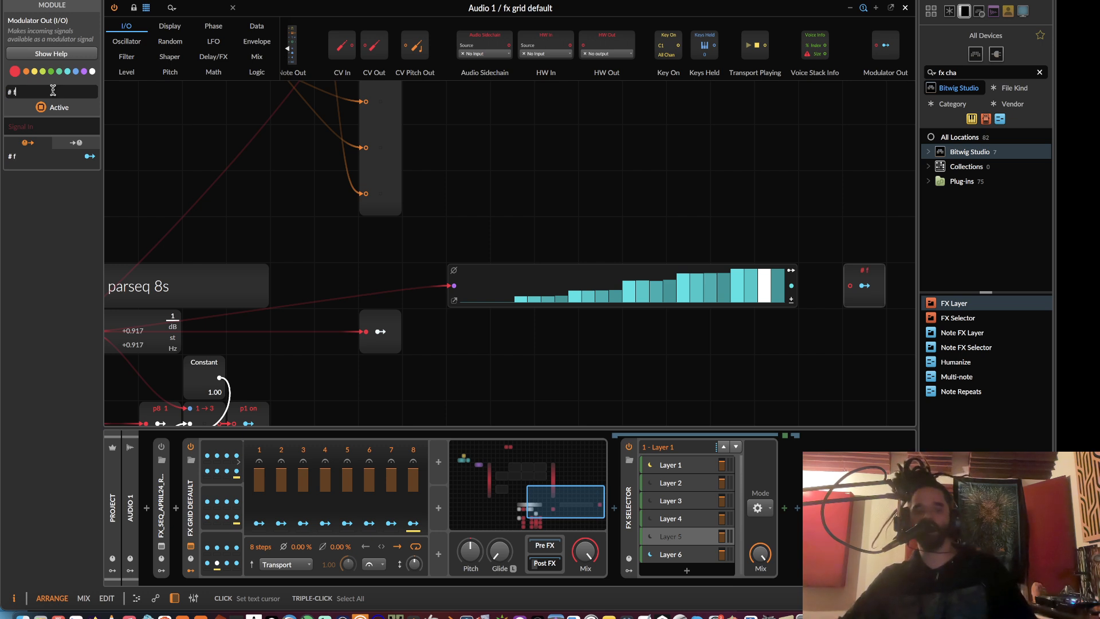
key(Return)
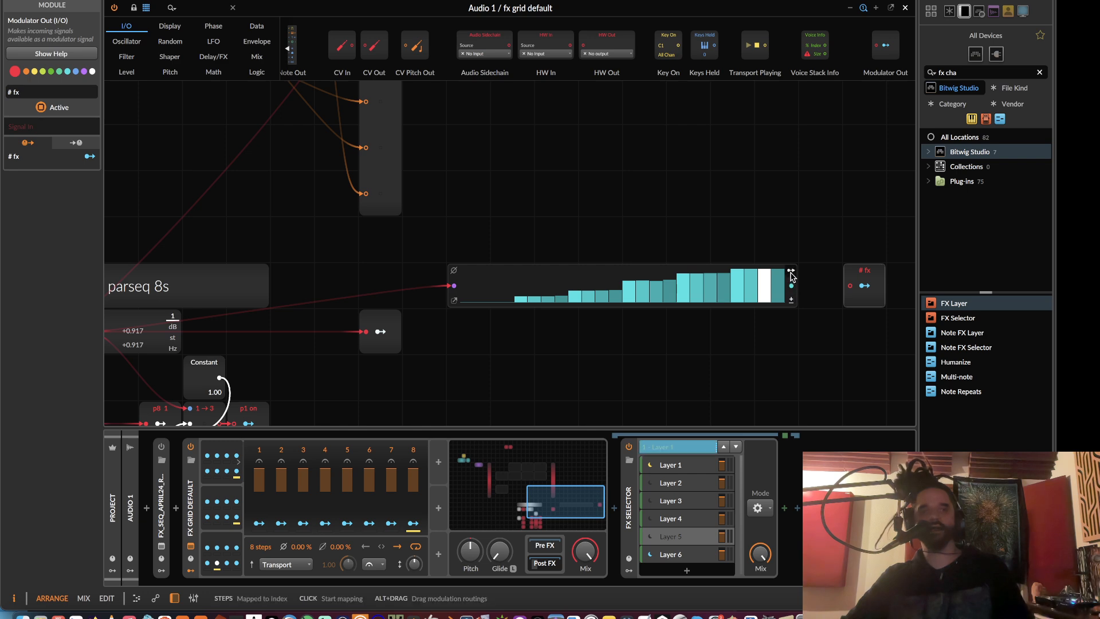
- Transfer the Index modulation mapping from the Steps module to the # fx Modulator Out
click(791, 280)
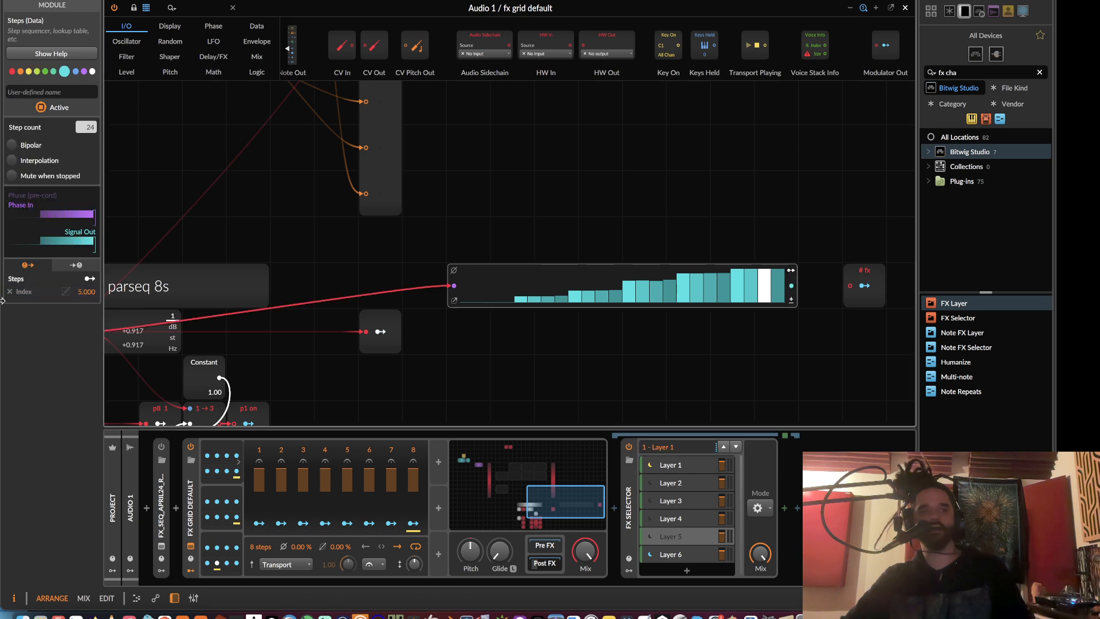
drag(20, 295, 666, 301)
drag(854, 268, 862, 285)
- Duplicate the Steps module five times to make a vertical stack of six
drag(537, 274, 518, 213)
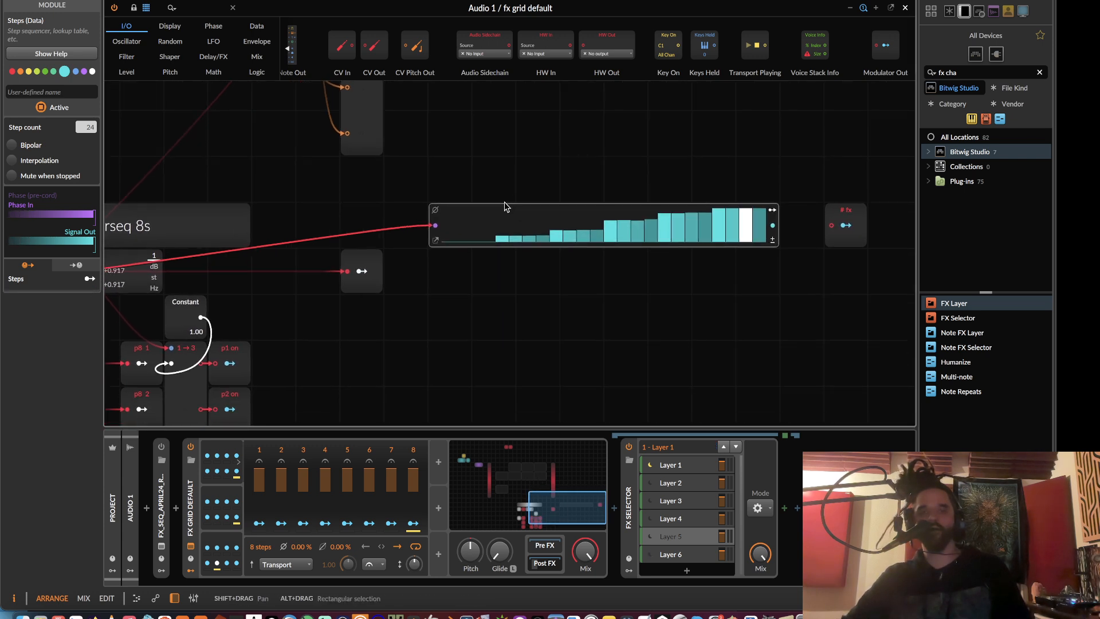
key(super+d)
key(super+d)
key(super+d)
key(super+d)
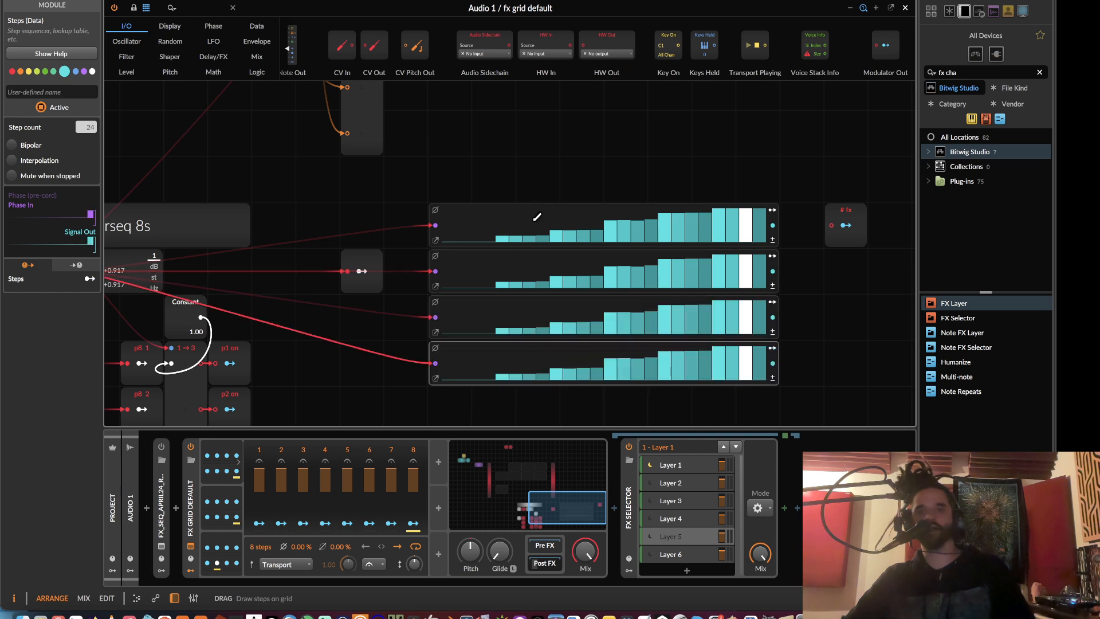
scroll(467, 252, down, 3)
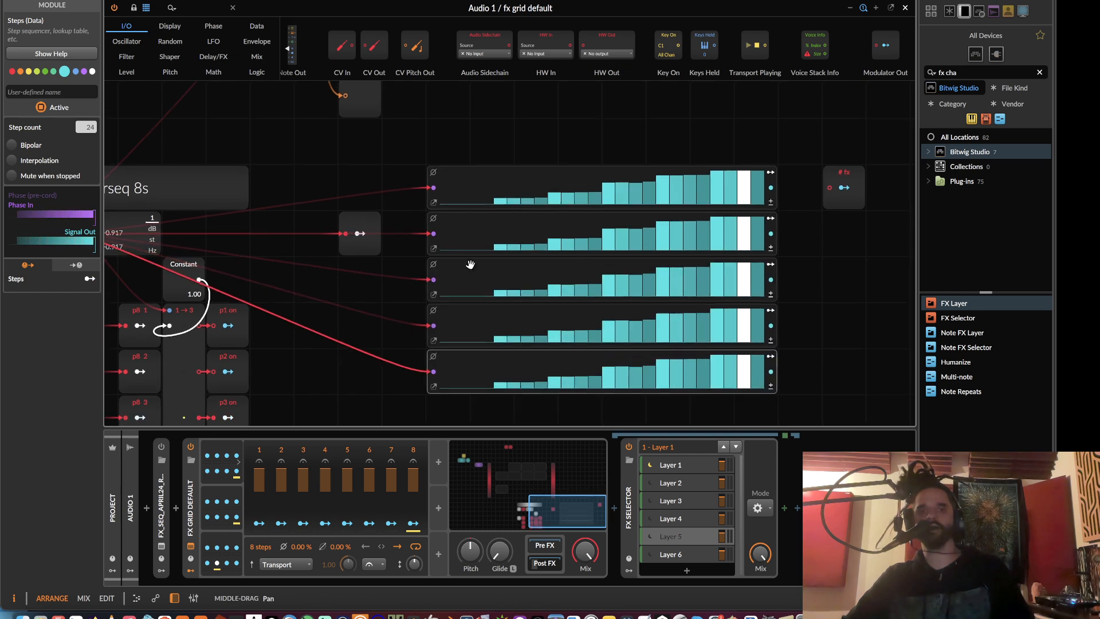
scroll(478, 337, down, 5)
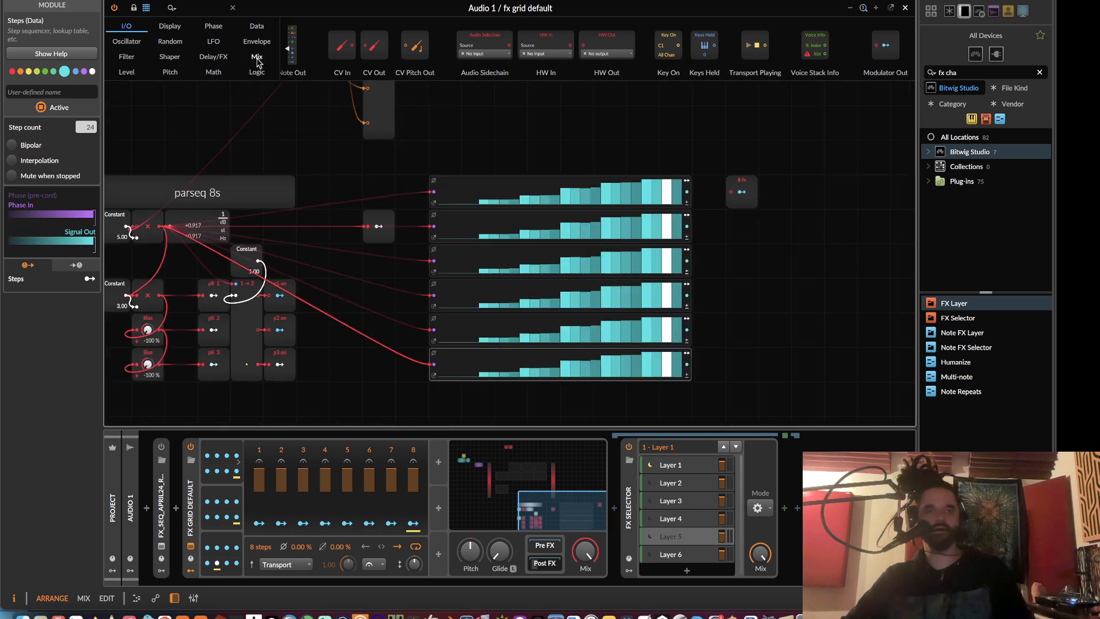
- Insert a Merge module between the Steps stack and the # fx Modulator Out and set its In Ports to 6
click(257, 57)
drag(575, 45, 708, 209)
click(29, 172)
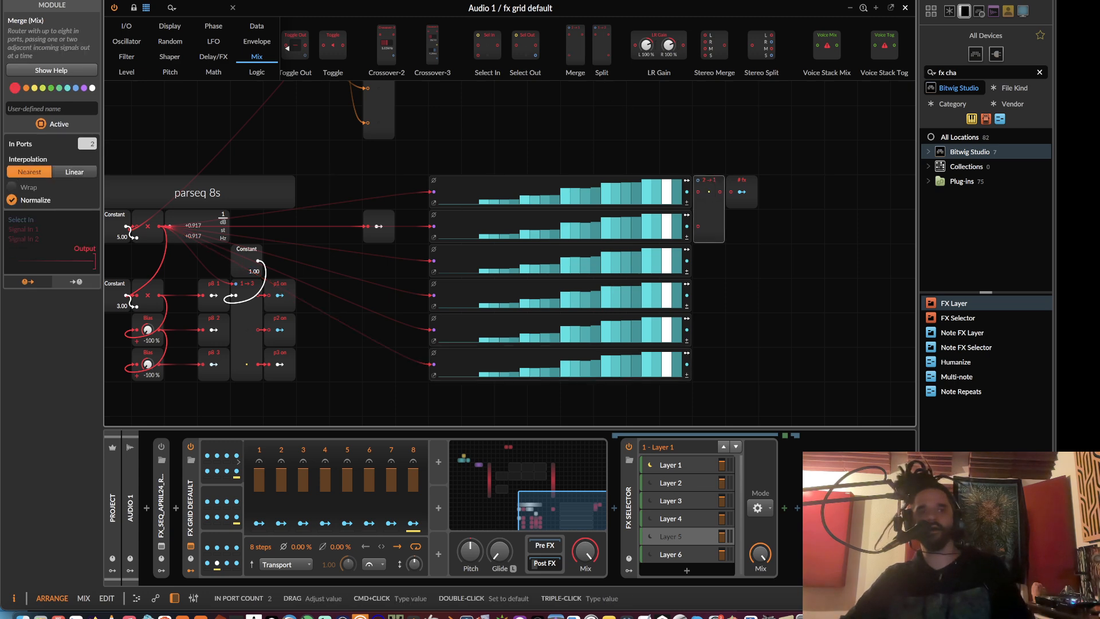
drag(87, 143, 87, 121)
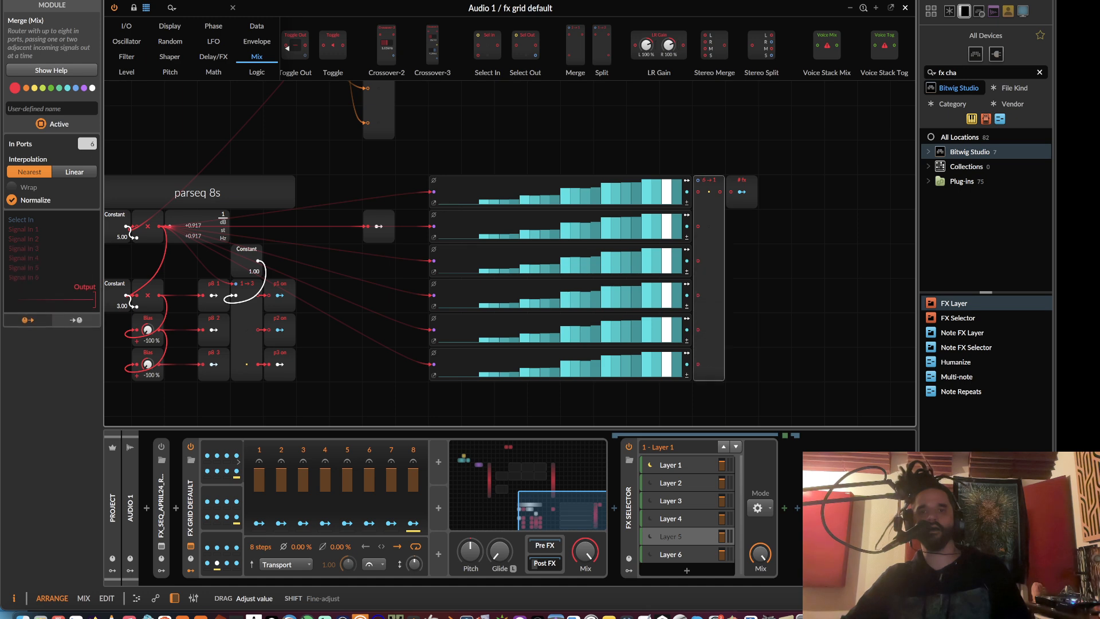
- Connect the six Steps outputs to Merge inputs 1 to 6 in order, and the Merge output to the # fx Modulator Out
scroll(631, 214, up, 4)
drag(650, 221, 562, 202)
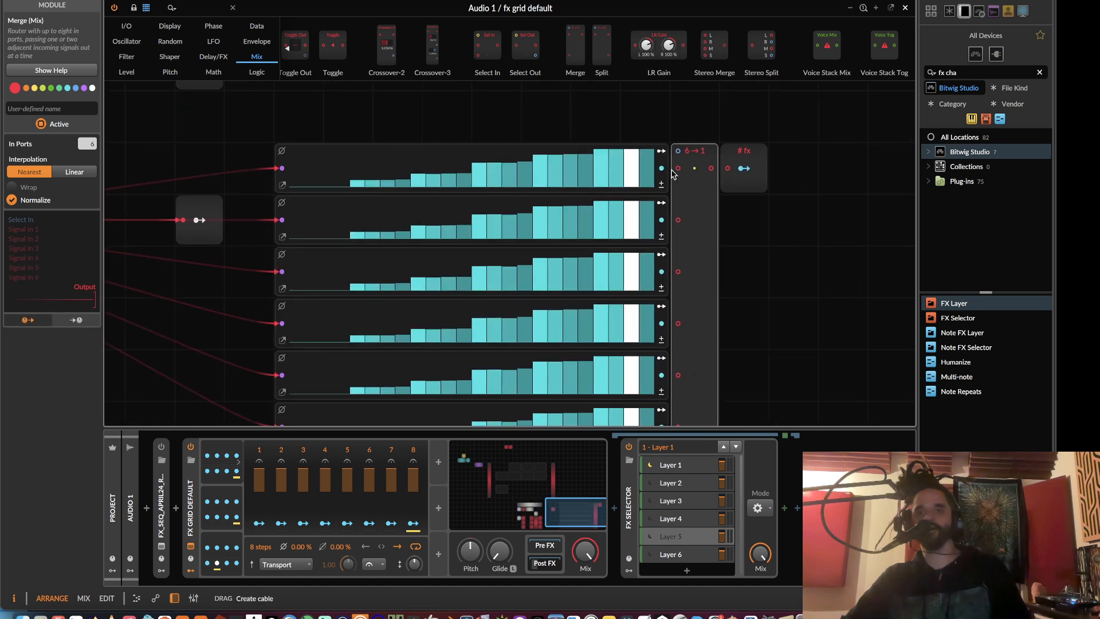
drag(673, 172, 678, 168)
drag(687, 227, 678, 220)
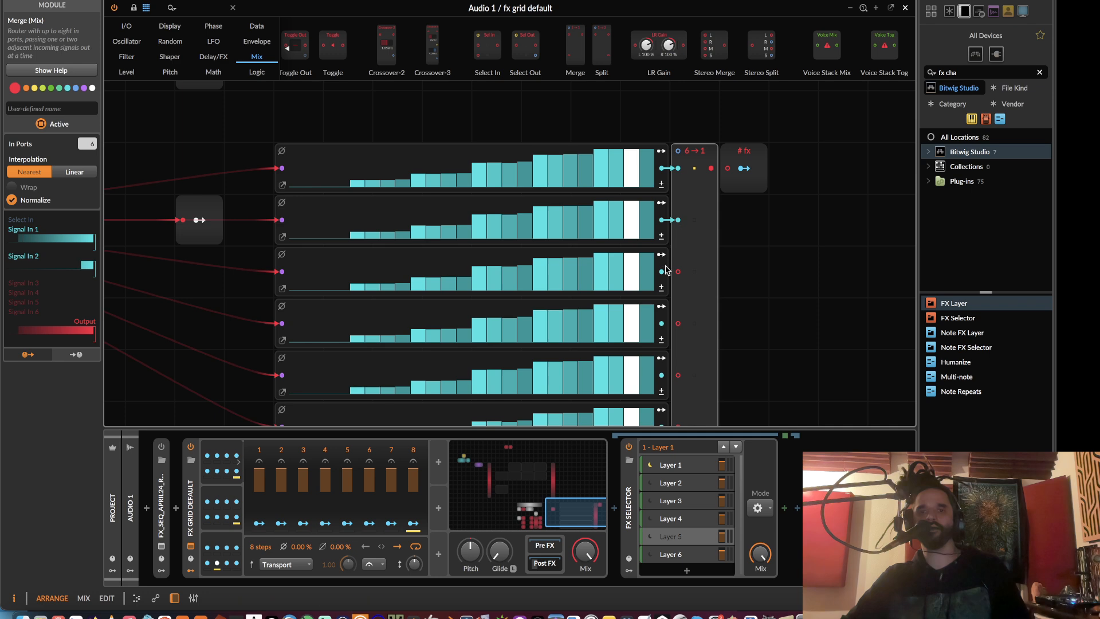
drag(662, 271, 677, 272)
drag(662, 323, 678, 324)
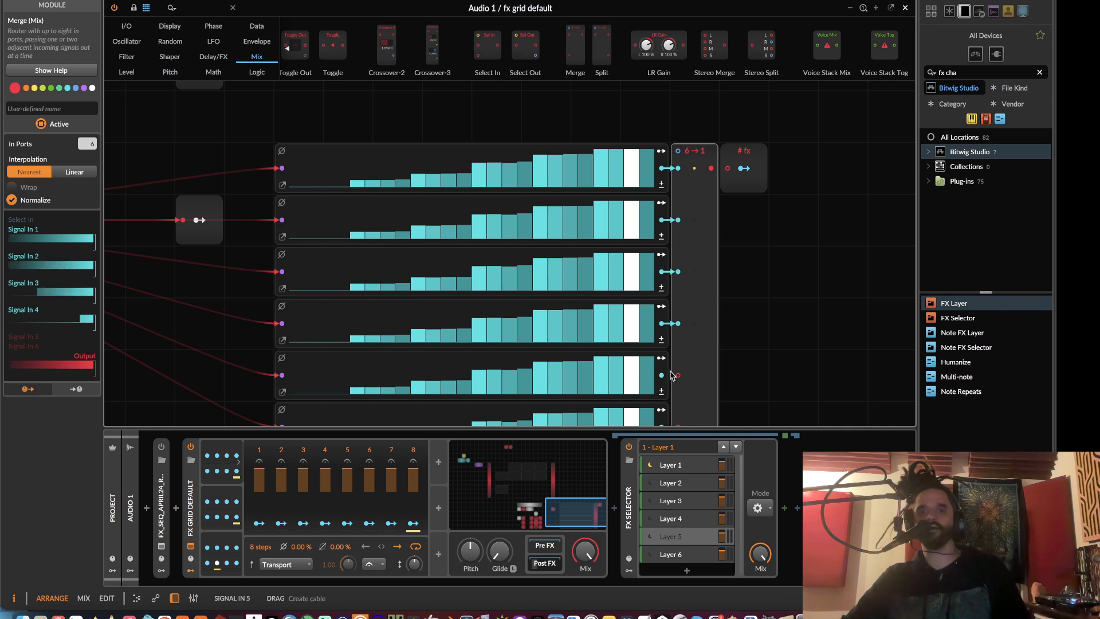
mouse_move(662, 376)
mouse_down()
mouse_move(677, 375)
mouse_move(676, 360)
mouse_up()
scroll(676, 374, down, 2)
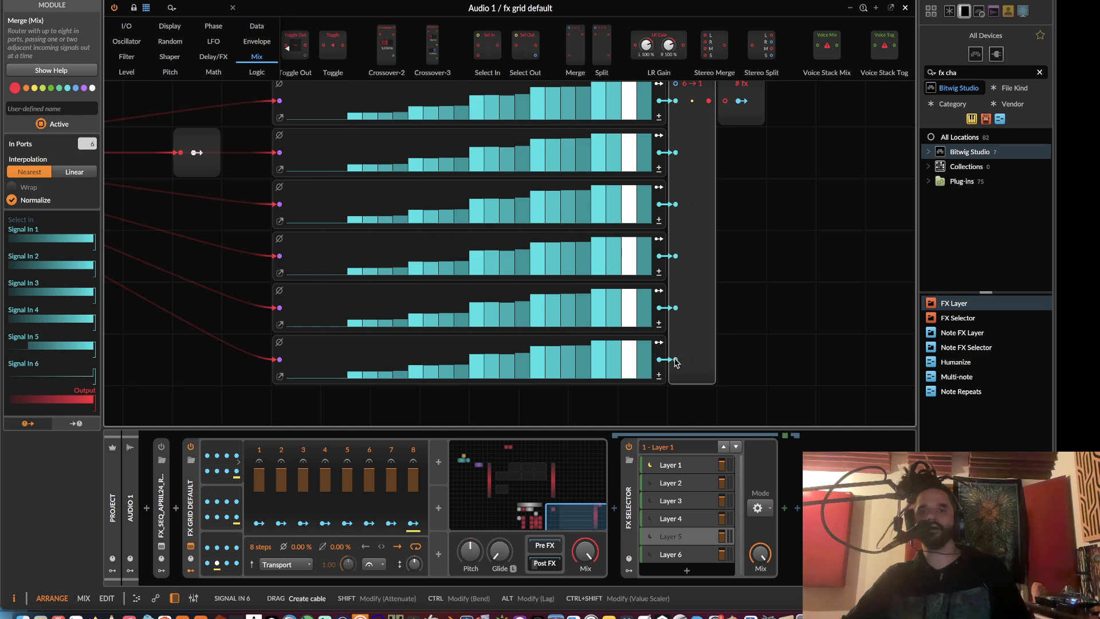
scroll(676, 359, up, 5)
scroll(676, 359, right, 2)
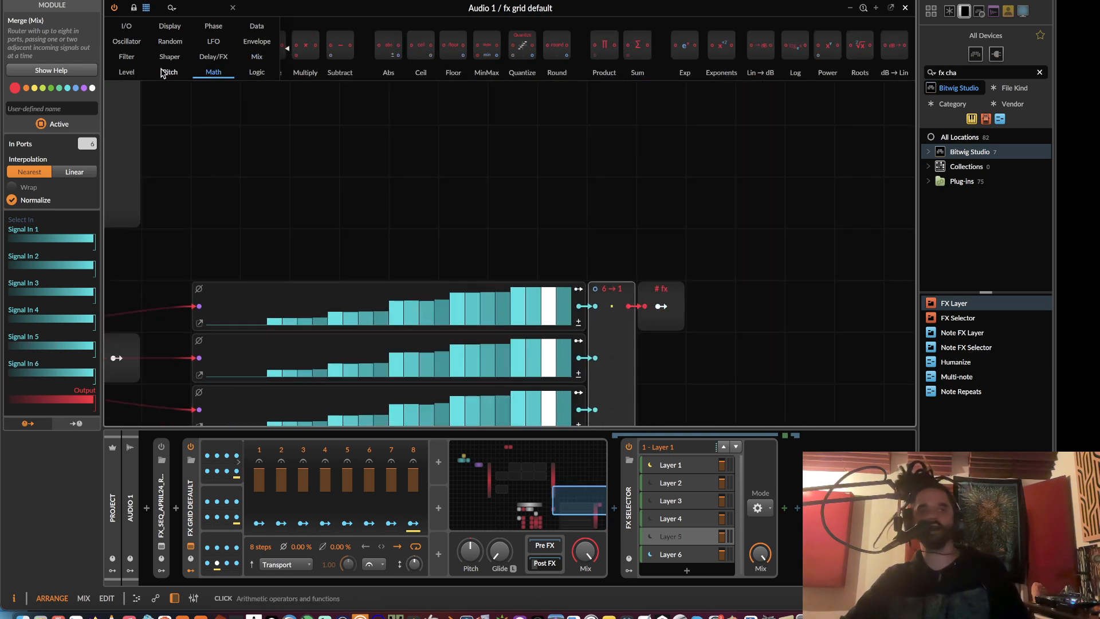
- Add a Value module above the Merge, feeding its select input, and name it "# of fx"
click(126, 72)
scroll(372, 44, left, 4)
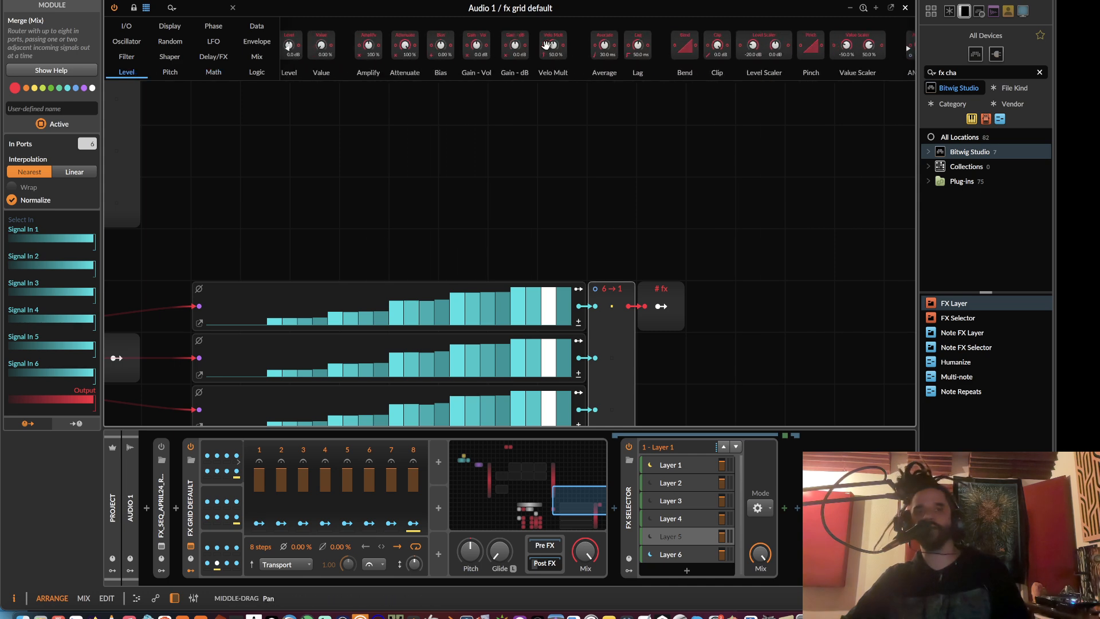
drag(340, 46, 584, 290)
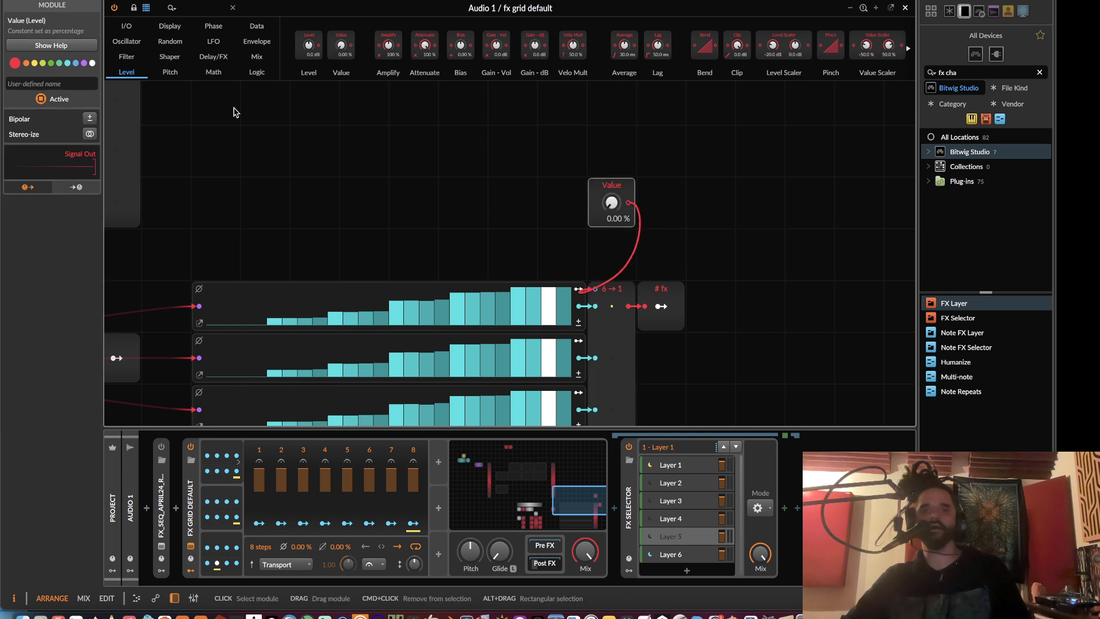
click(60, 84)
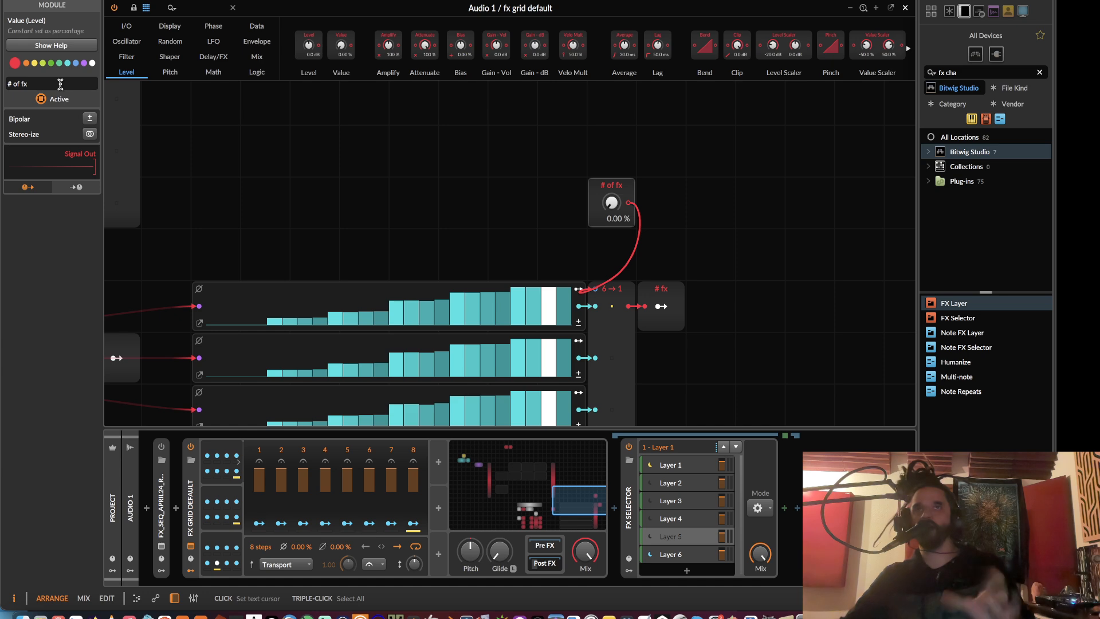
- Set the # of fx Value module to 100 %
drag(461, 214, 464, 180)
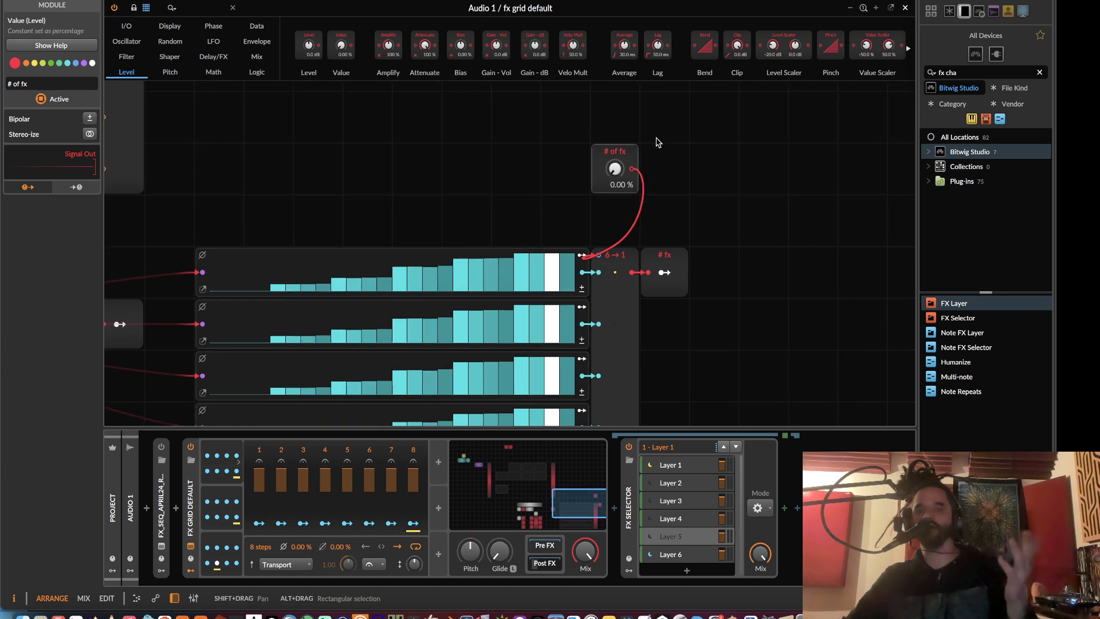
drag(615, 169, 614, 92)
drag(430, 279, 554, 222)
key(super+minus)
key(super+minus)
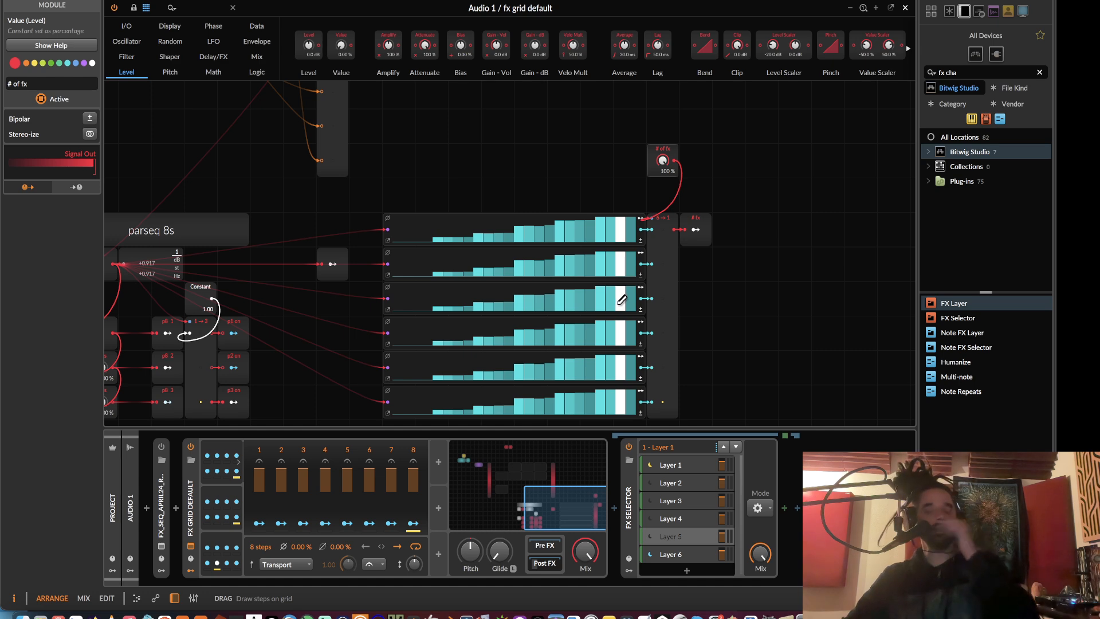
- Search the device browser for "chain" and insert a Chain device into each of the six FX Selector layers
click(678, 469)
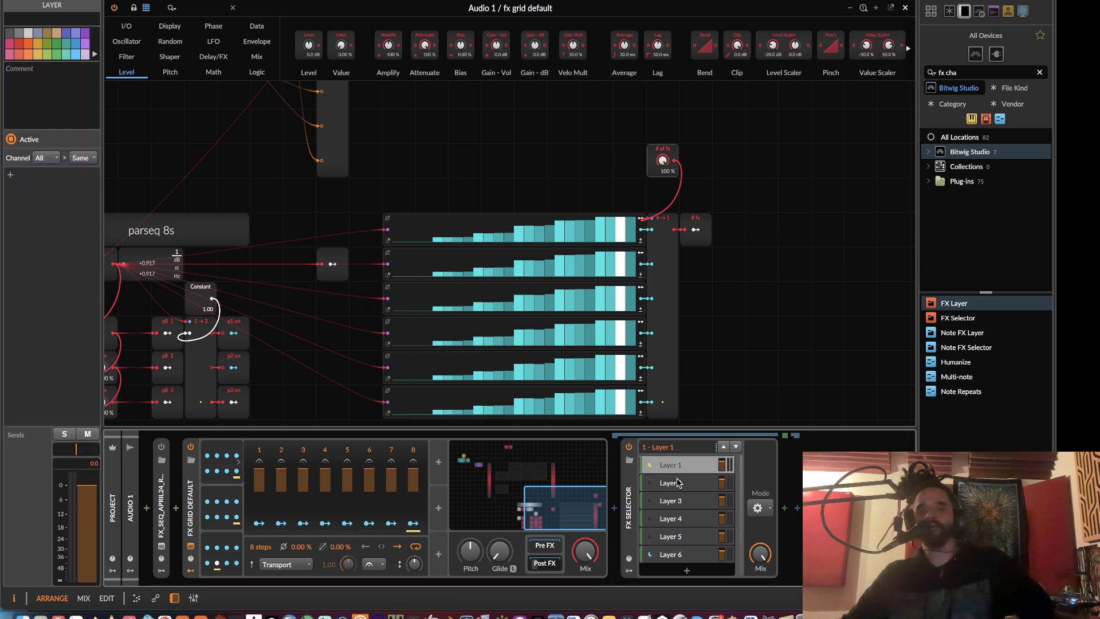
click(673, 483)
click(673, 501)
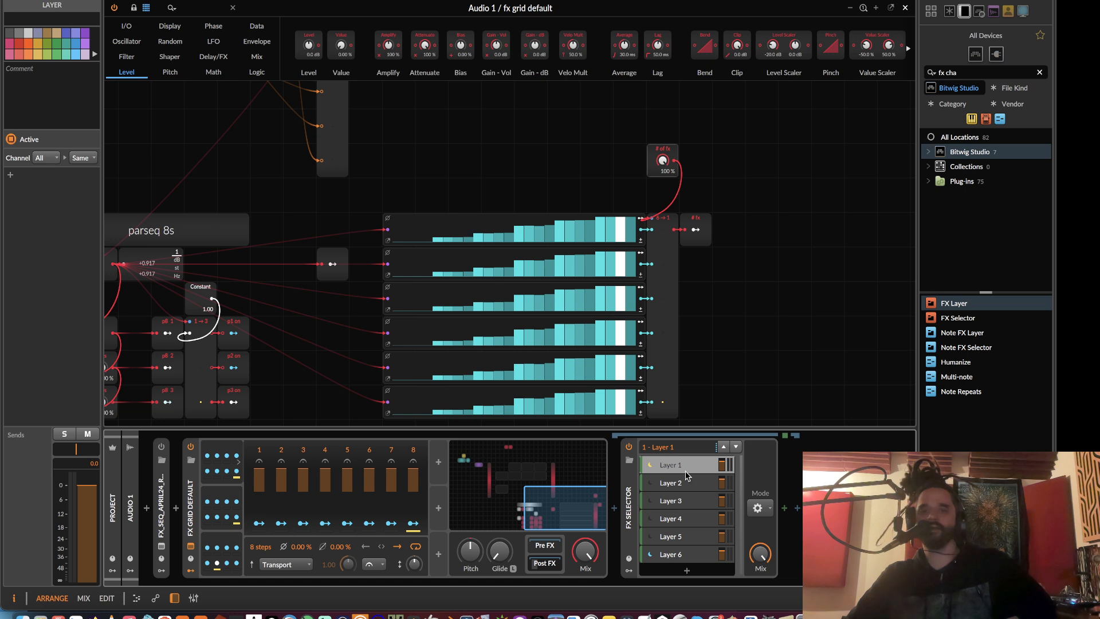
click(968, 72)
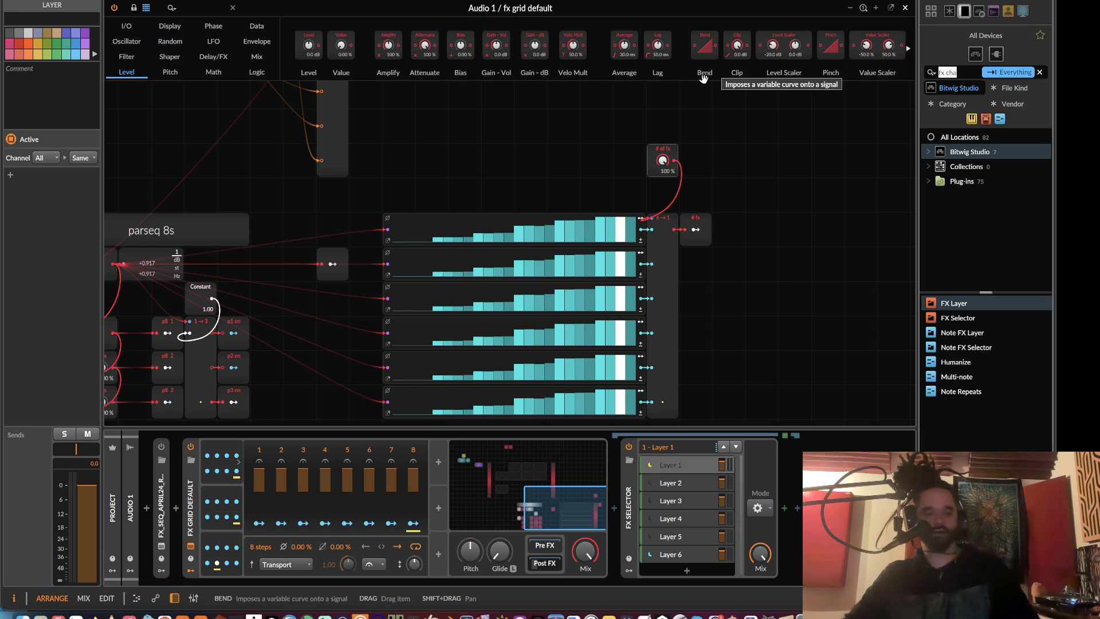
text(chain)
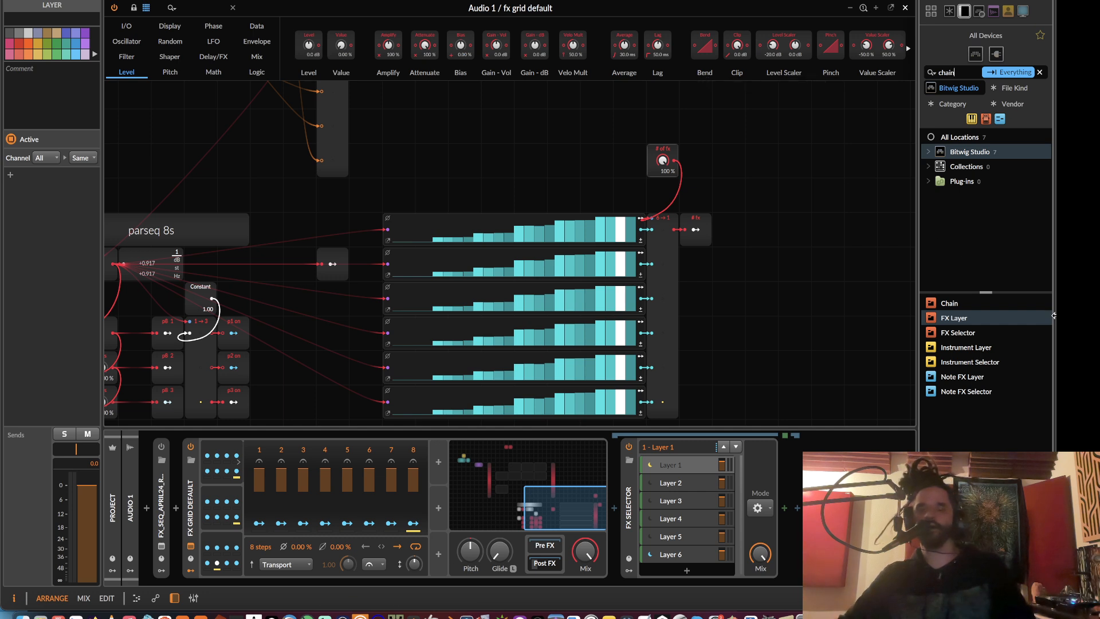
drag(950, 304, 674, 471)
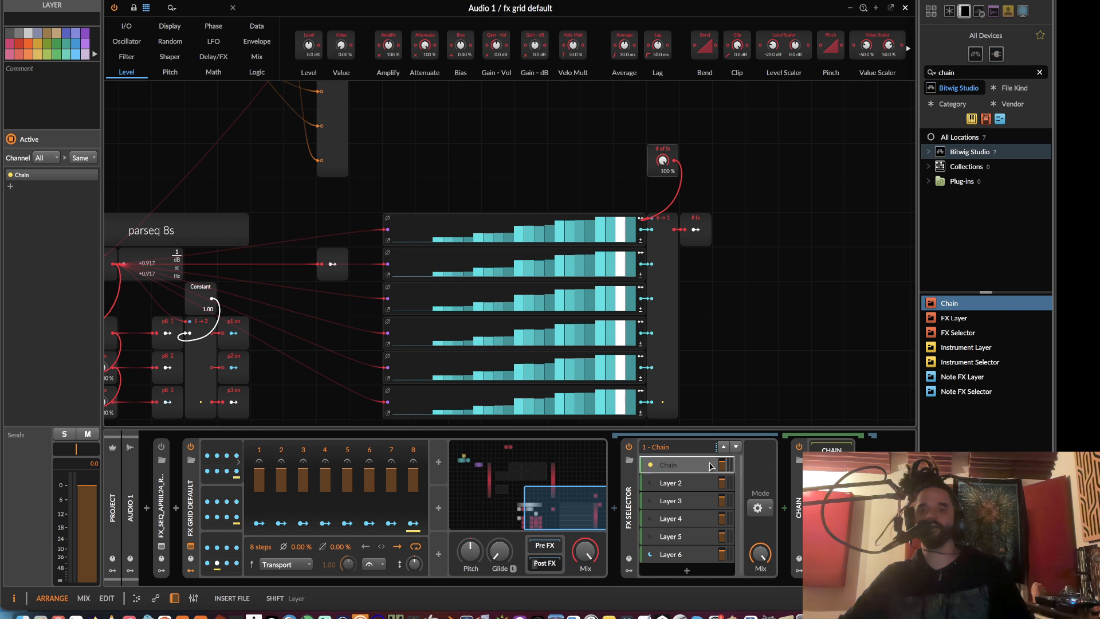
click(667, 490)
drag(949, 304, 670, 536)
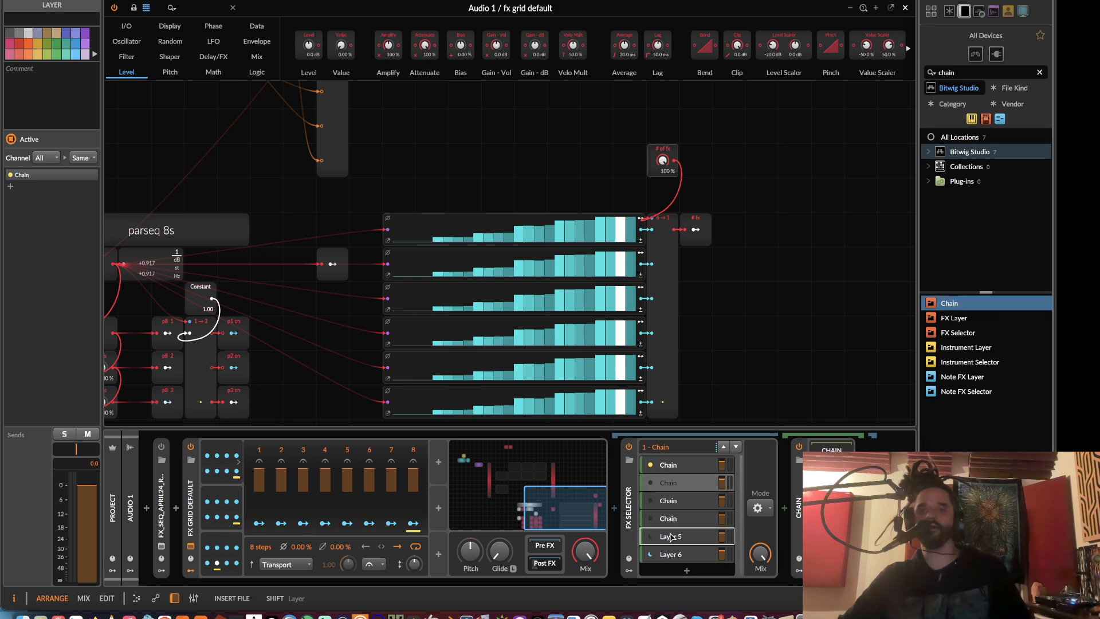
drag(940, 303, 690, 558)
- Review the Chain layers in the FX Selector one by one, together with the Steps stack that selects them
click(687, 536)
click(681, 518)
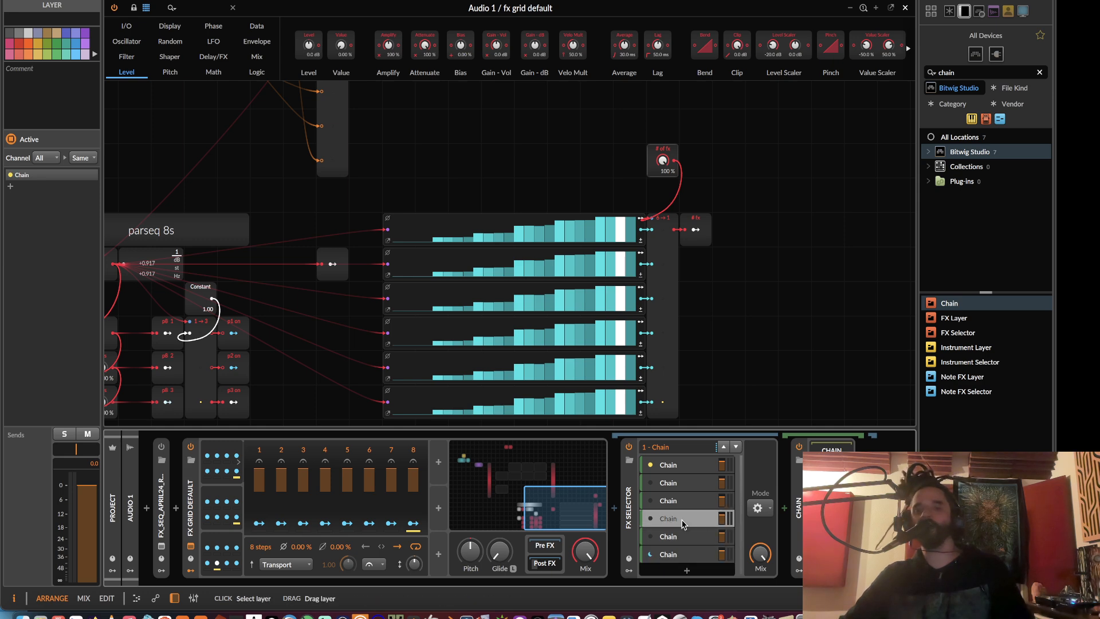
click(677, 502)
click(675, 485)
click(673, 466)
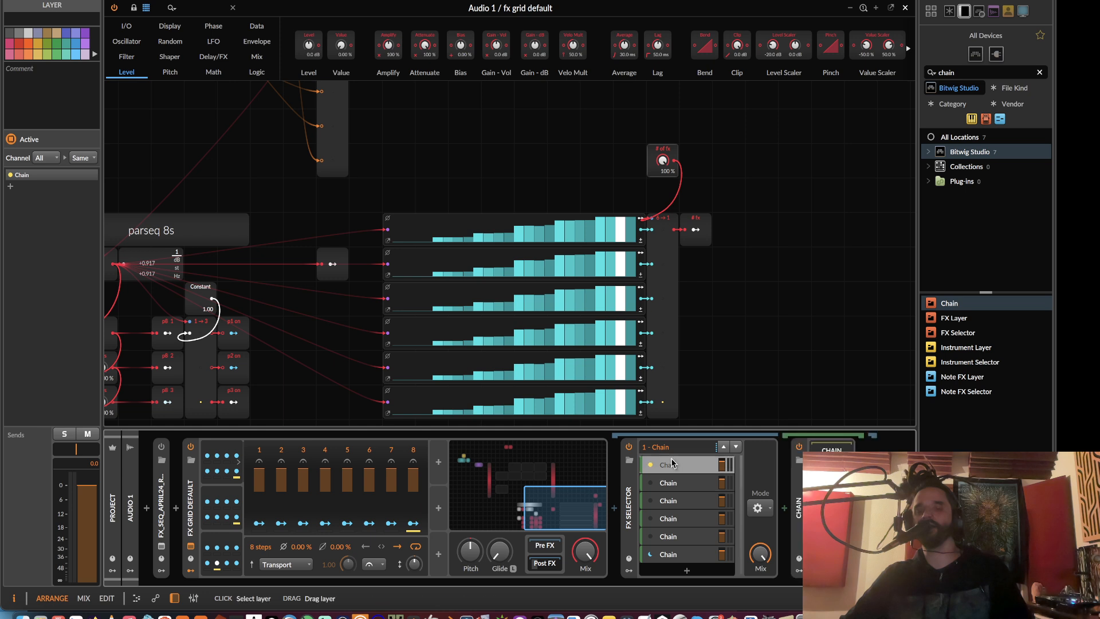
click(669, 487)
click(674, 500)
click(678, 518)
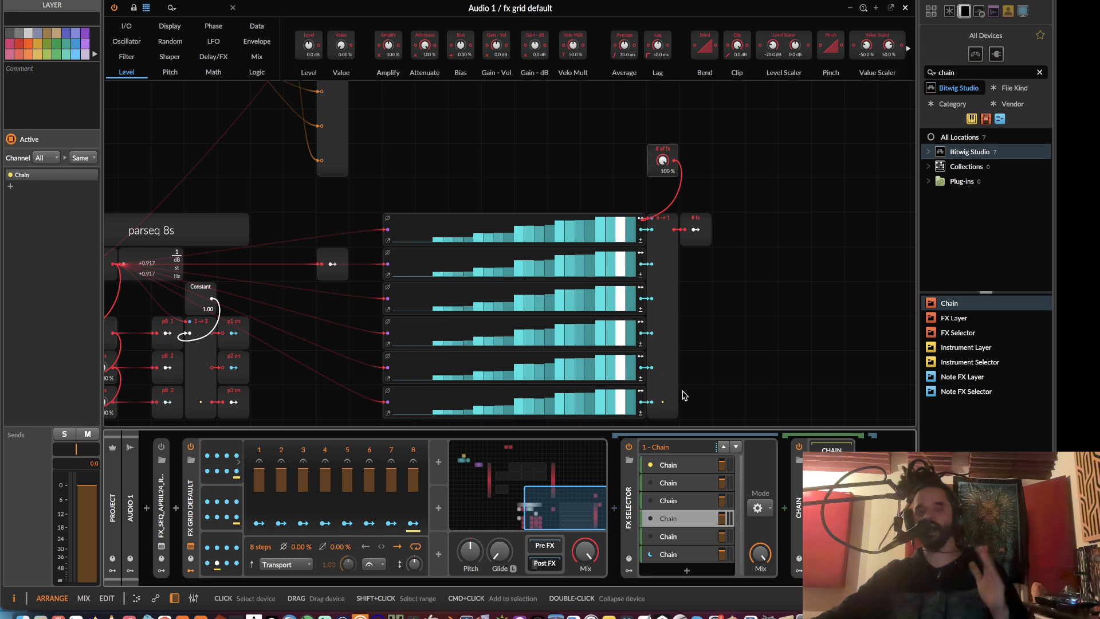
drag(386, 258, 636, 335)
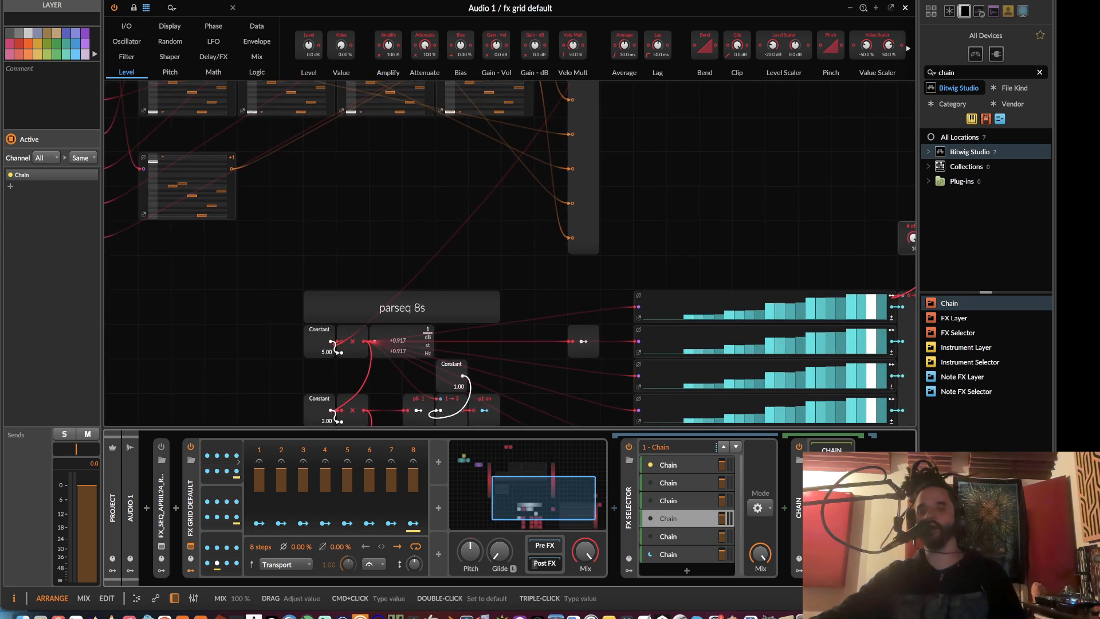
drag(740, 193, 525, 137)
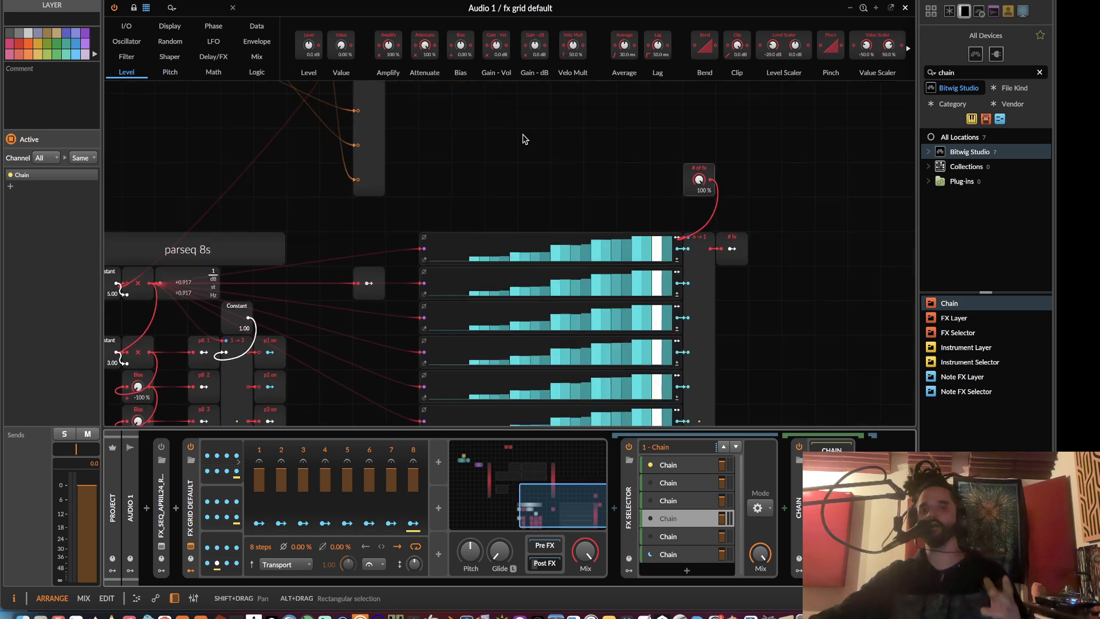
click(675, 465)
click(673, 483)
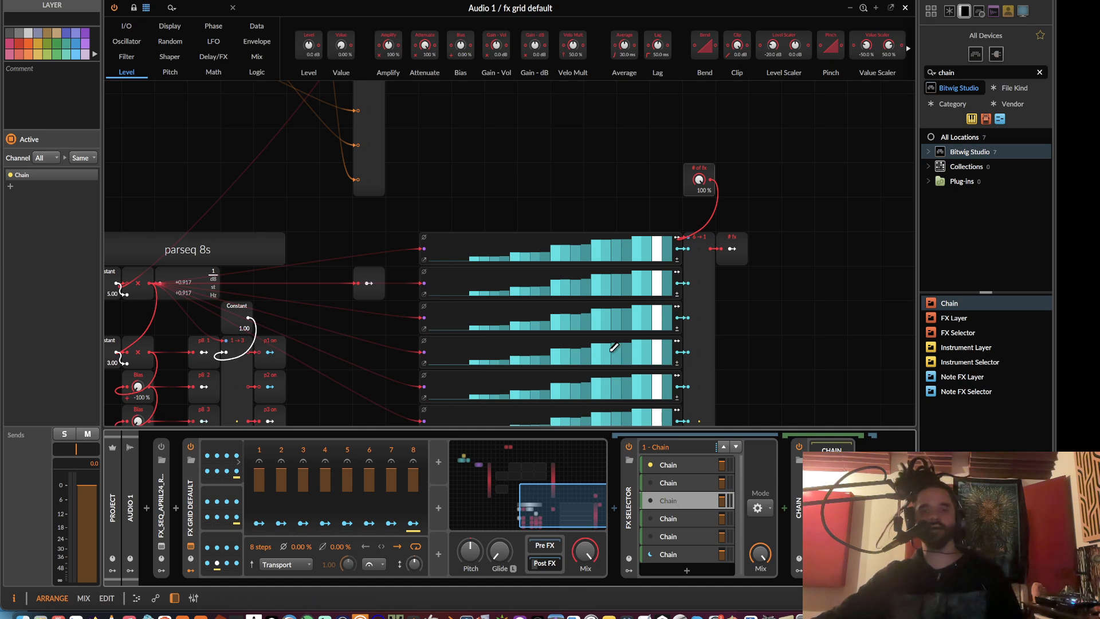
- Redraw the first two step pitches of the lone lower-row pitch sequencer, trying 15 and 23 st on step 1 before dropping it to the lowest pitch
drag(339, 417, 480, 450)
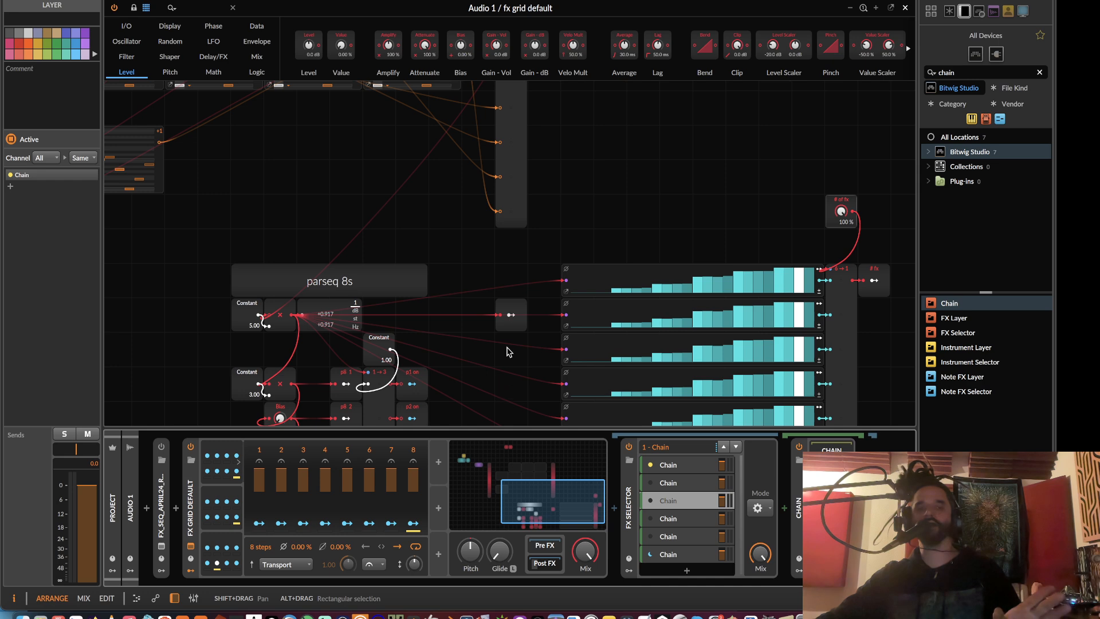
drag(413, 252, 545, 376)
drag(297, 259, 427, 351)
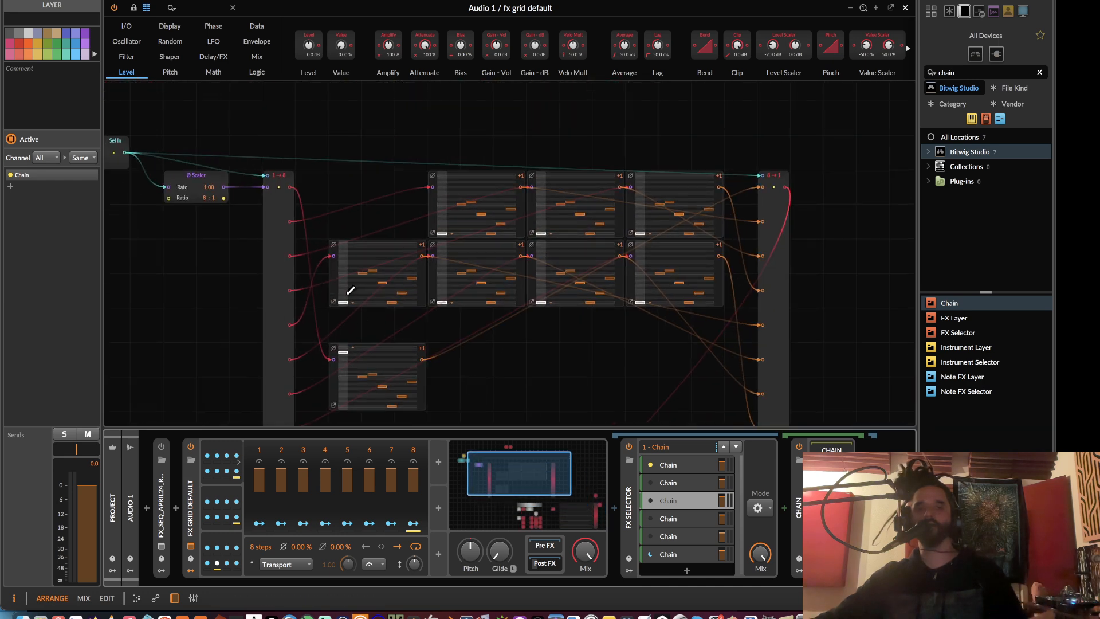
scroll(362, 293, down, 3)
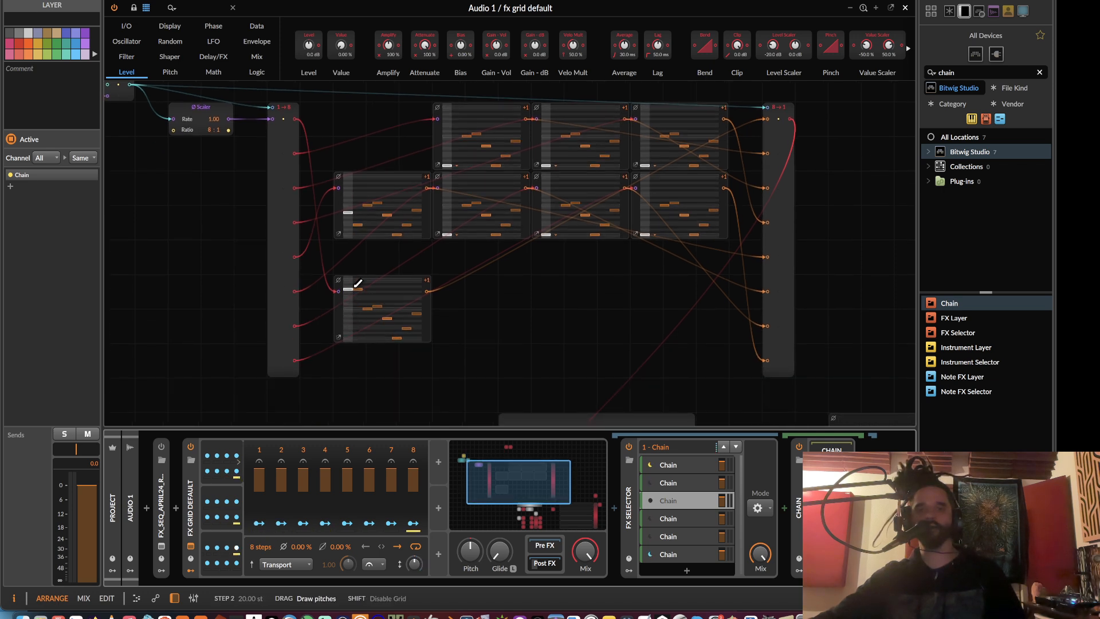
drag(351, 347, 351, 299)
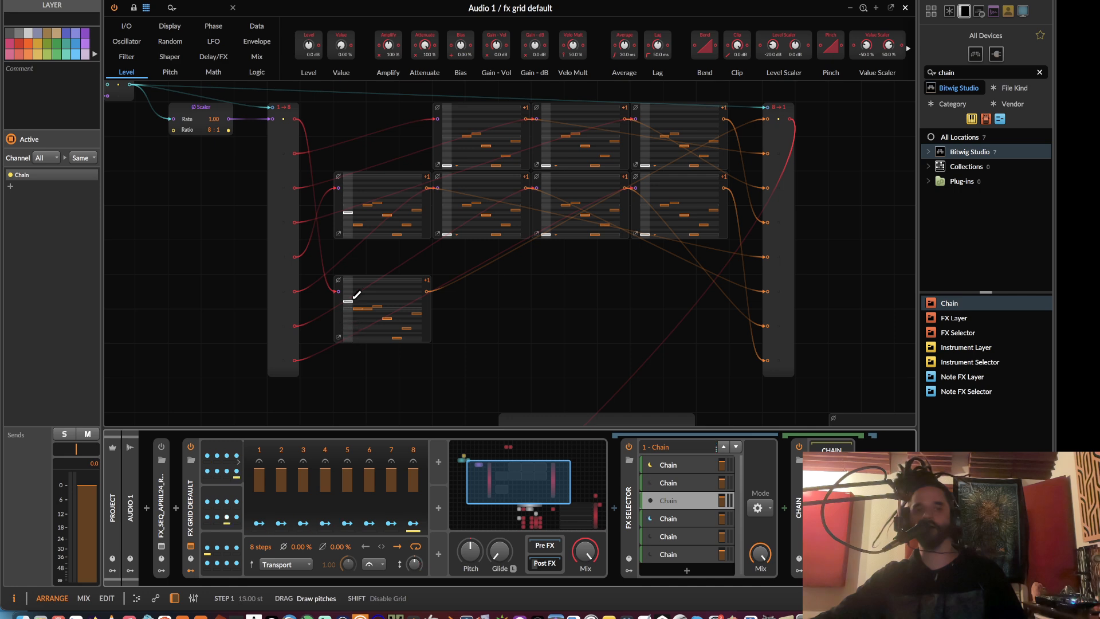
click(355, 310)
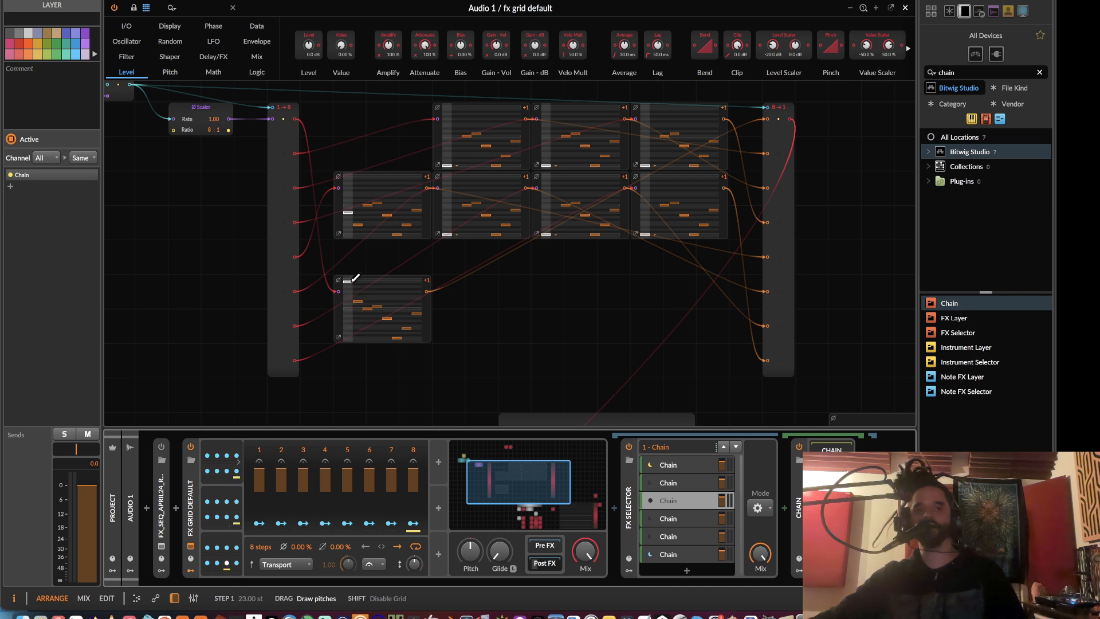
mouse_move(348, 301)
mouse_down()
mouse_move(349, 335)
mouse_move(350, 278)
mouse_move(350, 335)
mouse_up()
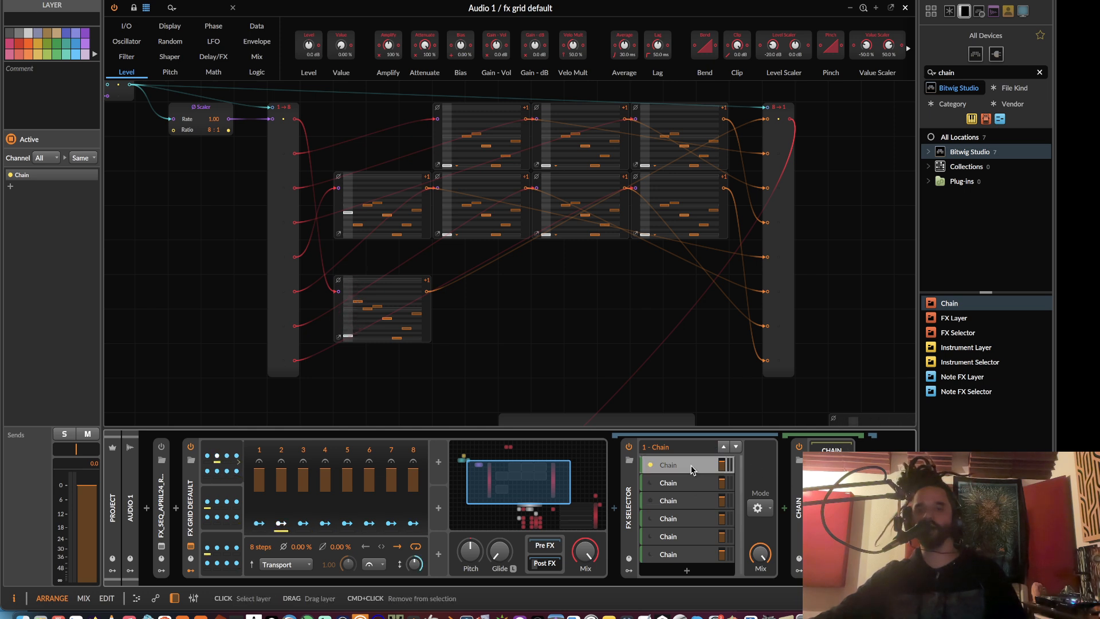
- Select the first Chain layer, then lower step 1 slightly in the middle row's first pitch sequencer and raise it slightly in the lone sequencer below
click(703, 467)
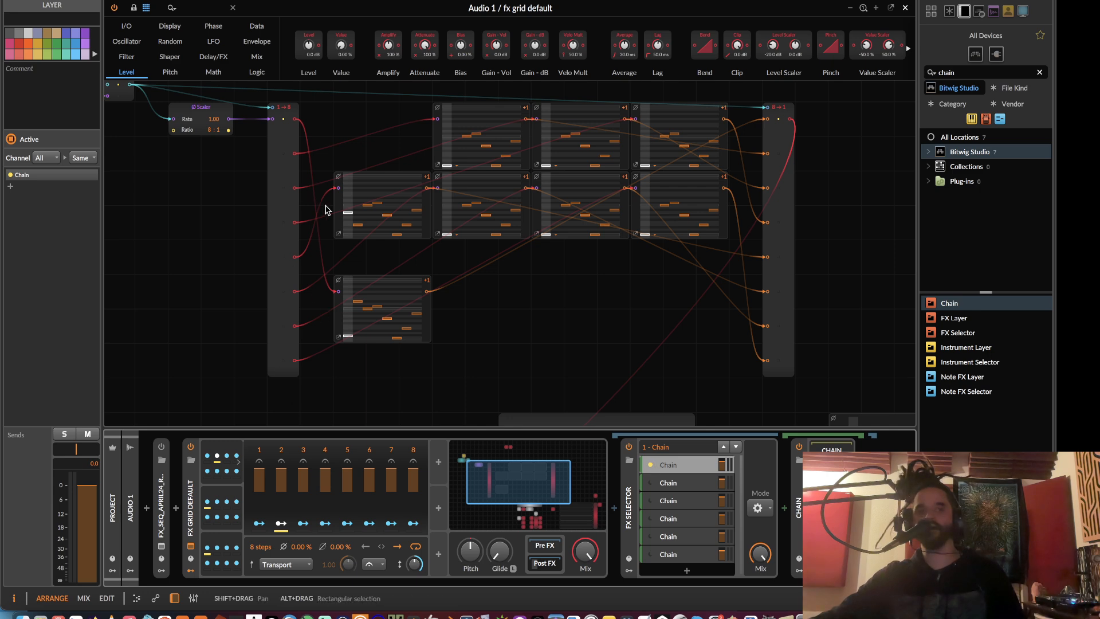
drag(351, 213, 350, 222)
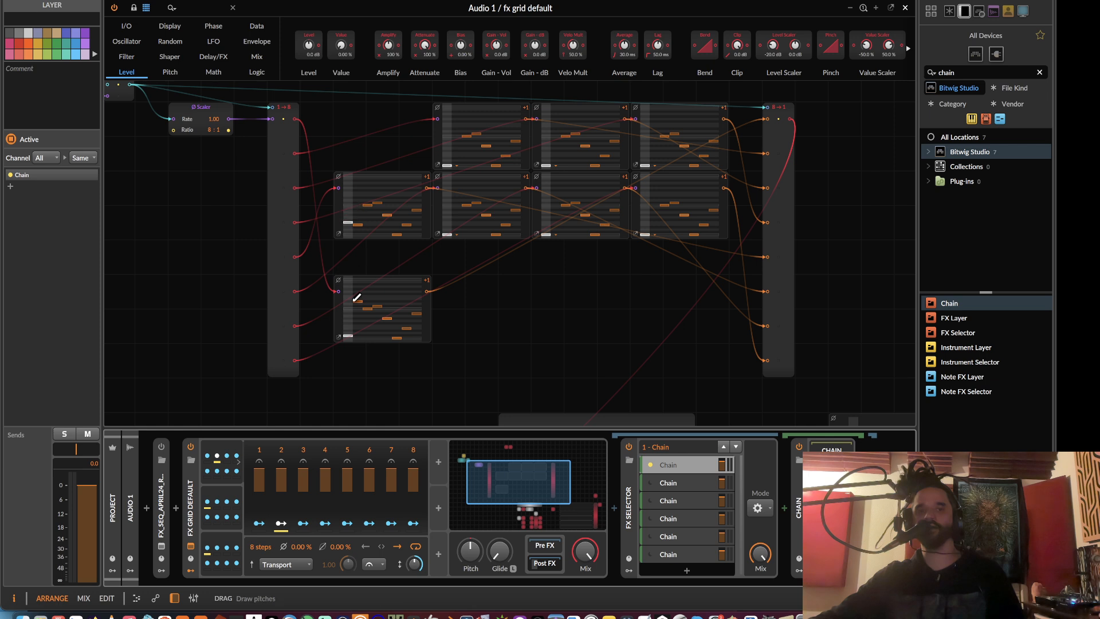
mouse_move(349, 310)
mouse_down()
mouse_move(346, 335)
mouse_move(347, 324)
mouse_up()
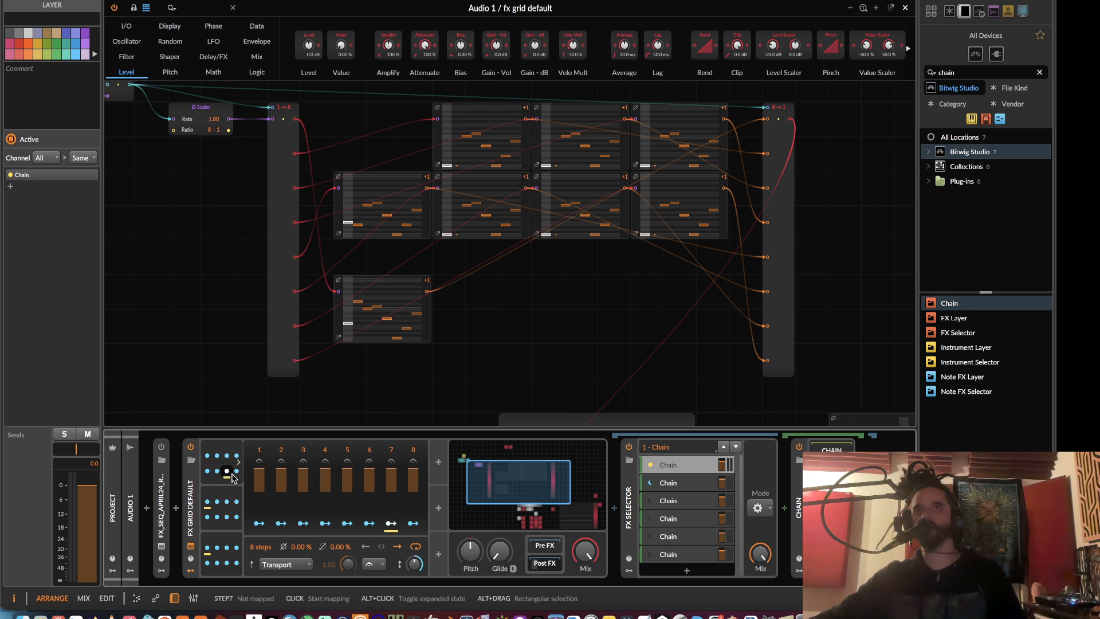